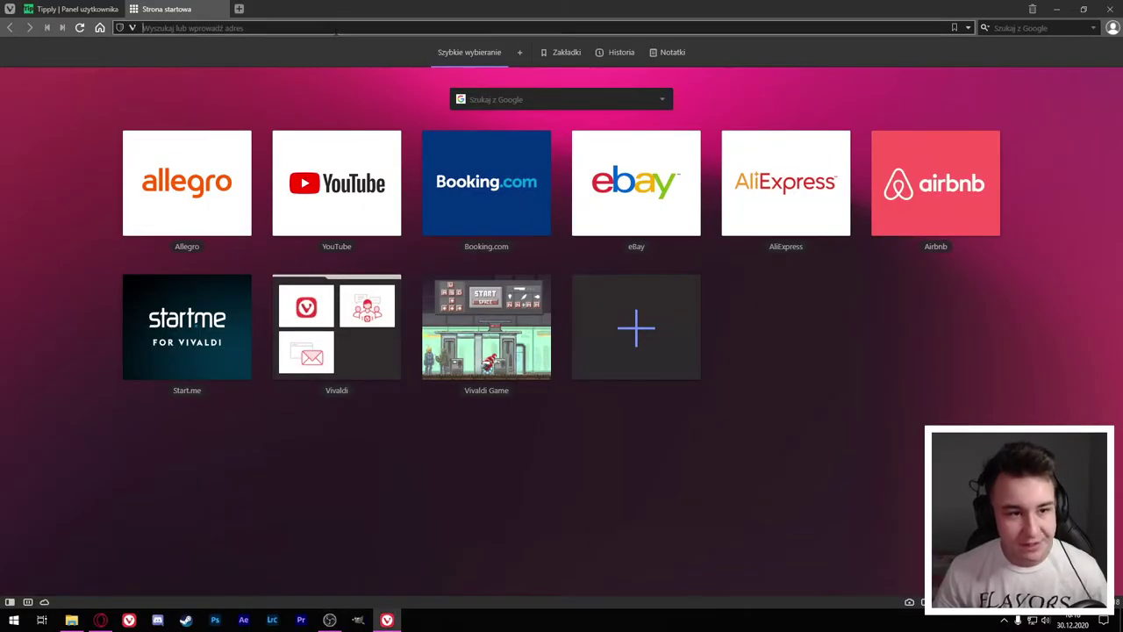
Step: Load Photopea at photopea.com in the browser and look over its language options
click(336, 30)
text(photopea.com/)
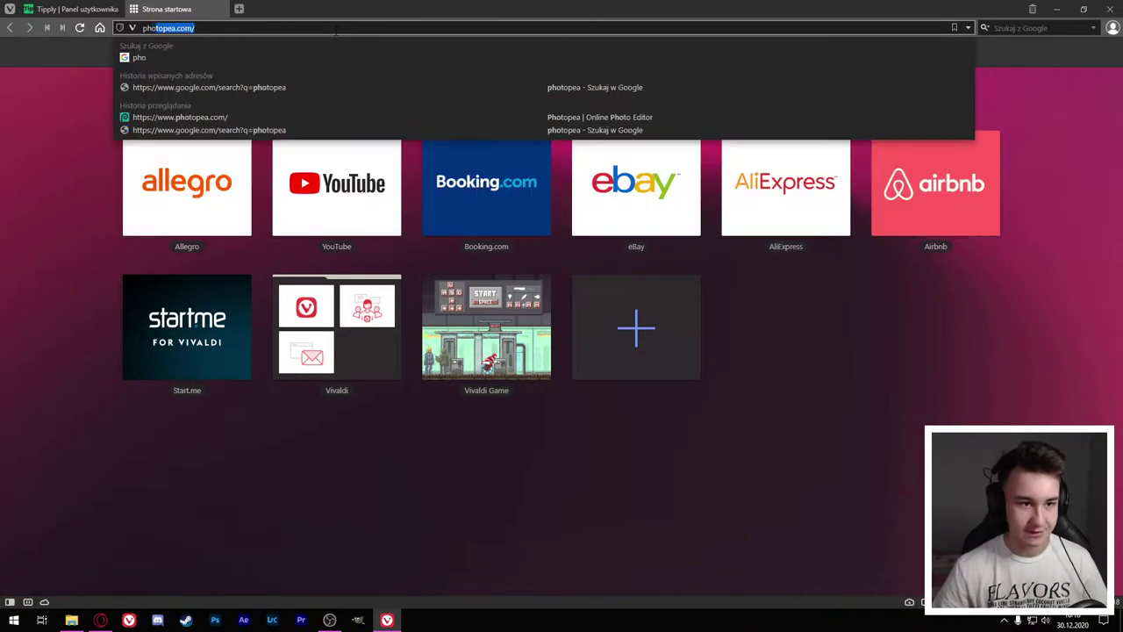
key(Return)
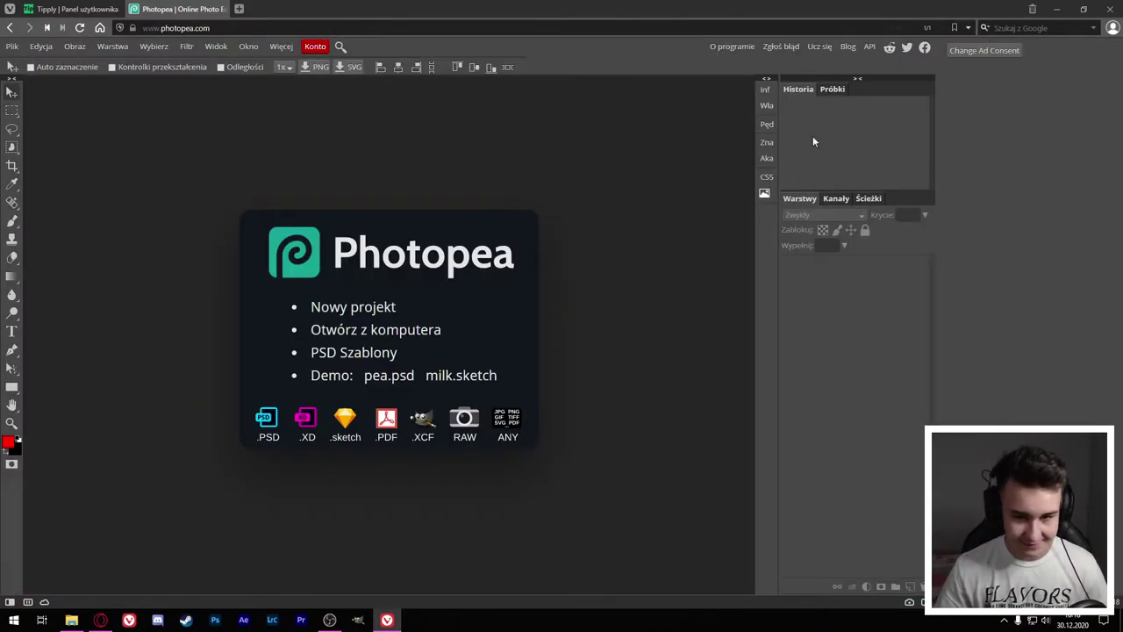
click(254, 46)
mouse_move(281, 45)
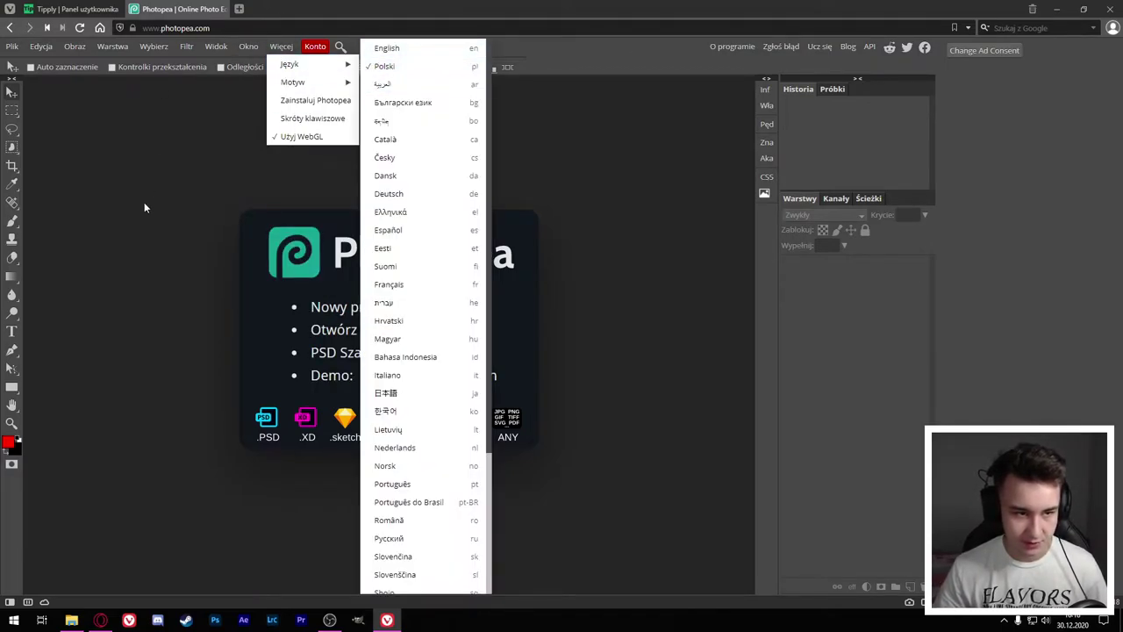
click(147, 208)
click(8, 49)
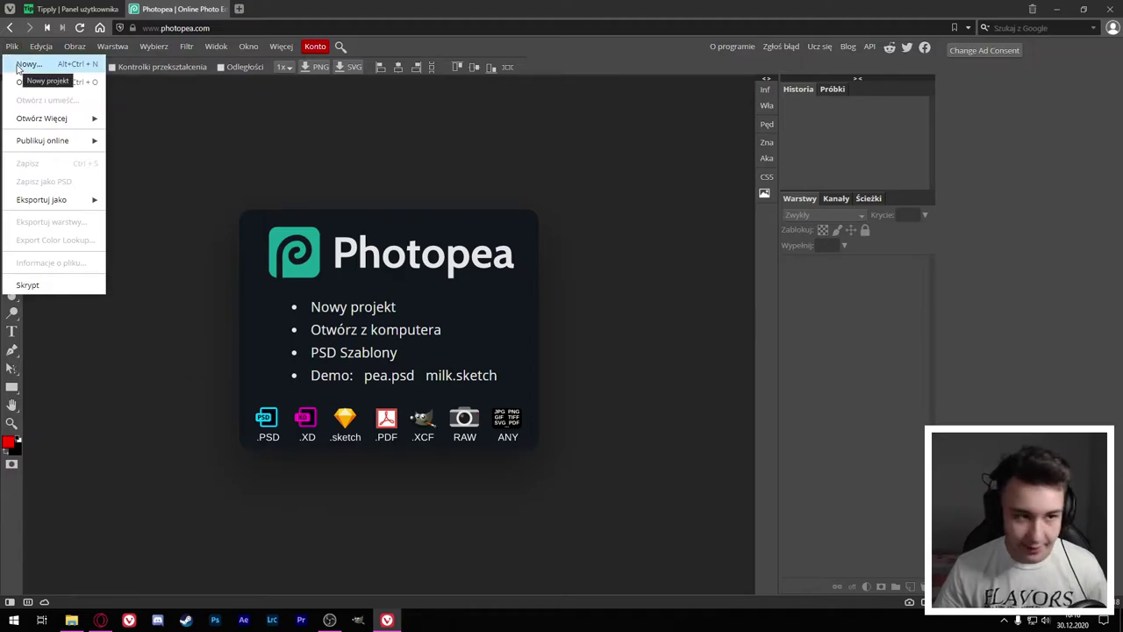
Step: Create a new white document 2560 px wide and 423 px high
click(29, 64)
text(192)
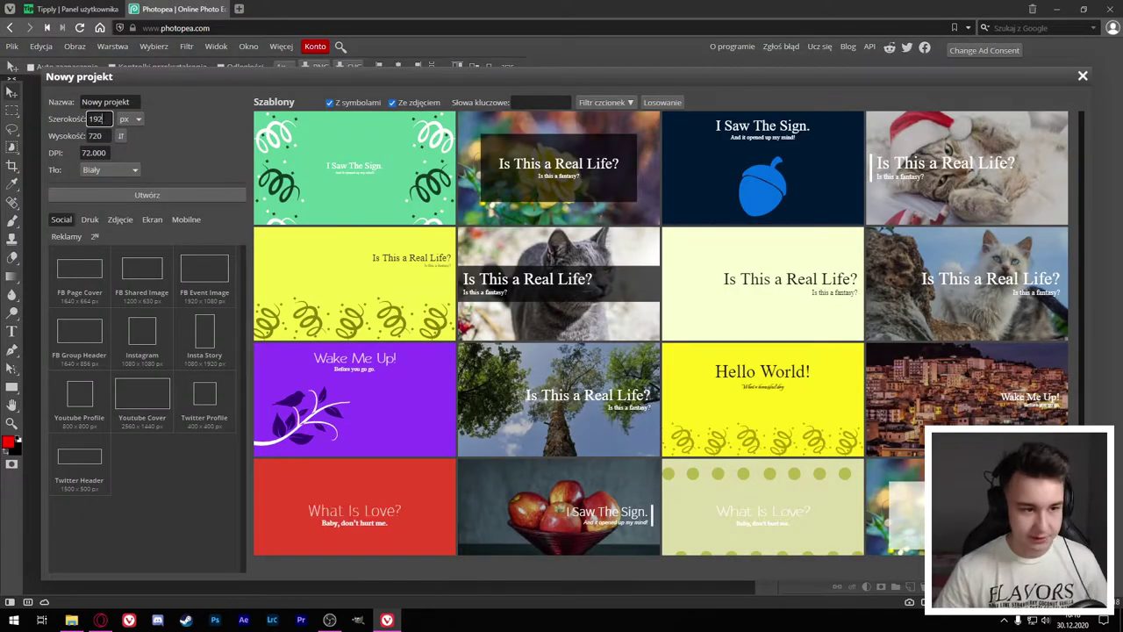
key(BackSpace)
key(BackSpace)
key(BackSpace)
text(2560)
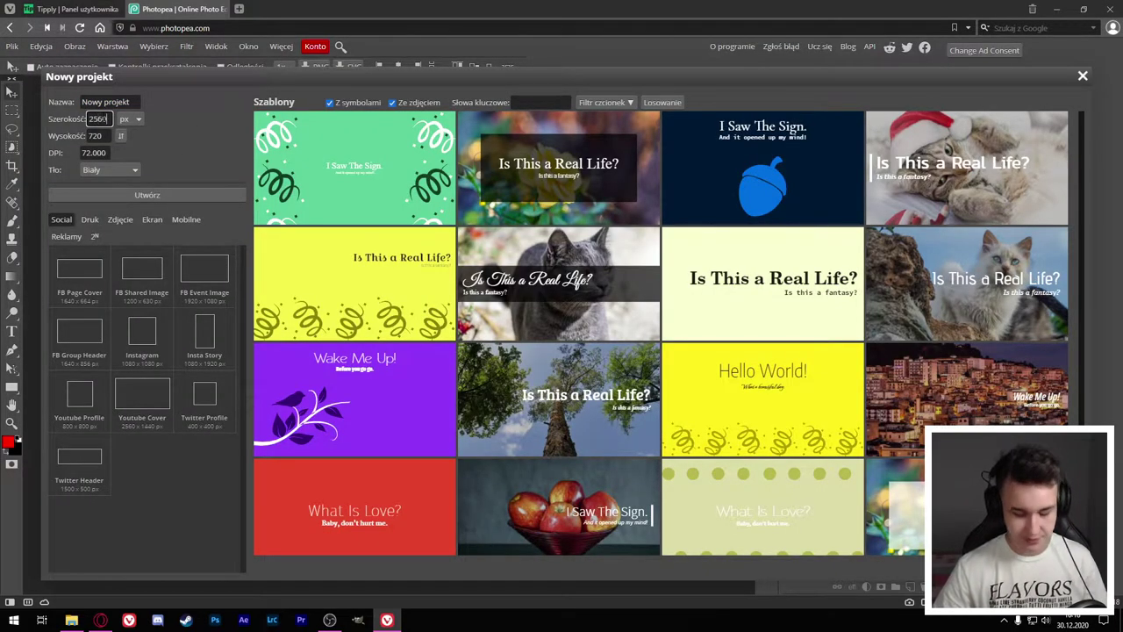
key(Tab)
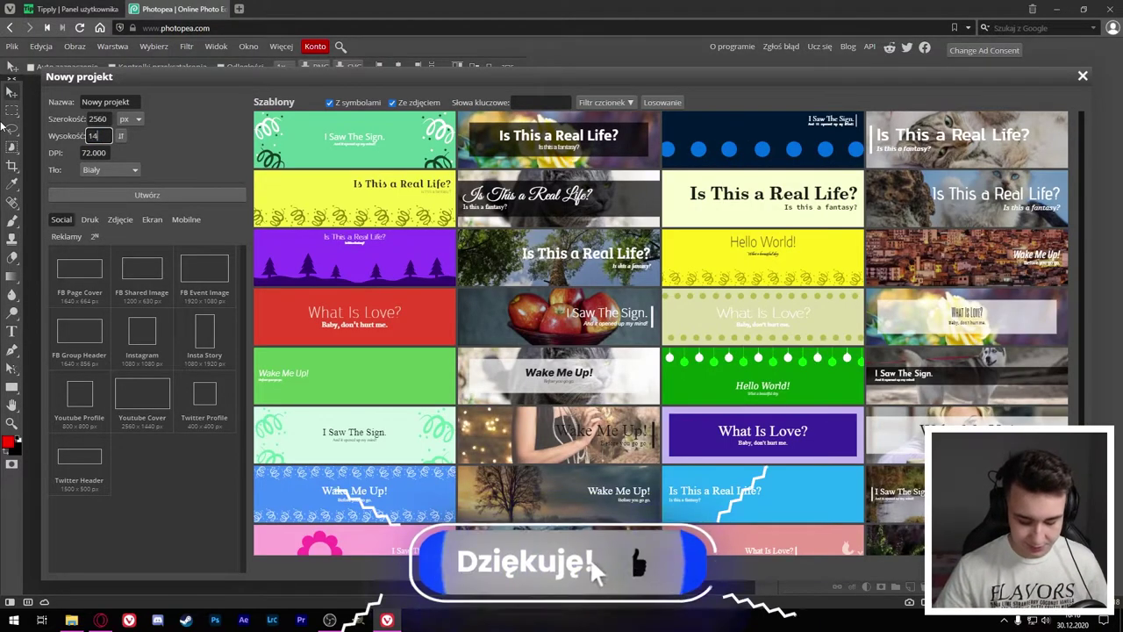
text(14)
key(BackSpace)
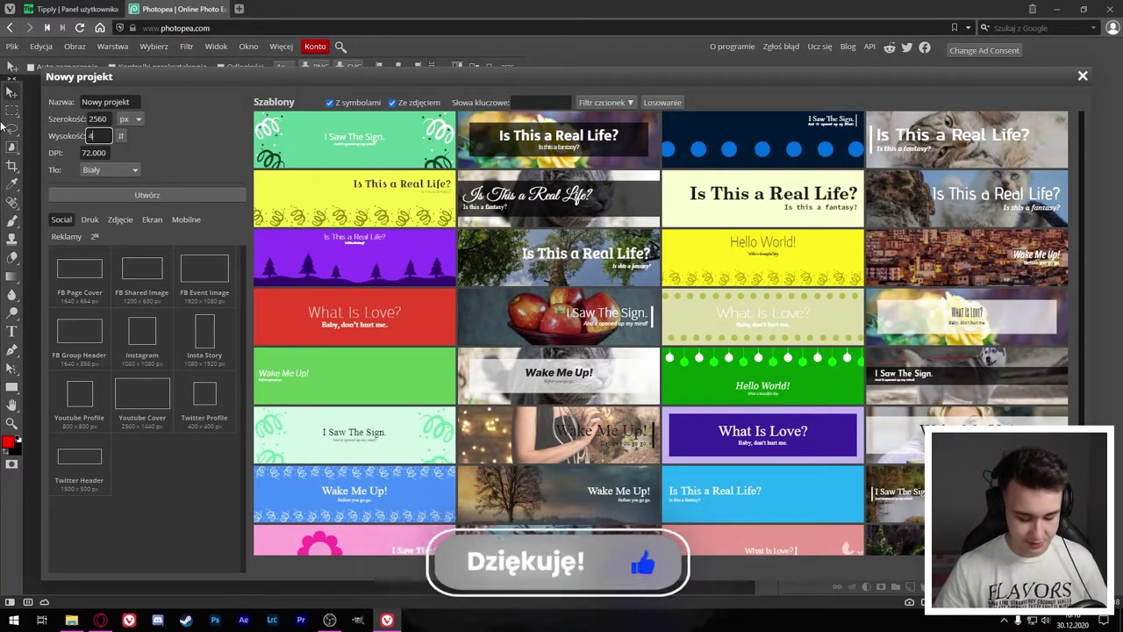
text(423)
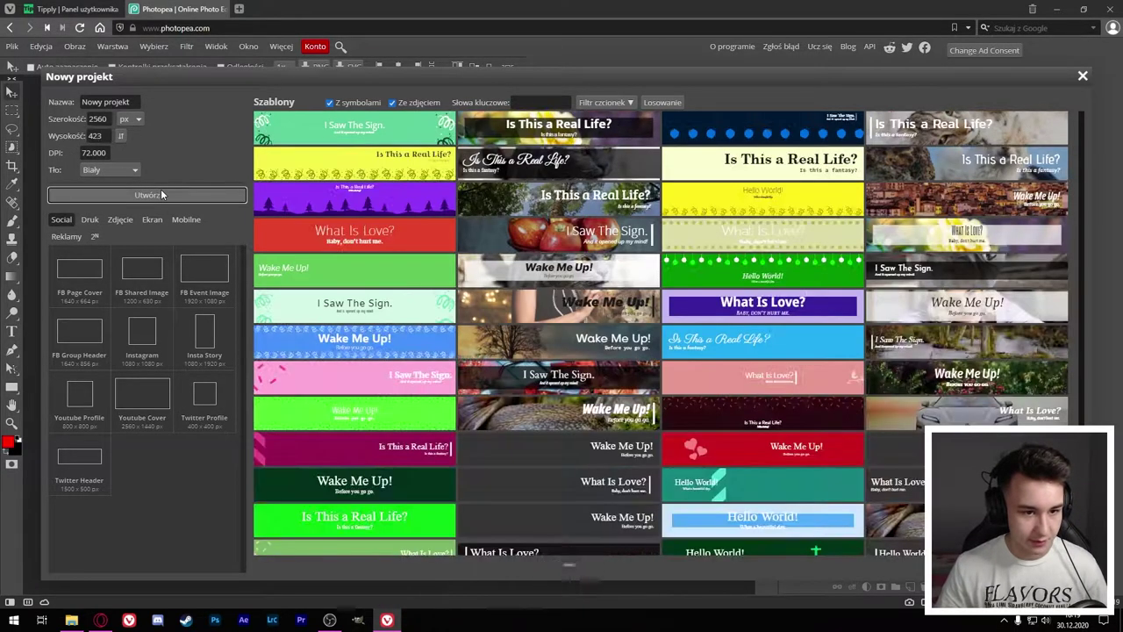
click(169, 193)
Step: Unlock the new banner's Background layer
key(alt)
key(alt)
scroll(530, 400, up, 1)
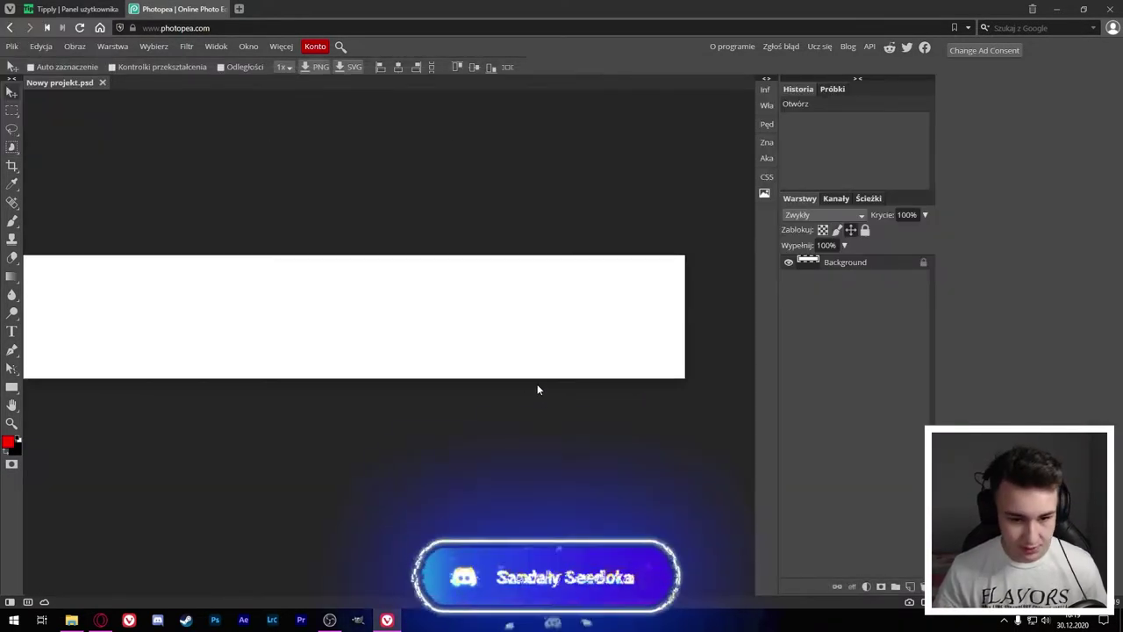
scroll(537, 384, down, 1)
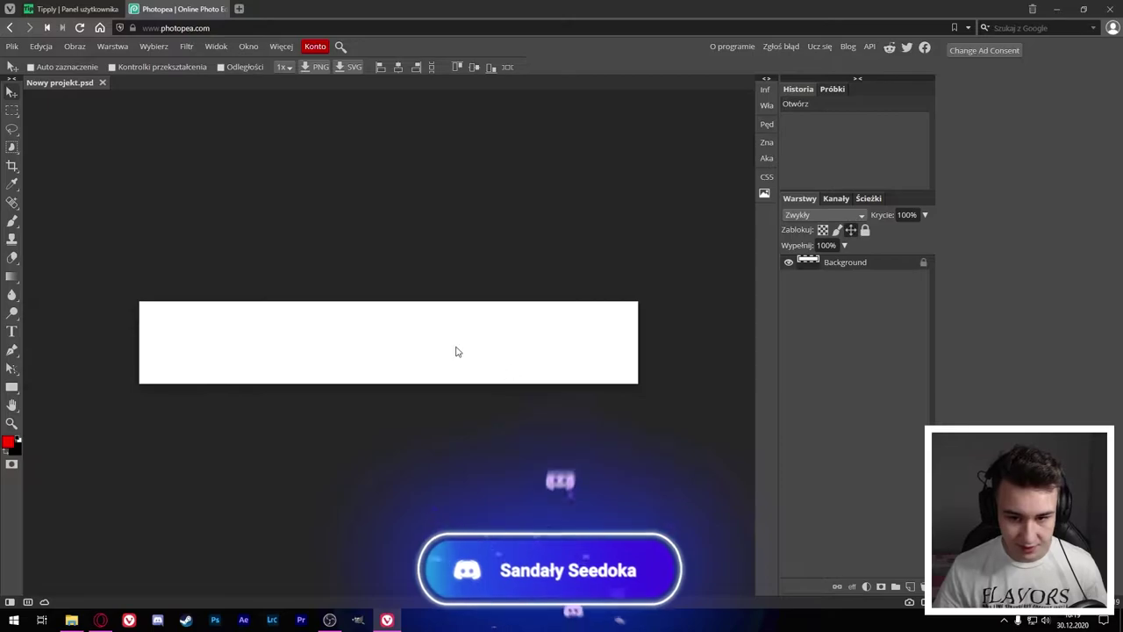
click(923, 266)
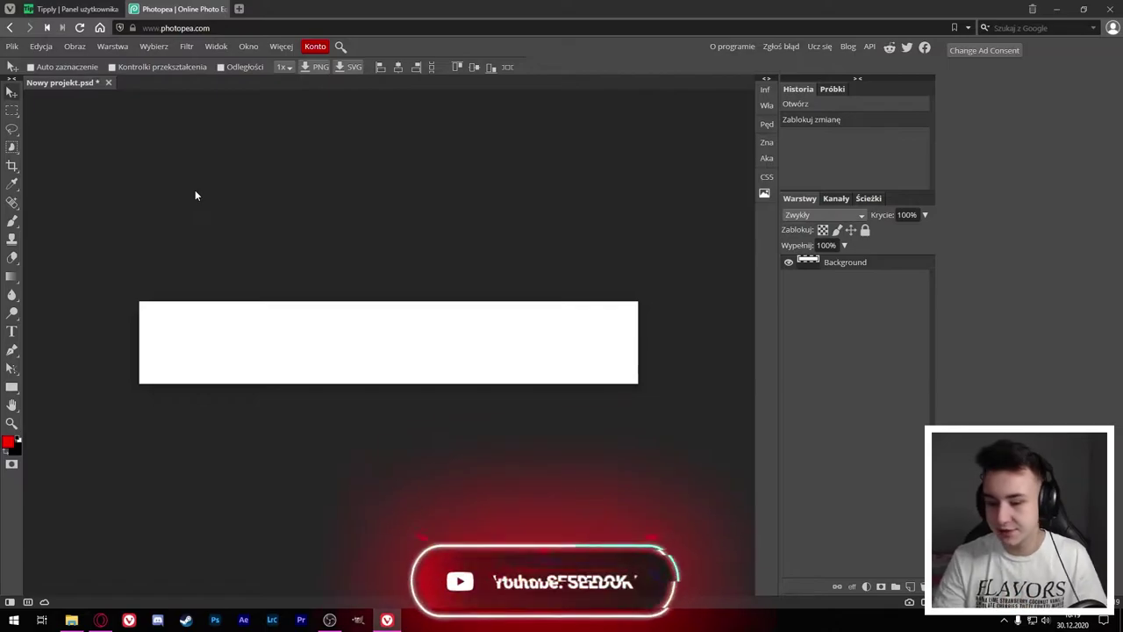
key(alt)
key(alt)
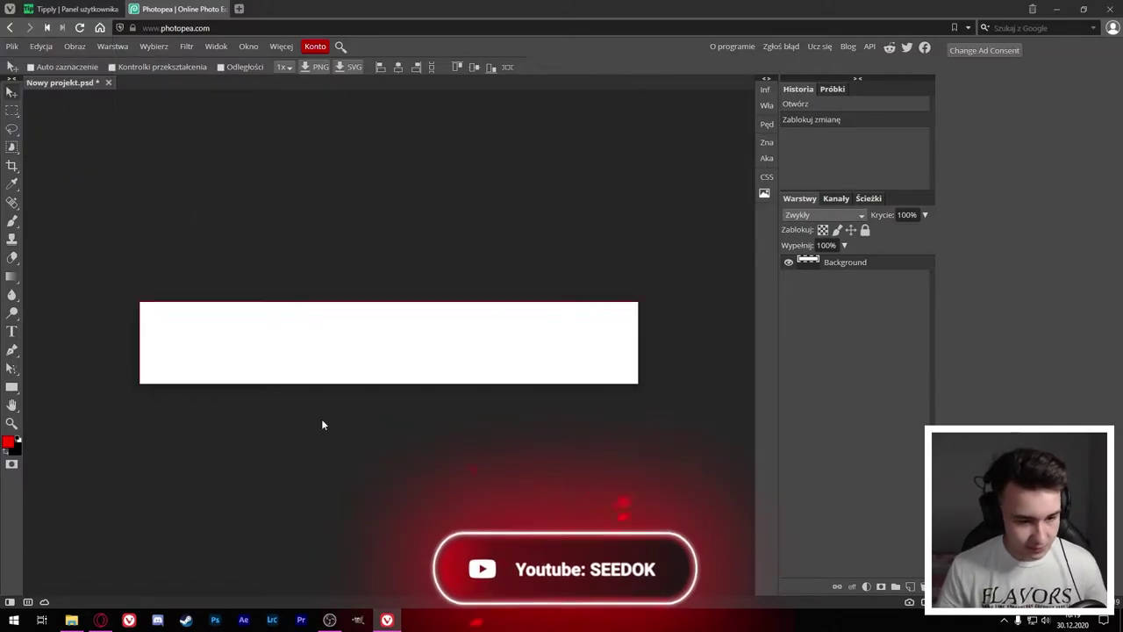
scroll(268, 270, up, 1)
key(alt)
key(alt)
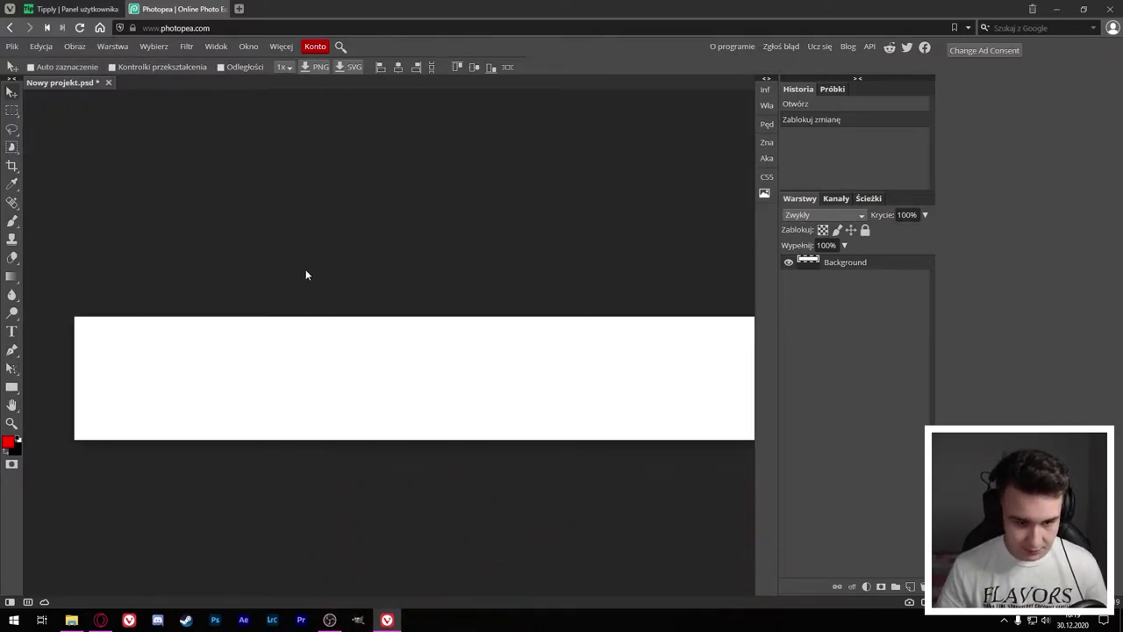
scroll(306, 269, down, 1)
click(101, 620)
Step: On YouTube, find the keYlo 'Same pack 2' video, check its description links, then close it
click(243, 33)
text(youtube.com)
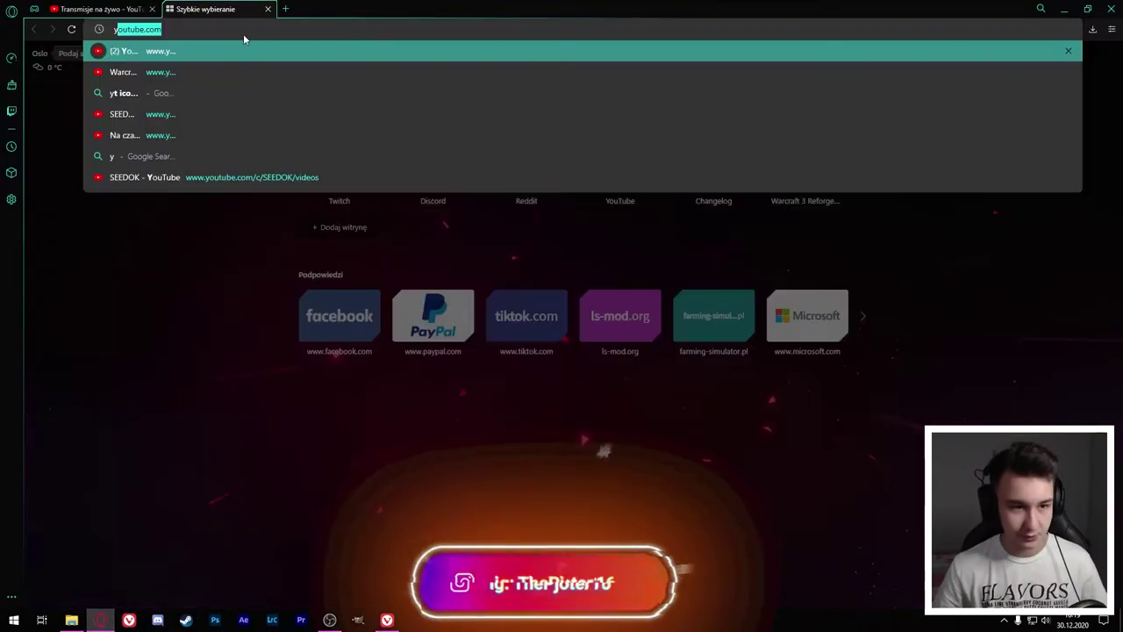
key(Return)
text(Same pack 2)
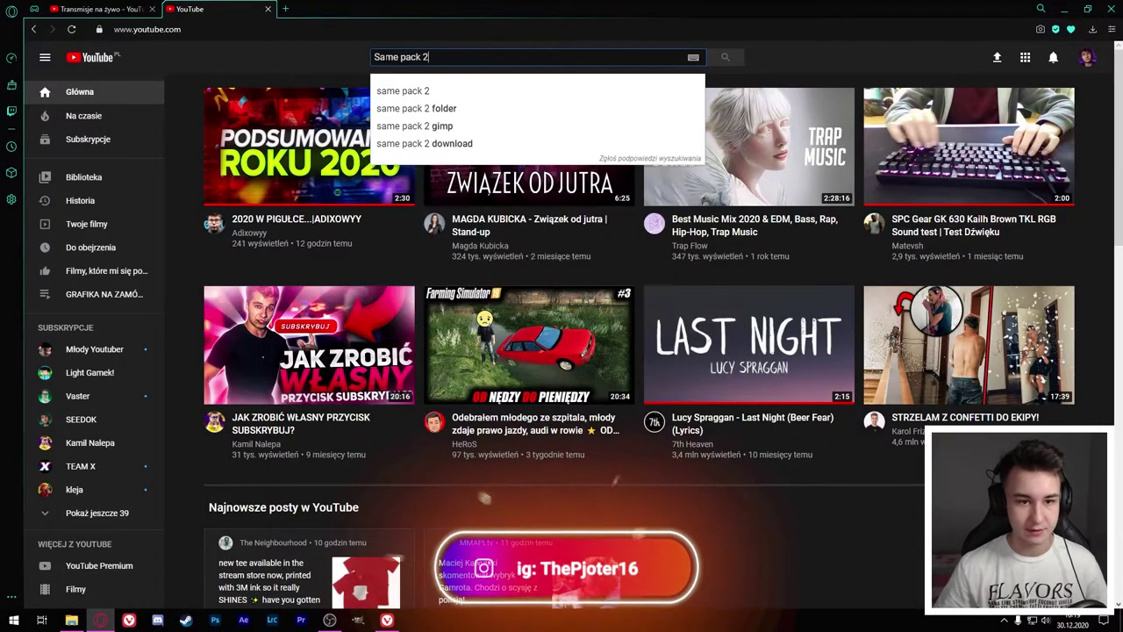
key(Return)
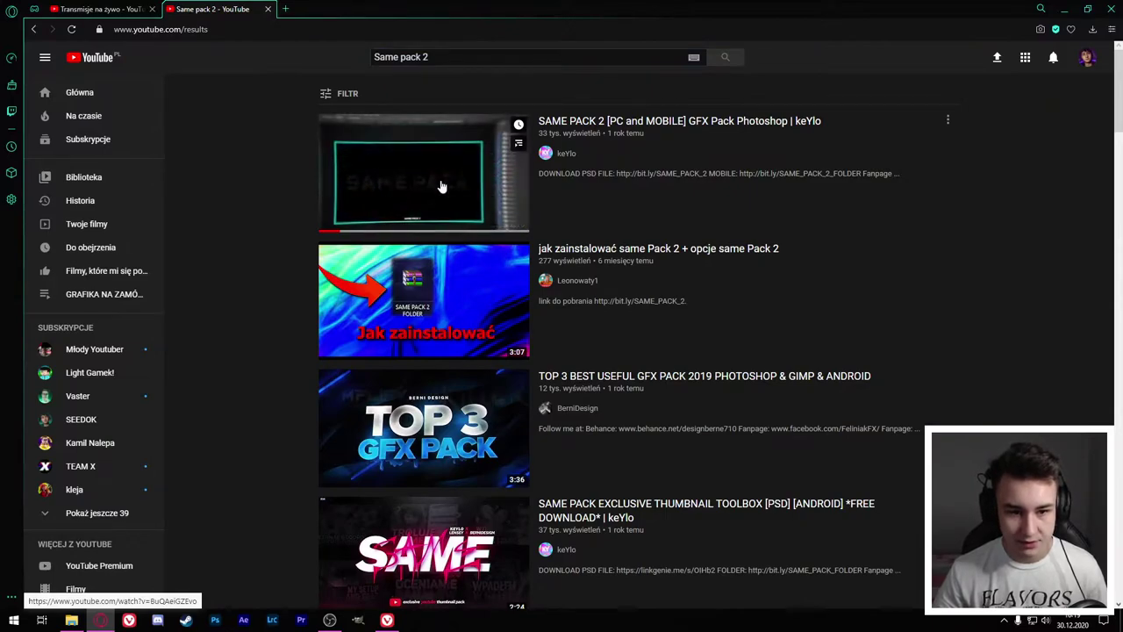
click(517, 313)
scroll(156, 113, down, 5)
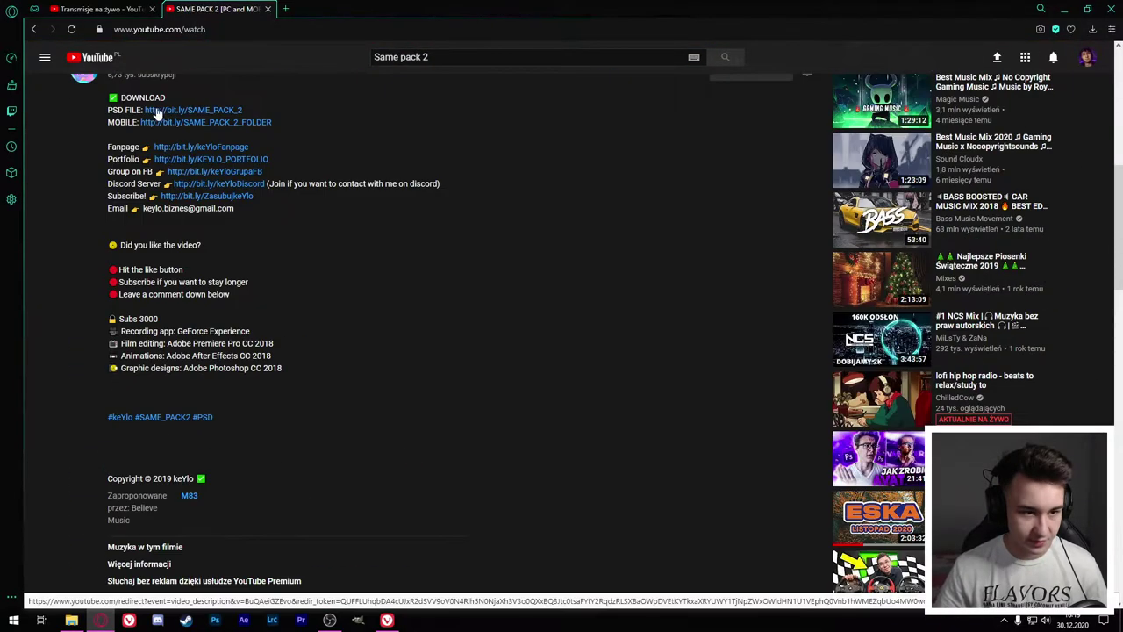
click(268, 10)
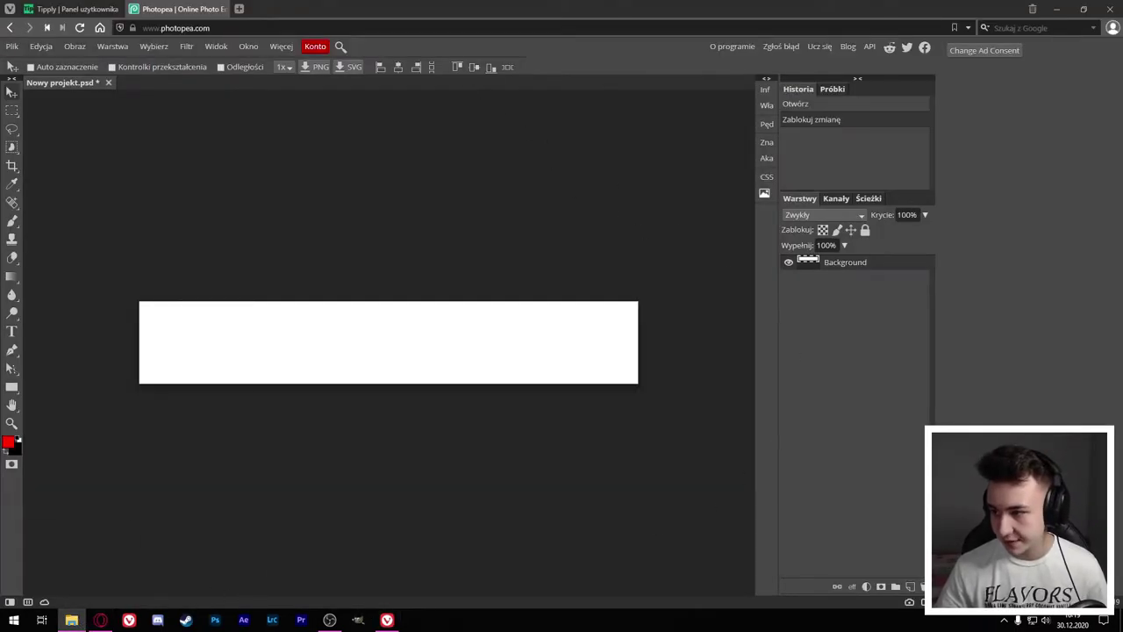
Step: Open SAME PACK 2.psd in Photopea with its 'Hide it!' layer hidden, then return to Nowy projekt
click(71, 619)
drag(335, 176, 213, 84)
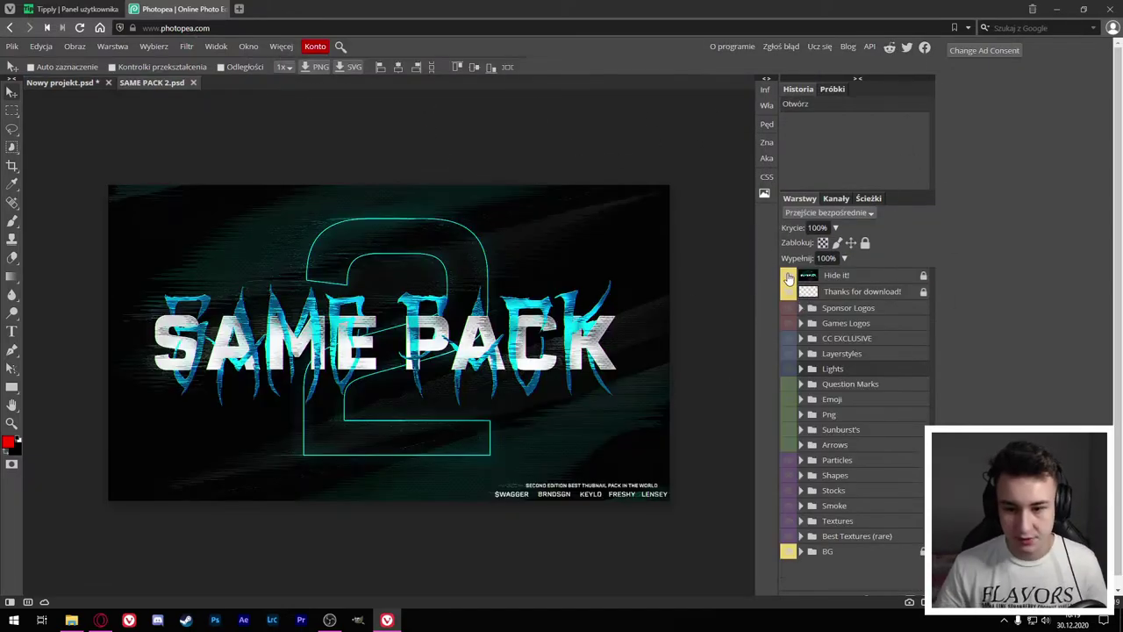
click(789, 277)
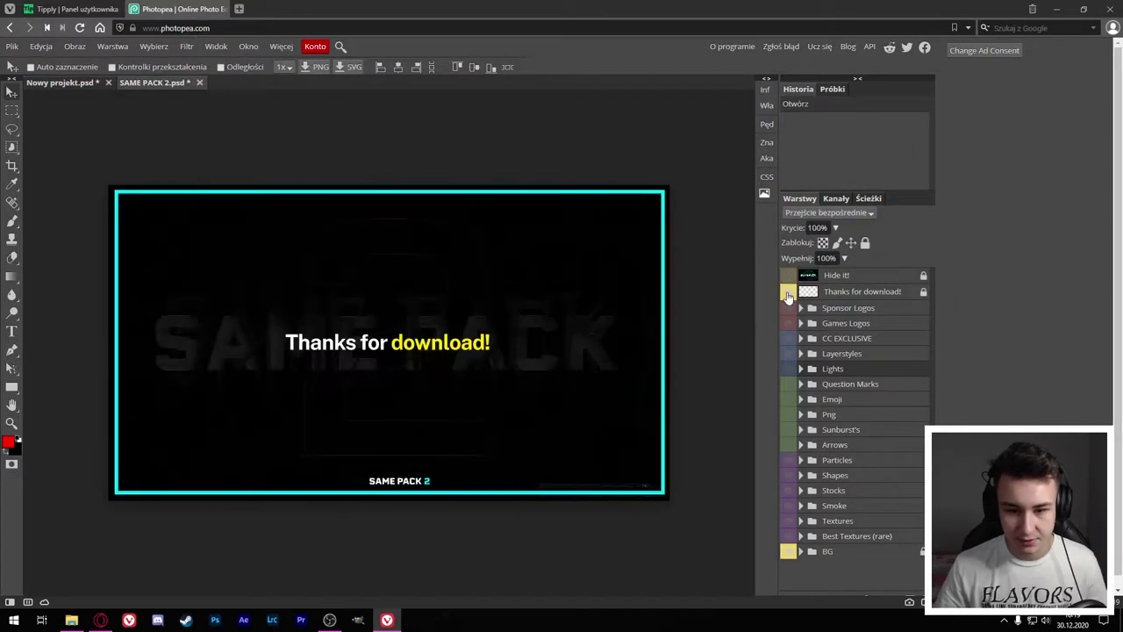
click(12, 45)
click(59, 82)
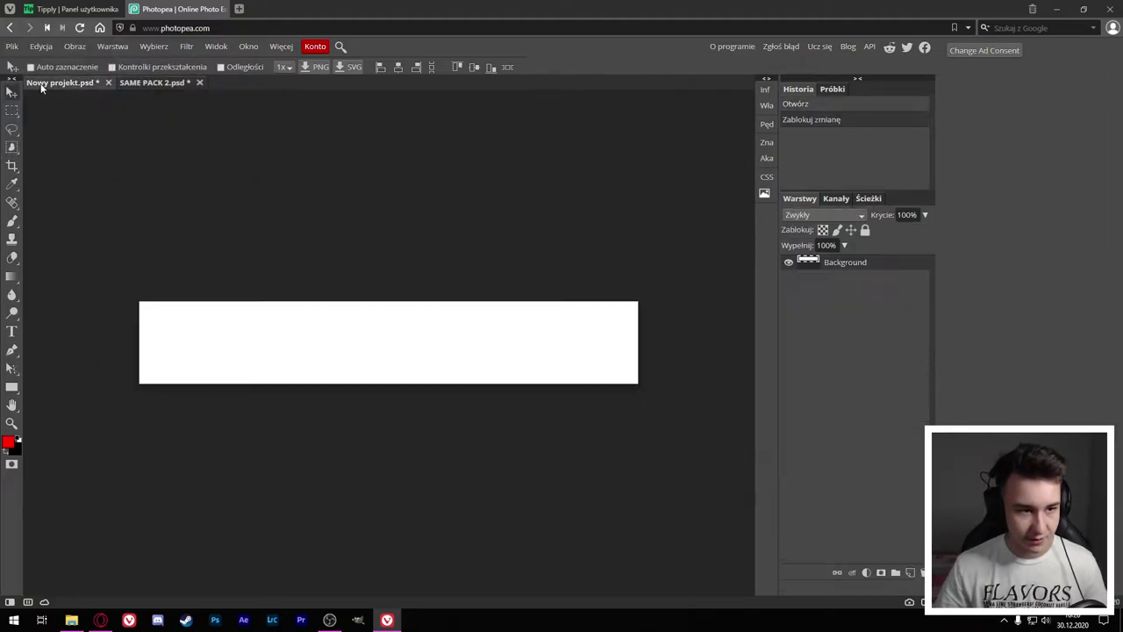
click(100, 620)
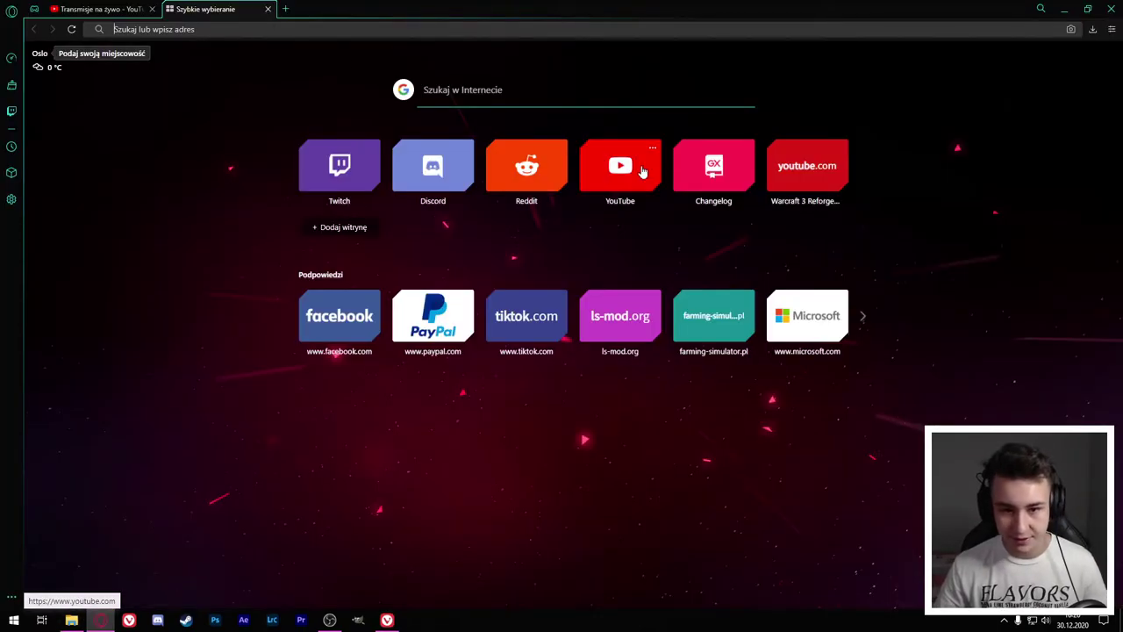
Step: Snip the YouTube homepage thumbnail grid and paste it into the banner as Warstwa 1
click(643, 171)
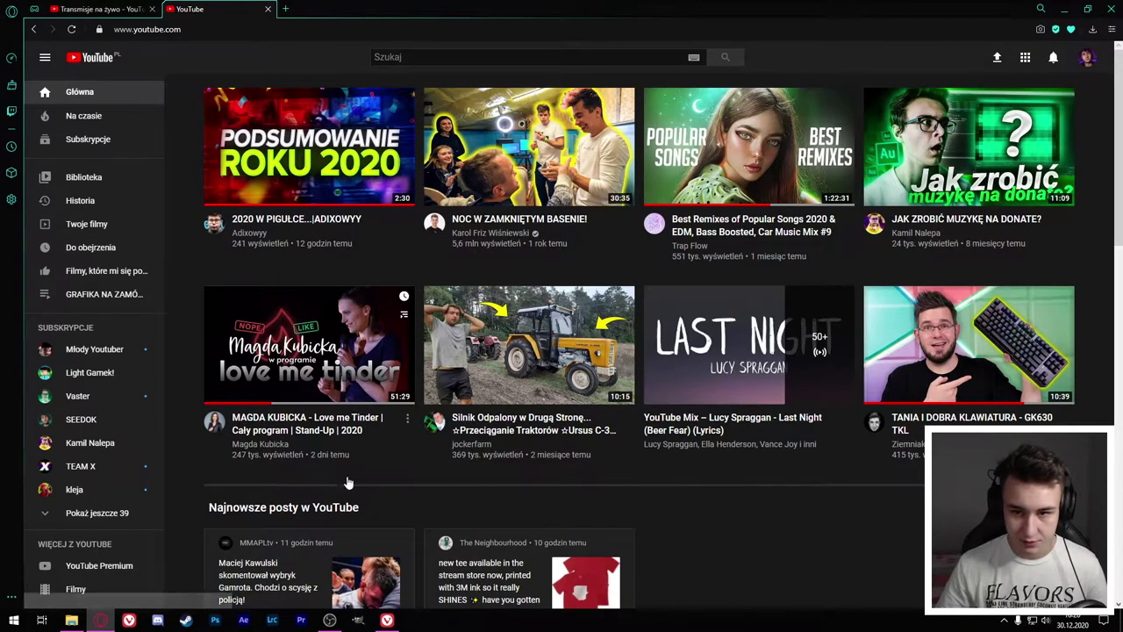
mouse_move(529, 167)
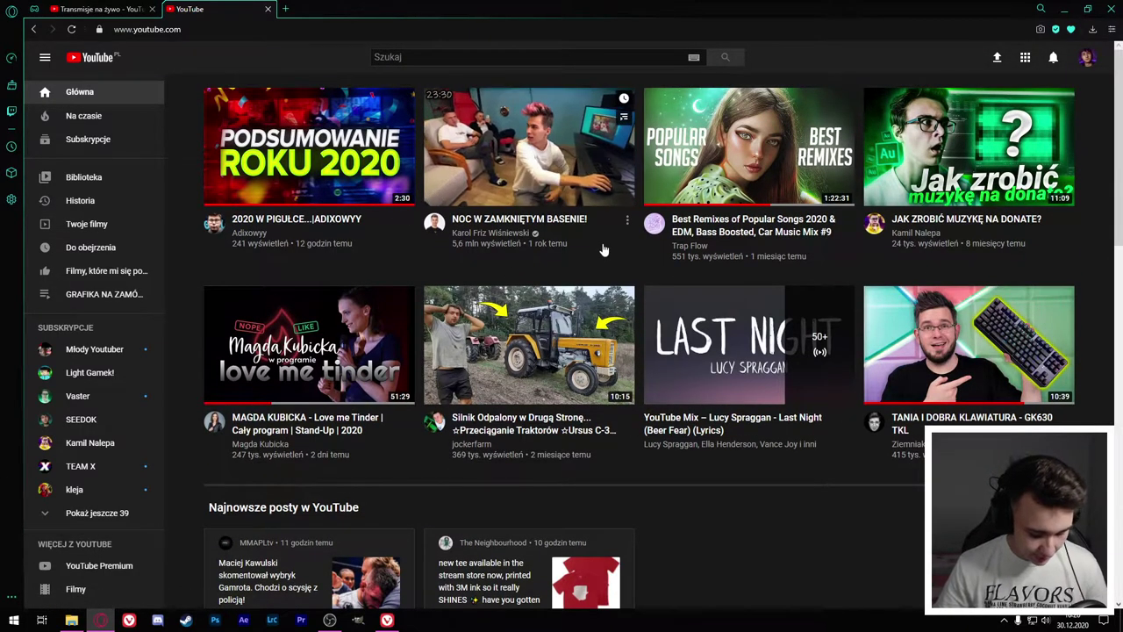
key(shift+super+s)
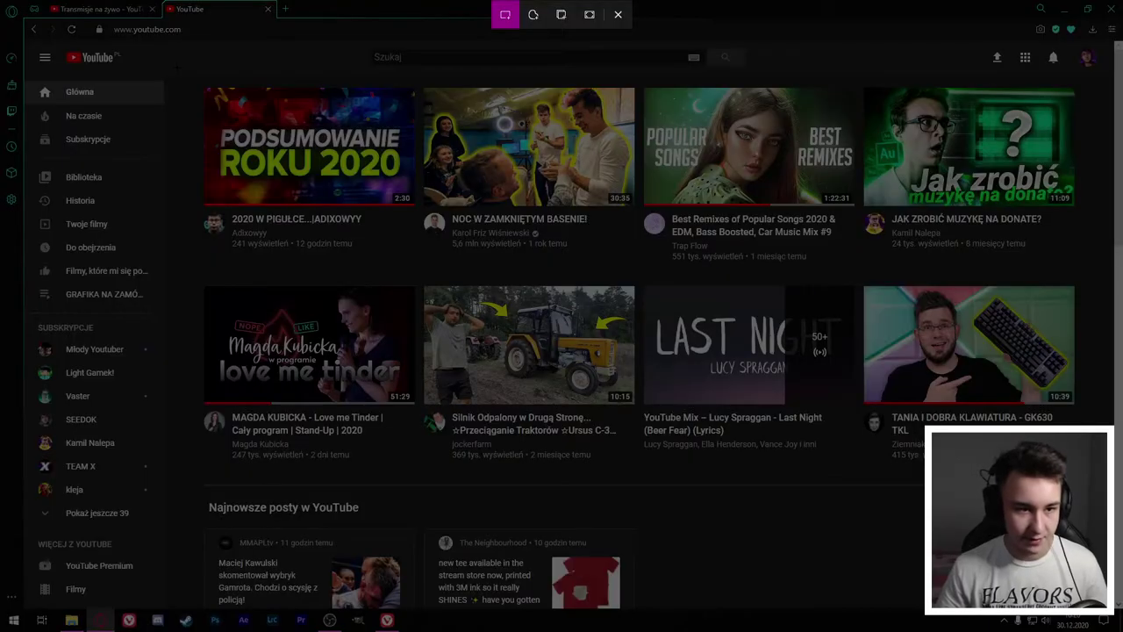
drag(176, 69, 1090, 472)
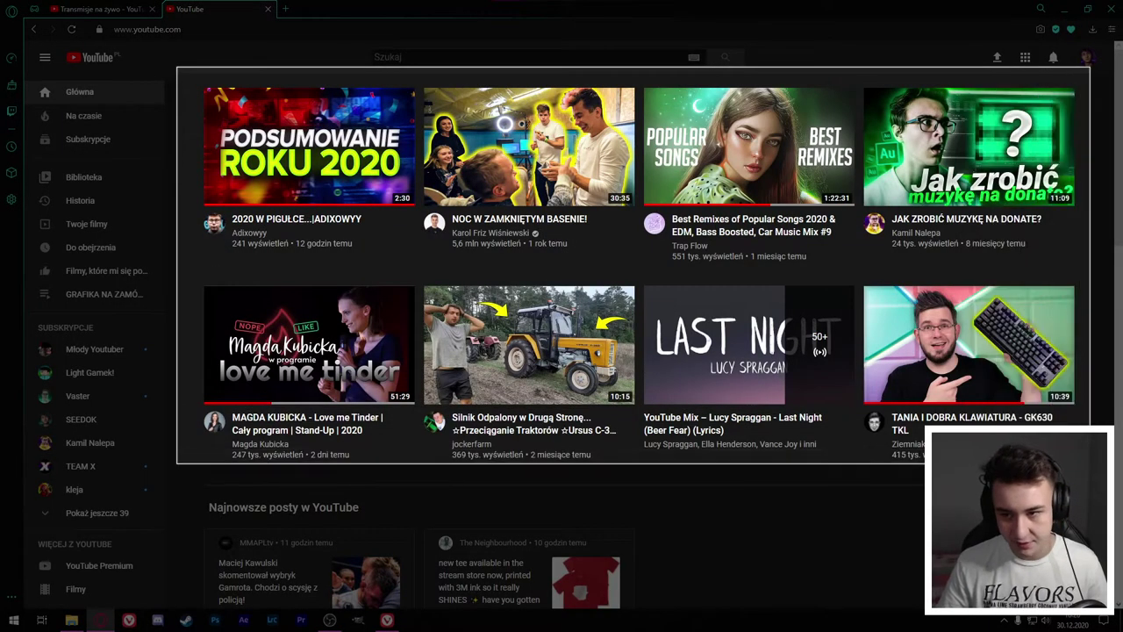
key(alt+Tab)
key(ctrl+v)
click(238, 104)
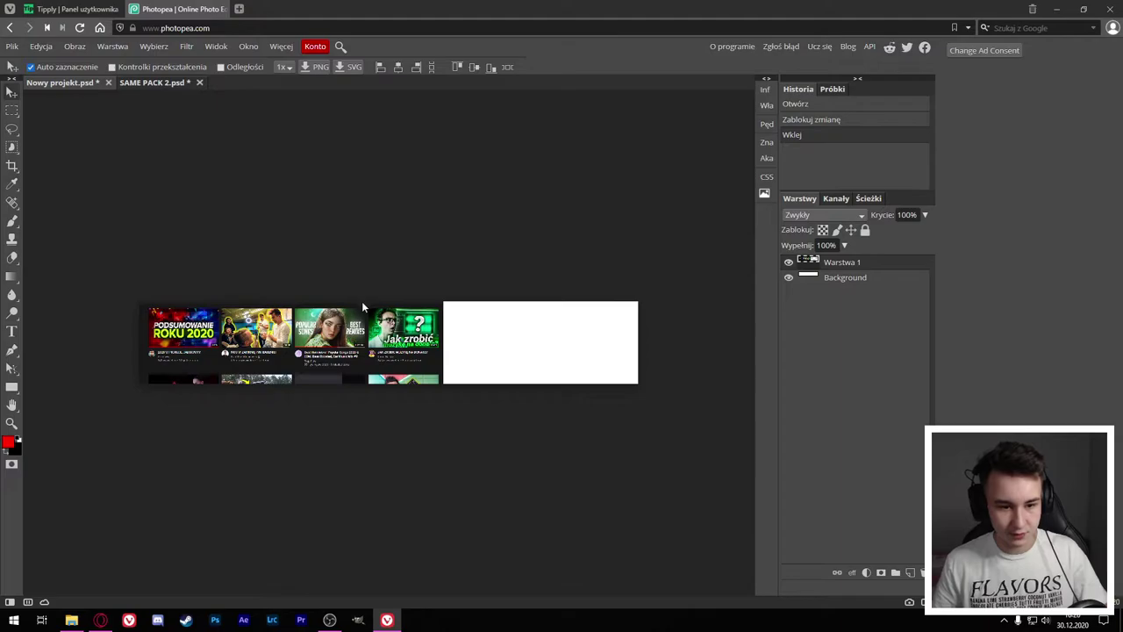
Step: Transform the pasted screenshot and shift it right and up on the banner
key(alt+ctrl+t)
scroll(281, 327, up, 1)
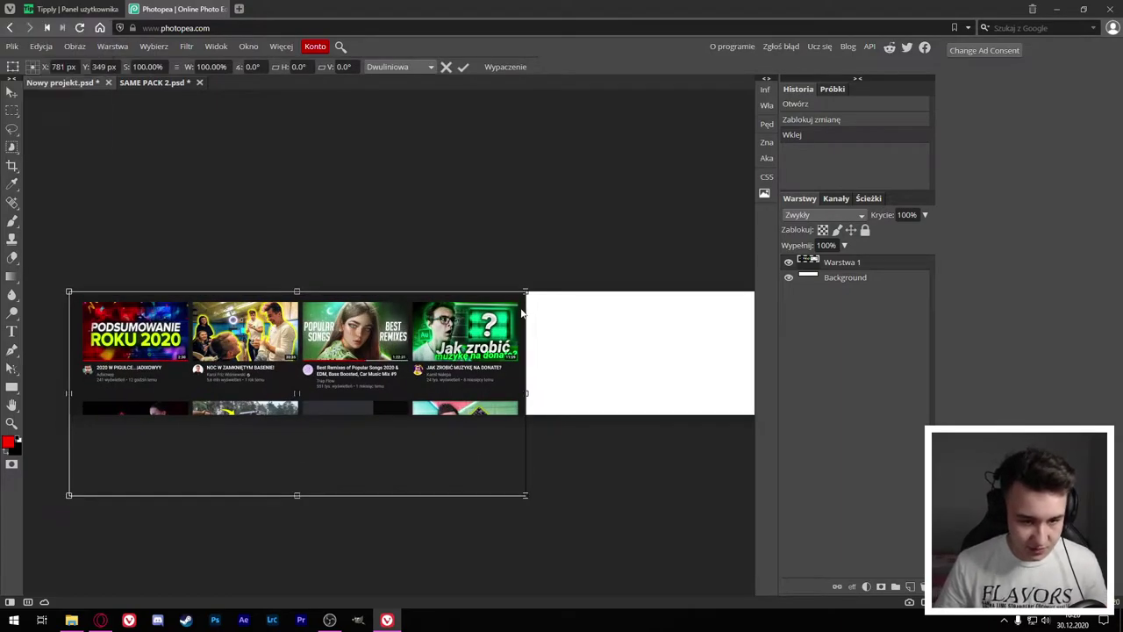
key(Return)
drag(428, 354, 524, 307)
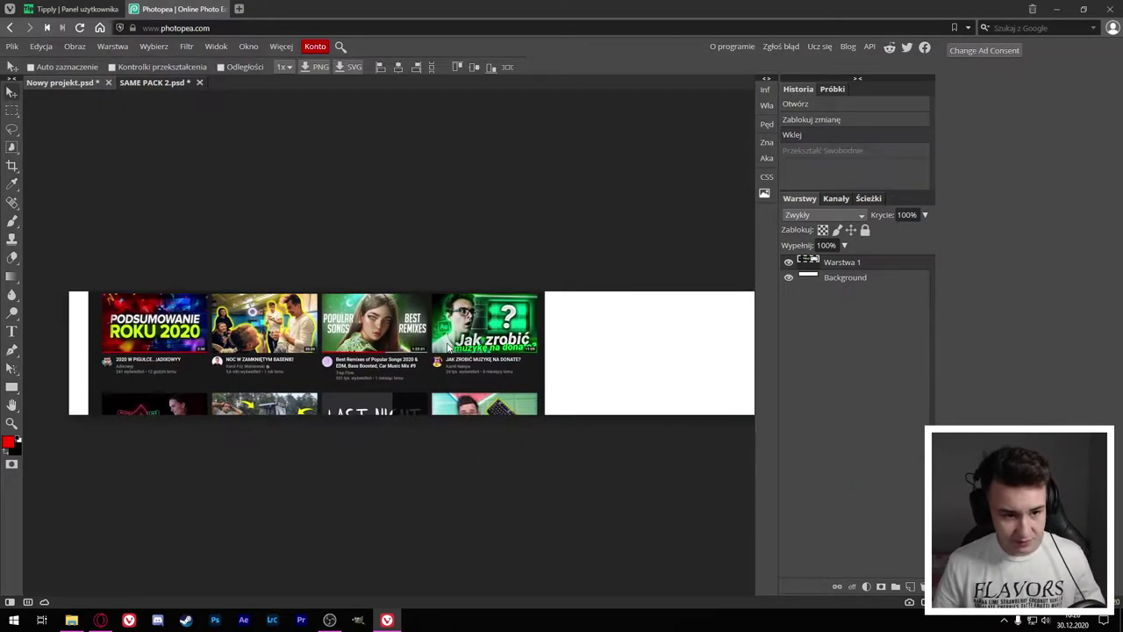
Step: Scale the collage to 190%, move it lower, tilt it -3.1°, and rename the layer Tło
key(alt+ctrl+t)
drag(620, 243, 691, 191)
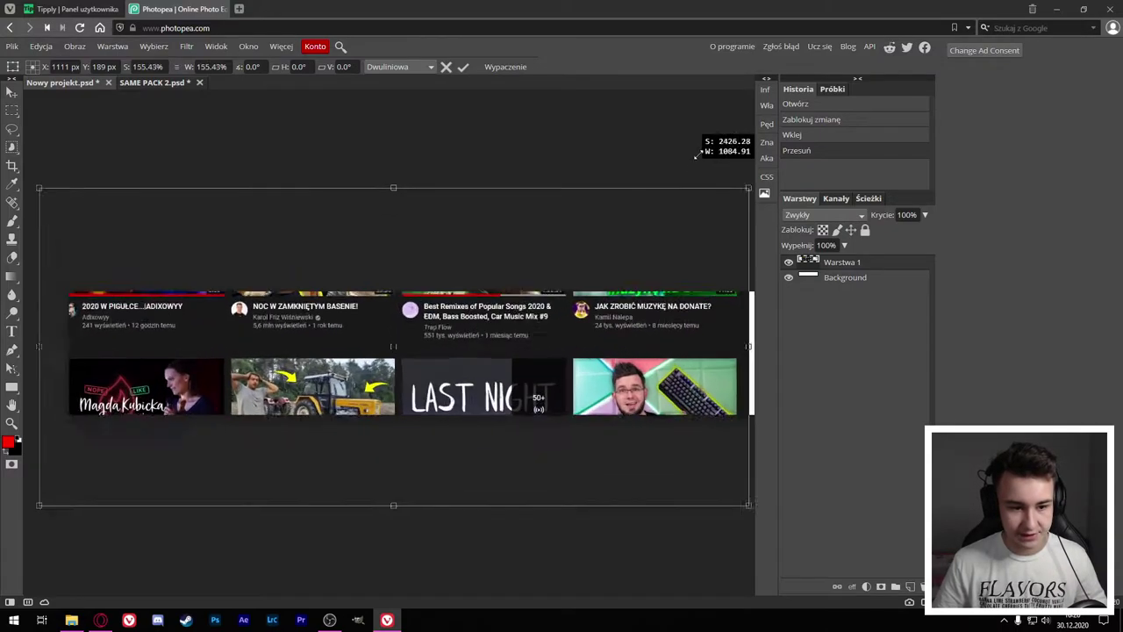
scroll(342, 331, down, 2)
scroll(342, 332, up, 1)
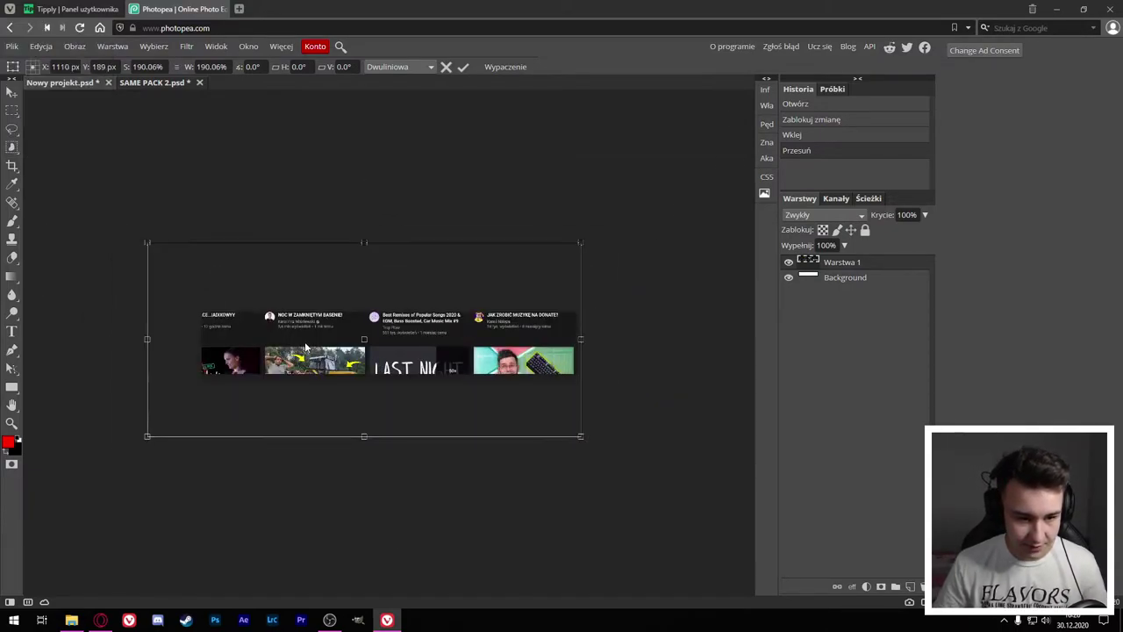
mouse_move(343, 332)
mouse_down()
mouse_move(328, 375)
mouse_move(337, 384)
mouse_up()
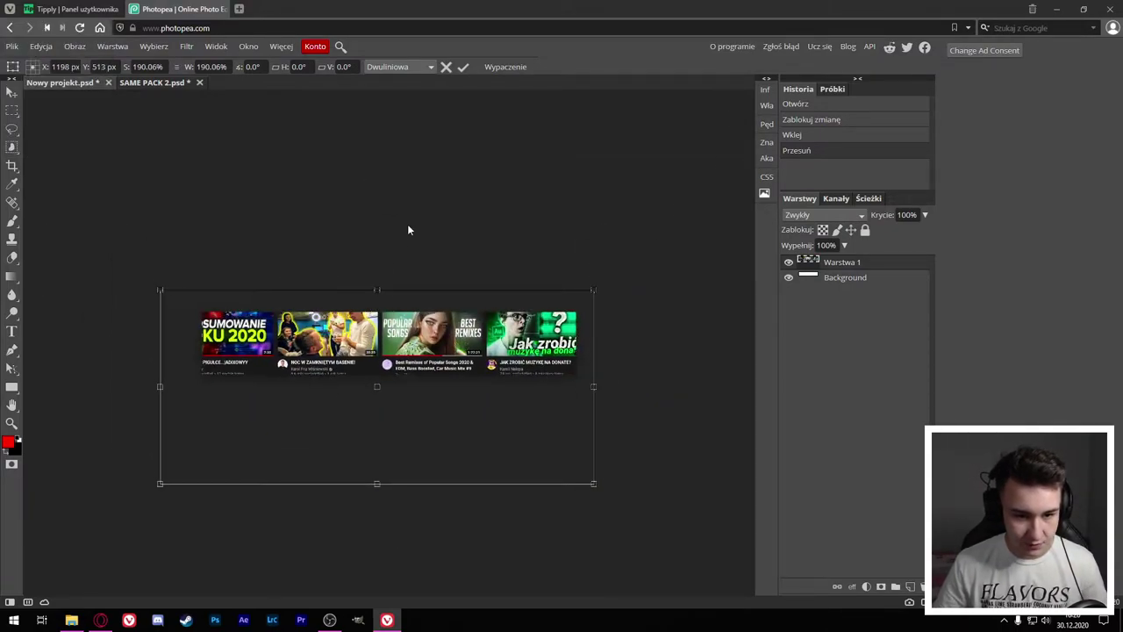
drag(385, 275, 620, 290)
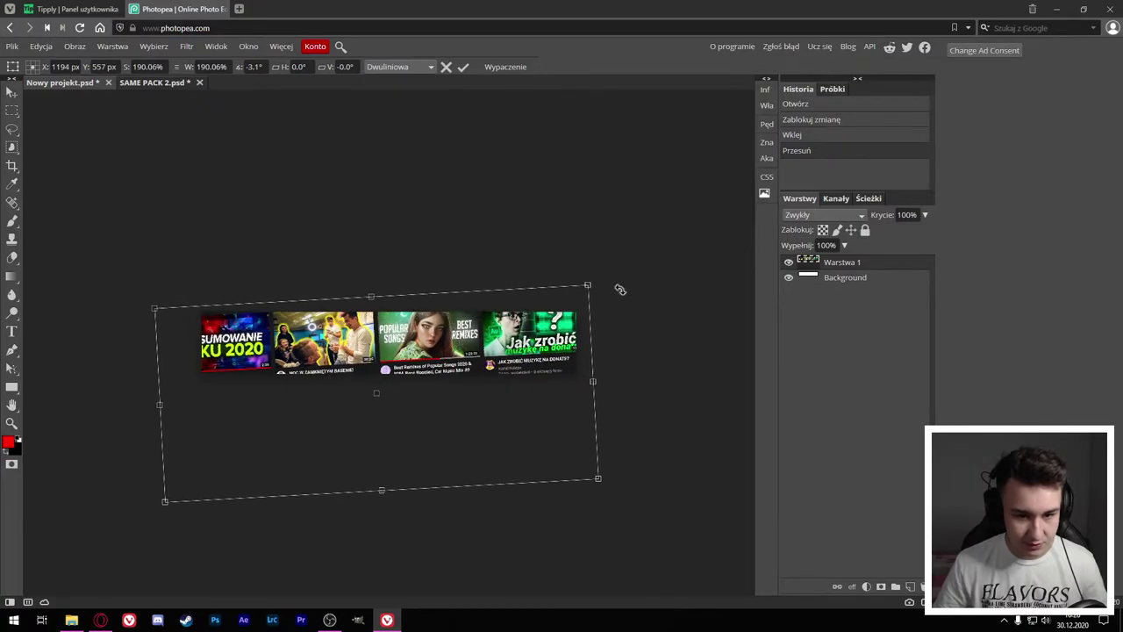
click(463, 68)
text(Tło)
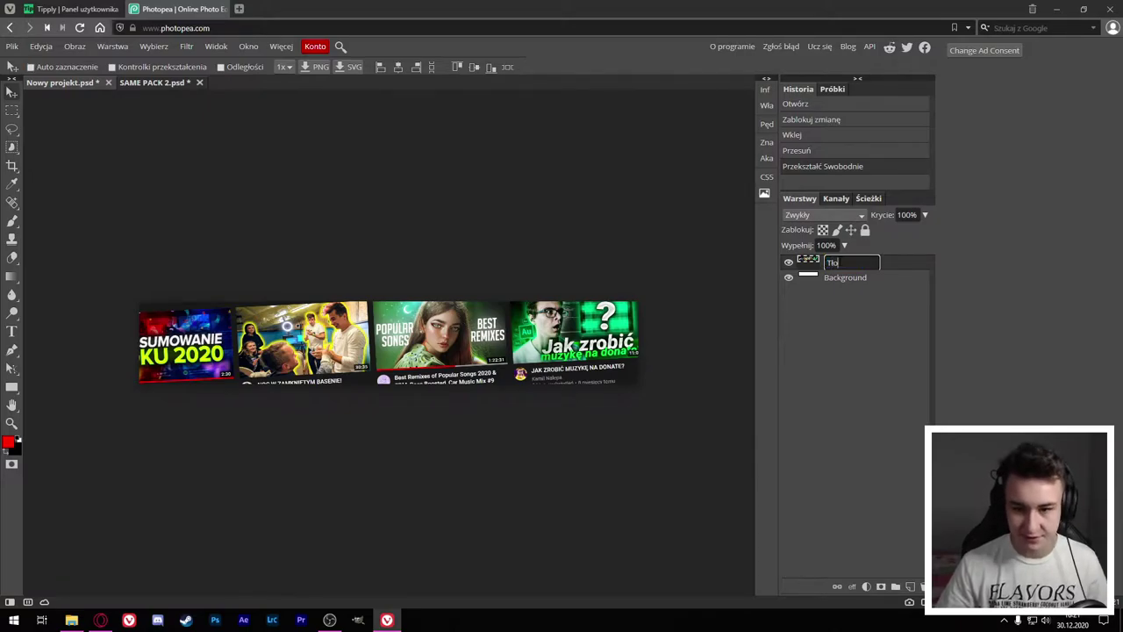
key(Return)
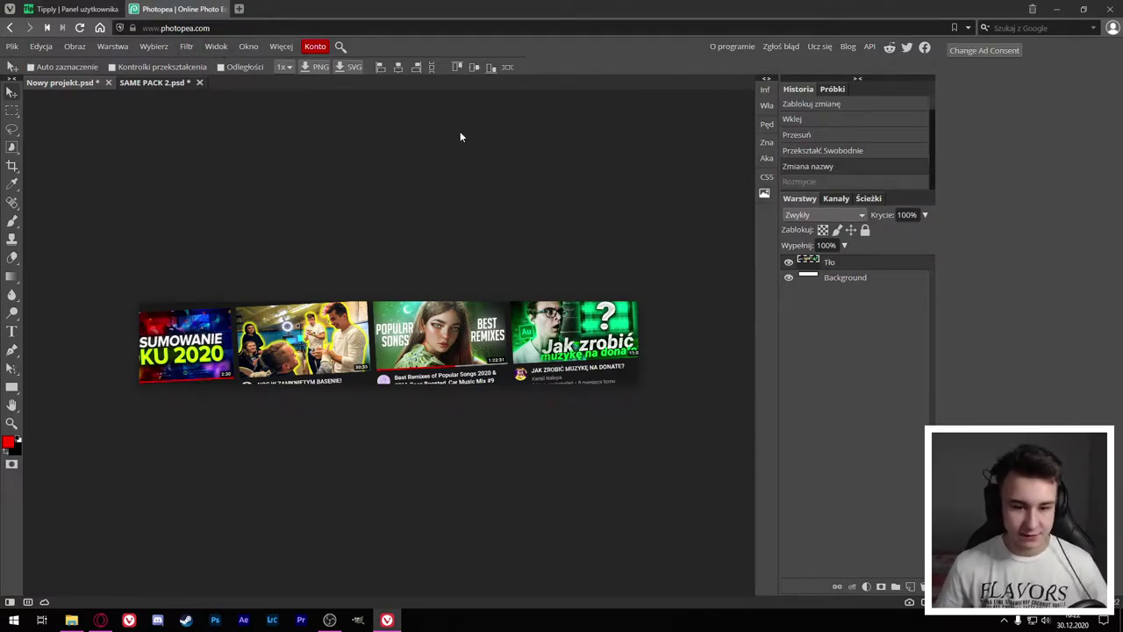
Step: Apply the Falowanie wave distortion to the Tło collage with amount 70
click(187, 48)
mouse_move(210, 182)
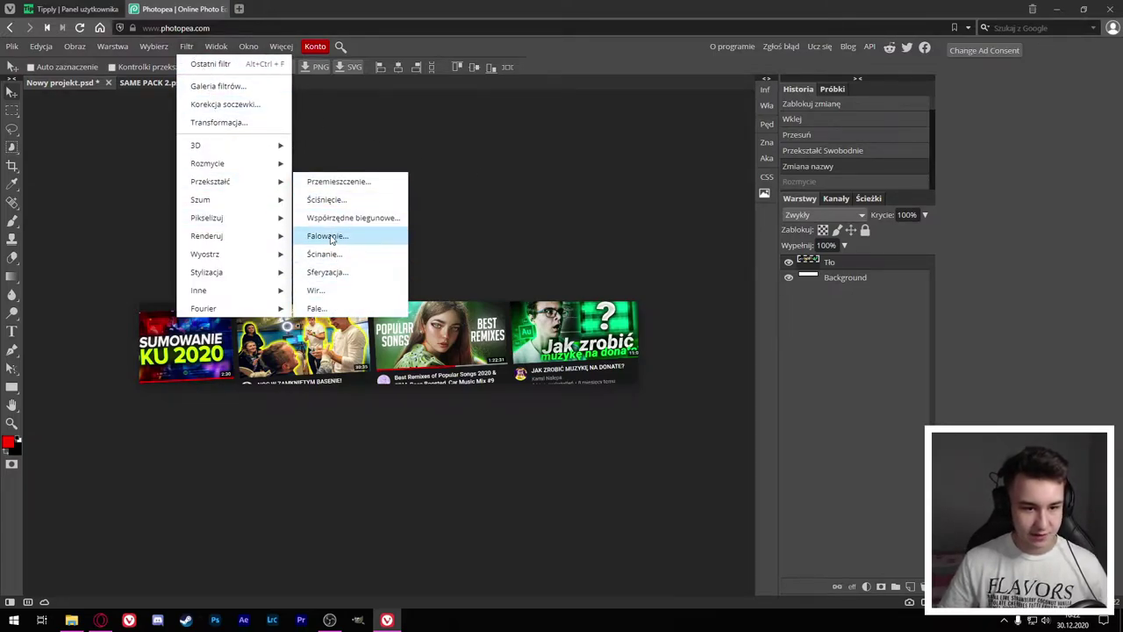
click(328, 236)
click(175, 174)
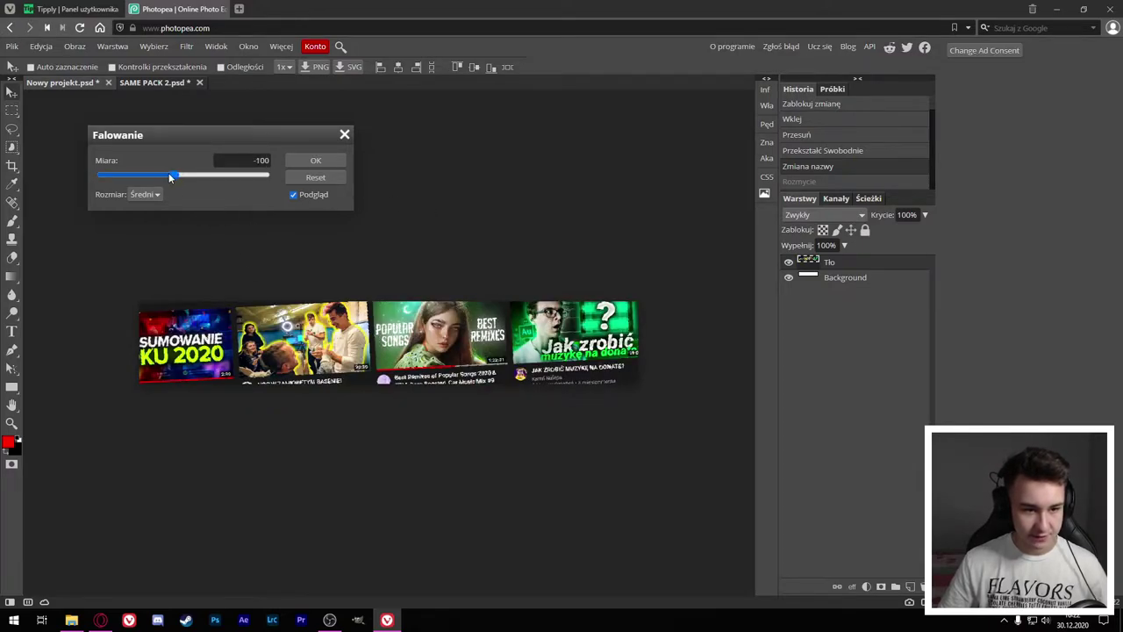
drag(170, 176, 202, 179)
click(316, 163)
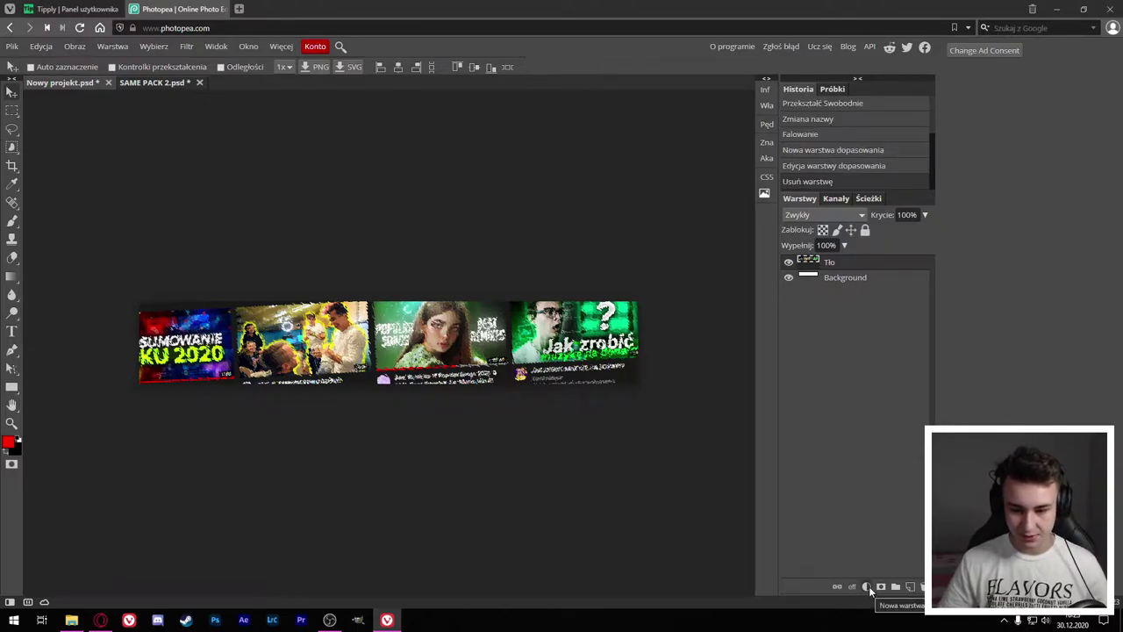
Step: Add a Jasność/Kontrast adjustment layer with brightness -86 and contrast 20
click(867, 586)
click(900, 260)
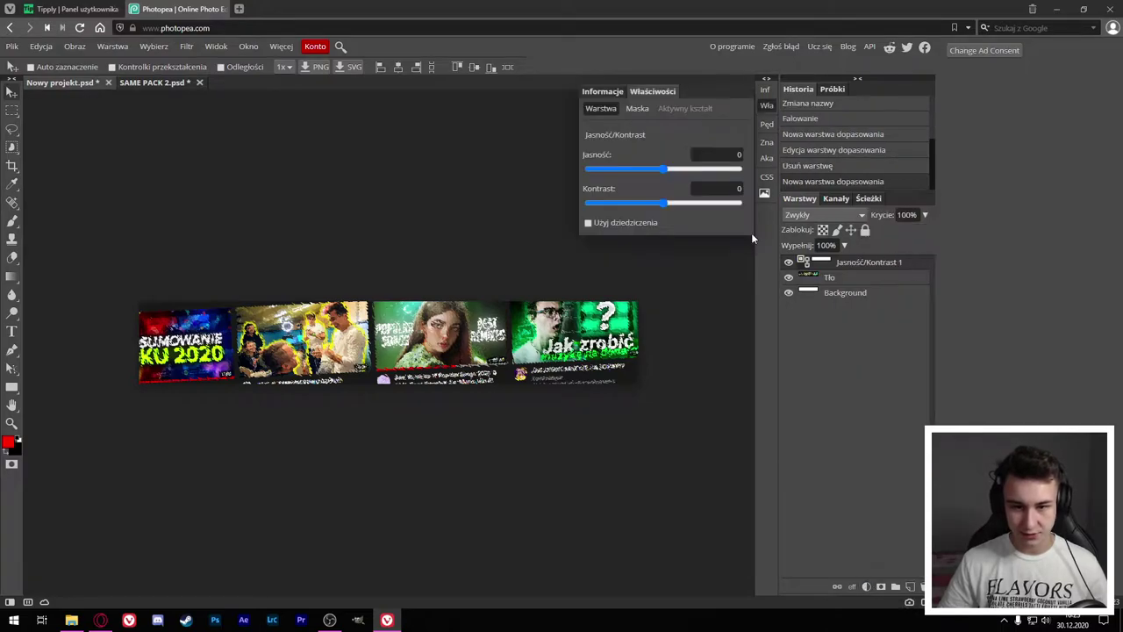
mouse_move(667, 169)
mouse_down()
mouse_move(635, 169)
mouse_move(679, 203)
mouse_move(594, 169)
mouse_move(620, 175)
mouse_up()
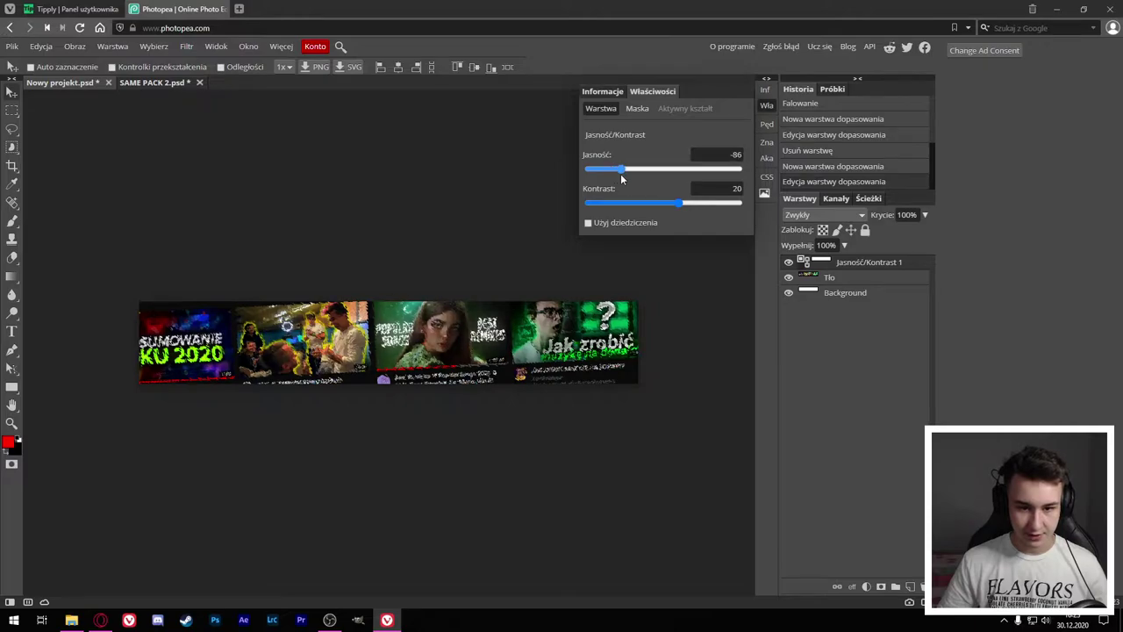
Step: Add a Barwa/Nasycenie adjustment layer with saturation -65 and lightness -51
click(868, 586)
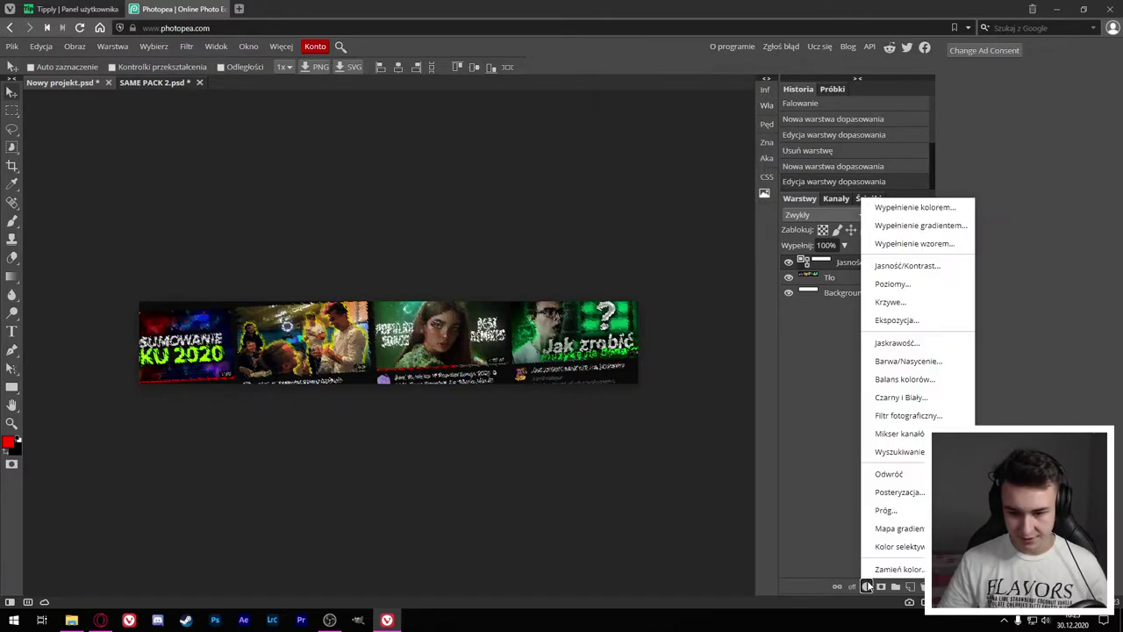
click(908, 360)
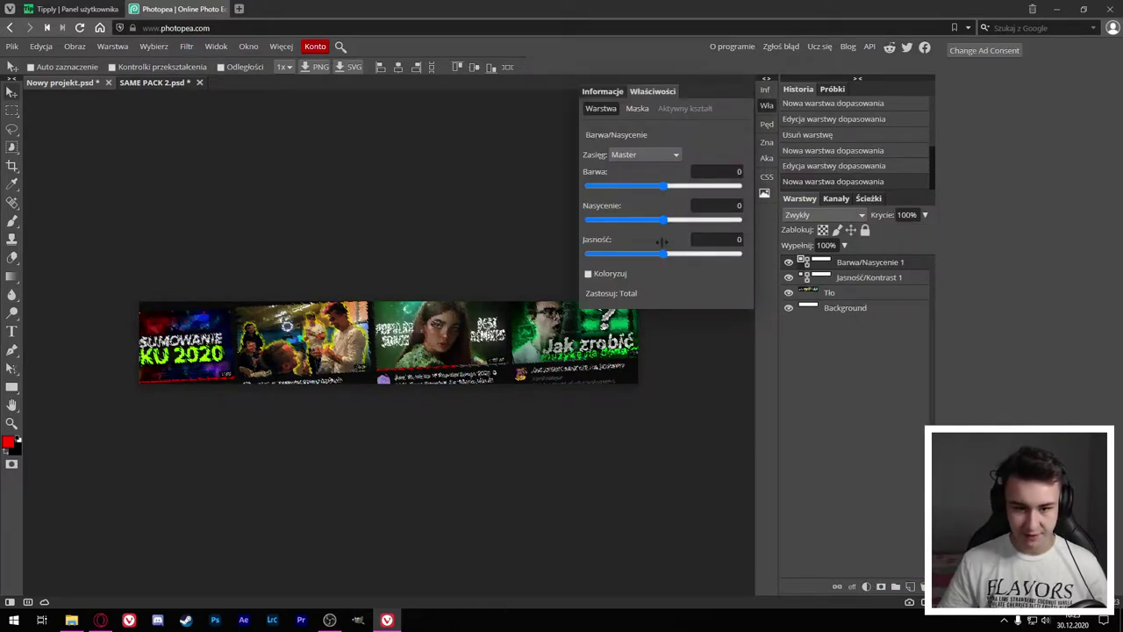
drag(664, 253, 626, 255)
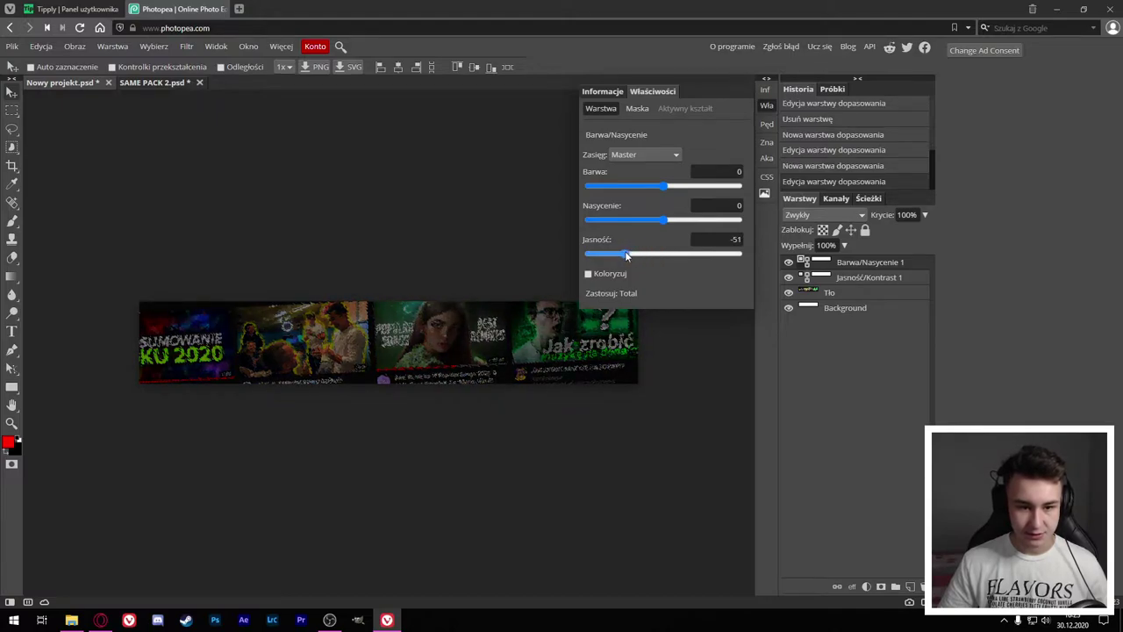
click(625, 220)
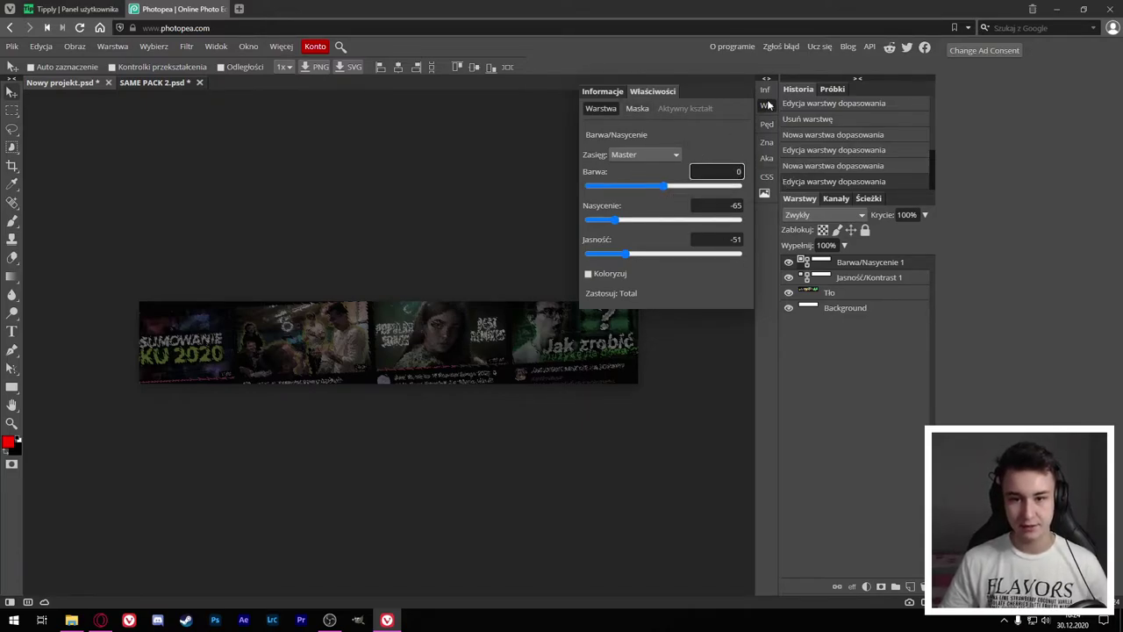
click(678, 166)
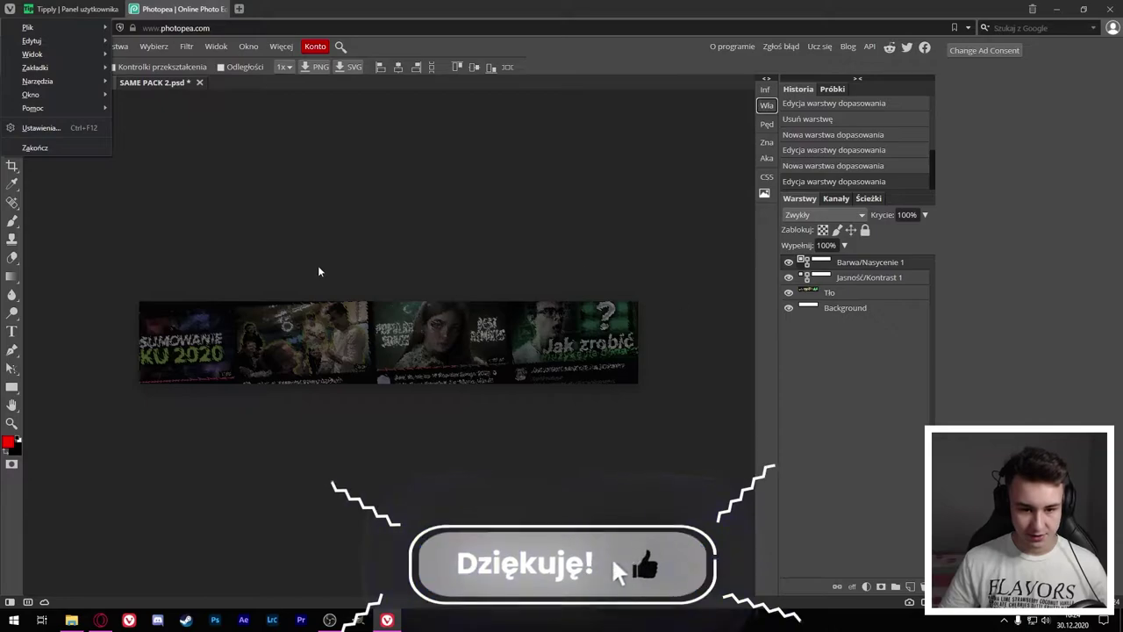
Step: Rasterize and merge the adjustment layers into the collage, naming the result Tło
right_click(874, 264)
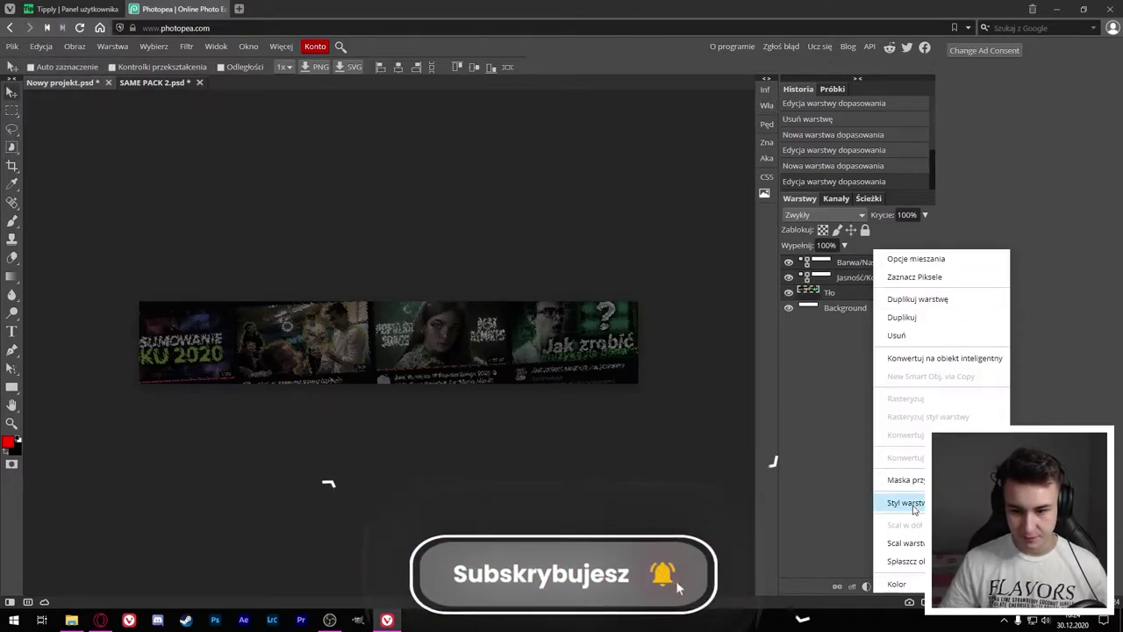
click(904, 502)
right_click(884, 262)
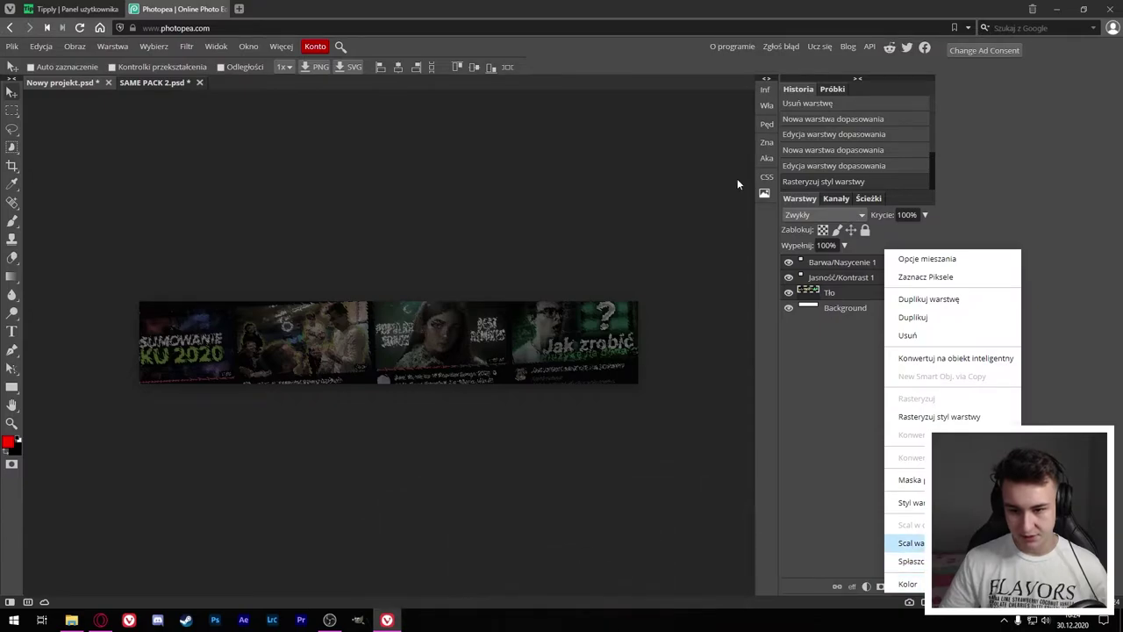
click(911, 543)
double_click(857, 262)
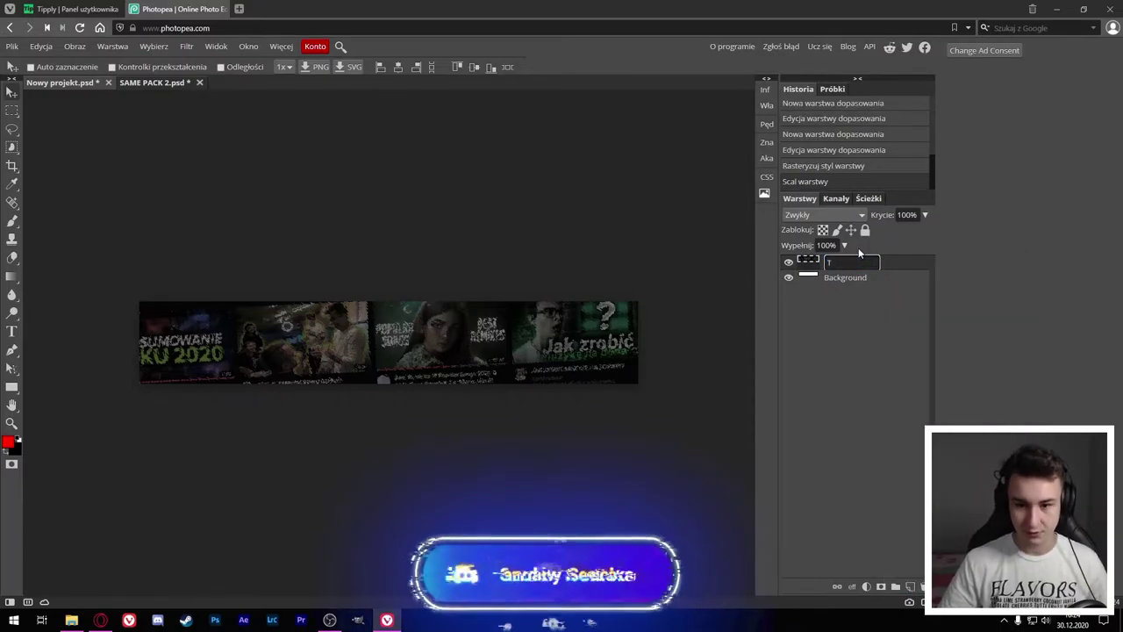
text(ło)
key(Return)
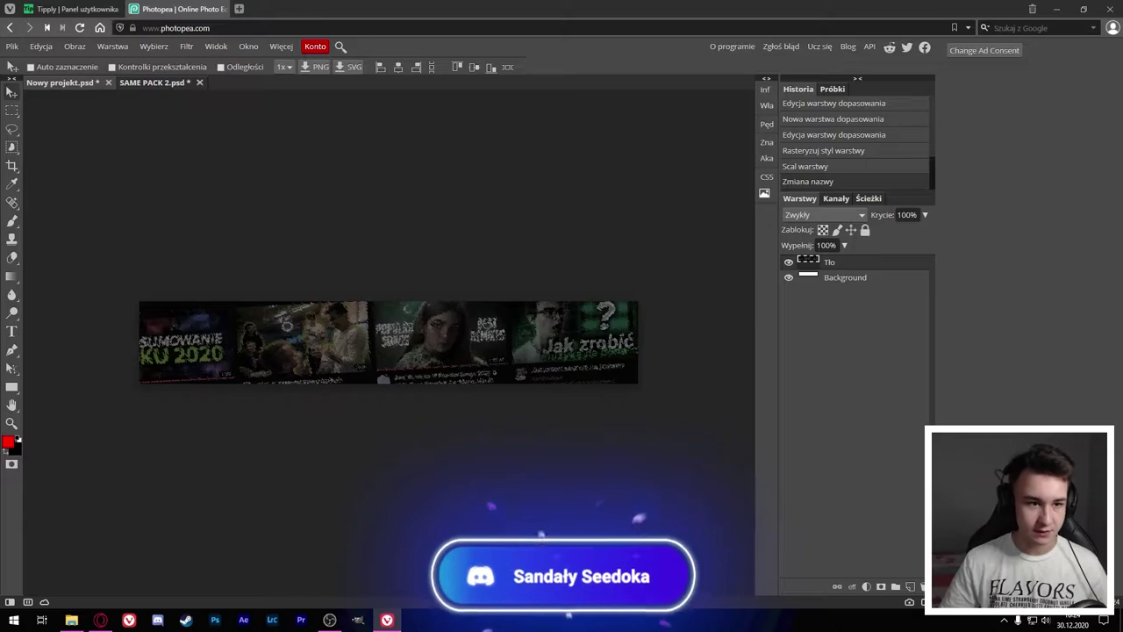
Step: Apply a 0.3 px Gaussian blur to the Tło layer
click(186, 46)
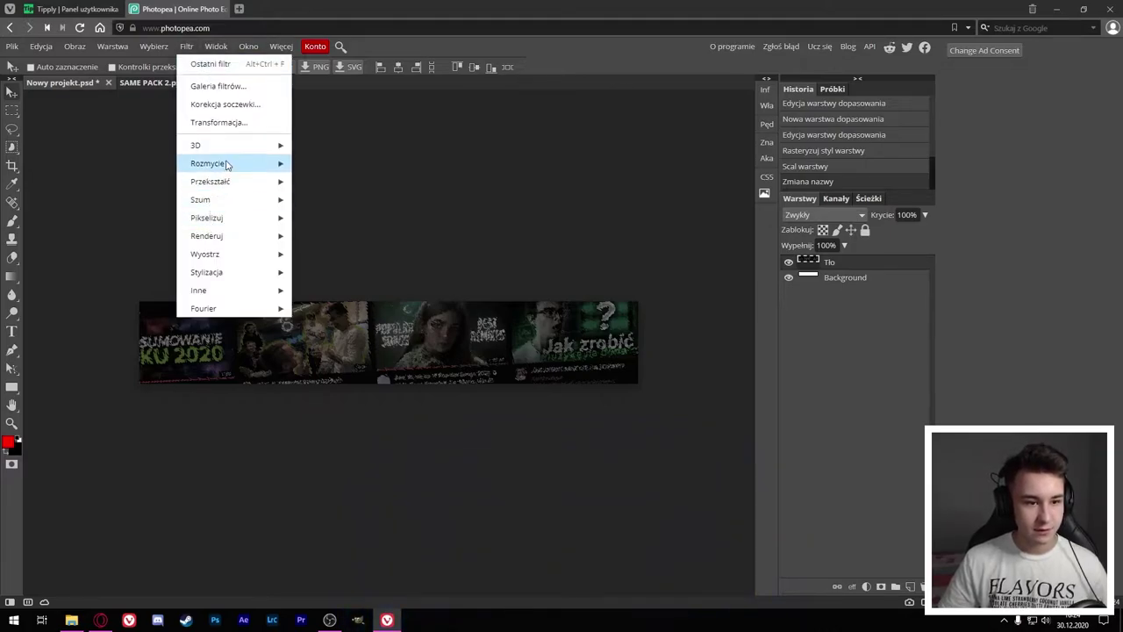
mouse_move(208, 163)
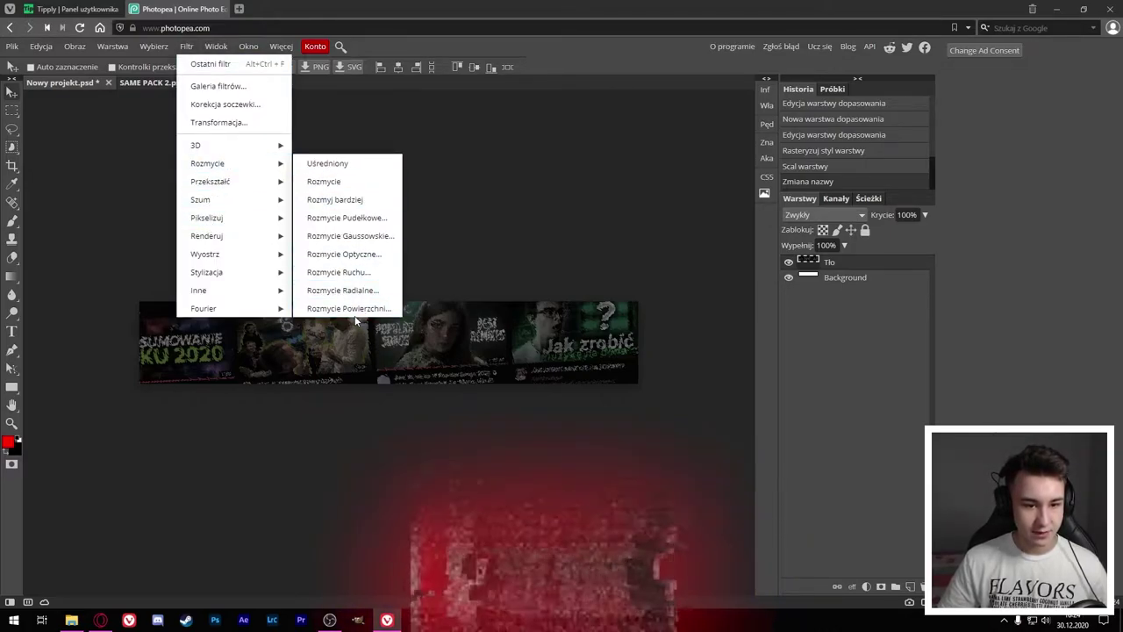
click(376, 235)
drag(200, 176, 112, 179)
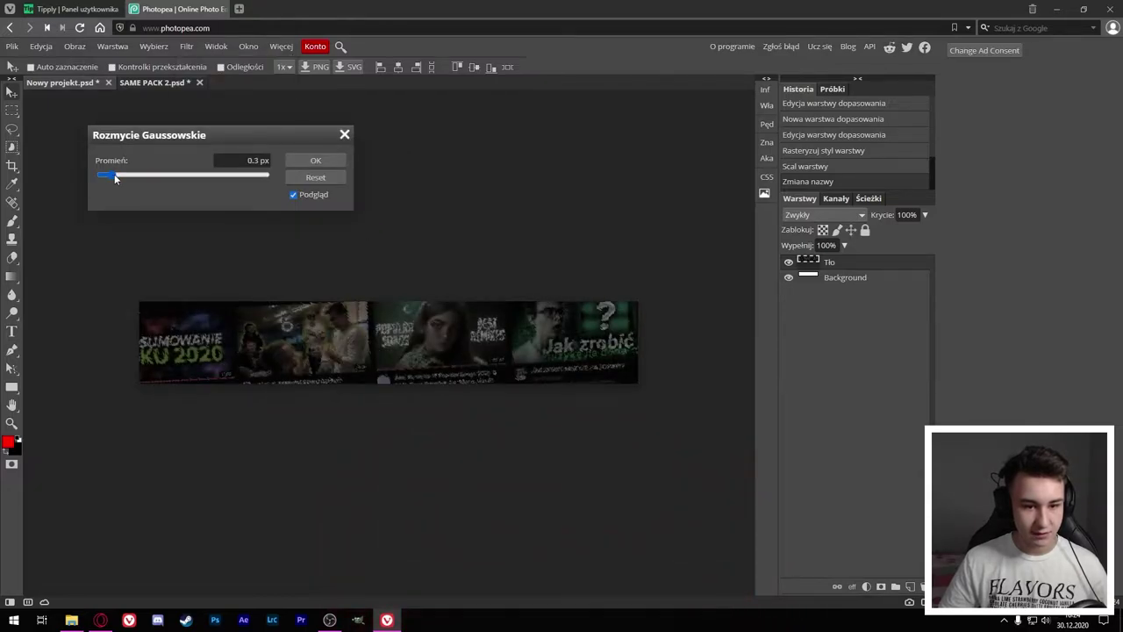
click(316, 159)
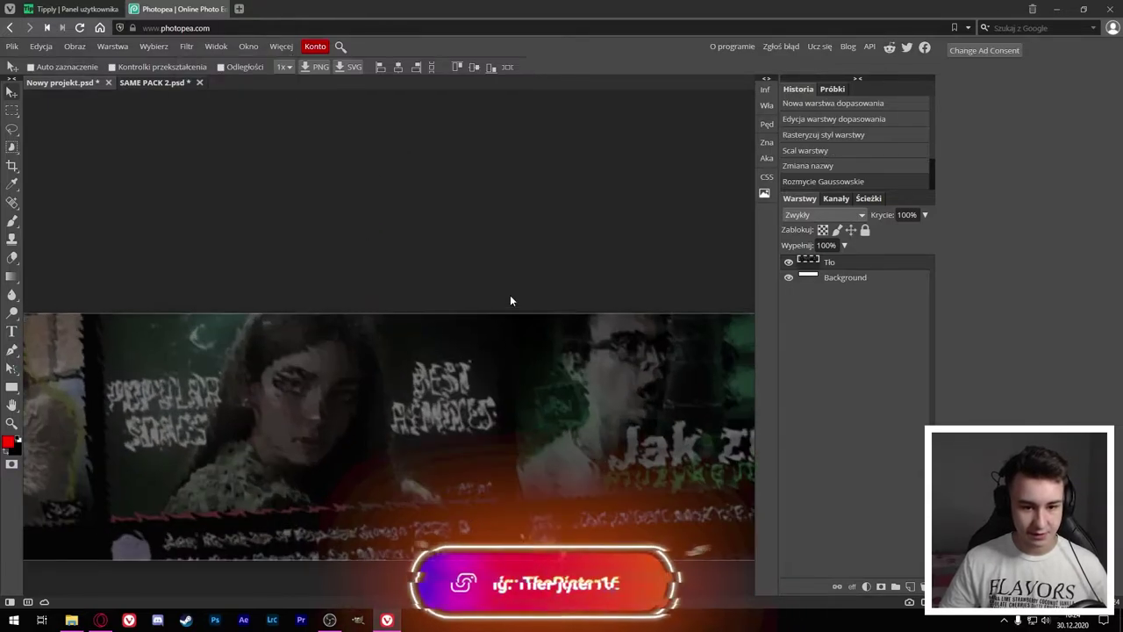
key(alt)
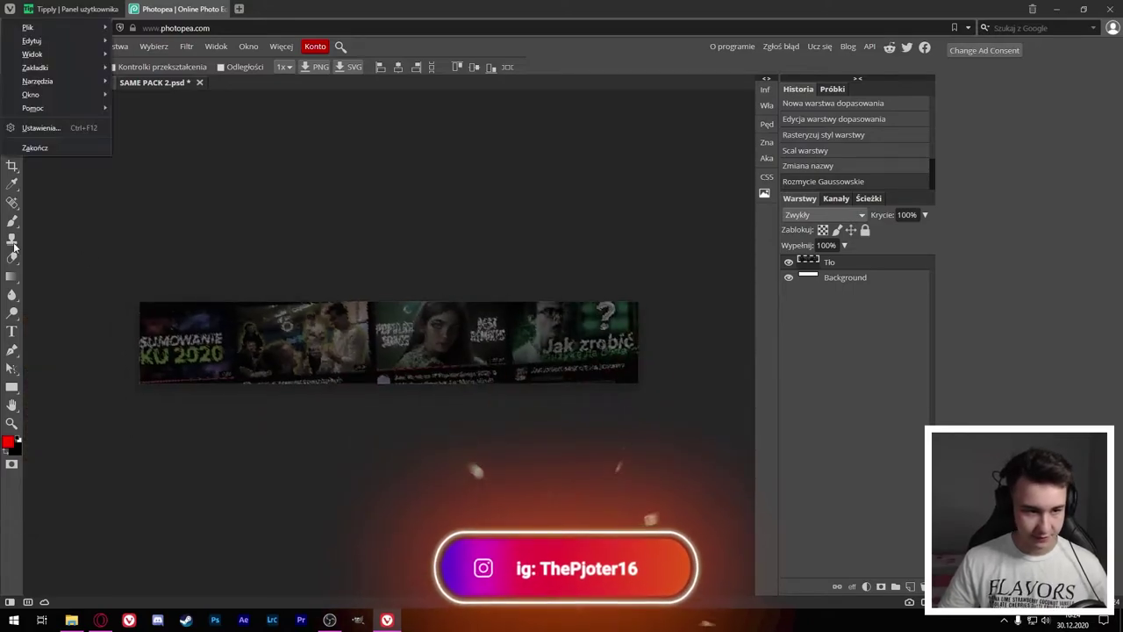
click(507, 114)
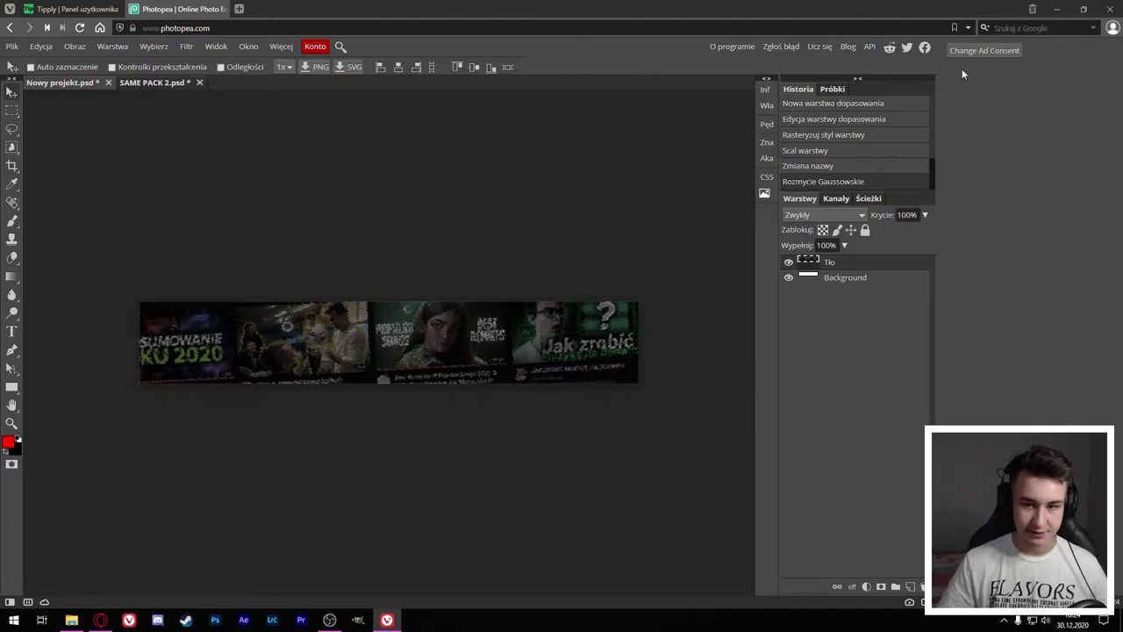
Step: Find remove.bg in a new tab and upload the portrait photo to it
click(239, 9)
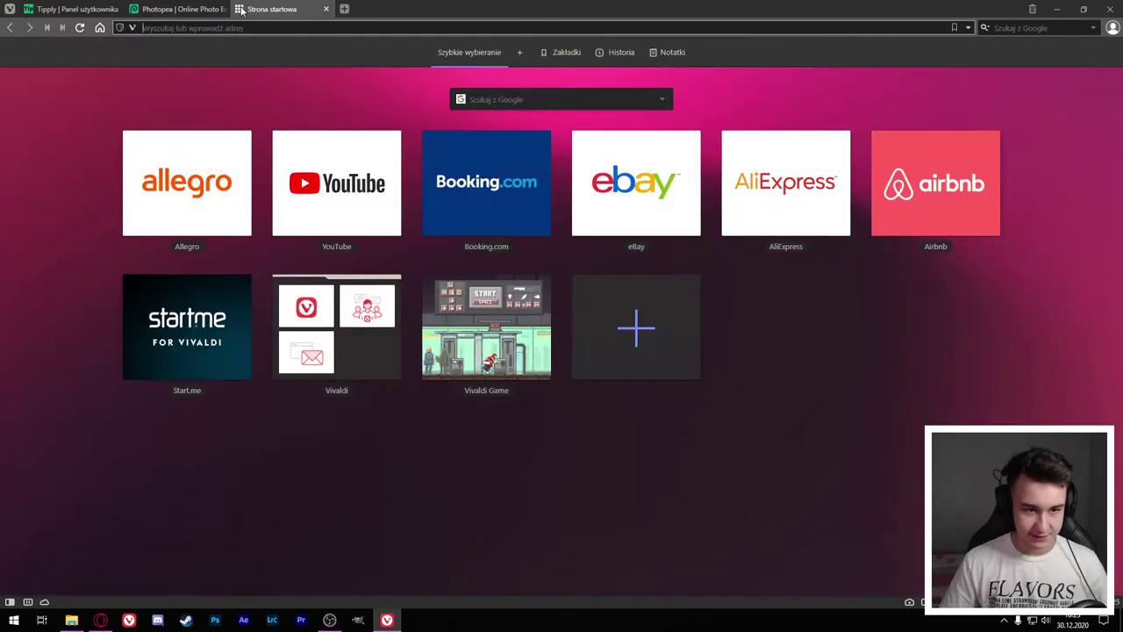
text(Rem)
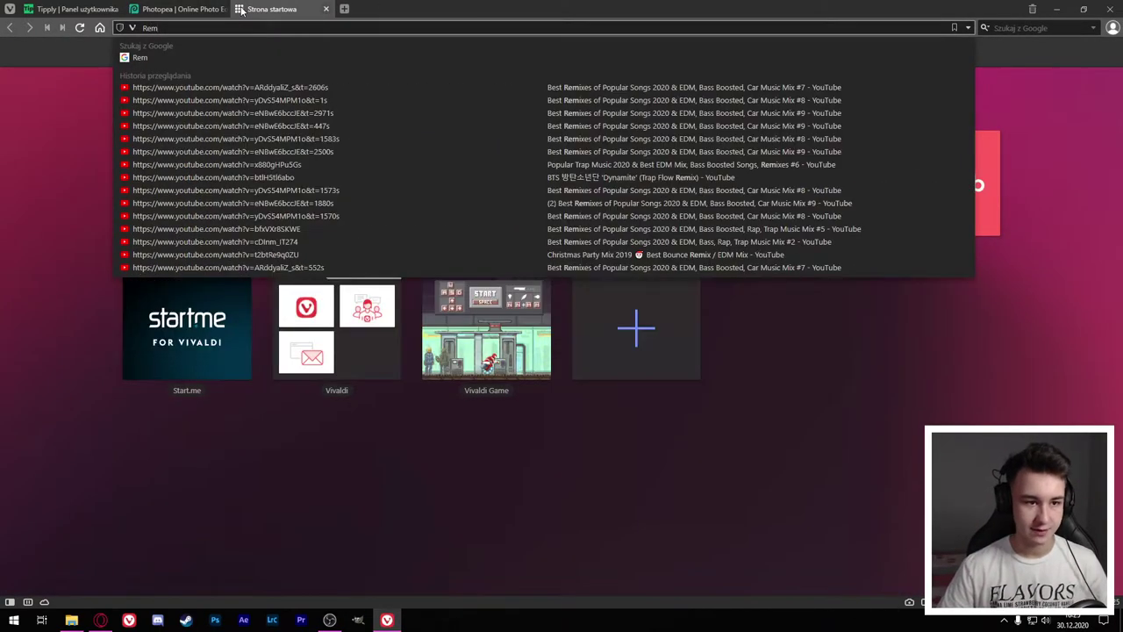
text(vebg)
key(Return)
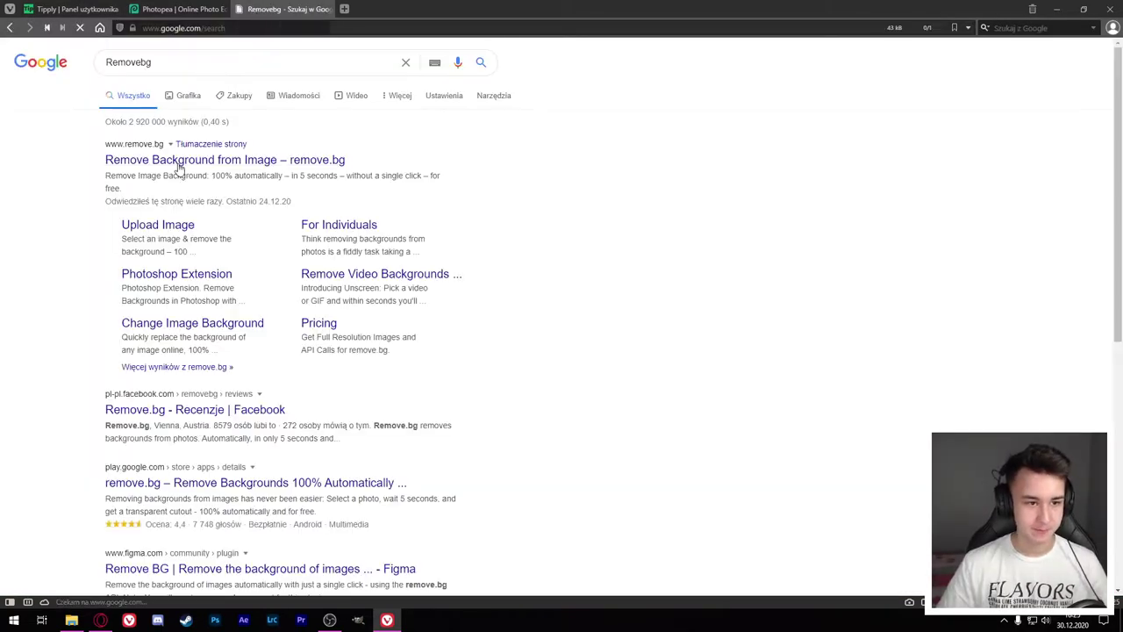
click(202, 158)
drag(163, 84, 260, 245)
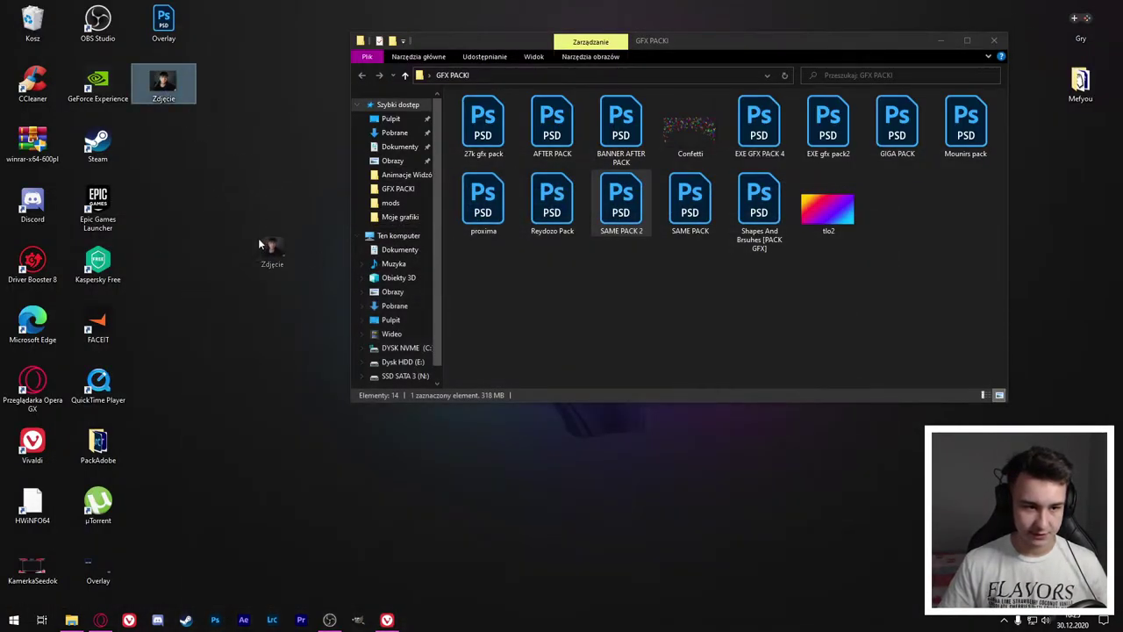
double_click(164, 82)
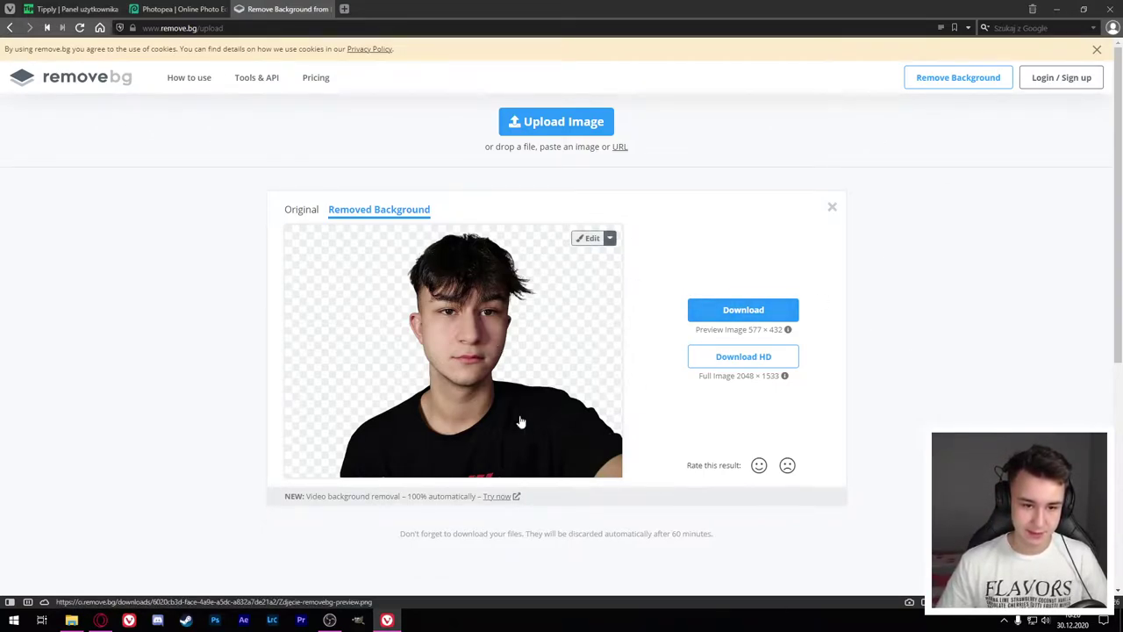
Step: Save the cut-out Zdjecie-removebg-preview.png and drag it toward Photopea
click(744, 309)
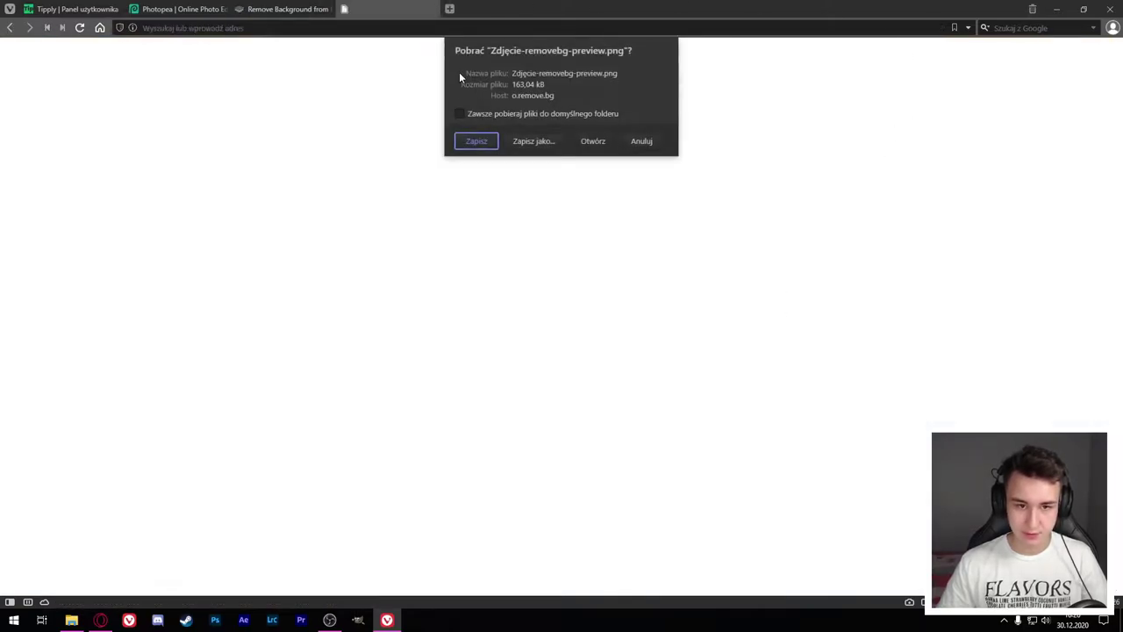
key(Return)
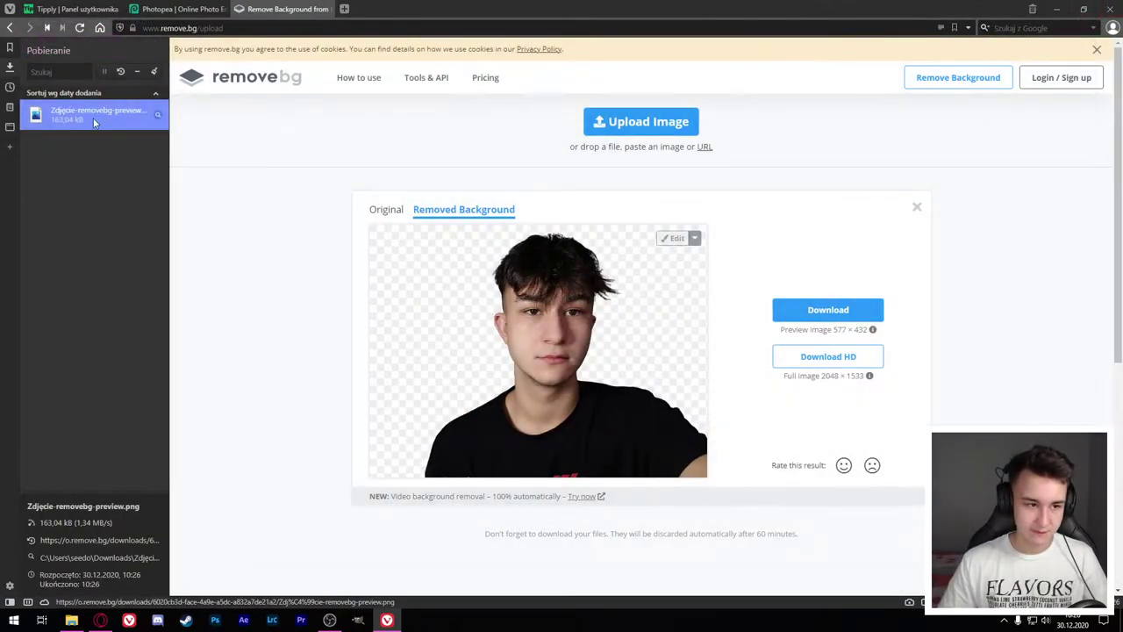
right_click(95, 120)
mouse_move(124, 128)
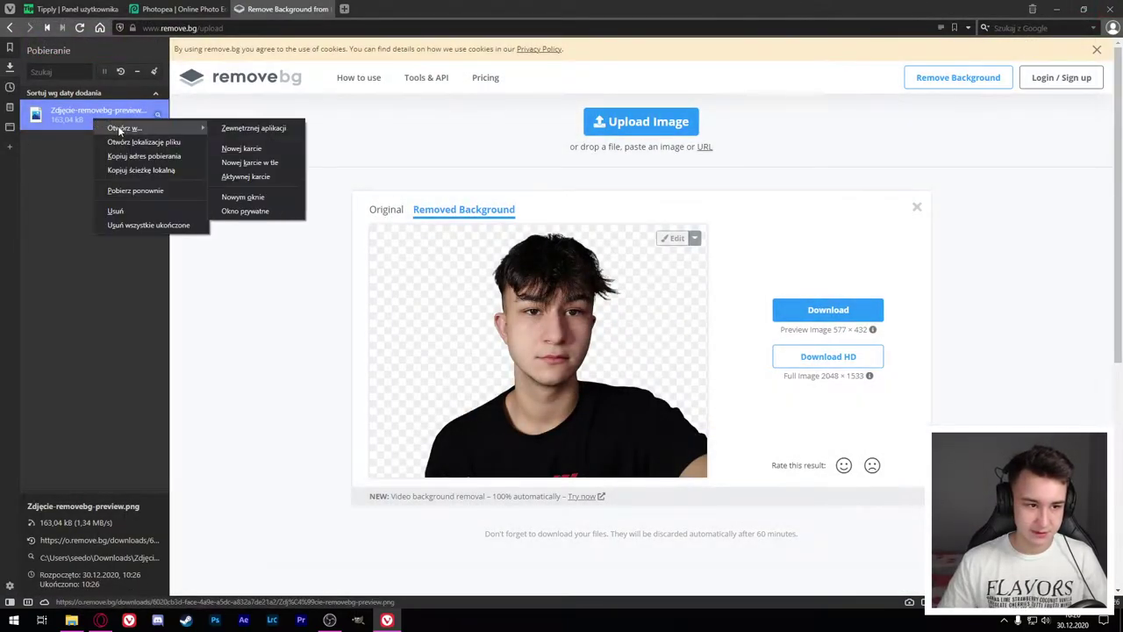
key(super+d)
drag(163, 88, 373, 79)
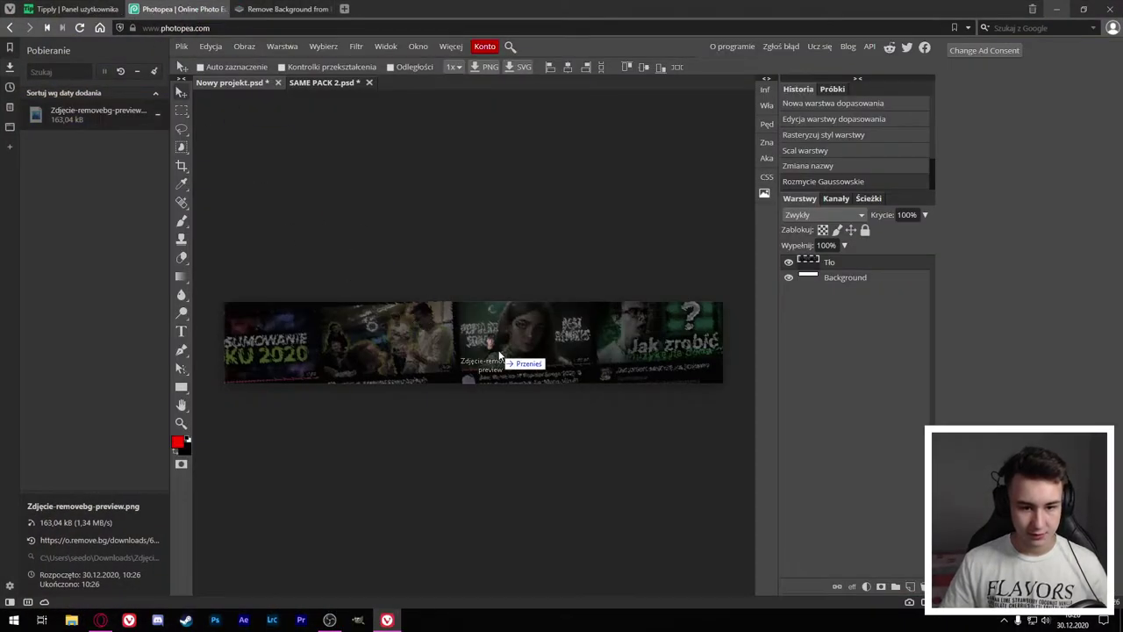
Step: Place the cut-out portrait in the banner centre, enlarged to about 134%
drag(373, 79, 510, 331)
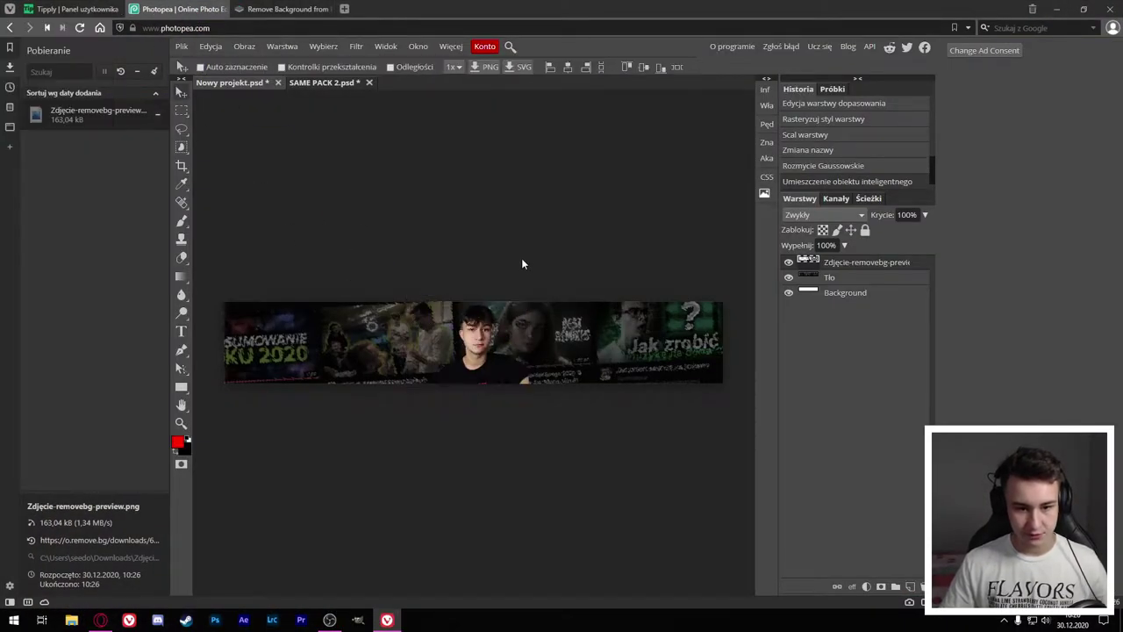
key(F4)
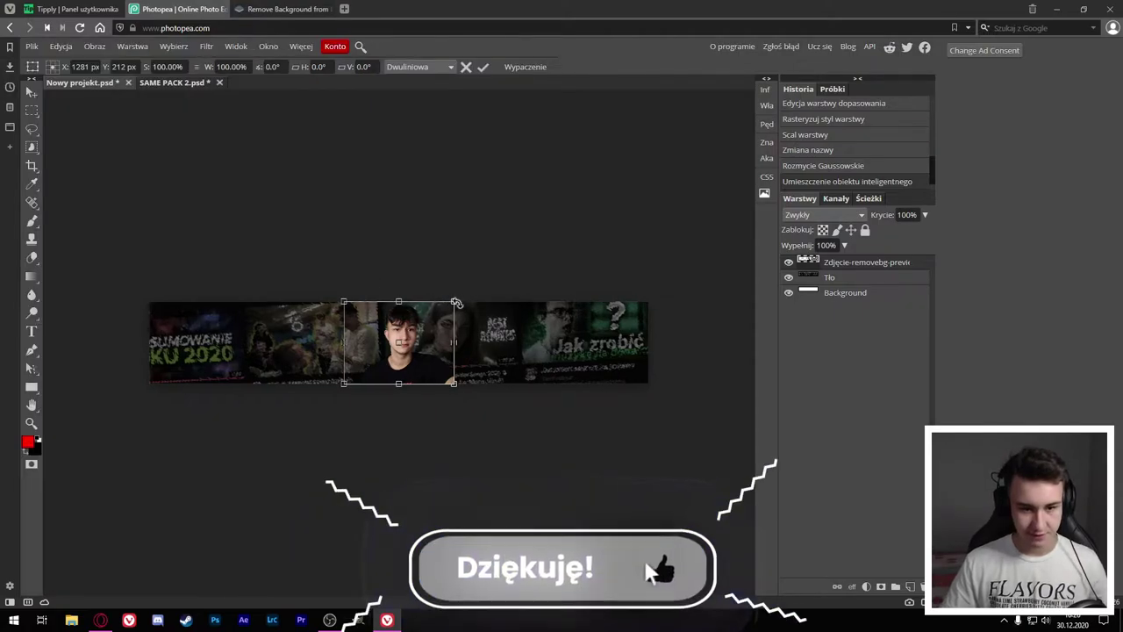
drag(453, 301, 473, 287)
scroll(289, 307, up, 3)
drag(499, 381, 548, 388)
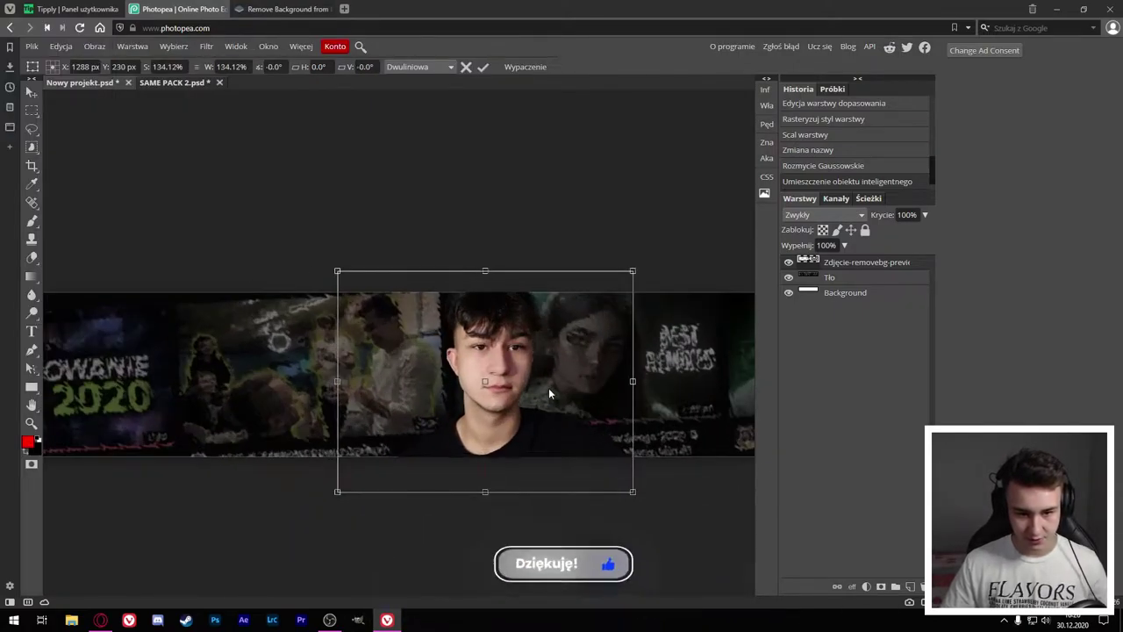
drag(648, 274, 637, 285)
key(Return)
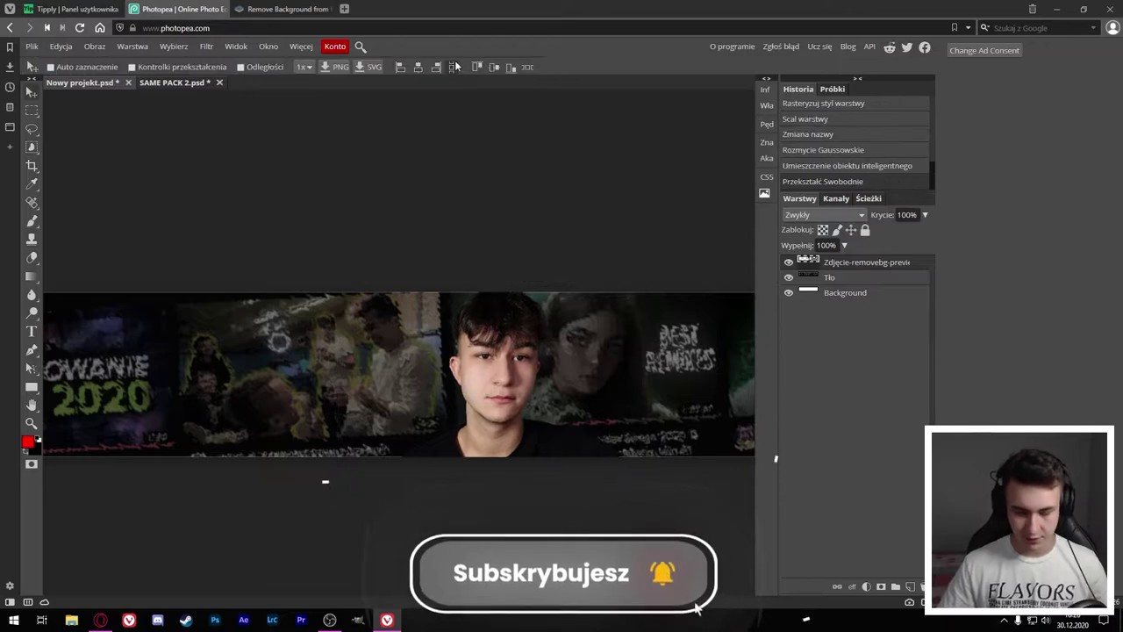
Step: Close the remove.bg page and rename the portrait layer to Zdj
click(335, 9)
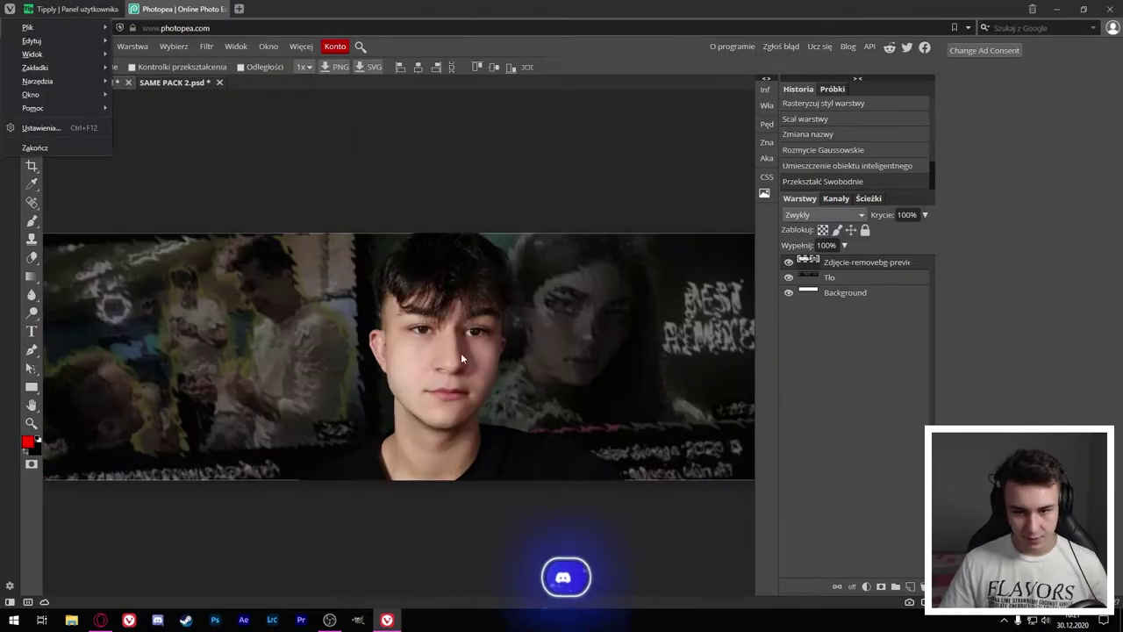
scroll(614, 408, up, 1)
double_click(850, 263)
text(Zdj)
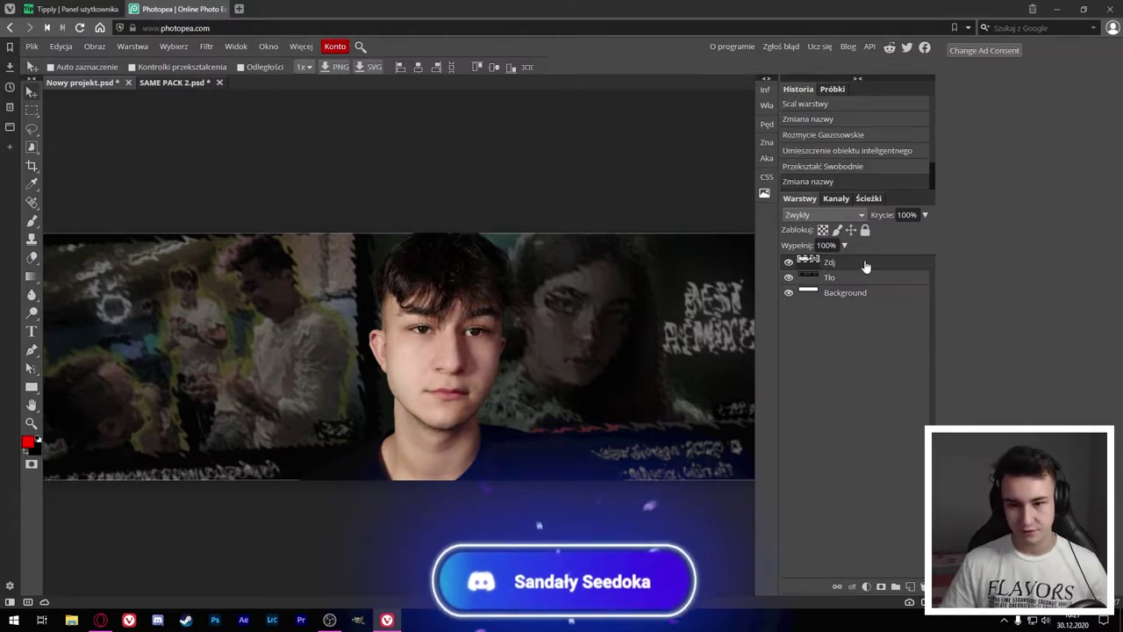
double_click(865, 268)
Step: Give the portrait a black Drop Shadow in Normal blending at 100%
click(746, 304)
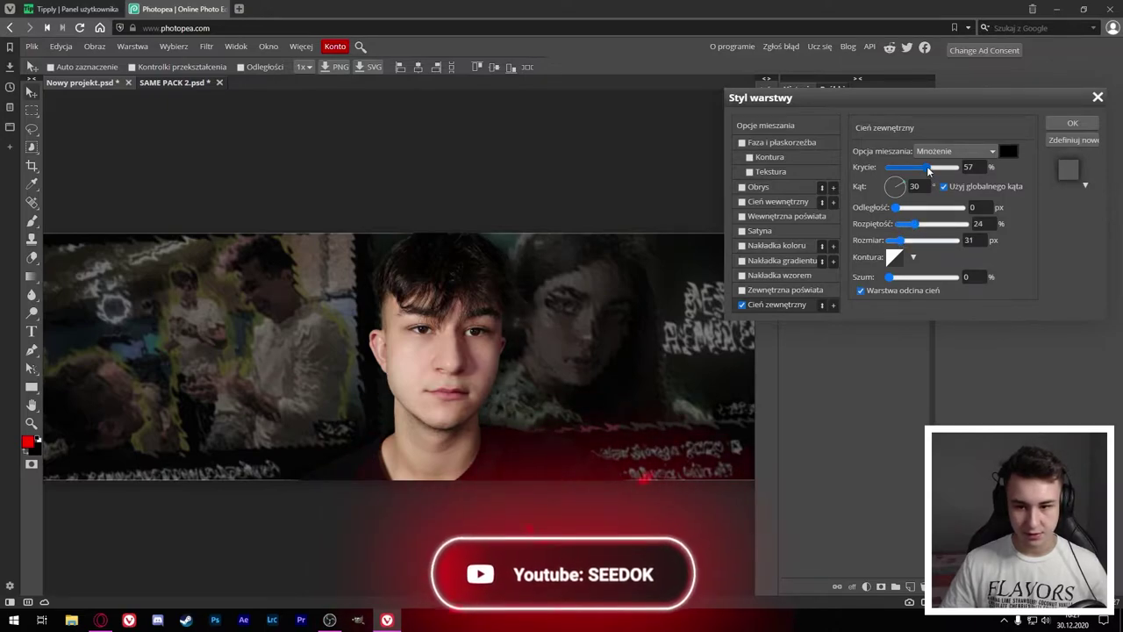
click(949, 151)
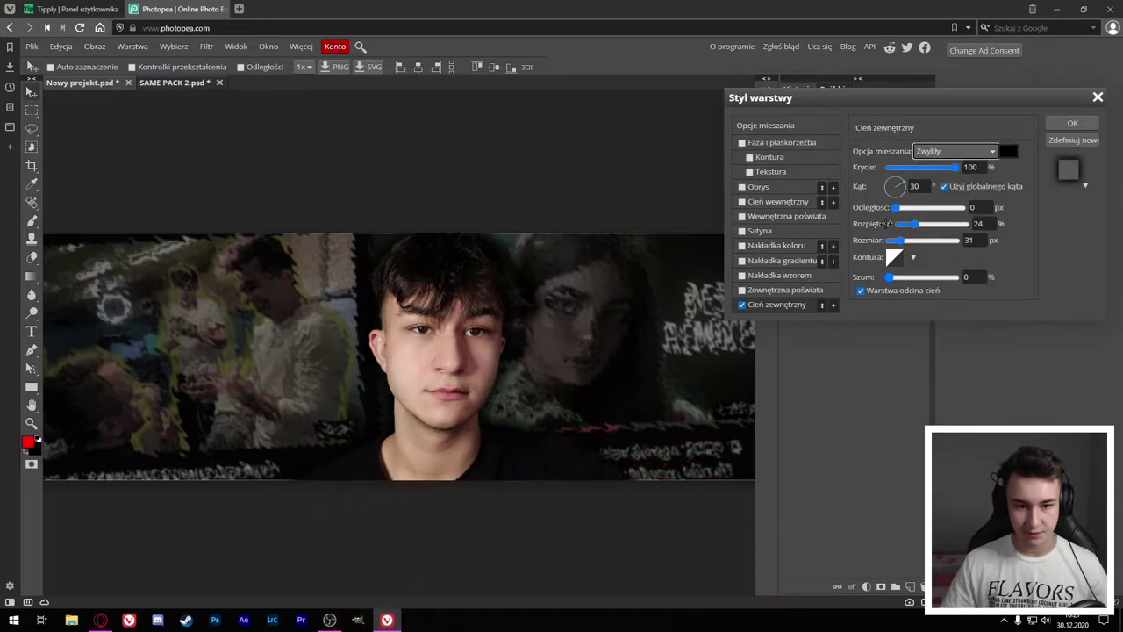
click(1007, 151)
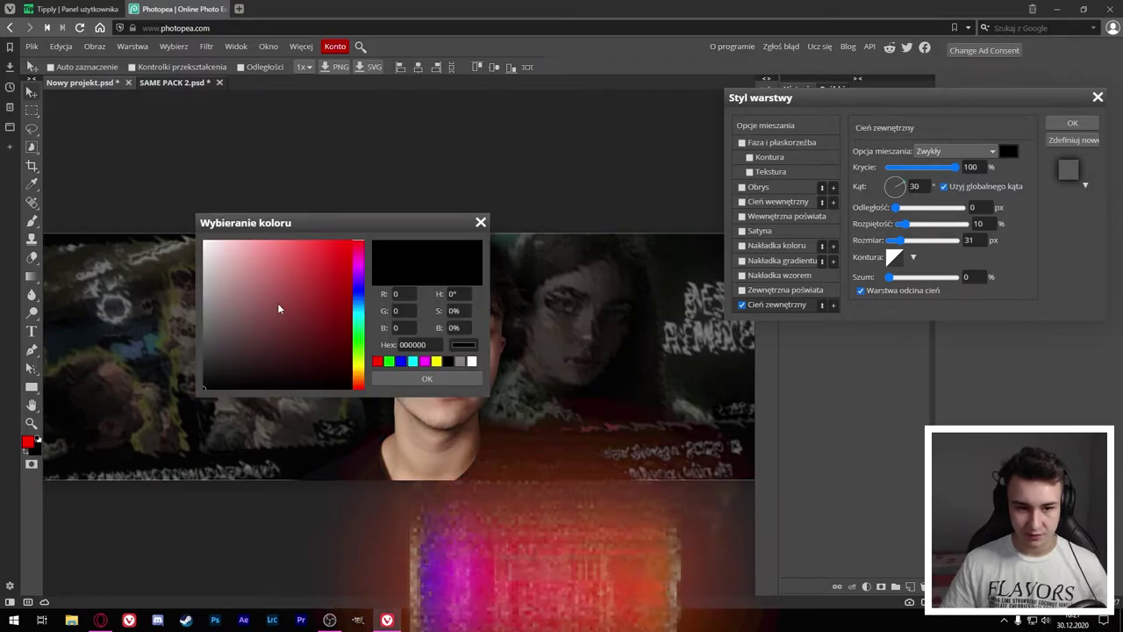
click(481, 223)
click(1085, 121)
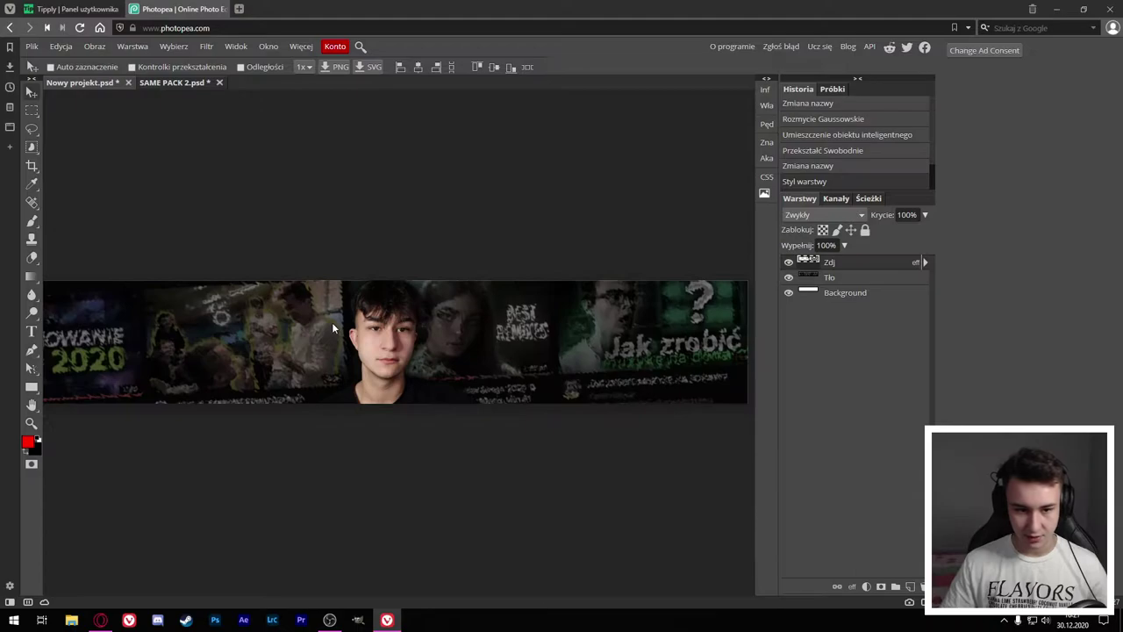
key(alt)
key(Escape)
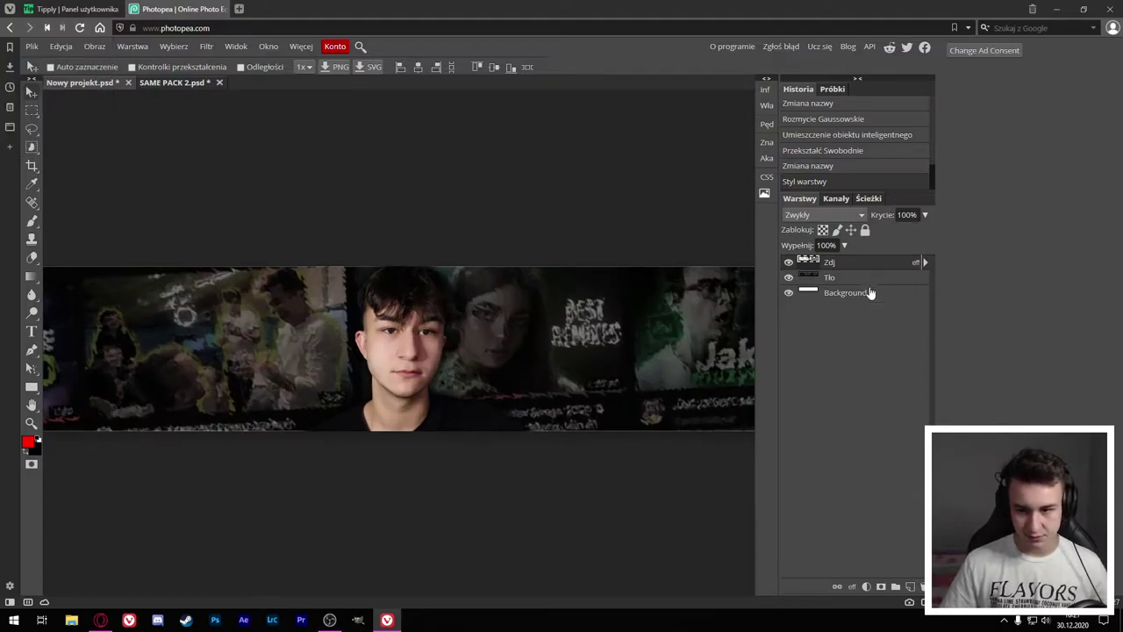
Step: Apply Hue/Saturation to the portrait with Hue 7 and Saturation 9
key(ctrl+u)
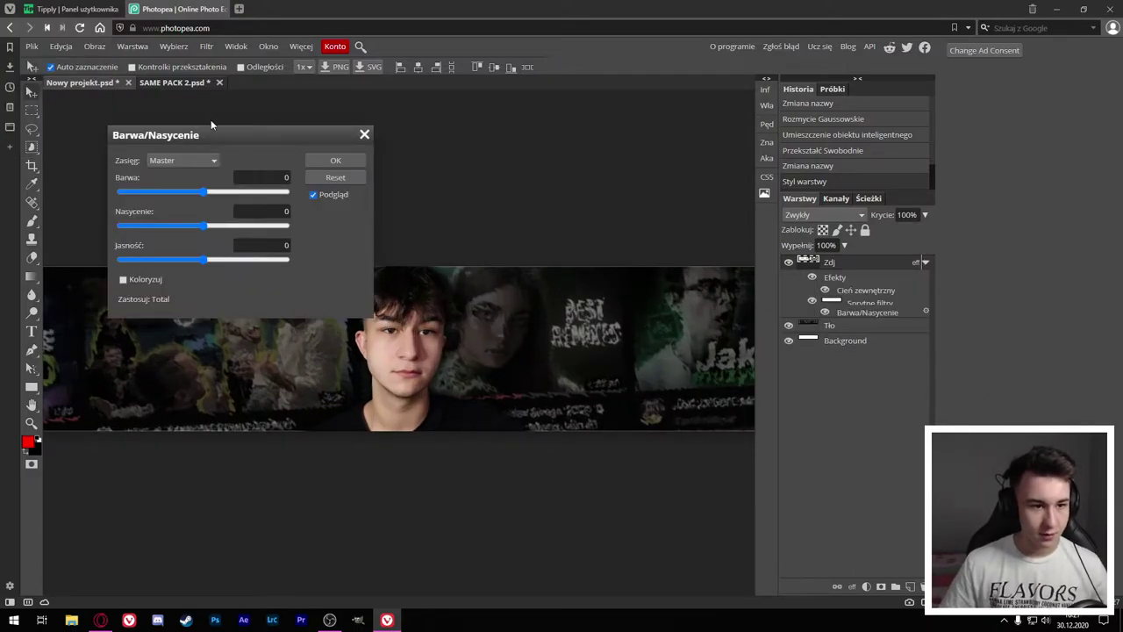
drag(197, 136, 260, 110)
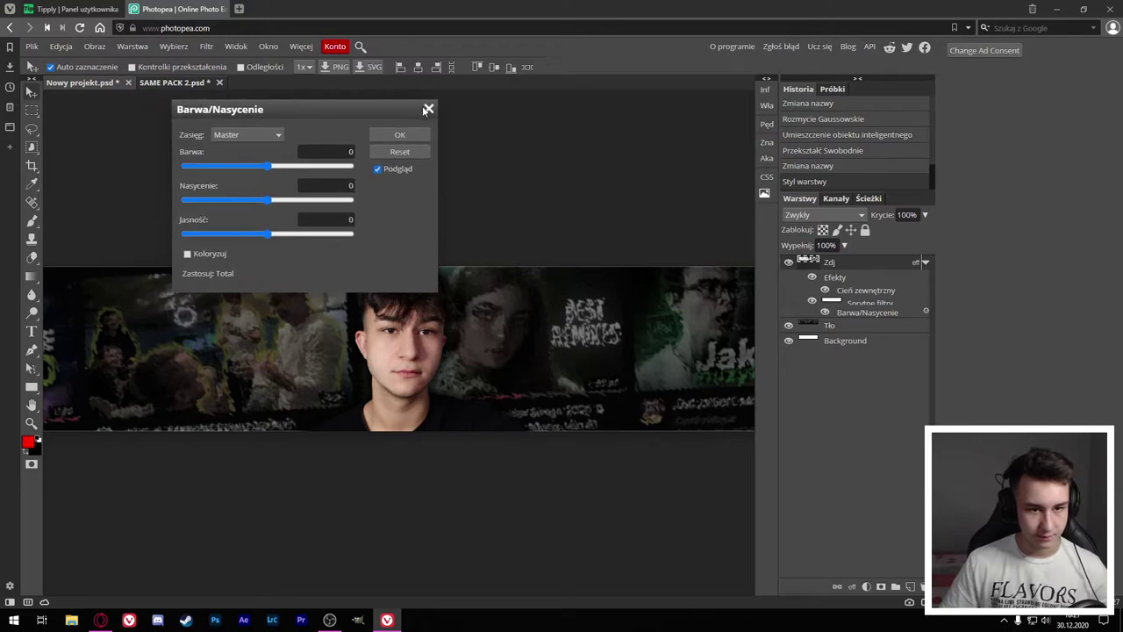
click(429, 108)
key(ctrl+u)
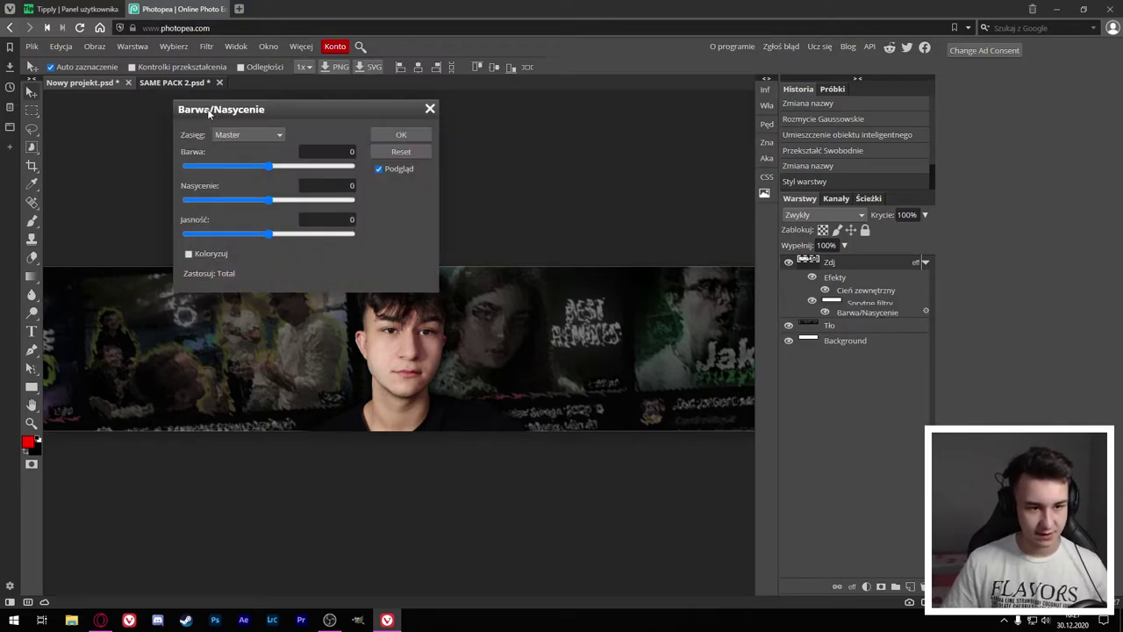
drag(270, 166, 274, 173)
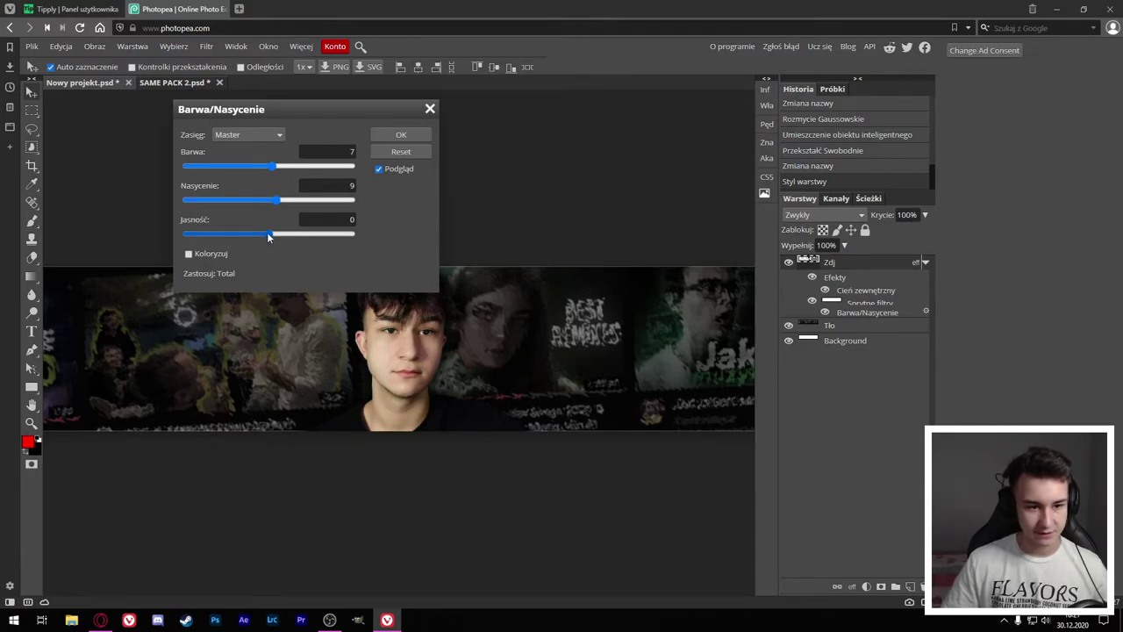
key(Return)
scroll(506, 460, up, 3)
scroll(514, 462, down, 3)
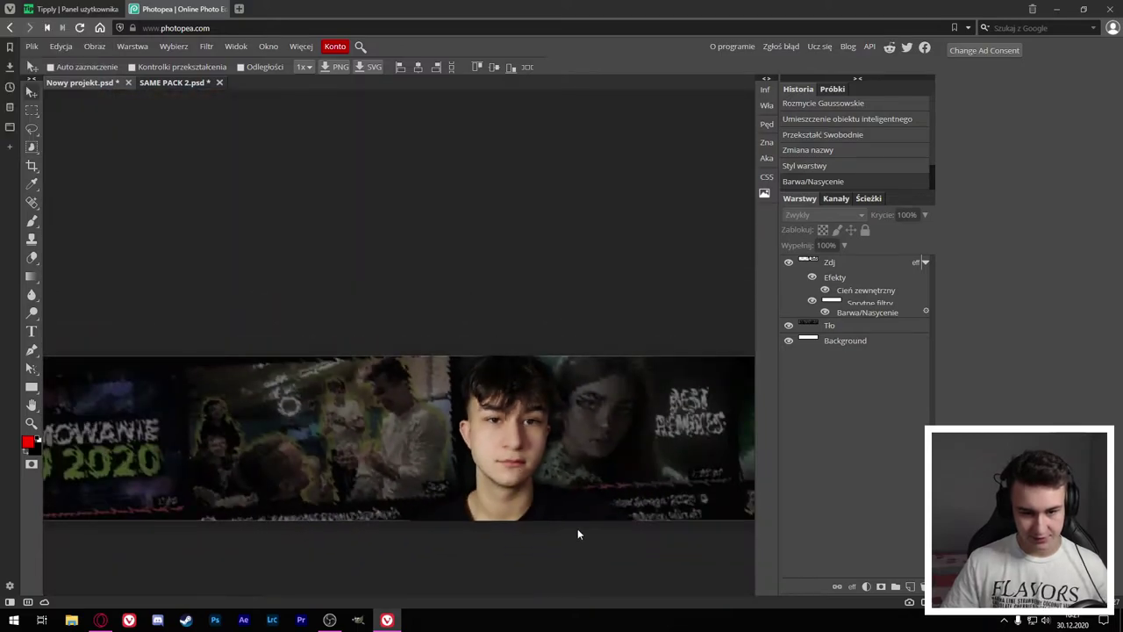
Step: Add a SEE text layer on the banner's left side
scroll(530, 387, up, 2)
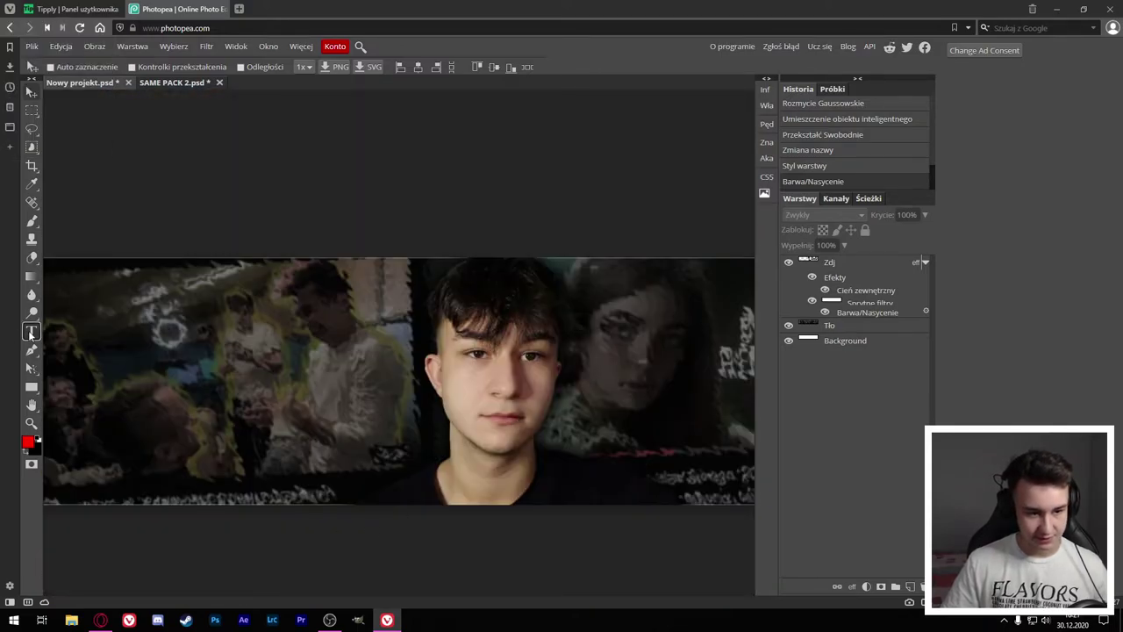
click(31, 332)
click(254, 403)
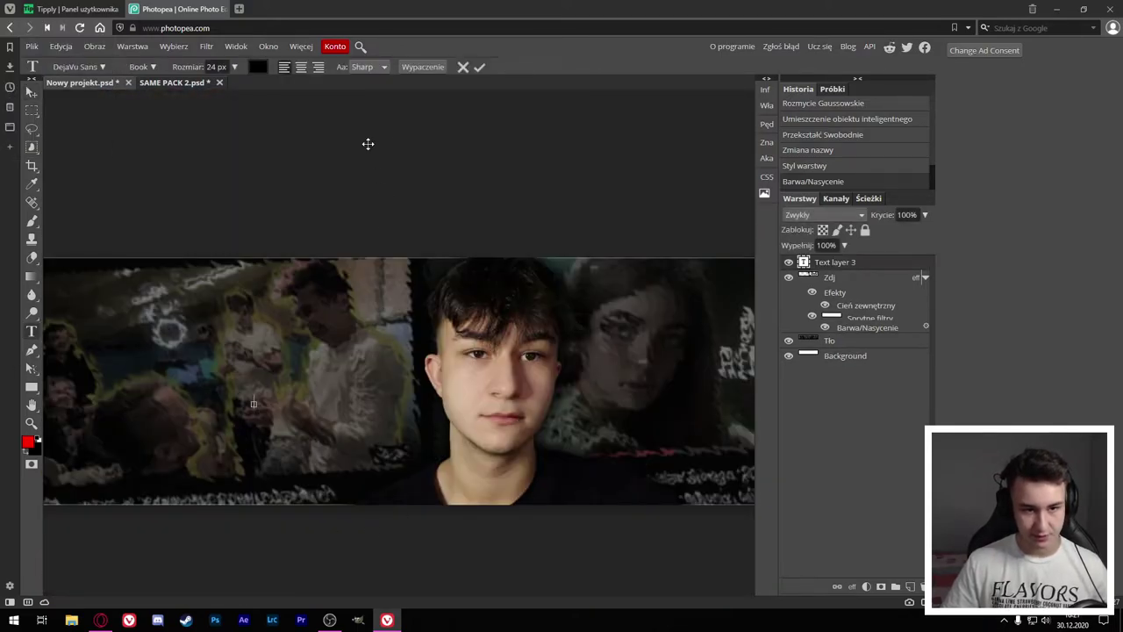
click(156, 390)
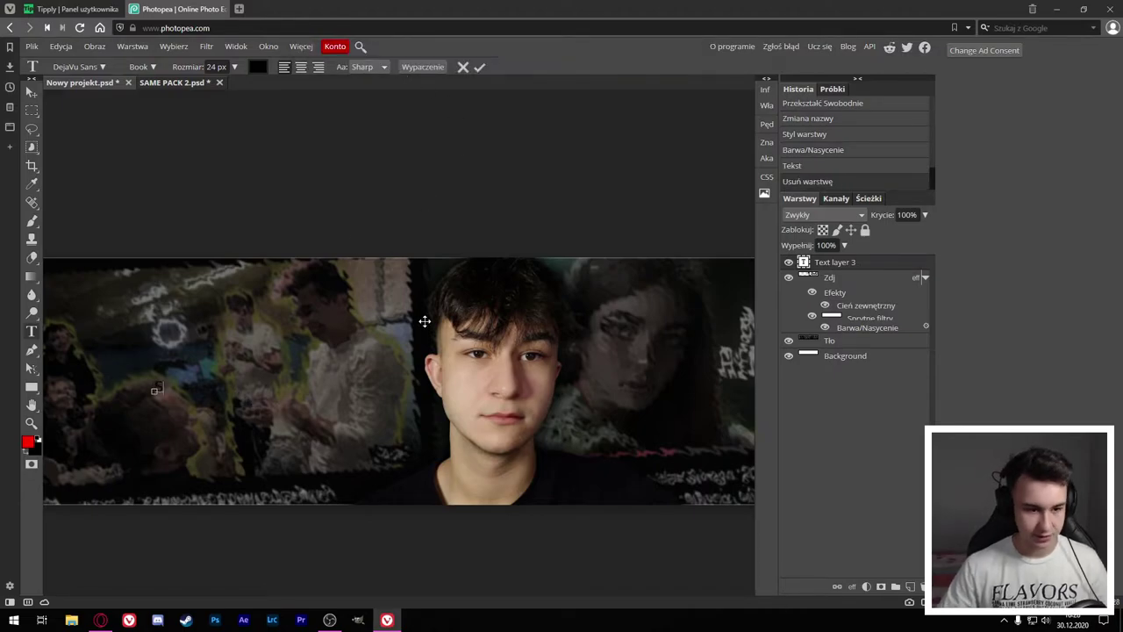
text(SEE)
Step: Search the font list for 'anothe', then open a new browser tab
scroll(434, 154, up, 2)
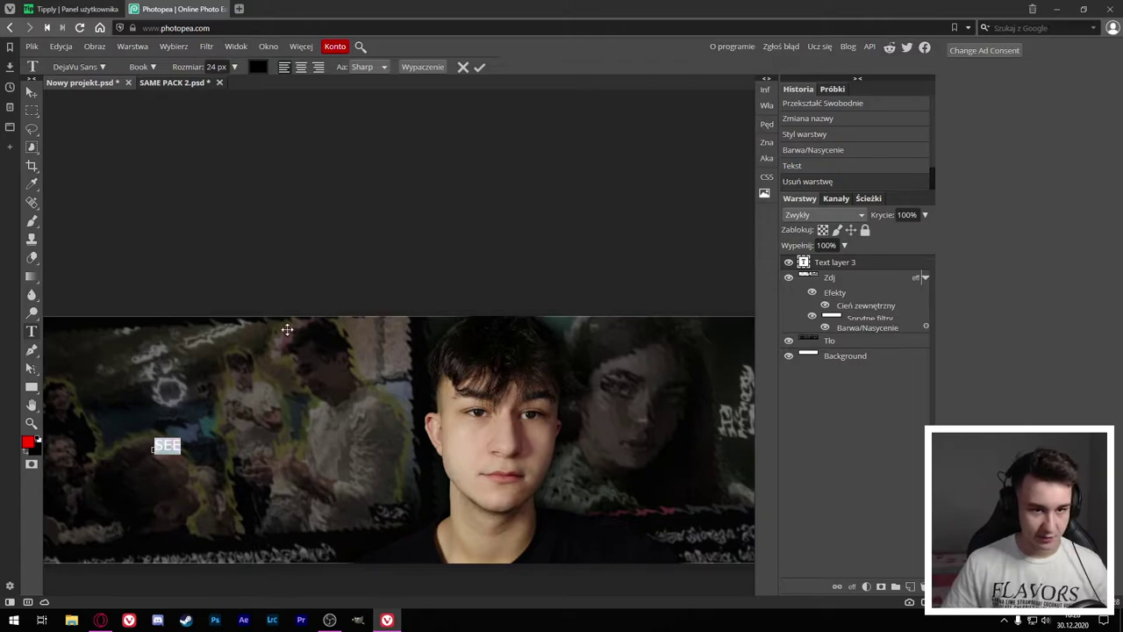
click(77, 67)
text(anothe)
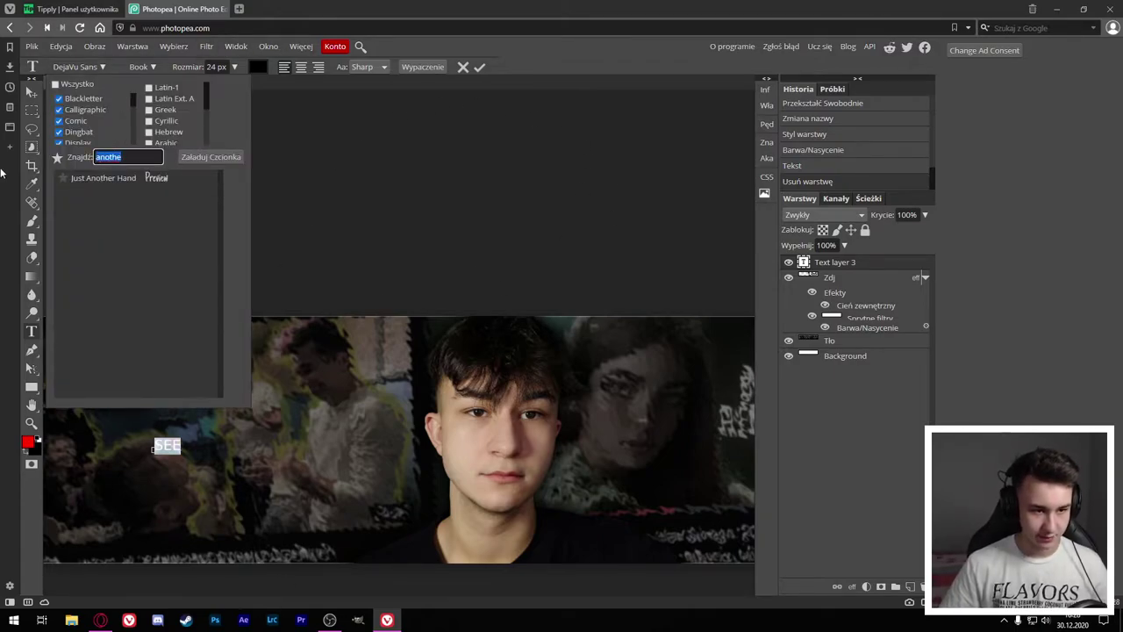
click(238, 9)
Step: Search 'another danger', download it from dafont.com, and put the Demo font file on the desktop
text(another )
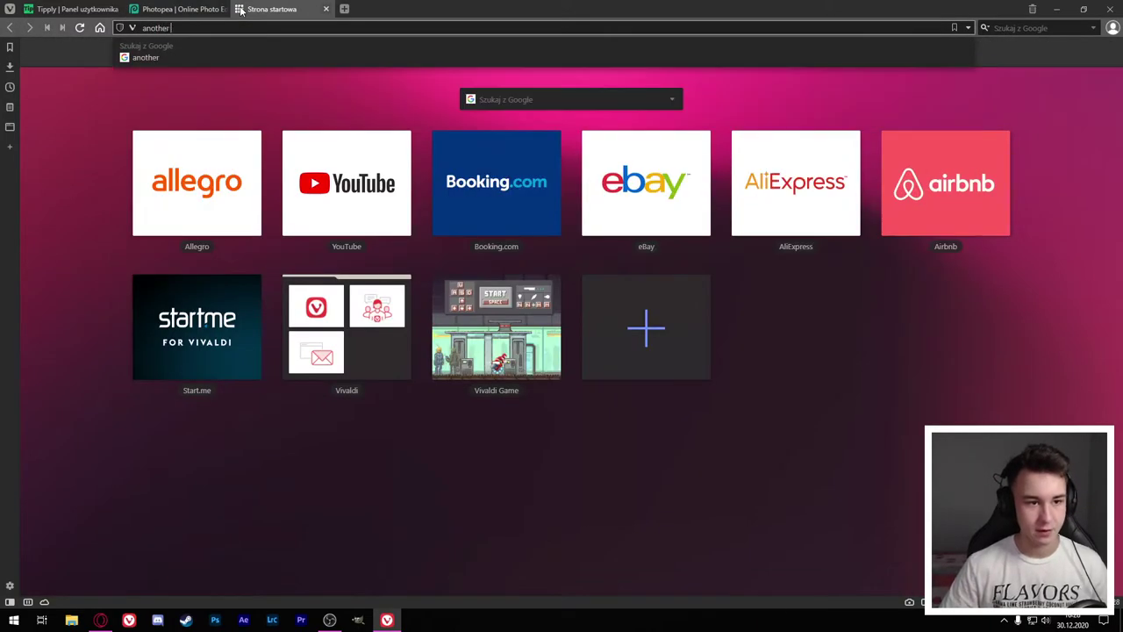
text(danger)
key(Return)
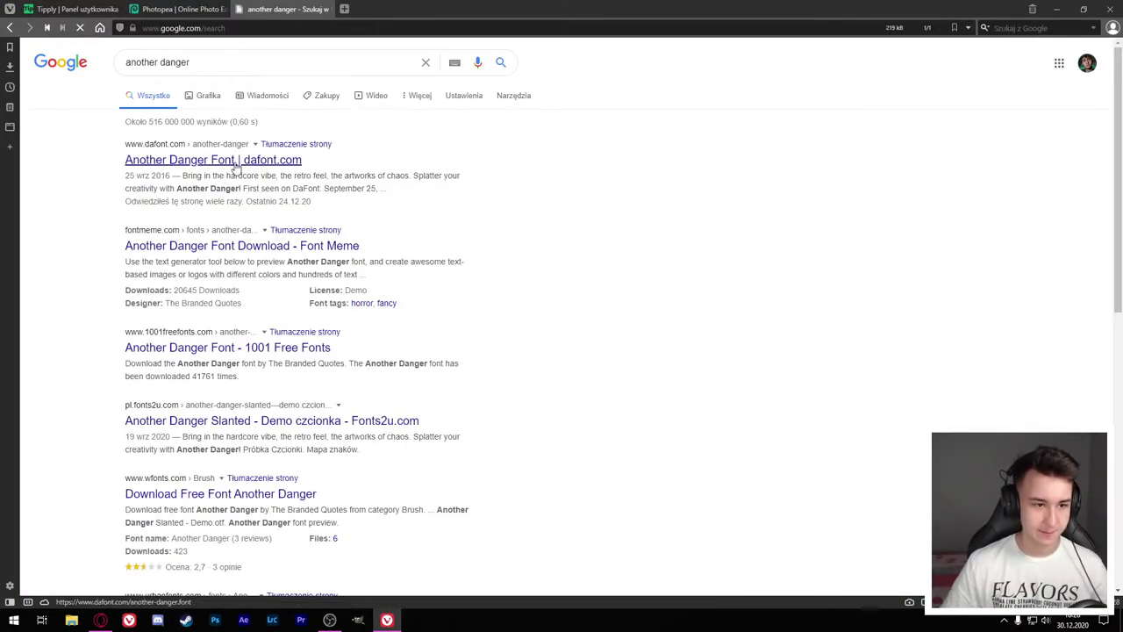
click(226, 161)
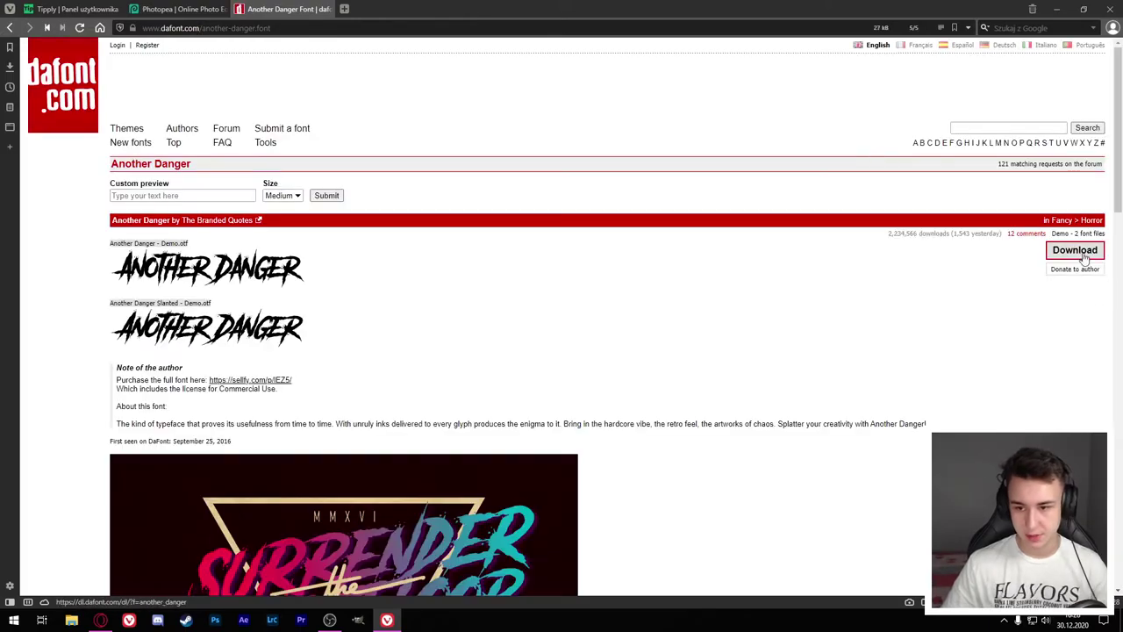
click(1076, 250)
click(477, 125)
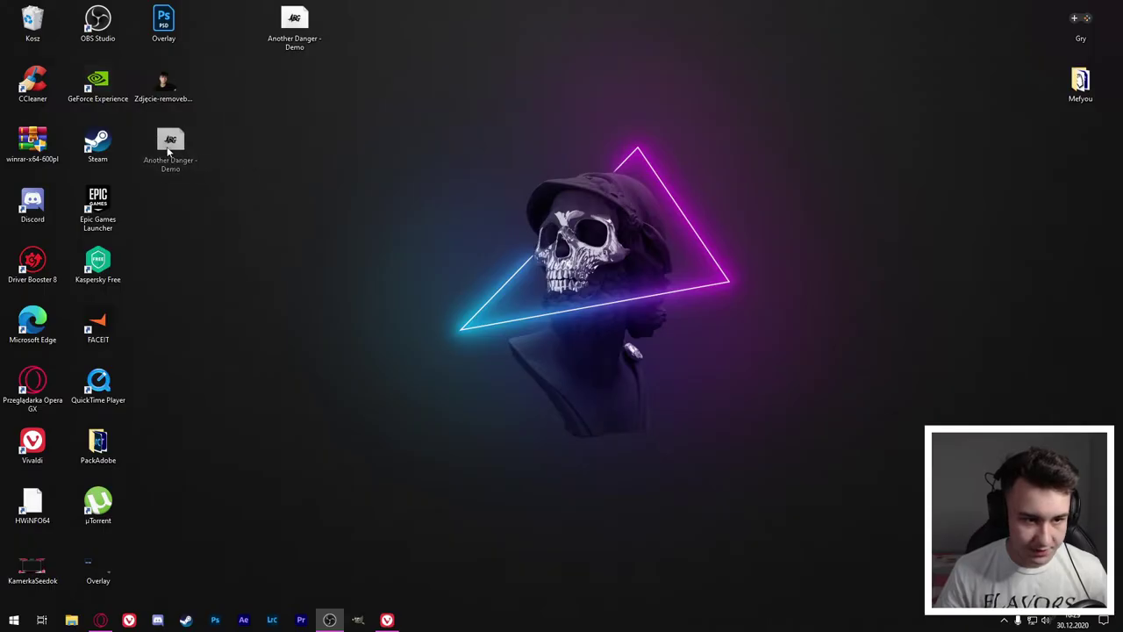
drag(295, 26, 176, 149)
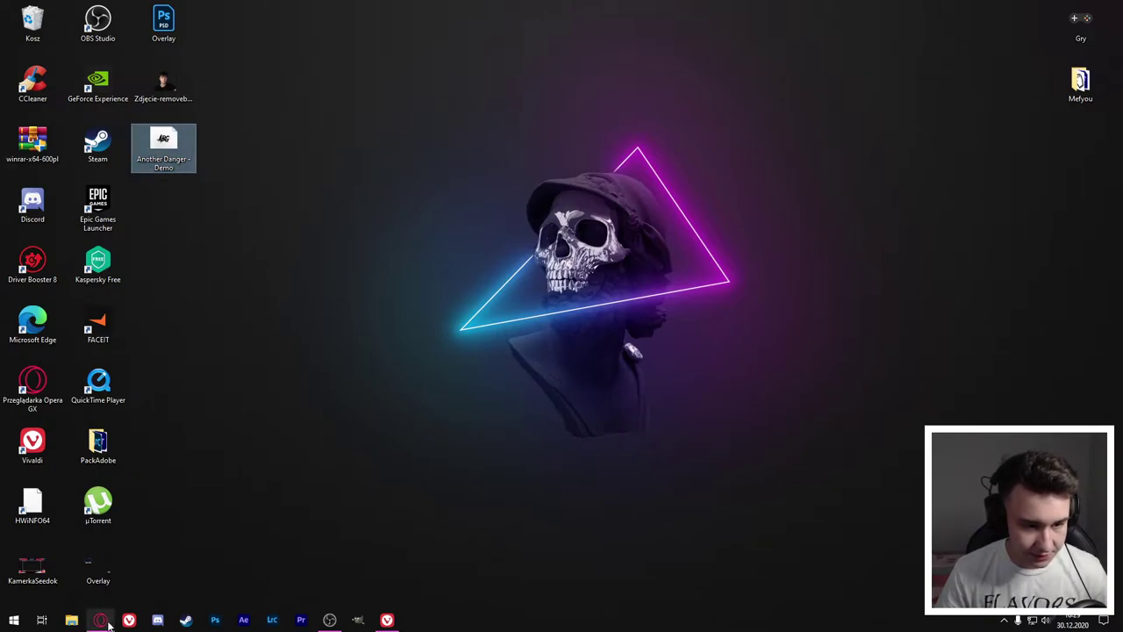
key(super+d)
Step: Load the Another Danger - Demo font file from the Desktop into Photopea
click(326, 9)
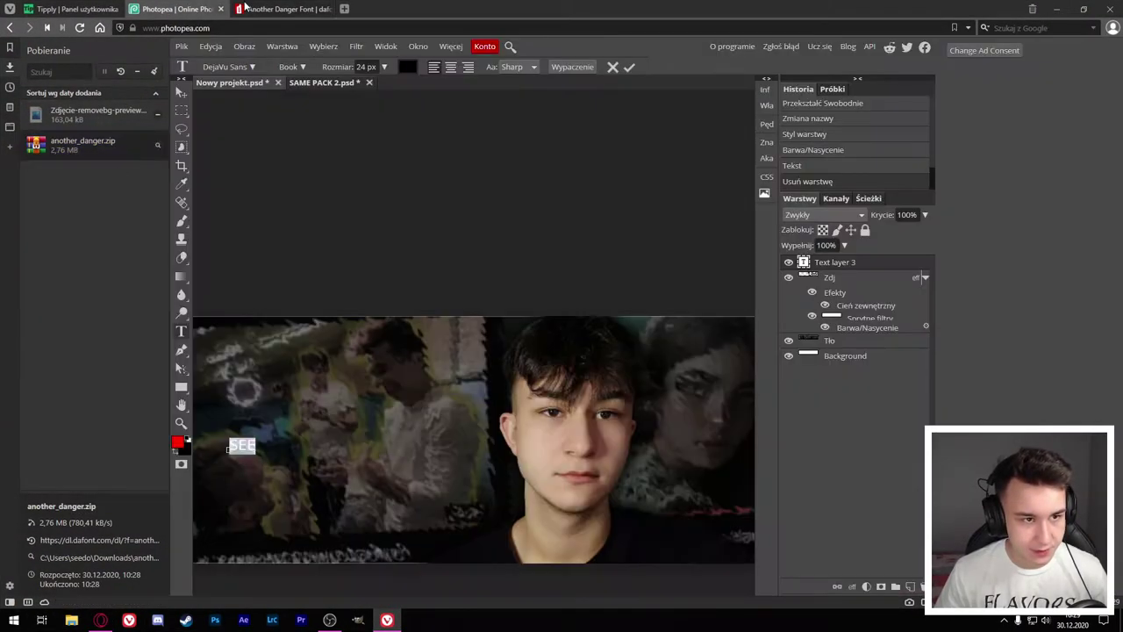
click(249, 70)
click(390, 154)
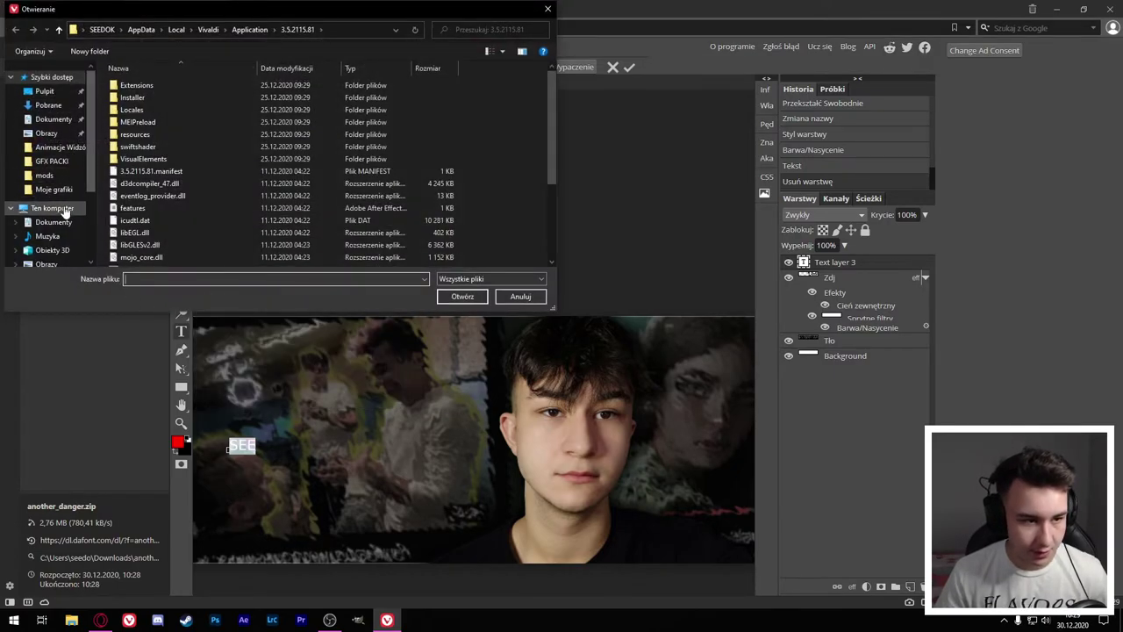
click(53, 208)
double_click(201, 158)
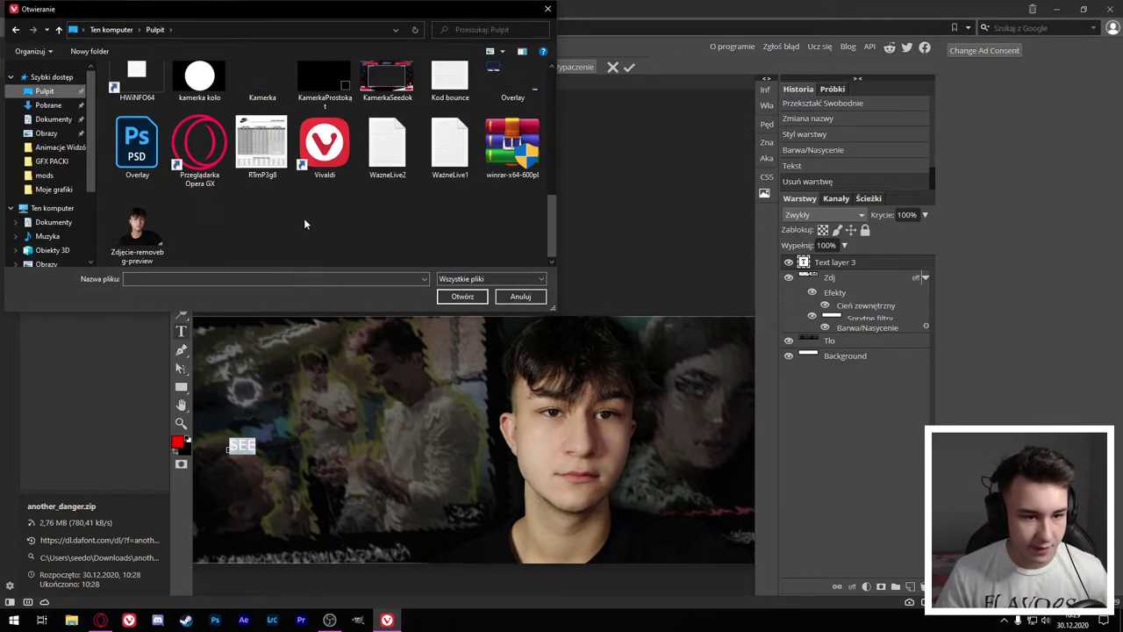
scroll(304, 224, up, 2)
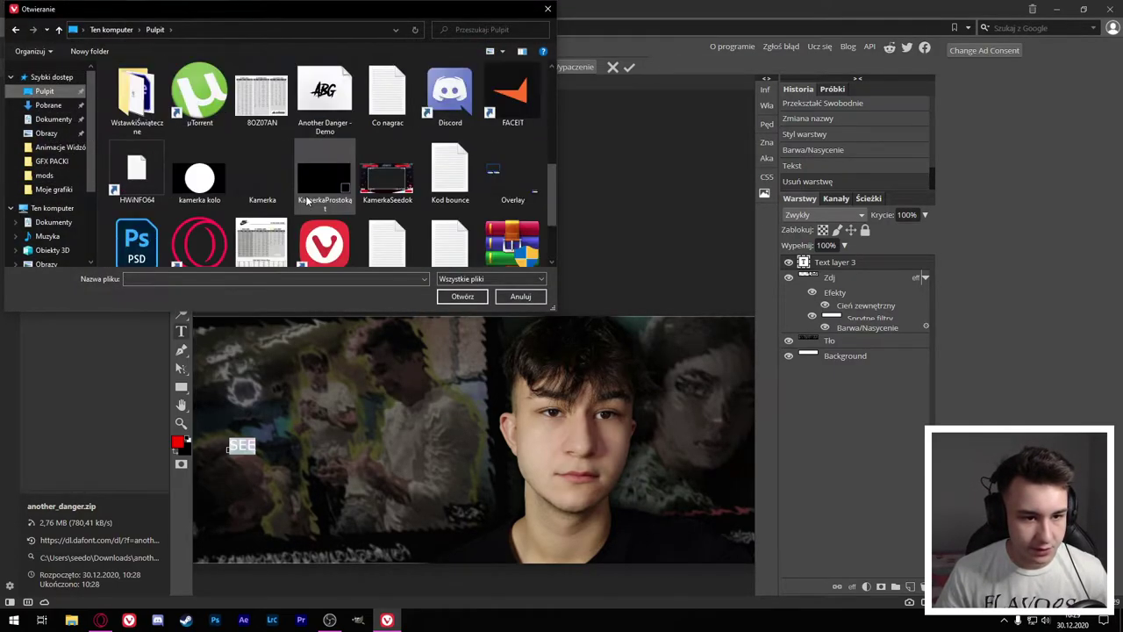
double_click(337, 118)
click(547, 125)
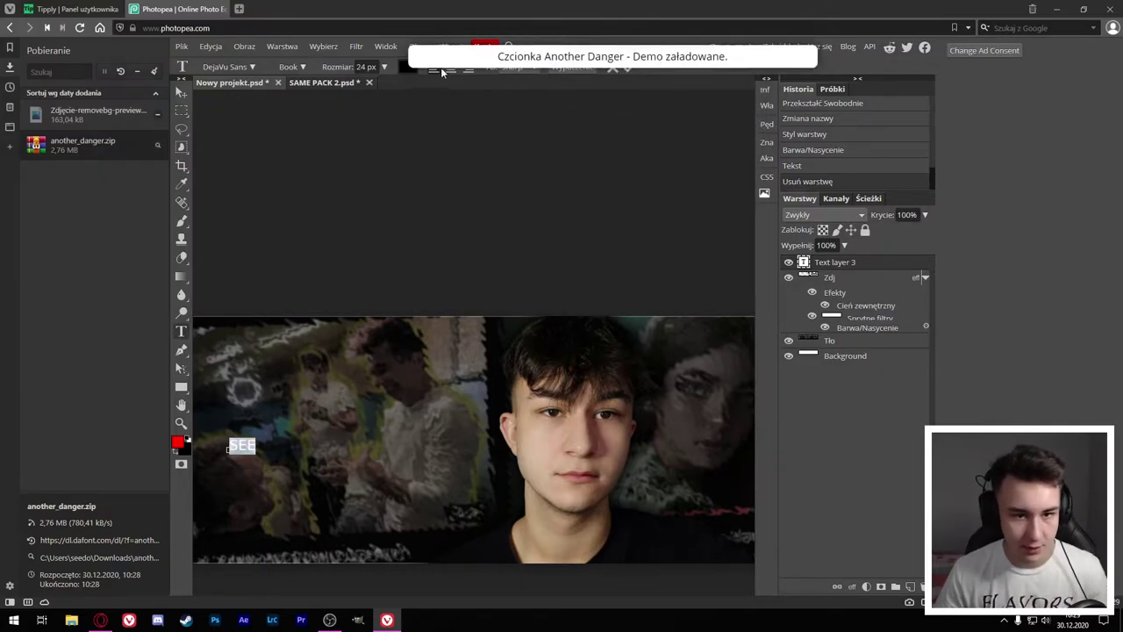
Step: Set the SEE text in Another Danger at 223 px and commit it
click(244, 72)
text(anoth)
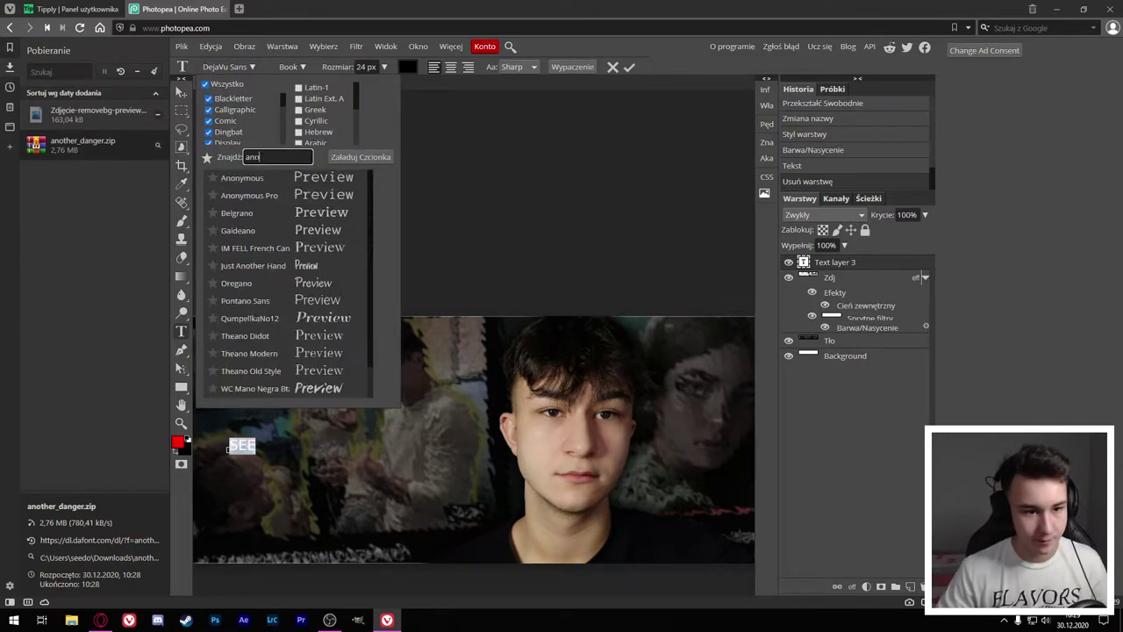
click(279, 202)
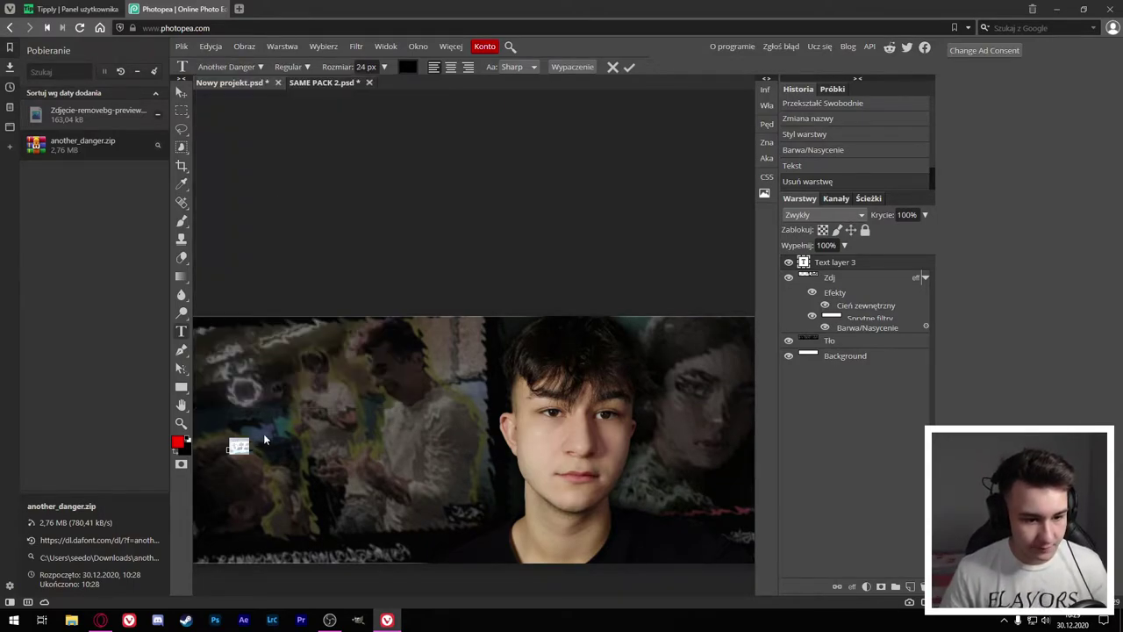
drag(342, 66, 395, 66)
click(629, 66)
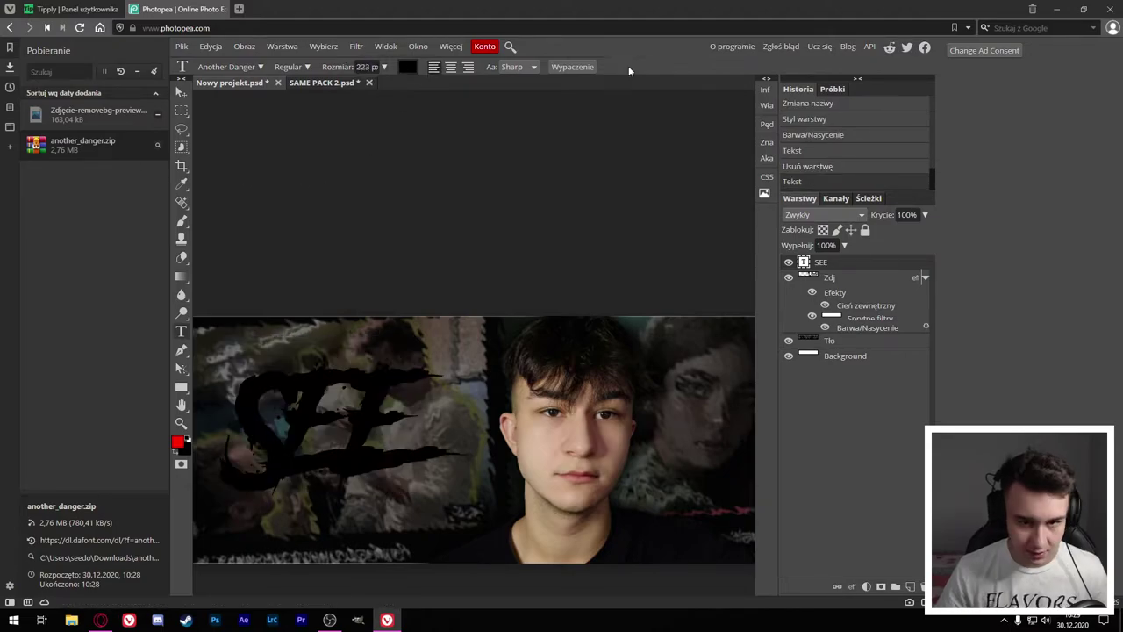
Step: Move the SEE text closer to the face
key(v)
drag(359, 444, 351, 439)
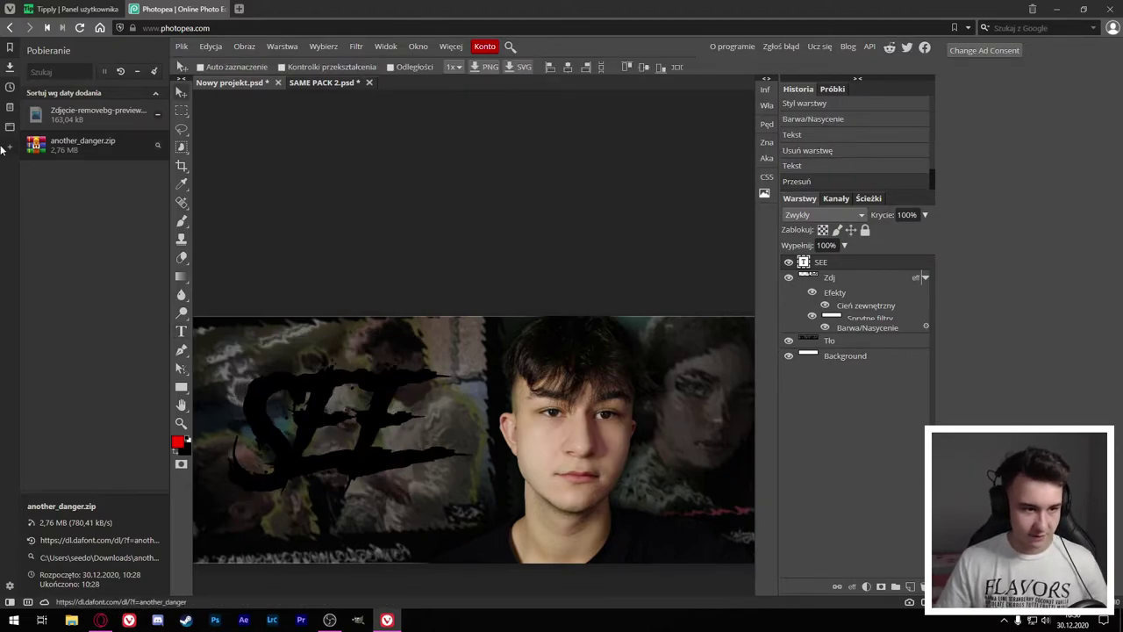
click(8, 70)
mouse_move(279, 449)
mouse_down()
mouse_move(516, 443)
mouse_move(657, 453)
mouse_up()
Step: Duplicate the SEE text and change the copy to read DOK
key(t)
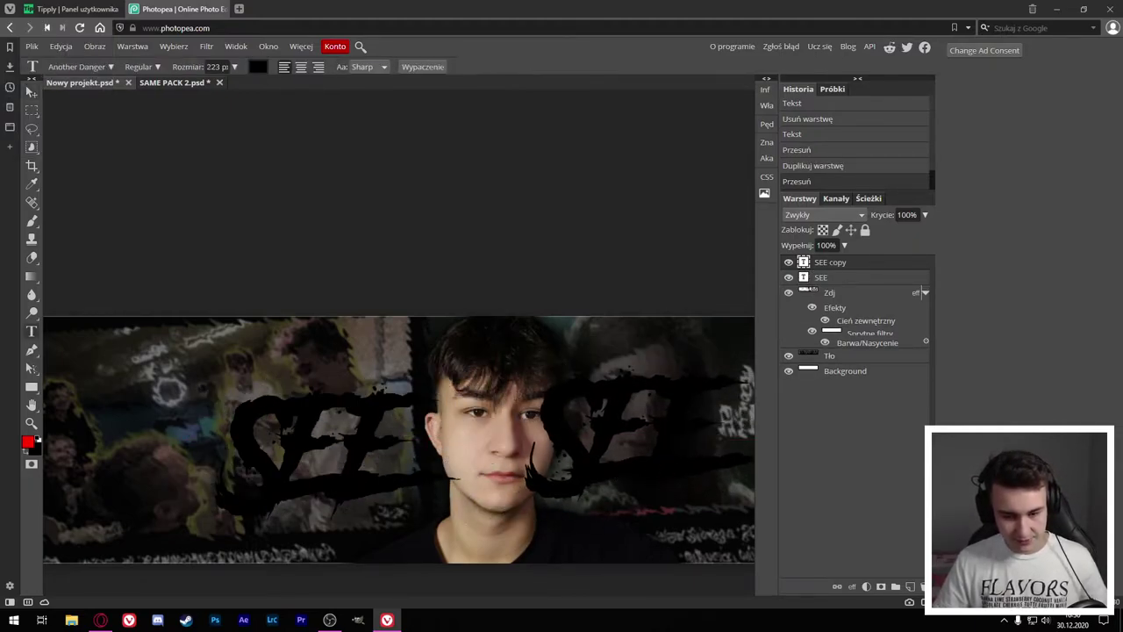
click(611, 454)
text(SEE)
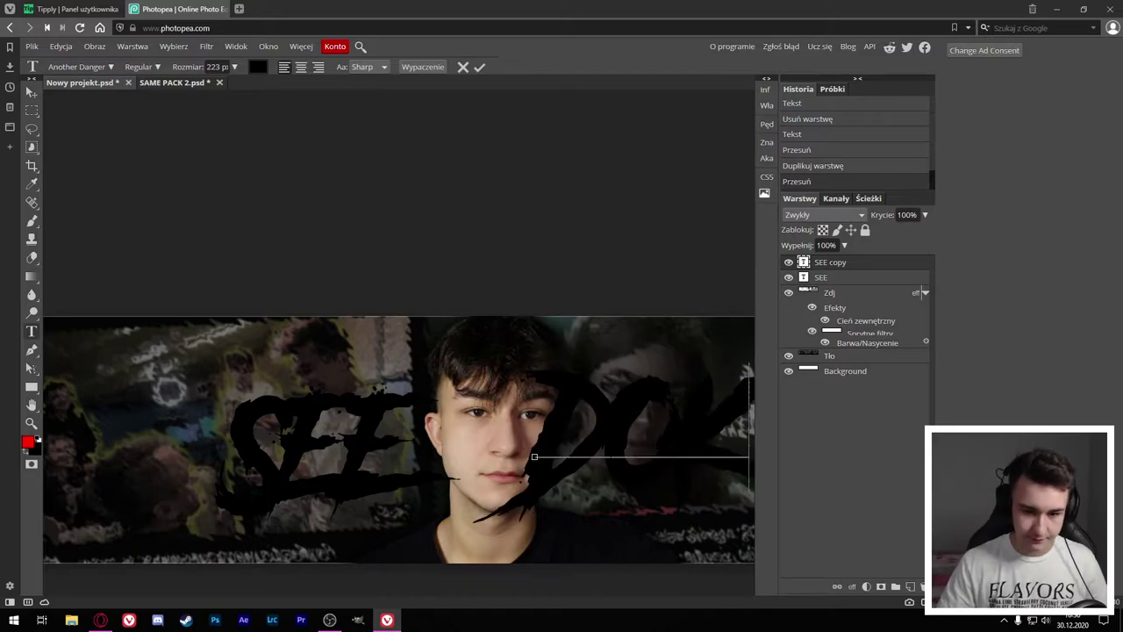
scroll(560, 292, down, 3)
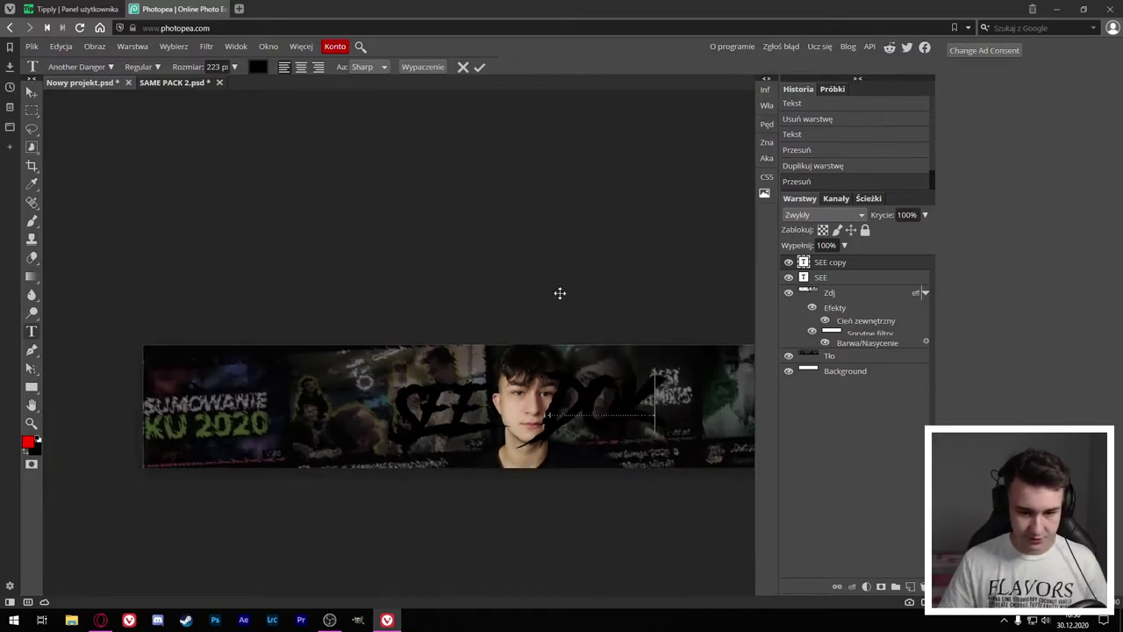
click(479, 69)
scroll(651, 340, up, 3)
Step: Position DOK right of the face and SEE to its left
key(v)
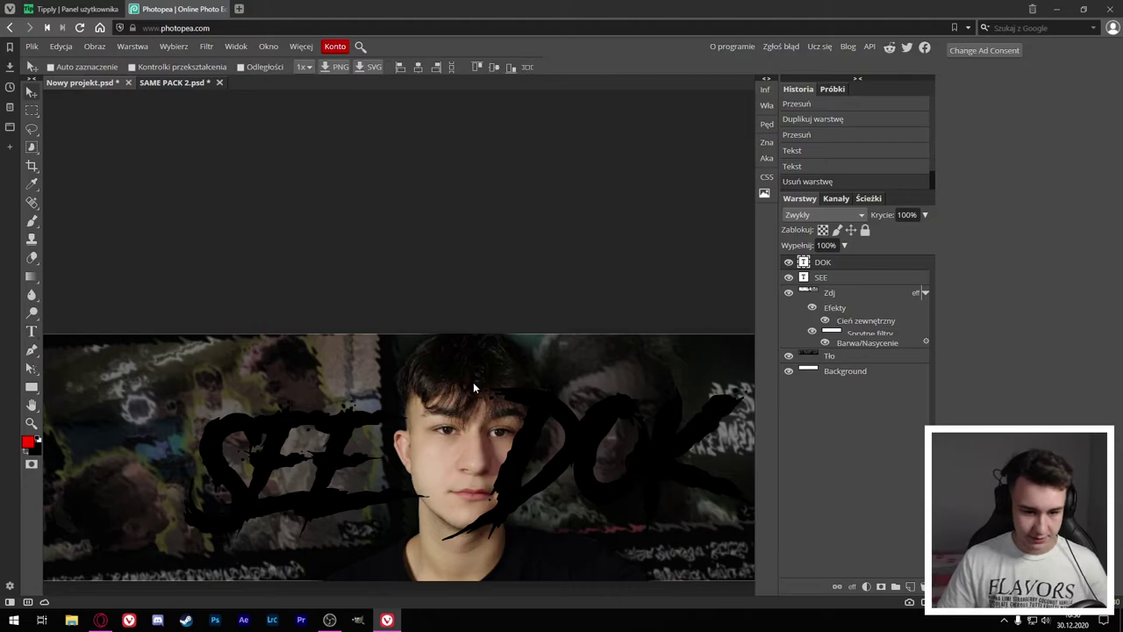
drag(295, 524, 606, 497)
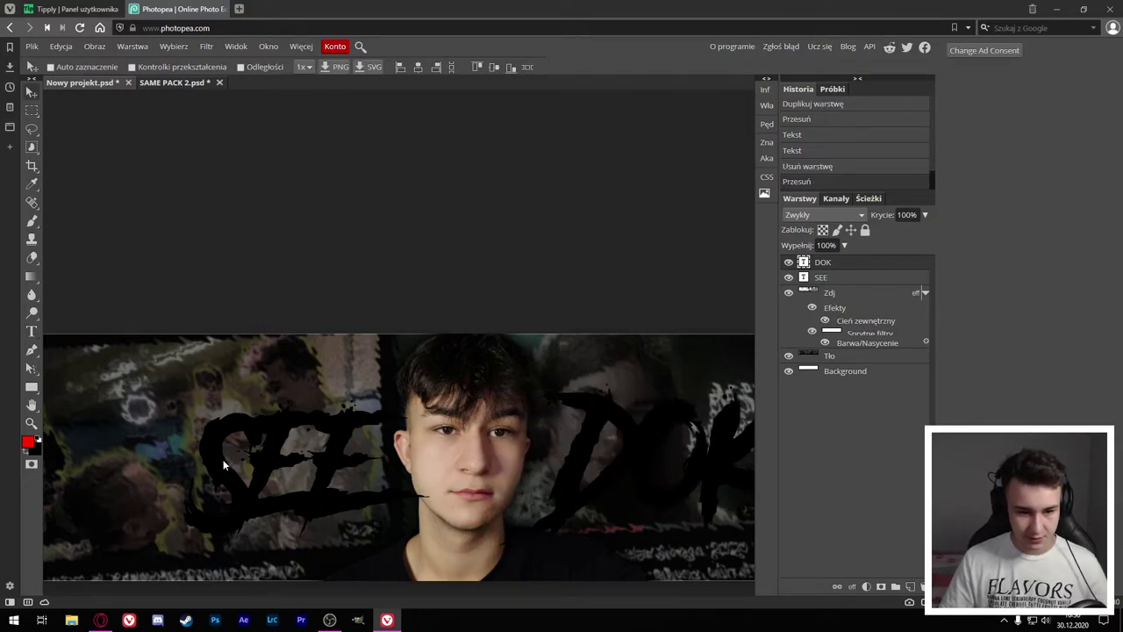
click(856, 281)
drag(227, 447, 228, 460)
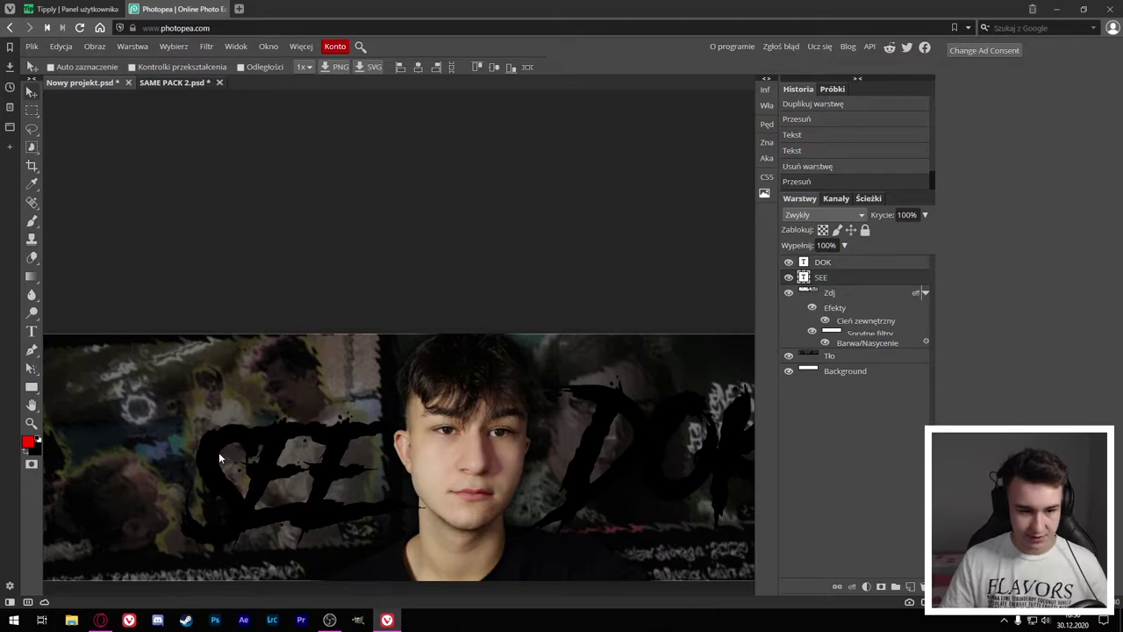
scroll(407, 436, down, 3)
scroll(406, 436, up, 2)
Step: Colour both the SEE and DOK text red
key(t)
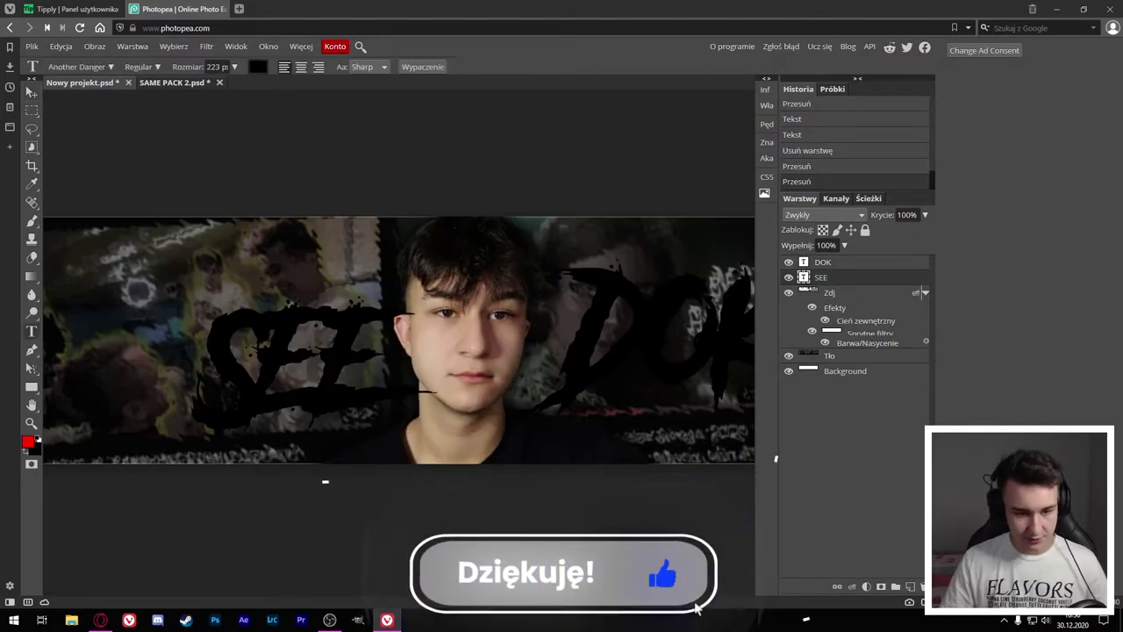
double_click(292, 351)
click(257, 67)
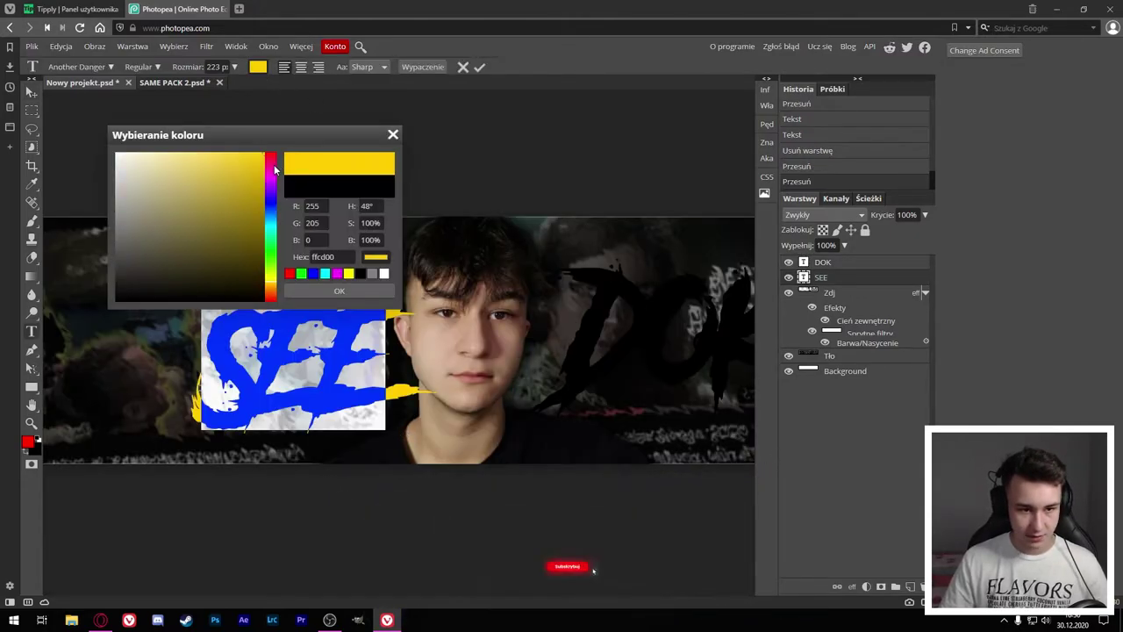
click(271, 156)
click(339, 290)
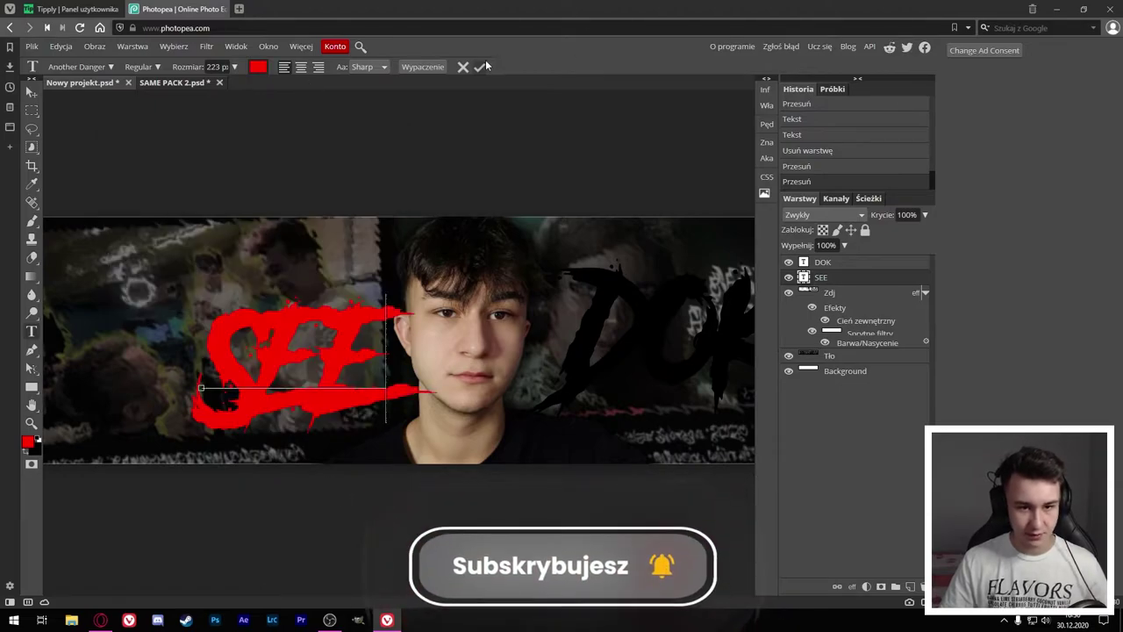
double_click(605, 246)
click(257, 67)
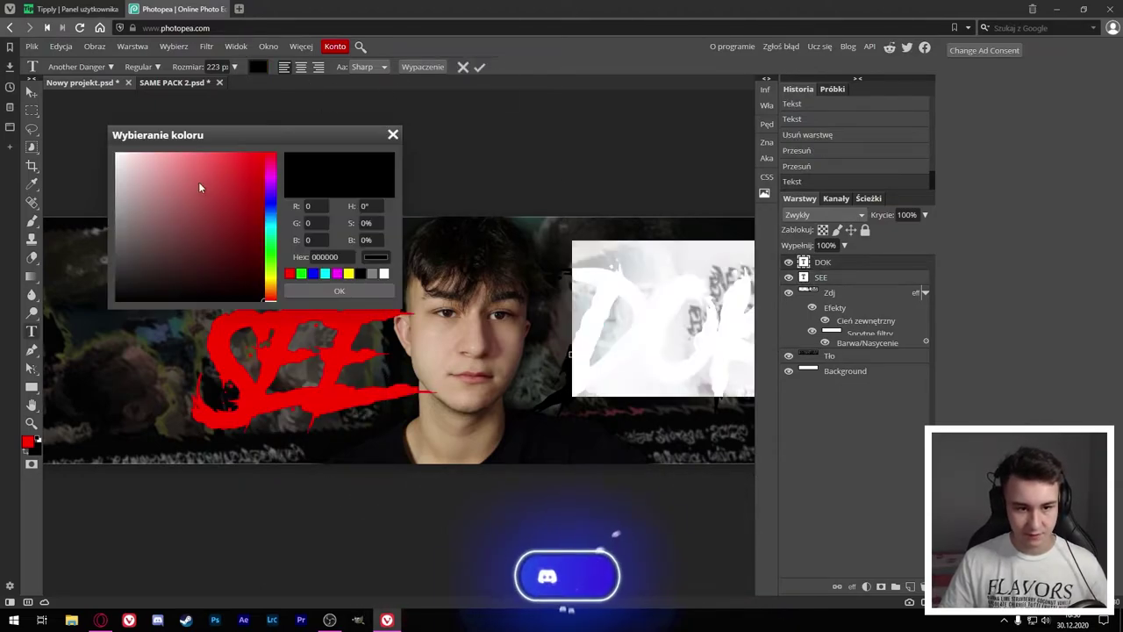
click(373, 181)
click(350, 293)
key(Escape)
Step: Reorder the layers so Zdj sits above both title layers
key(v)
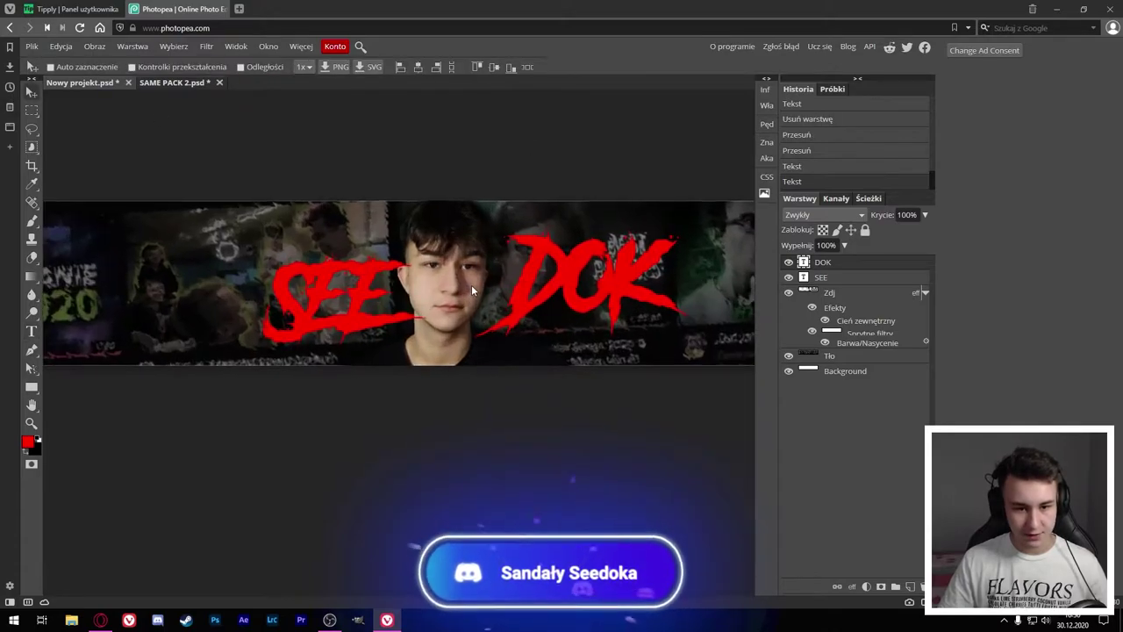
drag(829, 278, 848, 358)
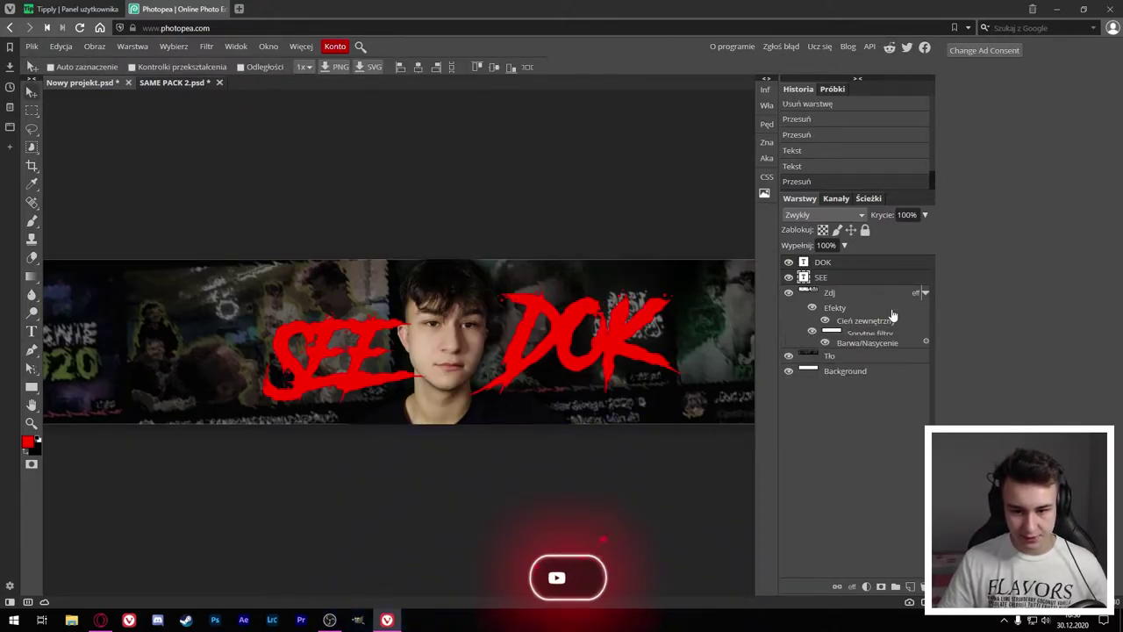
click(925, 294)
mouse_move(861, 298)
mouse_down()
mouse_move(833, 298)
mouse_move(833, 259)
mouse_up()
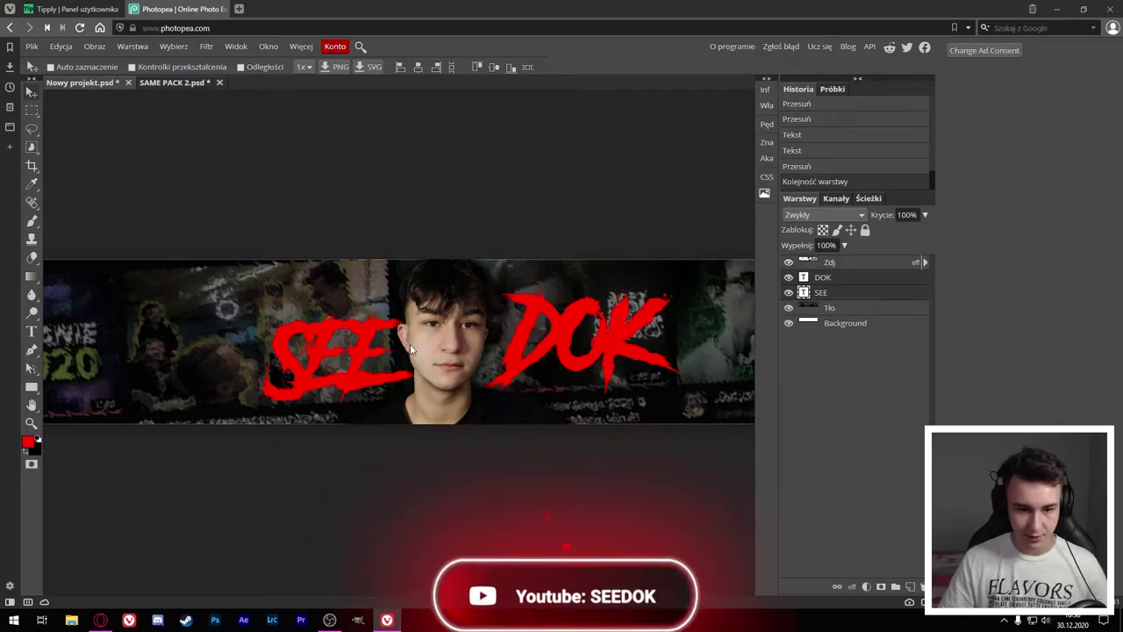
scroll(409, 342, up, 5)
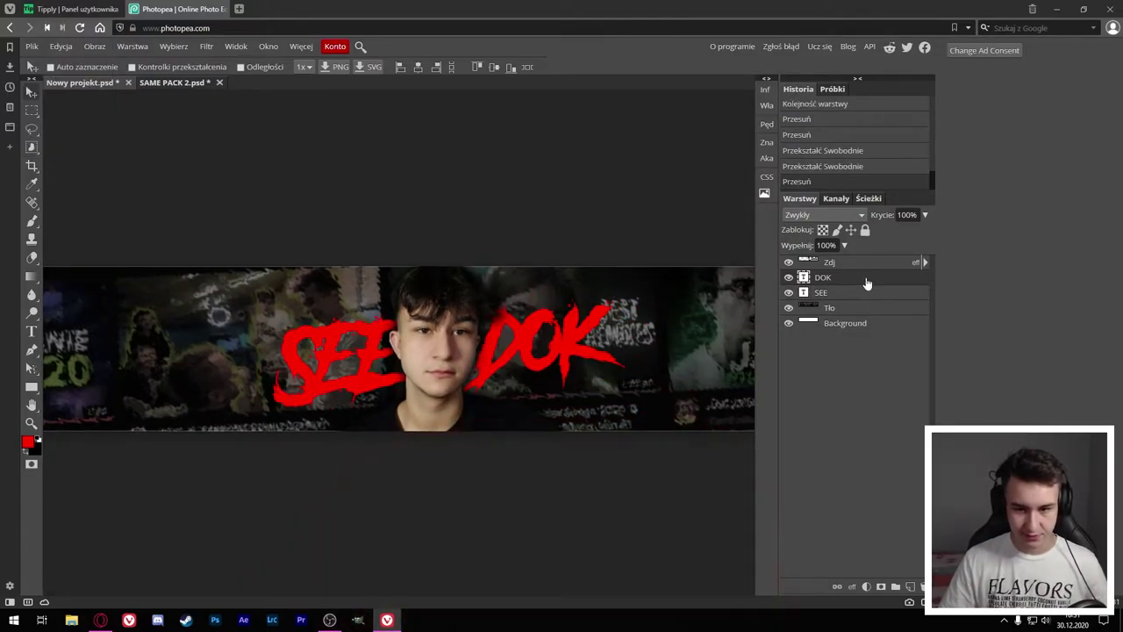
Step: Give DOK a drop shadow and a dark red (8f0000) outer glow
double_click(866, 279)
drag(804, 105, 511, 105)
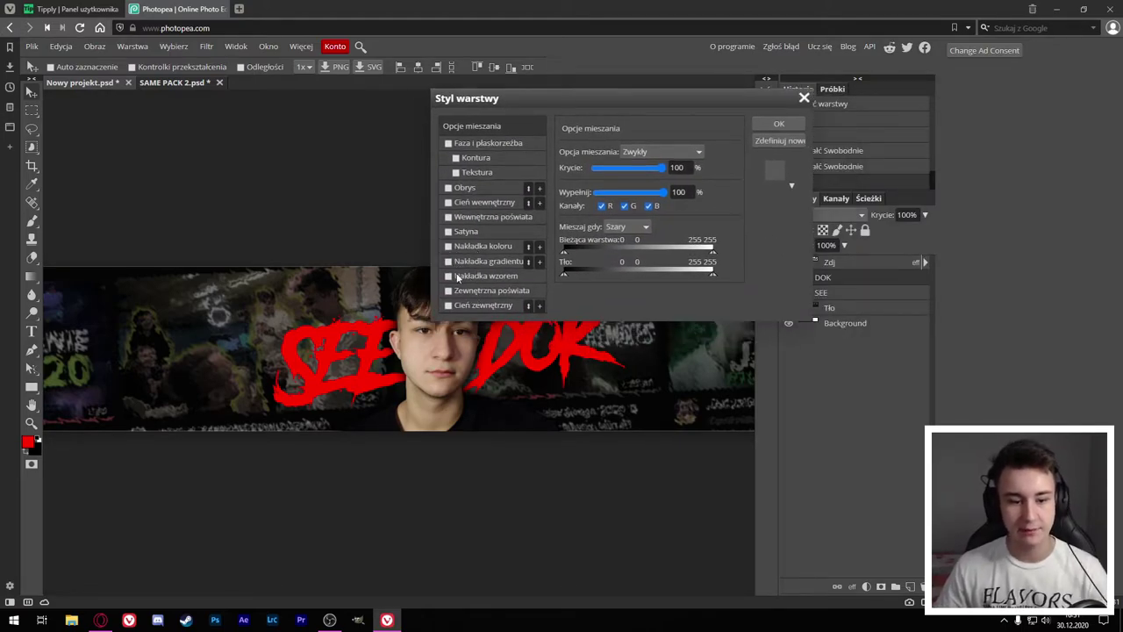
click(449, 306)
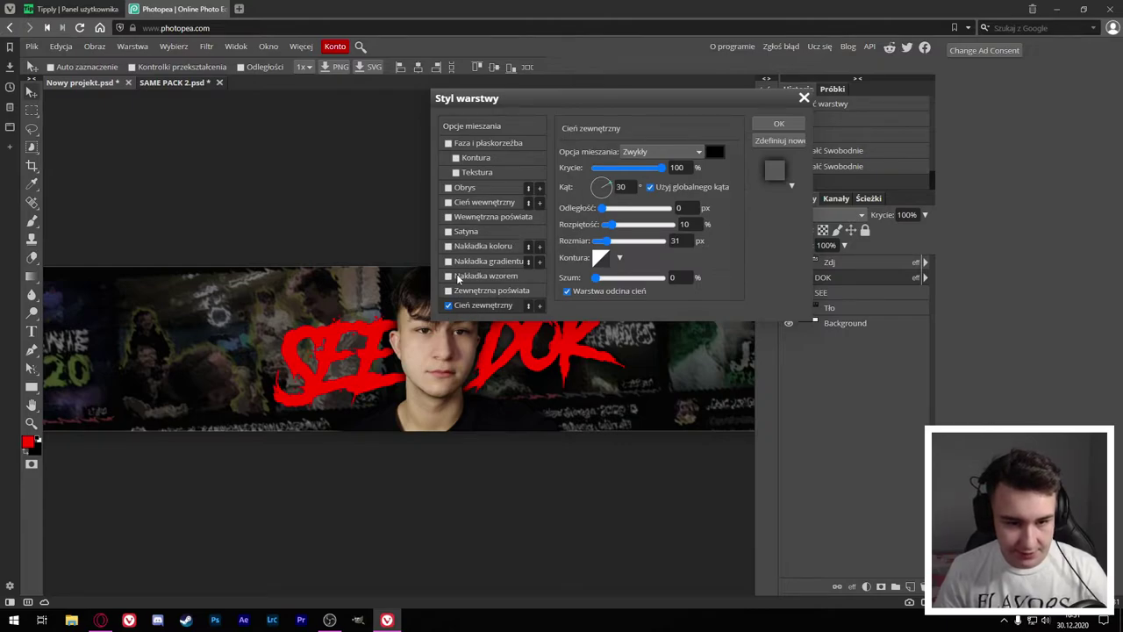
click(448, 290)
click(474, 290)
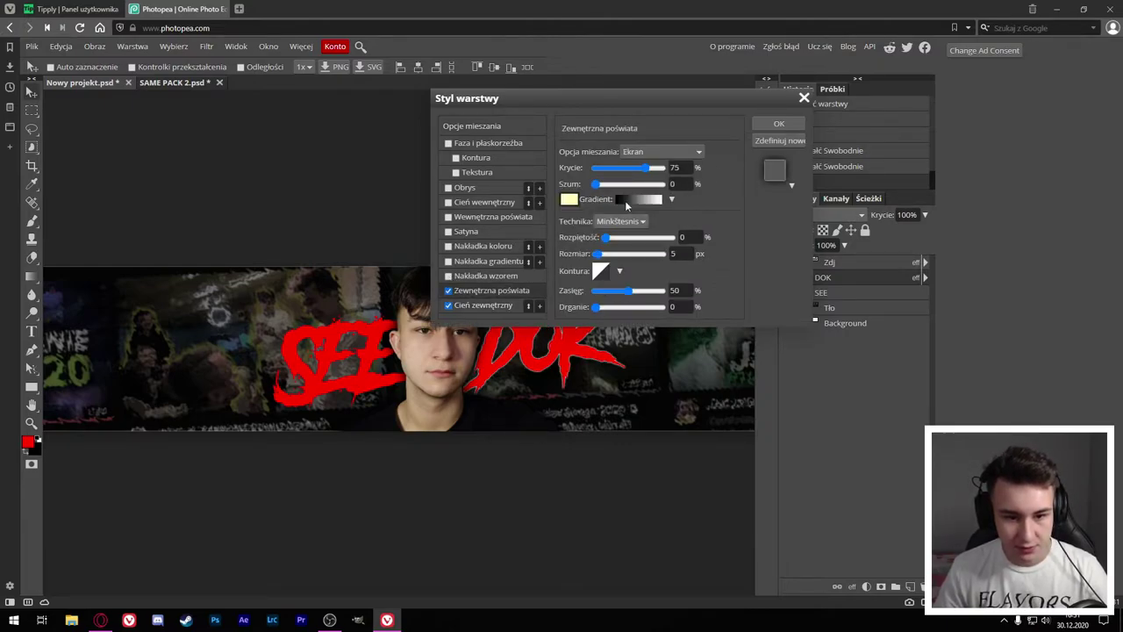
click(569, 200)
drag(350, 257, 343, 241)
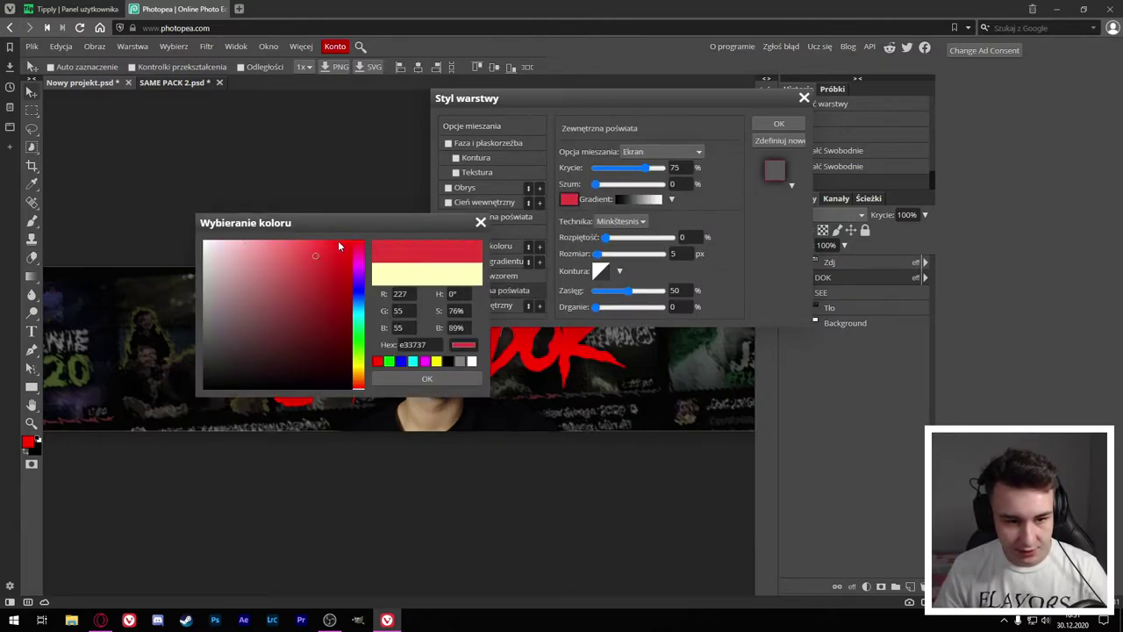
click(329, 287)
click(351, 304)
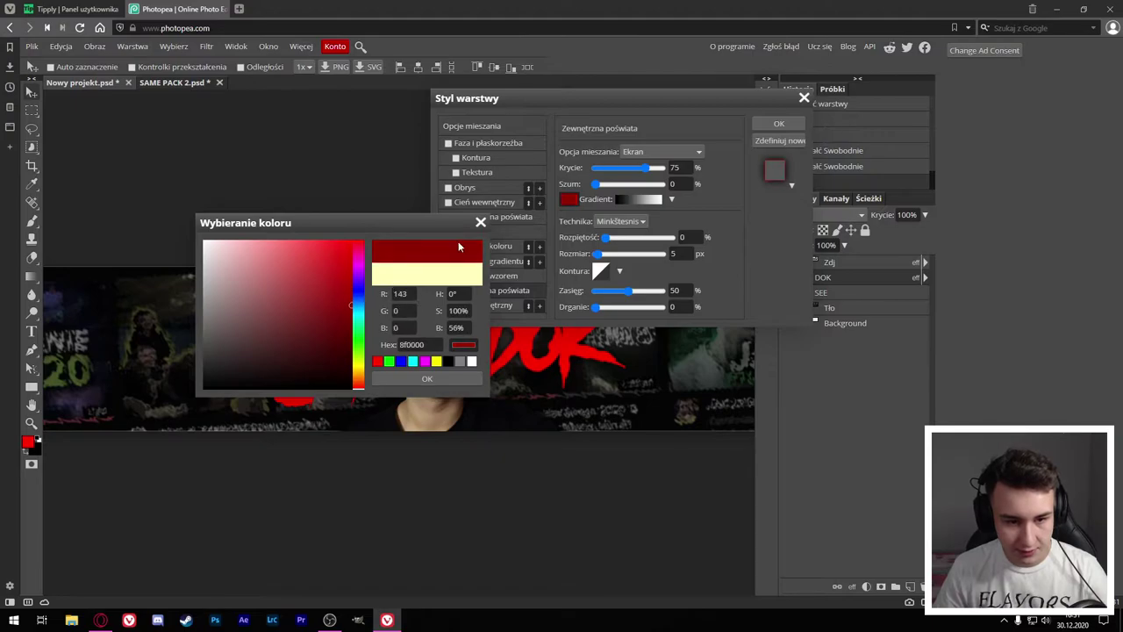
click(426, 379)
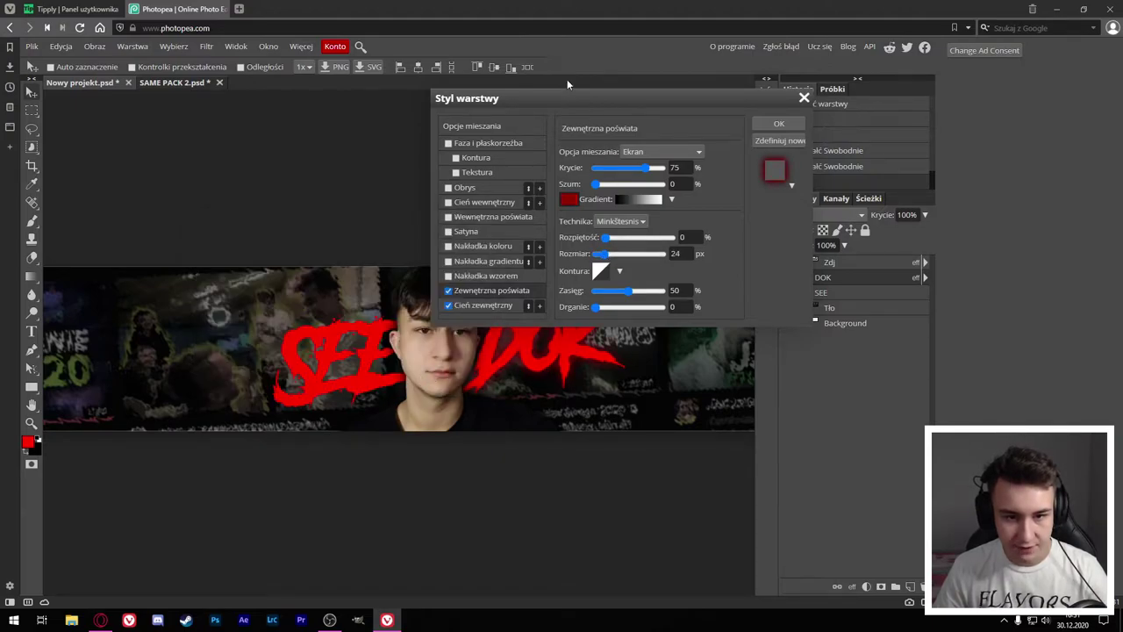
drag(555, 97, 718, 87)
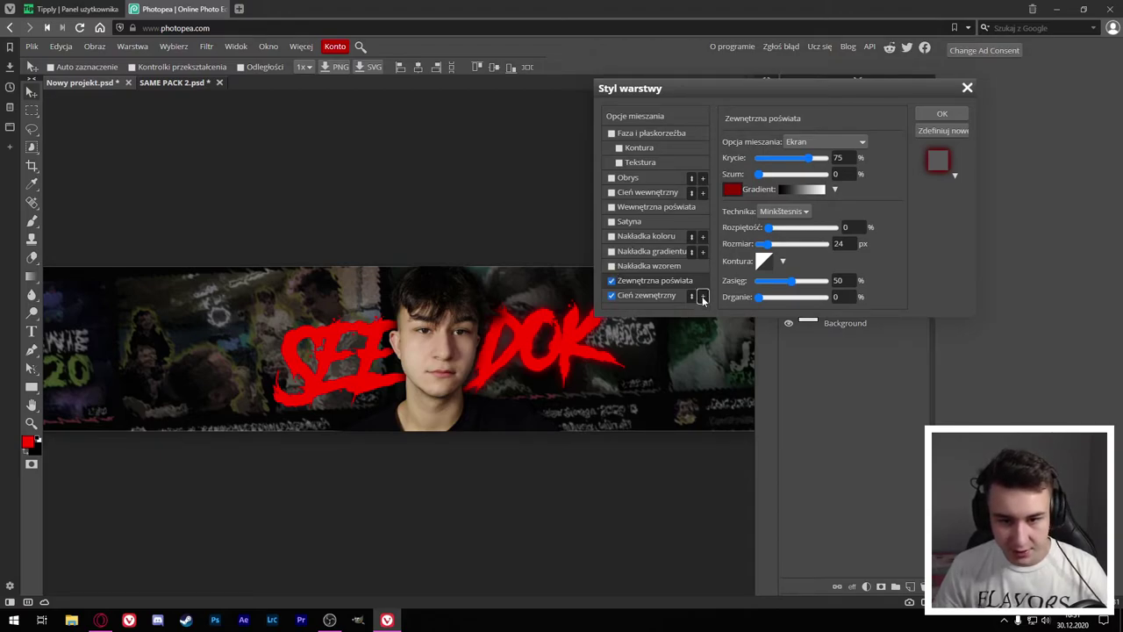
Step: Add a second drop shadow in green 00ff3d, 14 px distance, angle -178°
click(703, 299)
click(632, 310)
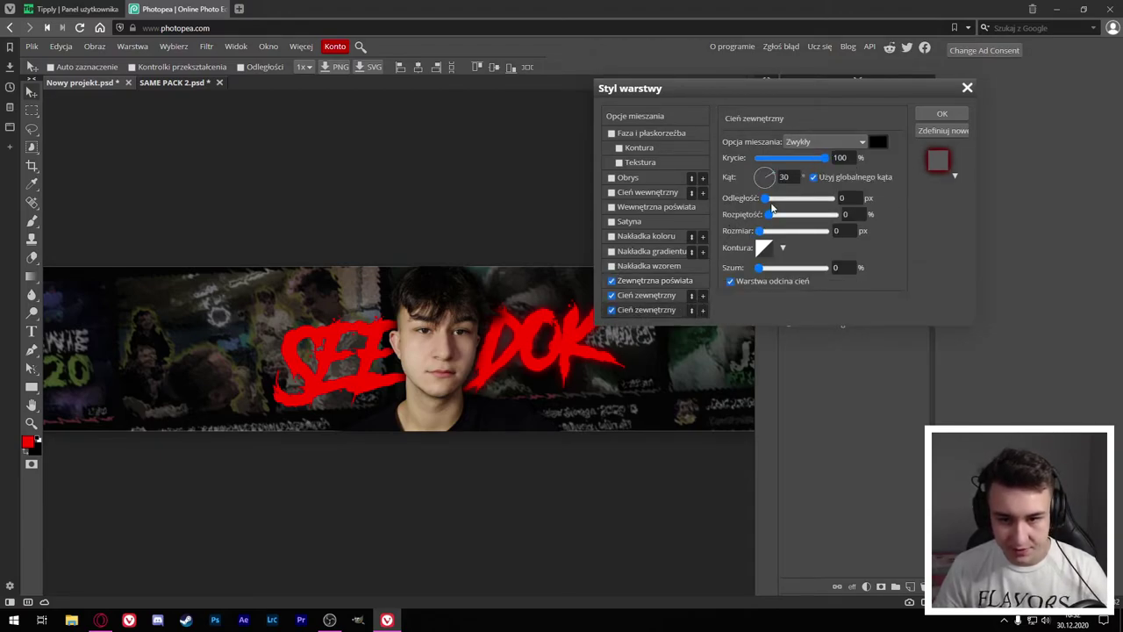
drag(770, 203, 765, 203)
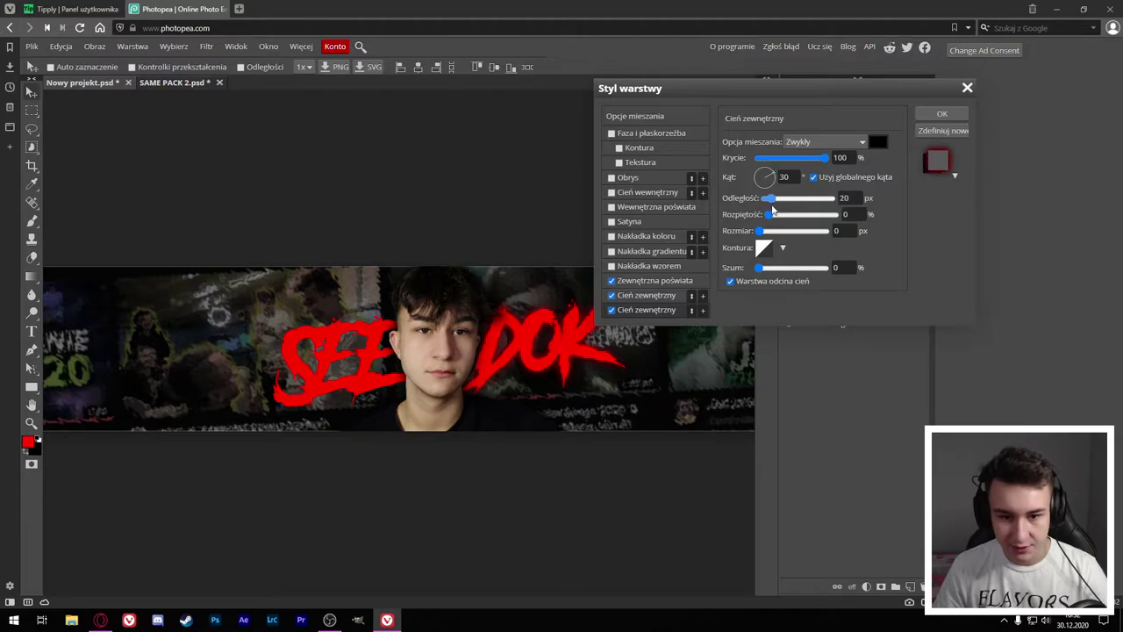
click(878, 141)
drag(367, 345, 360, 370)
click(351, 241)
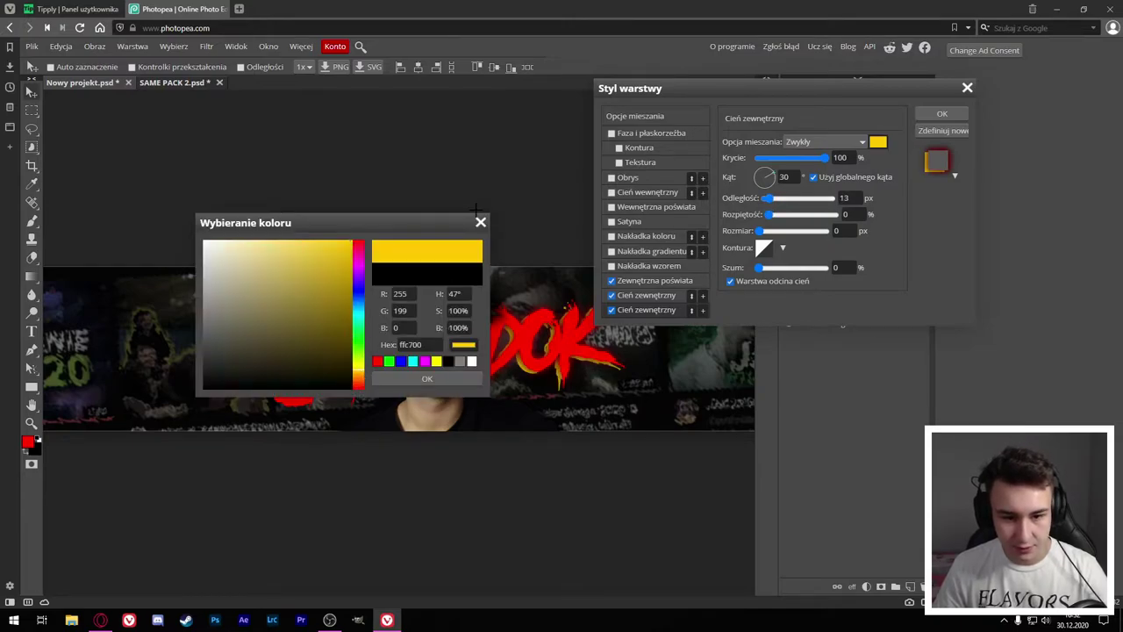
click(358, 338)
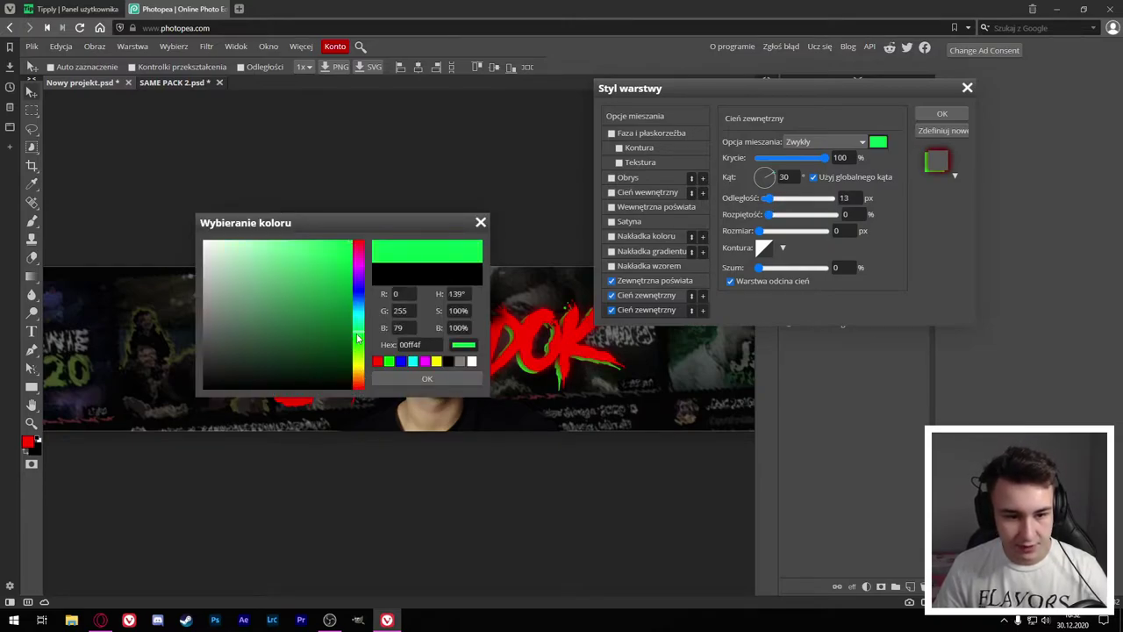
click(426, 377)
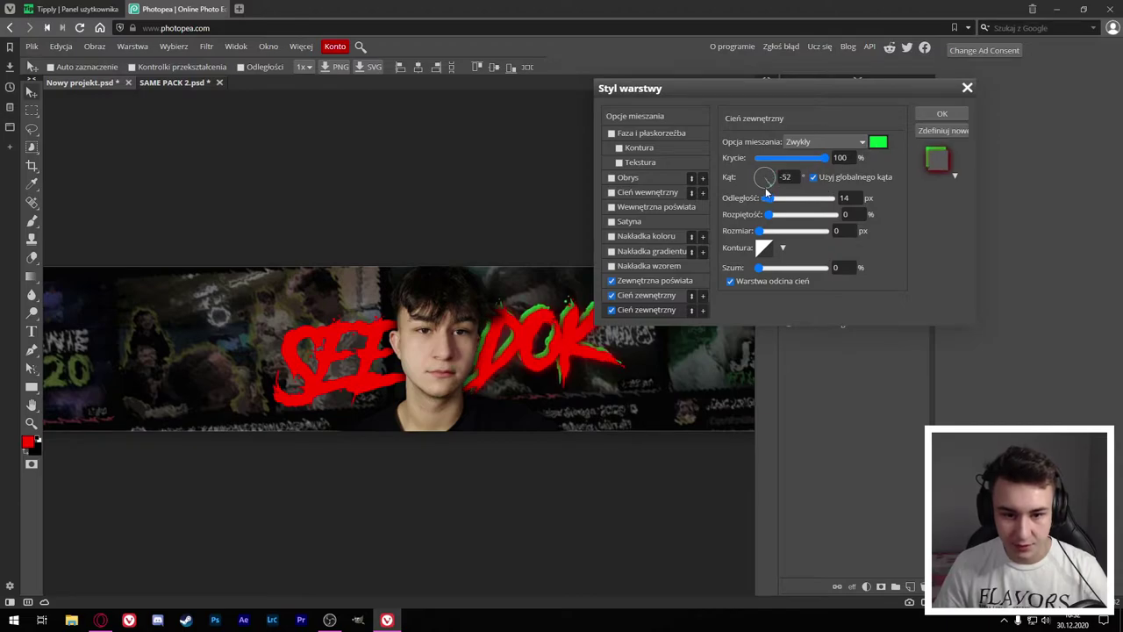
drag(766, 189, 753, 183)
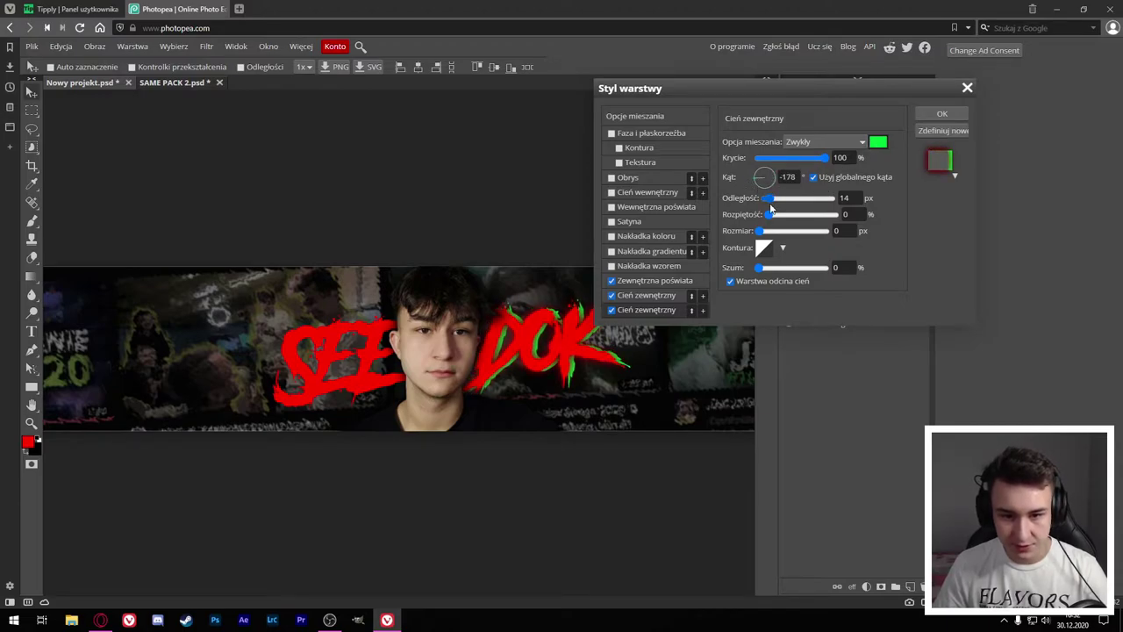
Step: Apply the DOK style, then copy its layer style and paste it onto SEE
click(941, 114)
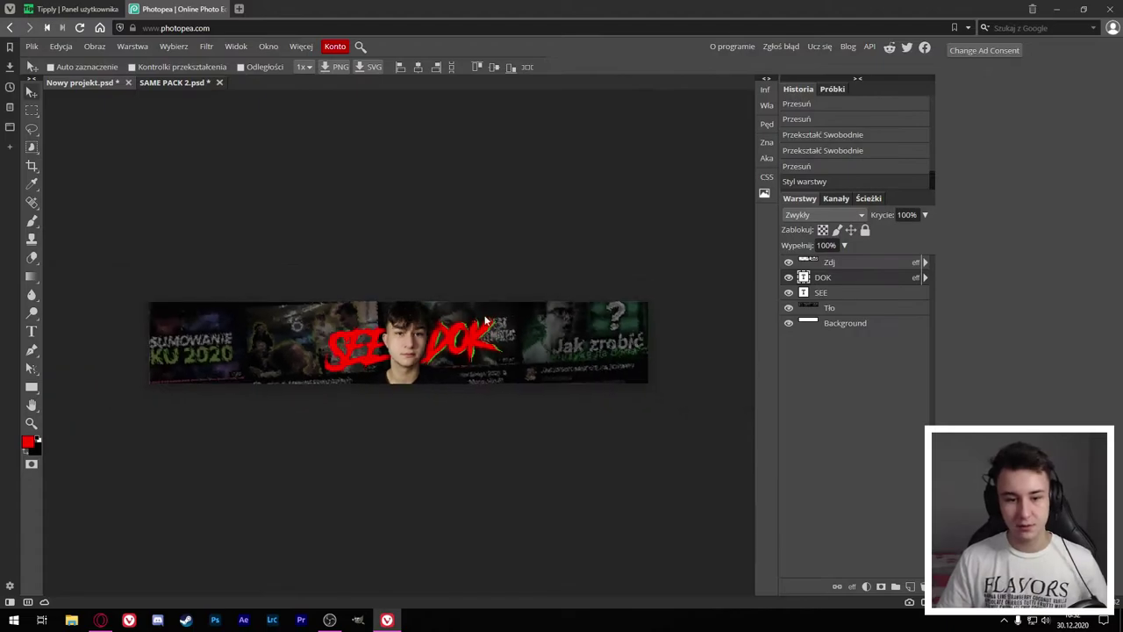
right_click(867, 279)
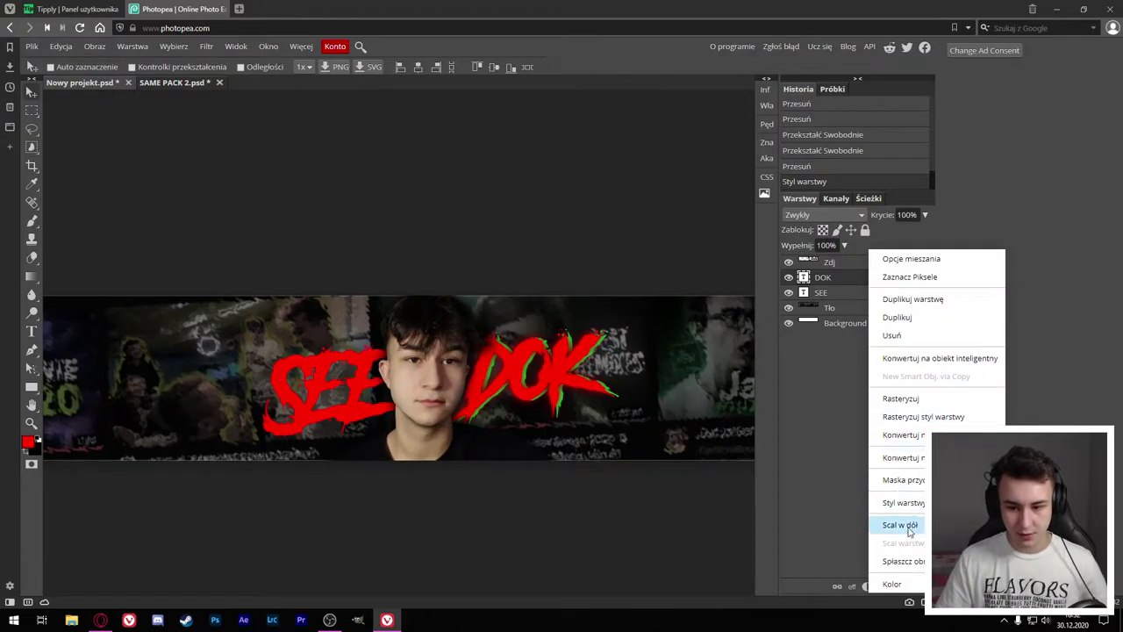
click(840, 306)
right_click(841, 293)
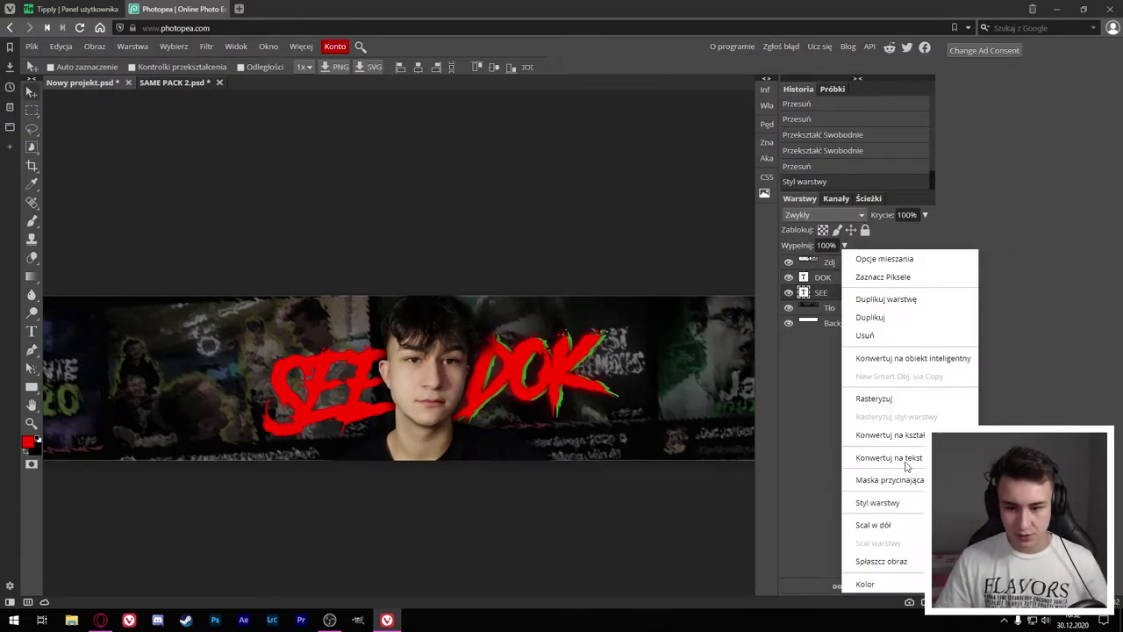
click(834, 460)
scroll(658, 439, down, 2)
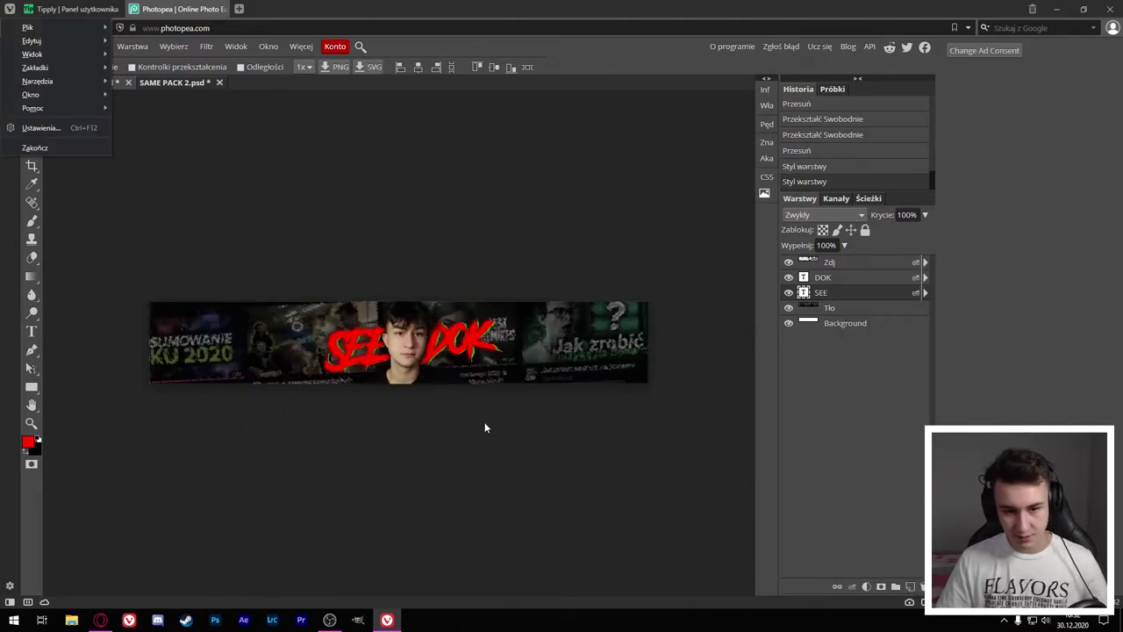
click(371, 439)
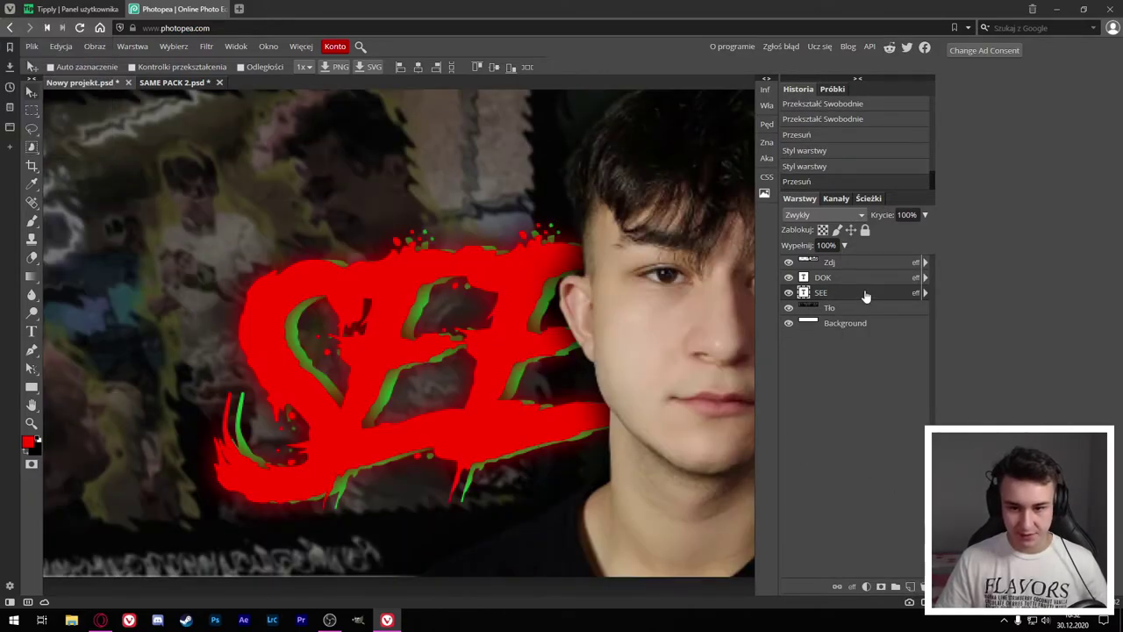
Step: Add a Gradient Overlay to the SEE text at 19% opacity
double_click(860, 292)
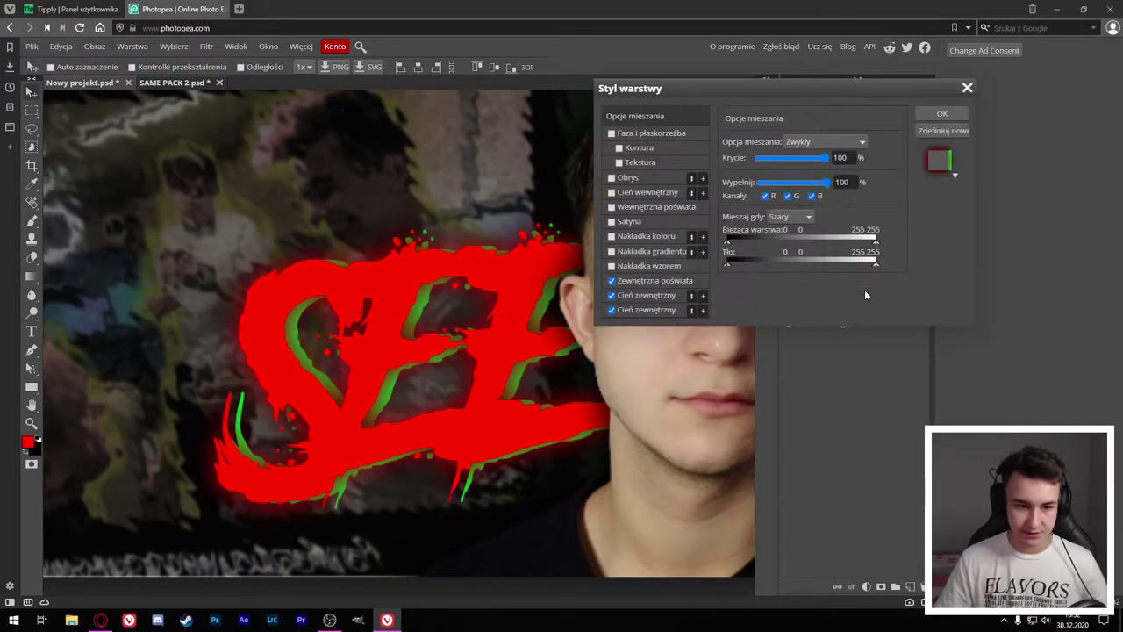
click(612, 251)
drag(825, 160, 769, 163)
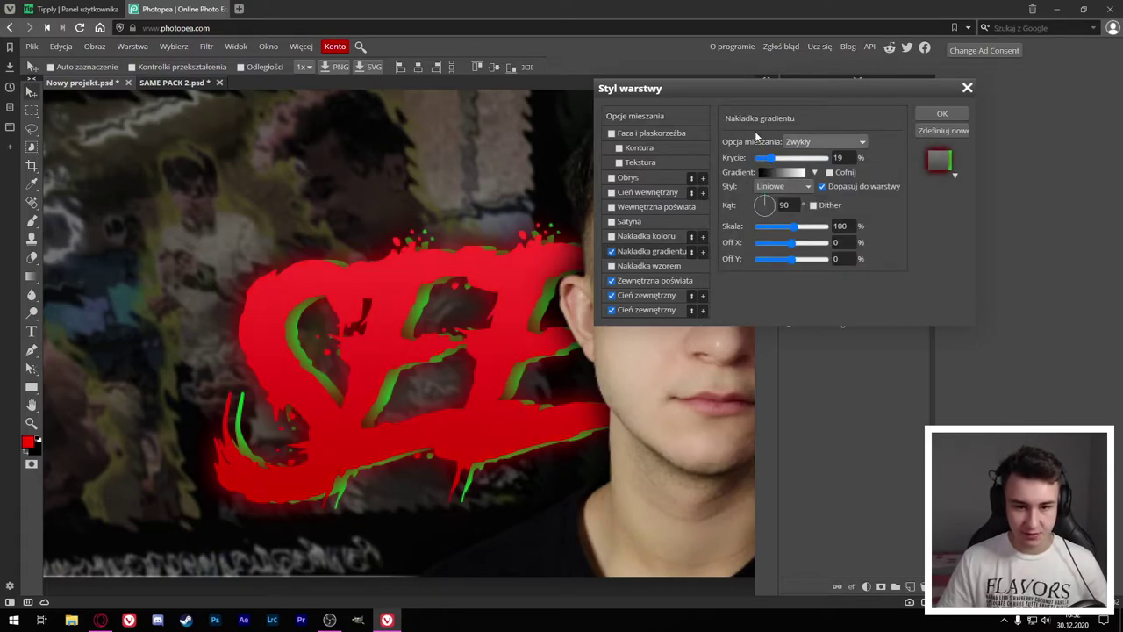
Step: Enable a white Inner Shadow at 100% opacity with Nakładka blend mode
click(612, 193)
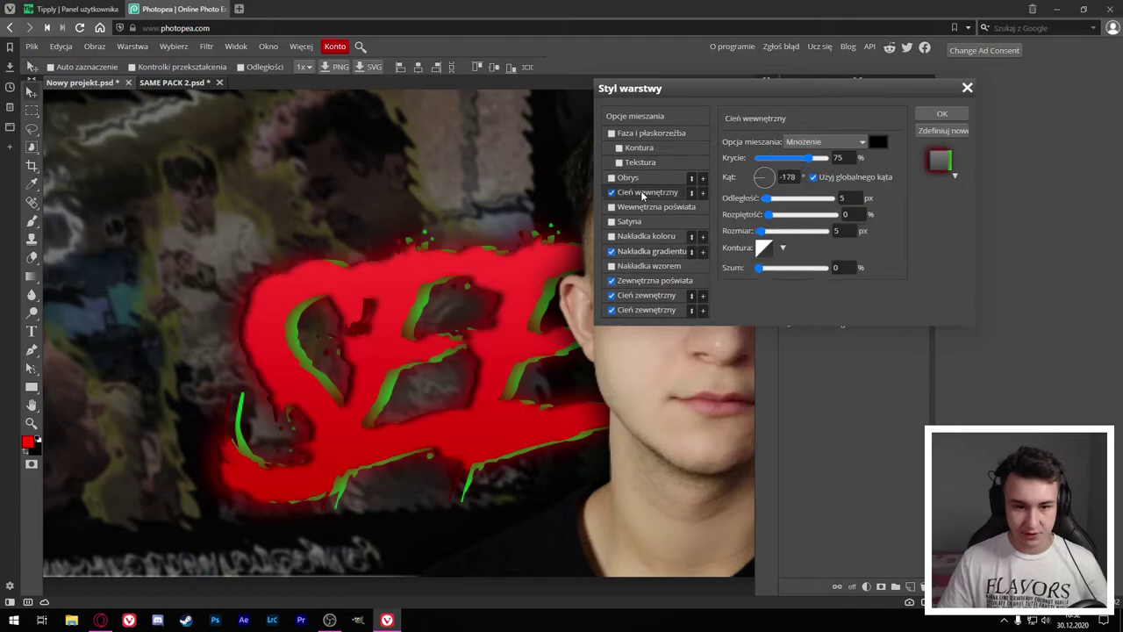
click(878, 141)
text(ffffff)
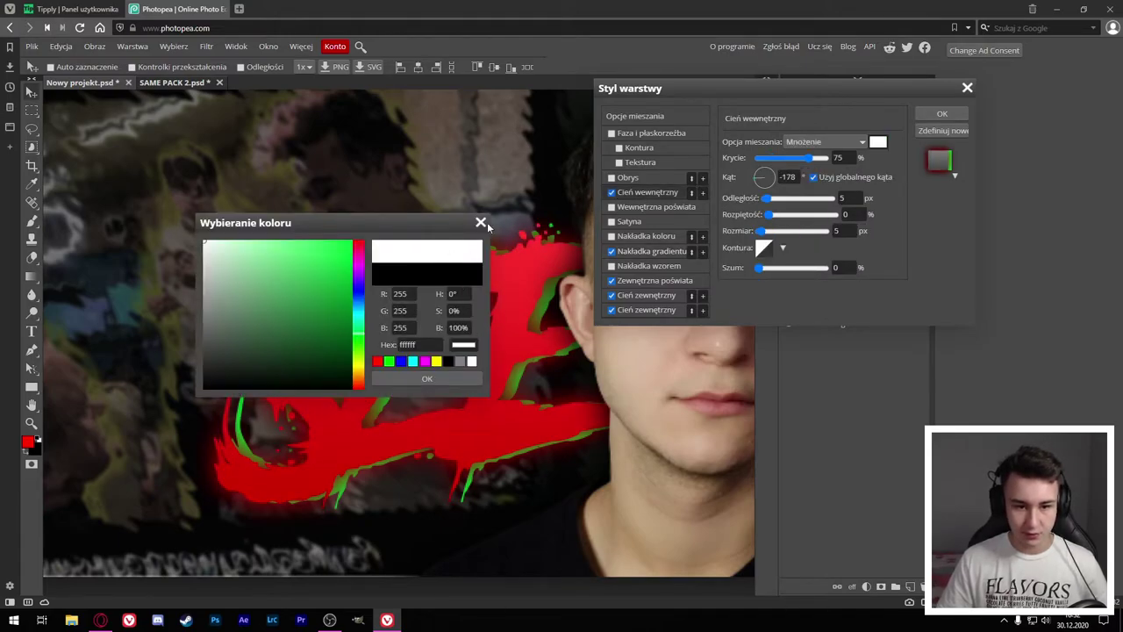
click(412, 385)
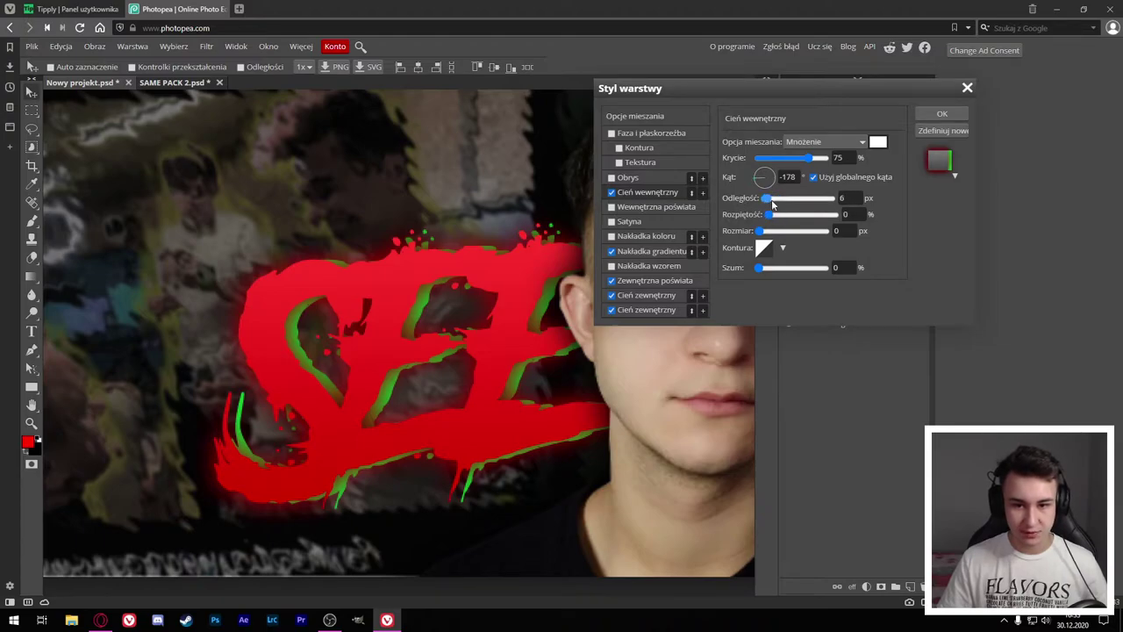
click(820, 161)
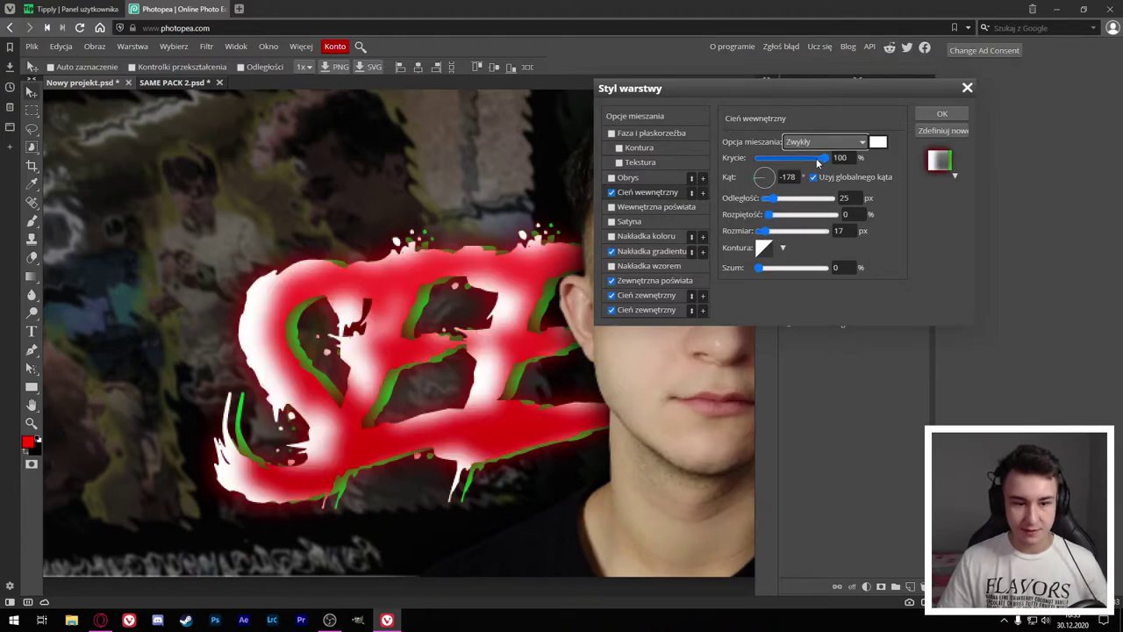
click(760, 233)
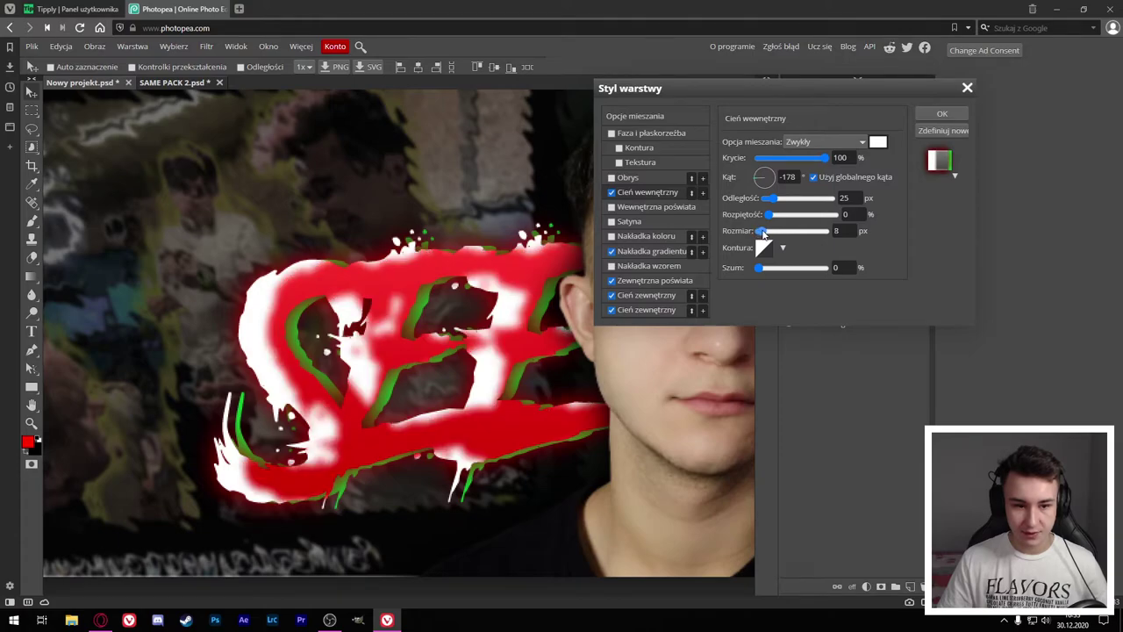
click(825, 142)
click(806, 318)
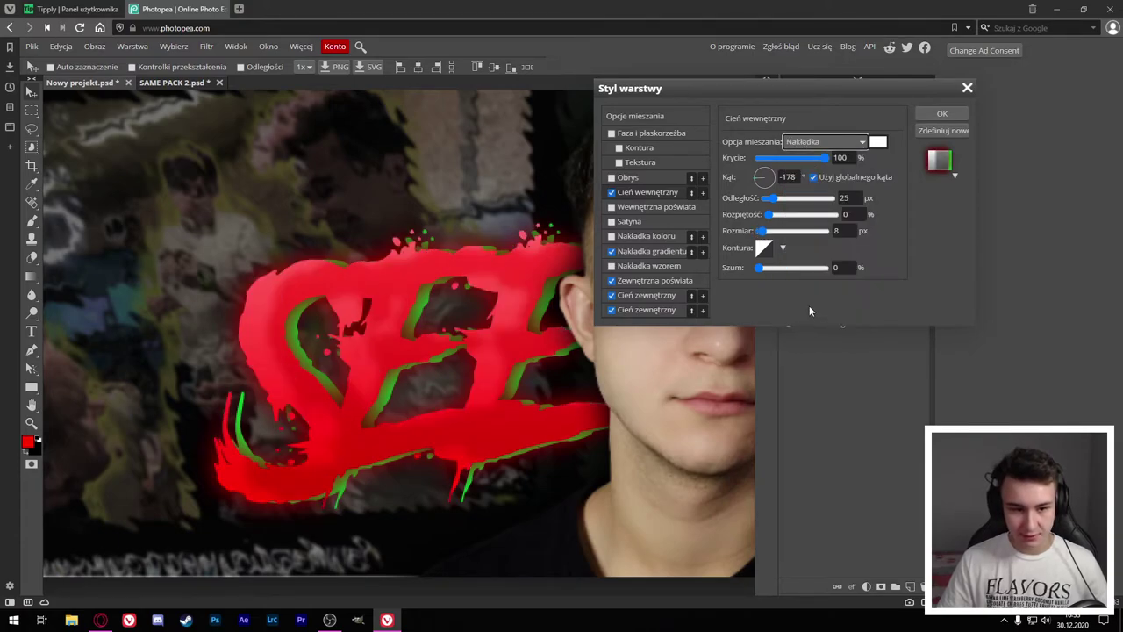
Step: Enlarge the inner shadow to 24 px and change its colour to dark red
drag(760, 231, 769, 231)
click(878, 142)
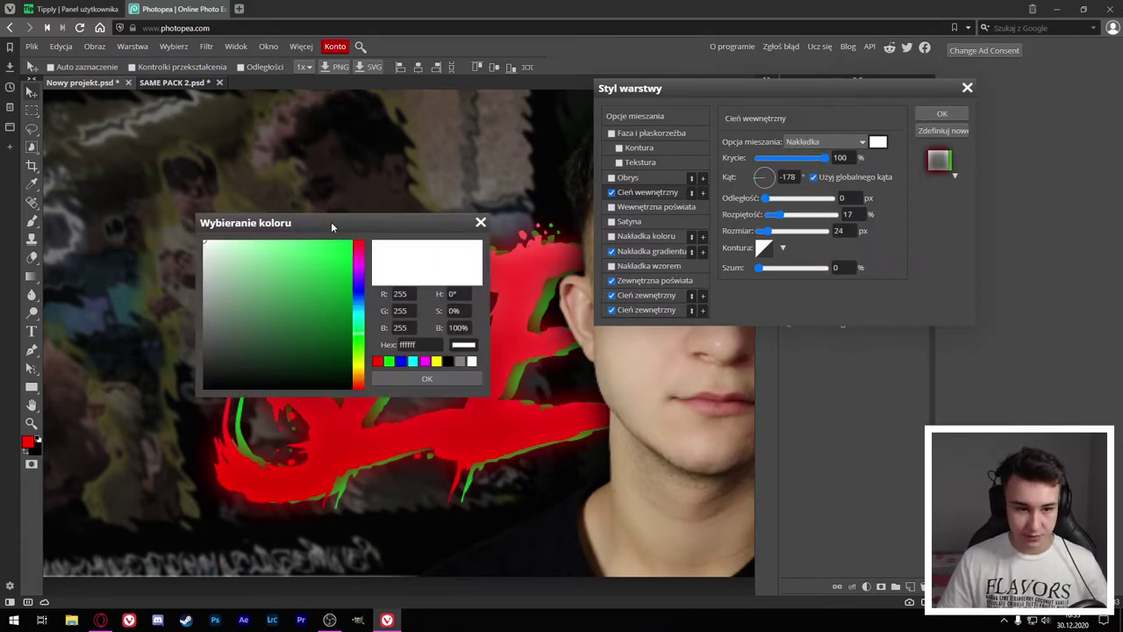
drag(331, 227, 525, 189)
mouse_move(445, 296)
mouse_down()
mouse_move(556, 214)
mouse_move(554, 203)
mouse_up()
drag(519, 258, 652, 256)
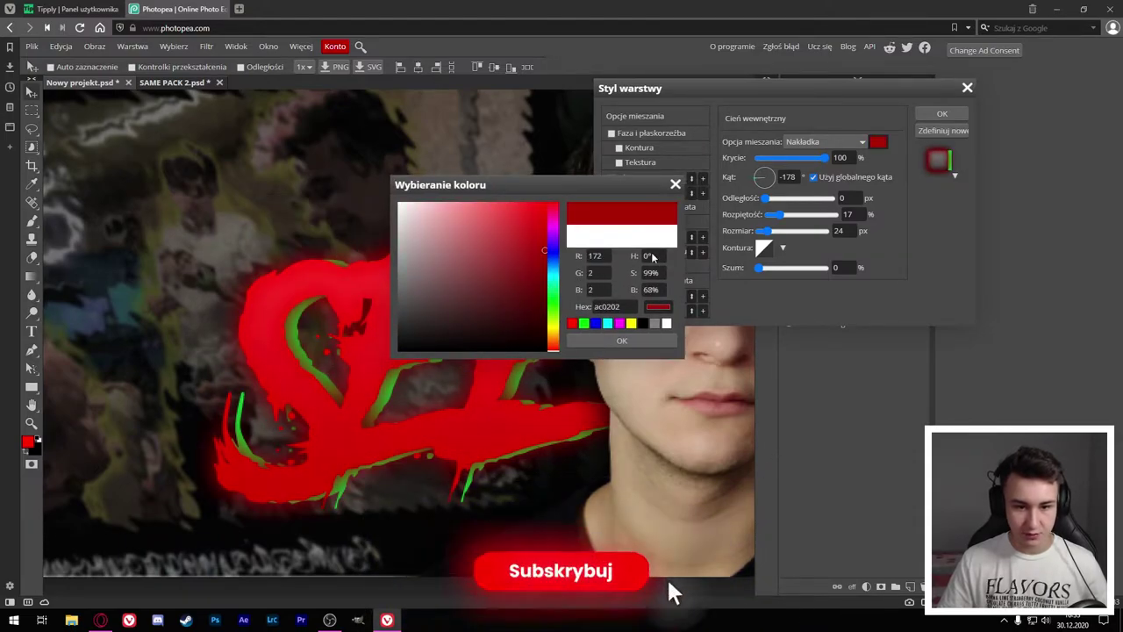
click(621, 340)
Step: Enable a dark red Inner Glow with Nakładka blend and a wider spread and size
click(655, 206)
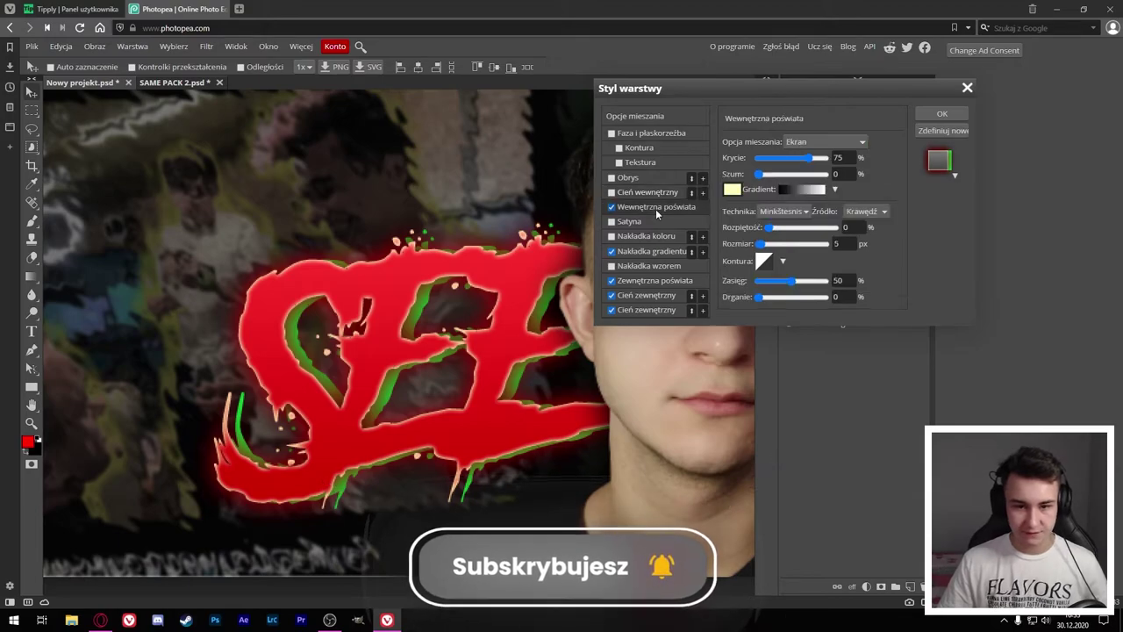
click(732, 189)
drag(553, 215, 544, 186)
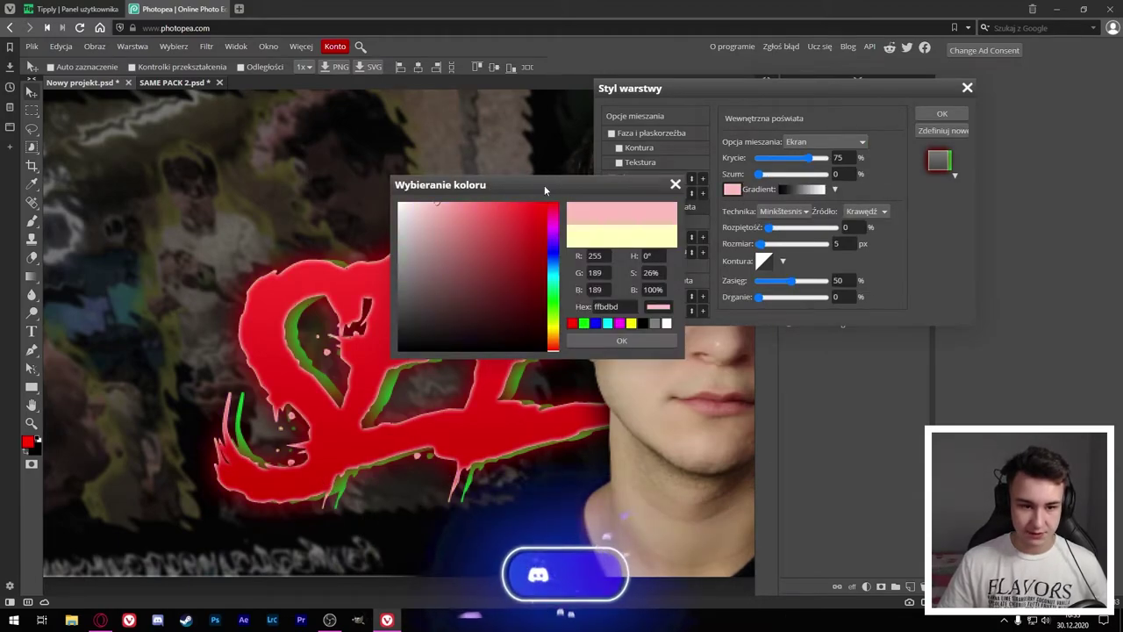
click(543, 248)
click(614, 340)
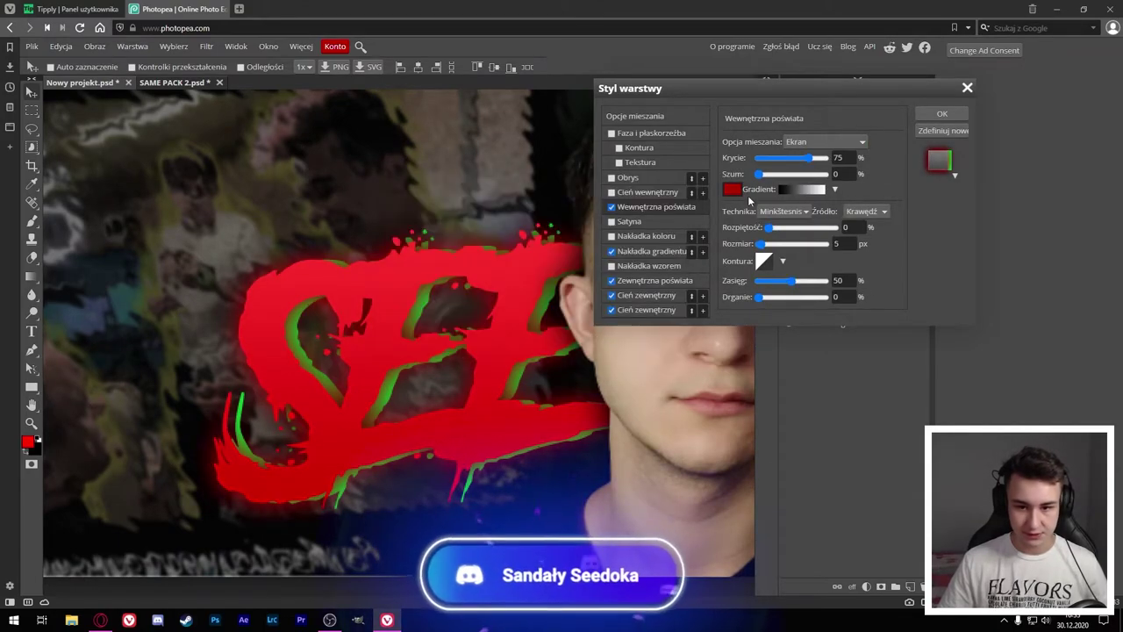
click(825, 141)
click(808, 318)
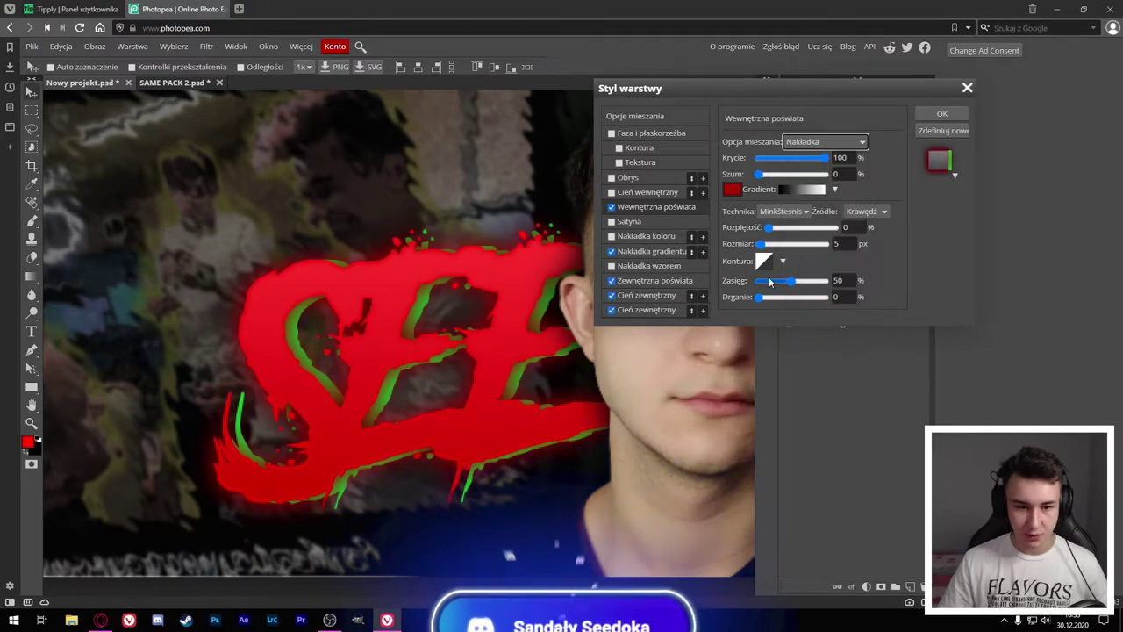
mouse_move(769, 227)
mouse_down()
mouse_move(765, 243)
mouse_move(784, 251)
mouse_move(768, 244)
mouse_move(776, 227)
mouse_up()
Step: Try a white Zwykły inner glow at lower opacity, then switch the inner glow off
click(732, 189)
click(400, 203)
click(614, 341)
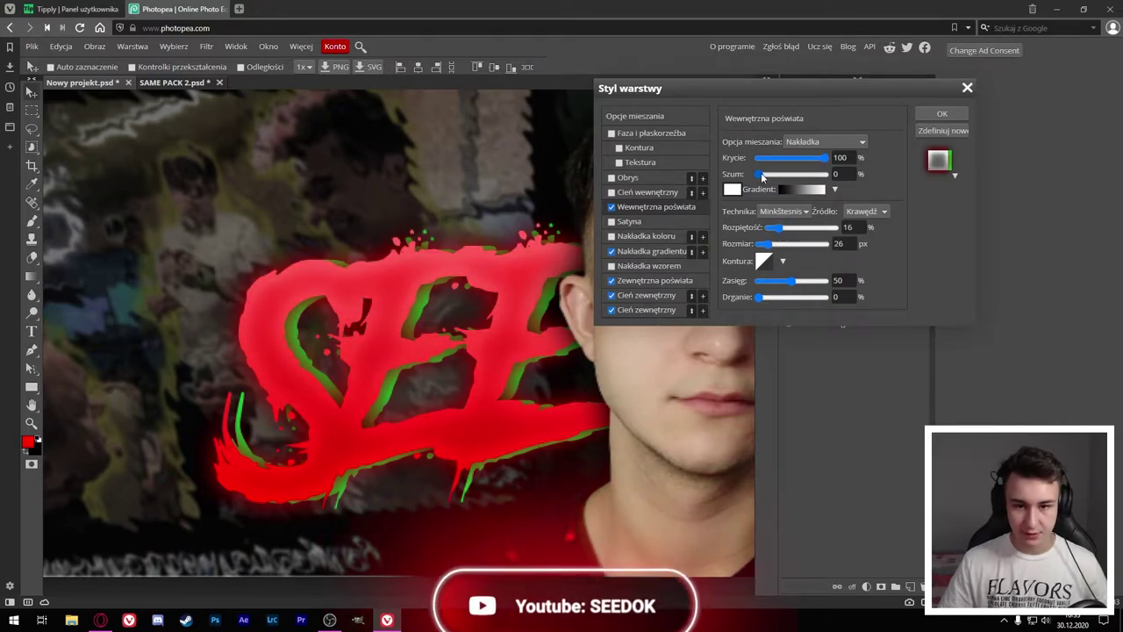
click(825, 141)
click(812, 156)
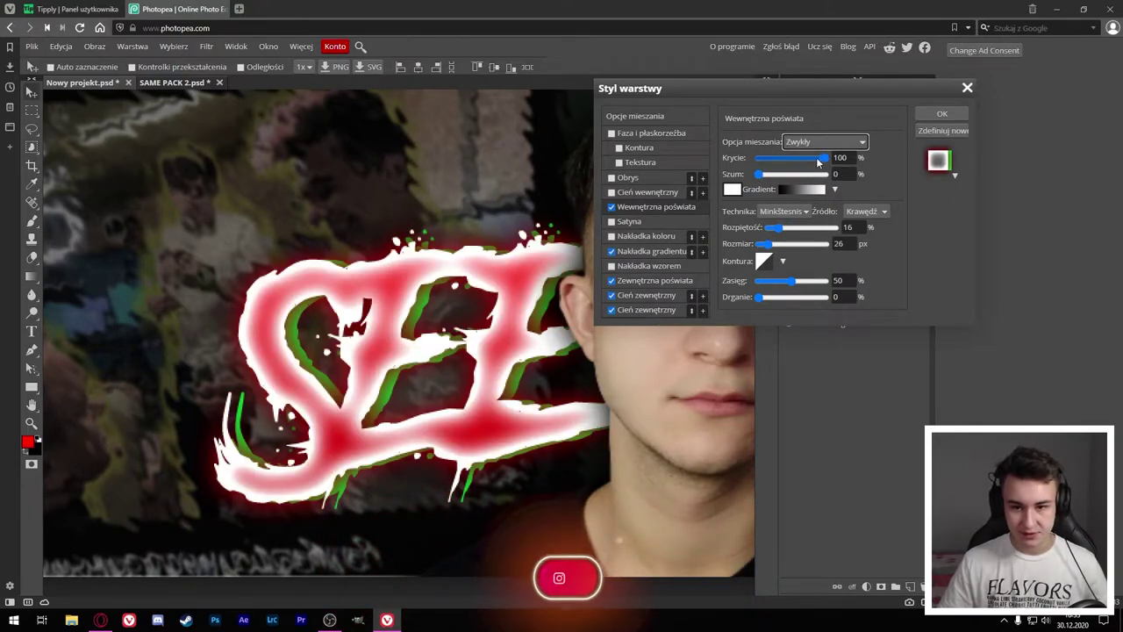
drag(818, 159, 764, 157)
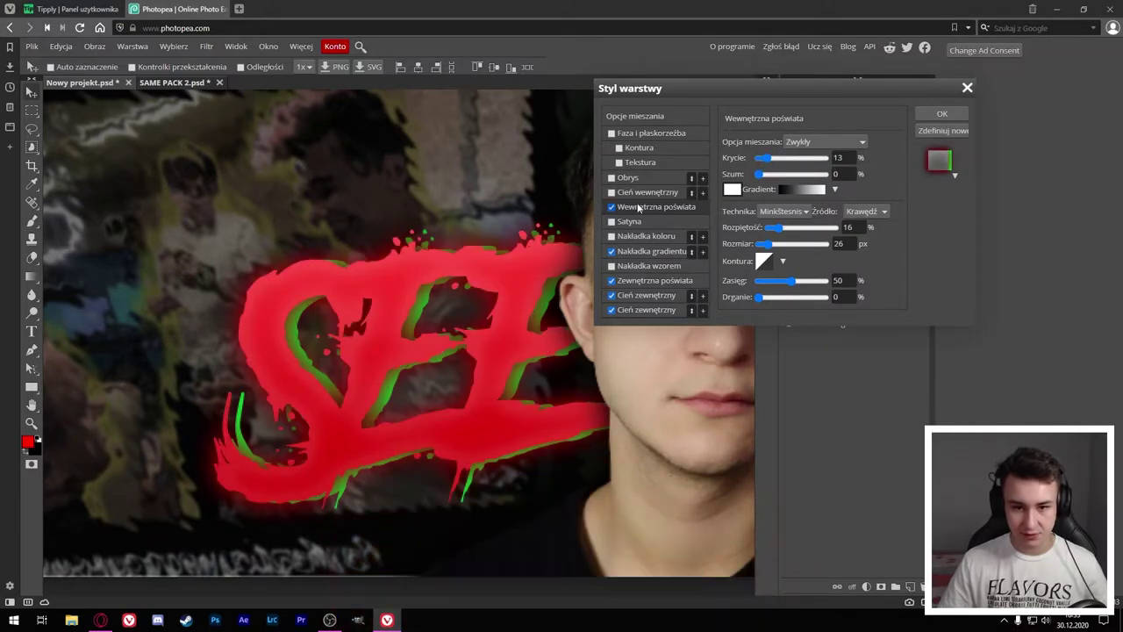
click(611, 206)
Step: Apply the SEE text effects and draw a red rectangle on the banner's right side
click(941, 115)
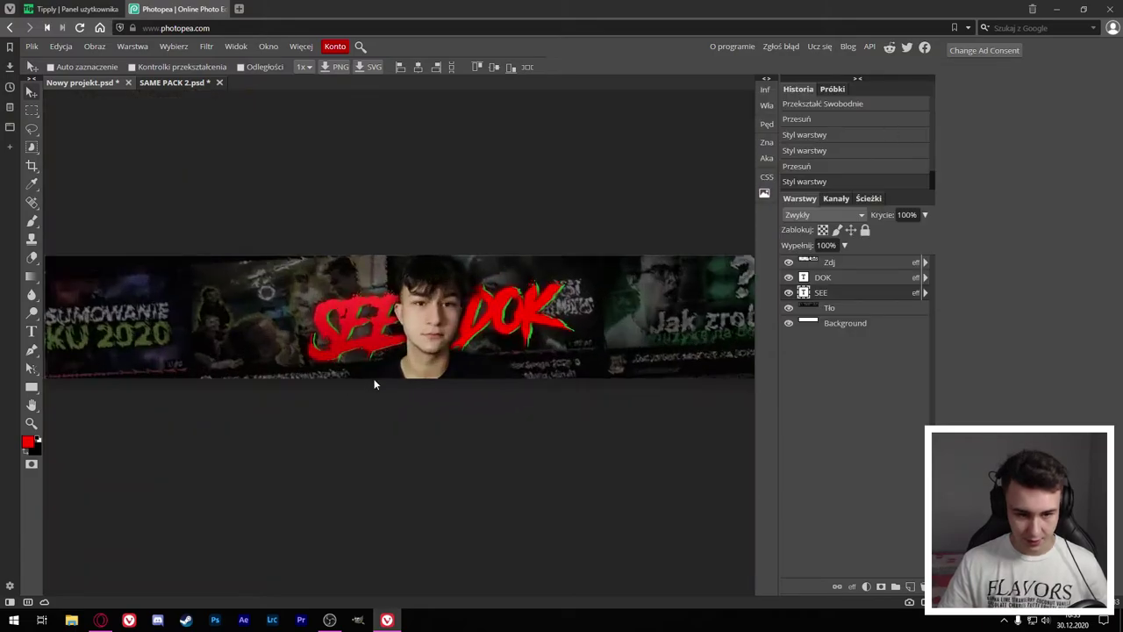
scroll(417, 370, down, 2)
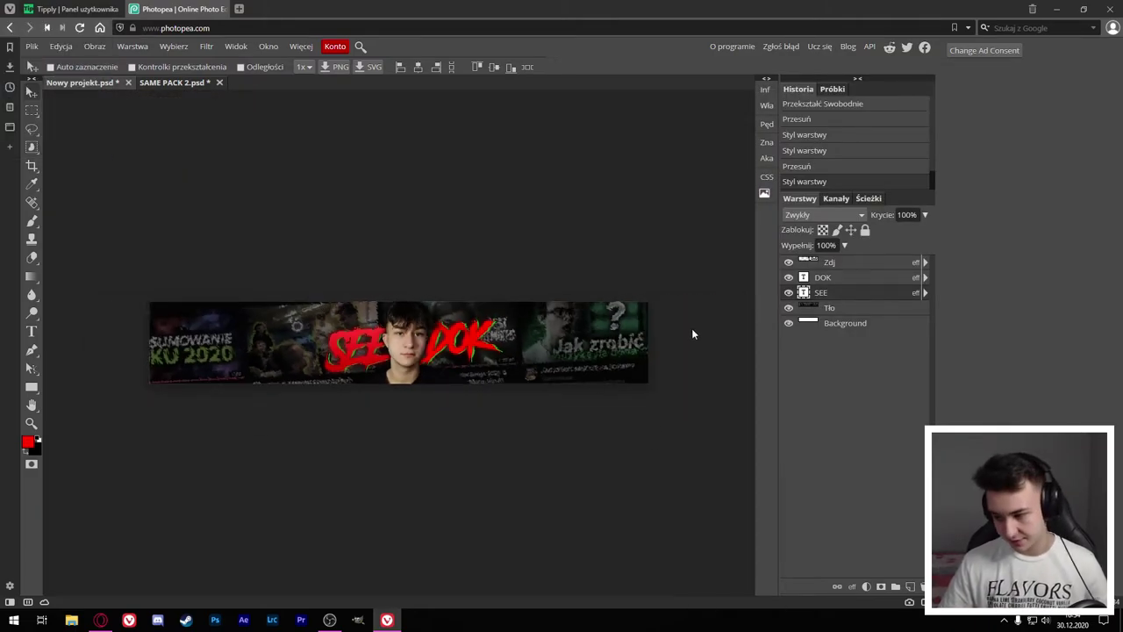
scroll(694, 330, up, 2)
key(u)
drag(430, 318, 546, 340)
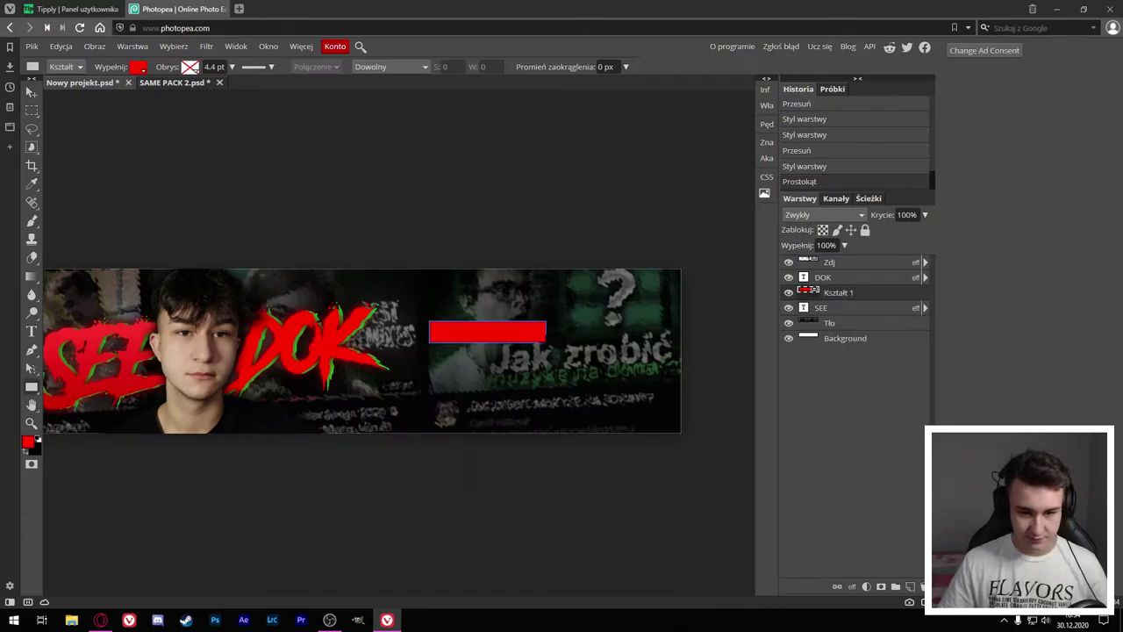
scroll(527, 332, up, 3)
click(8, 9)
key(Escape)
key(v)
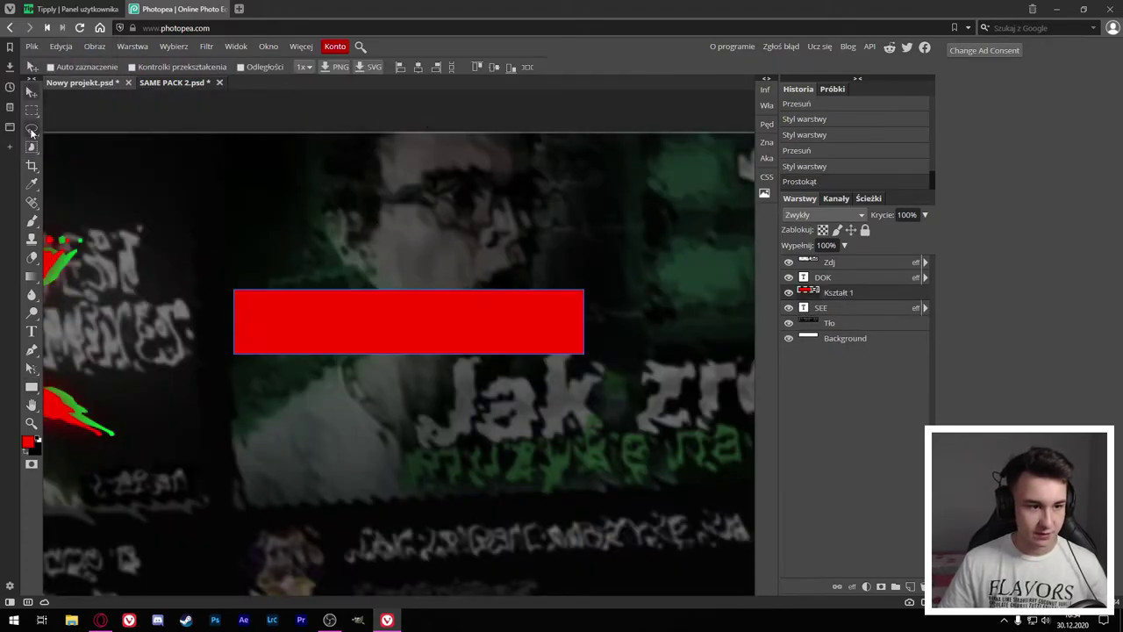
Step: Make an angled Polygonal Lasso selection over the rectangle's left end
right_click(32, 132)
click(97, 153)
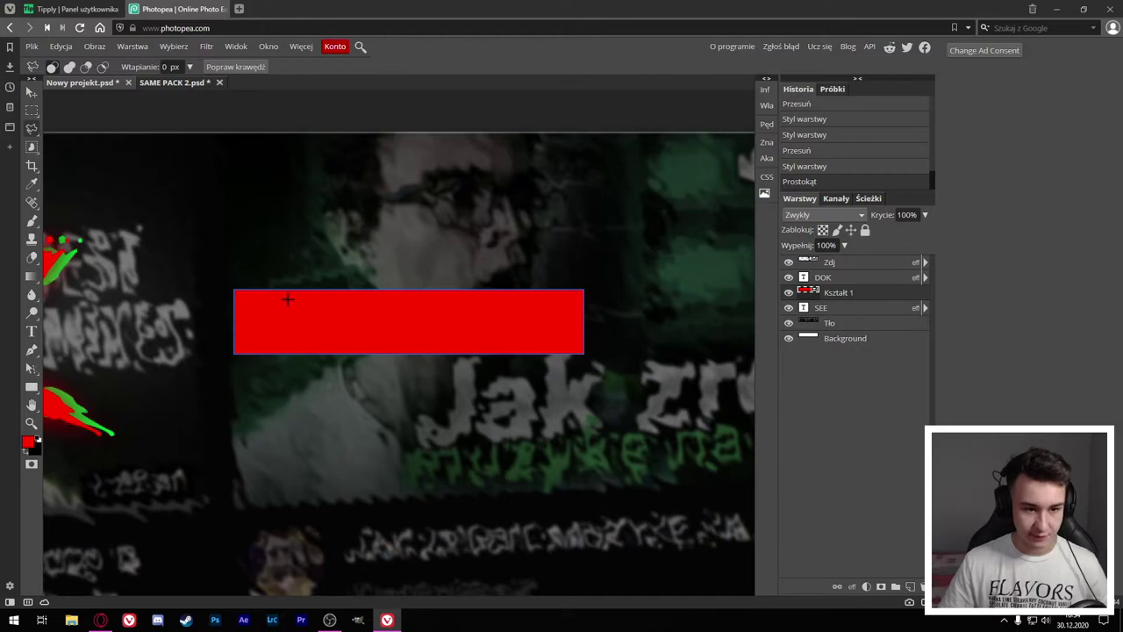
scroll(209, 316, up, 2)
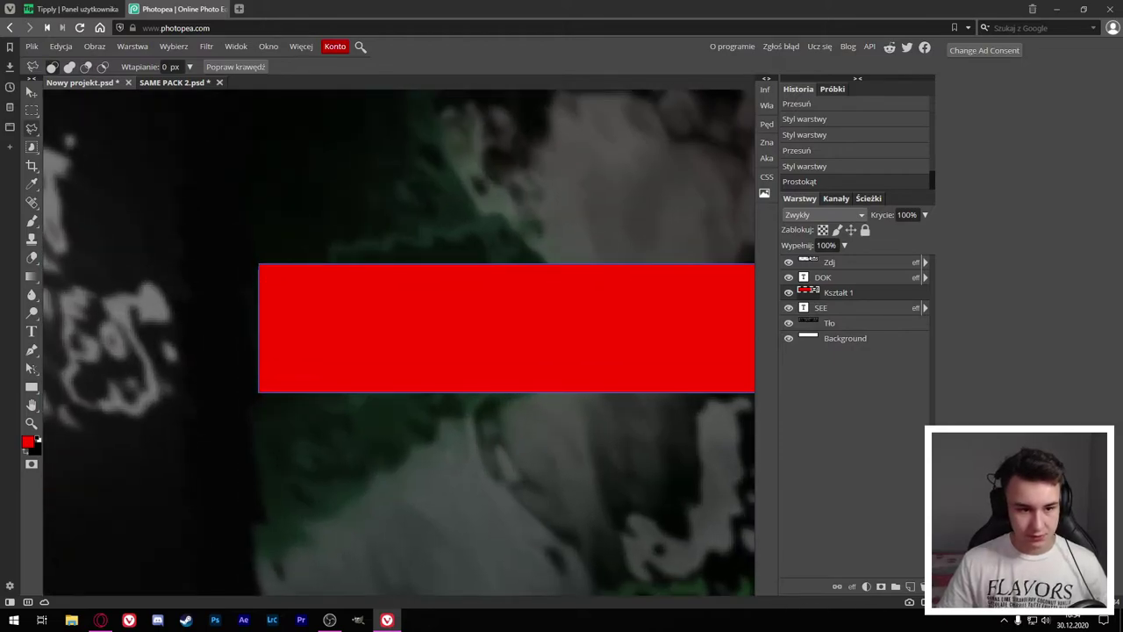
scroll(243, 270, up, 1)
click(270, 262)
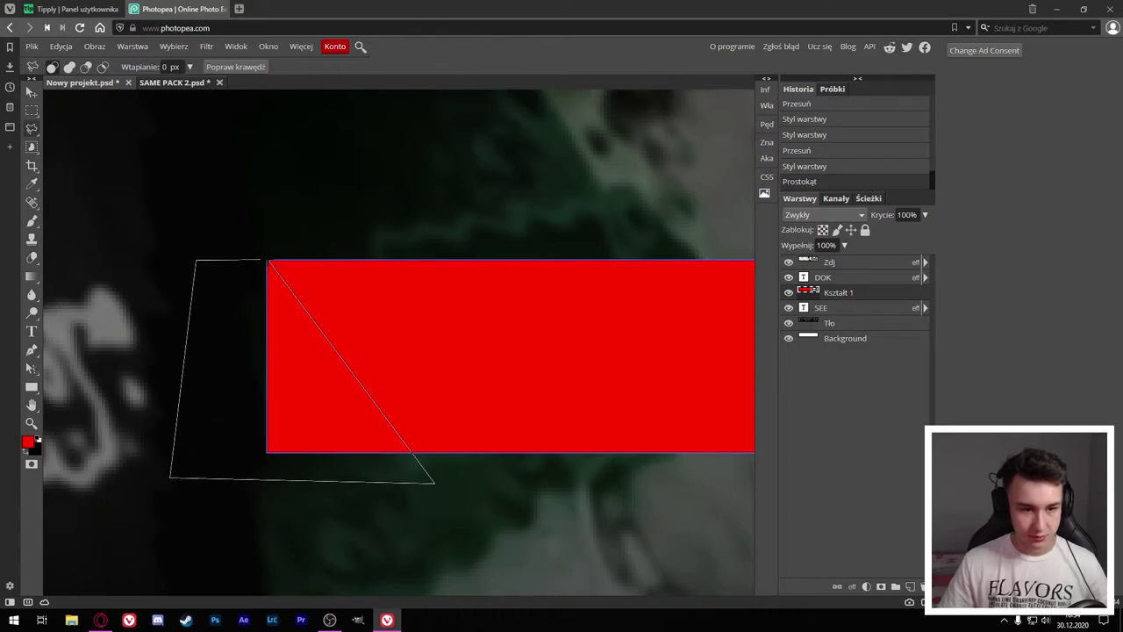
click(269, 261)
key(Delete)
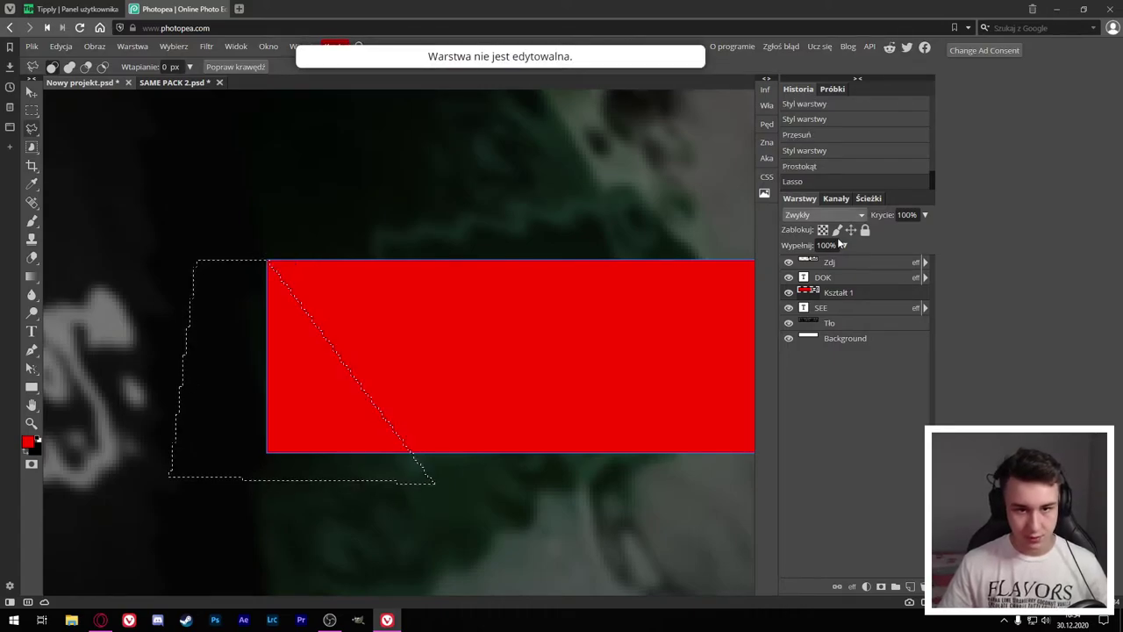
Step: Rasterize Kształt 1, delete the selected left end and deselect
right_click(896, 299)
click(931, 402)
key(Delete)
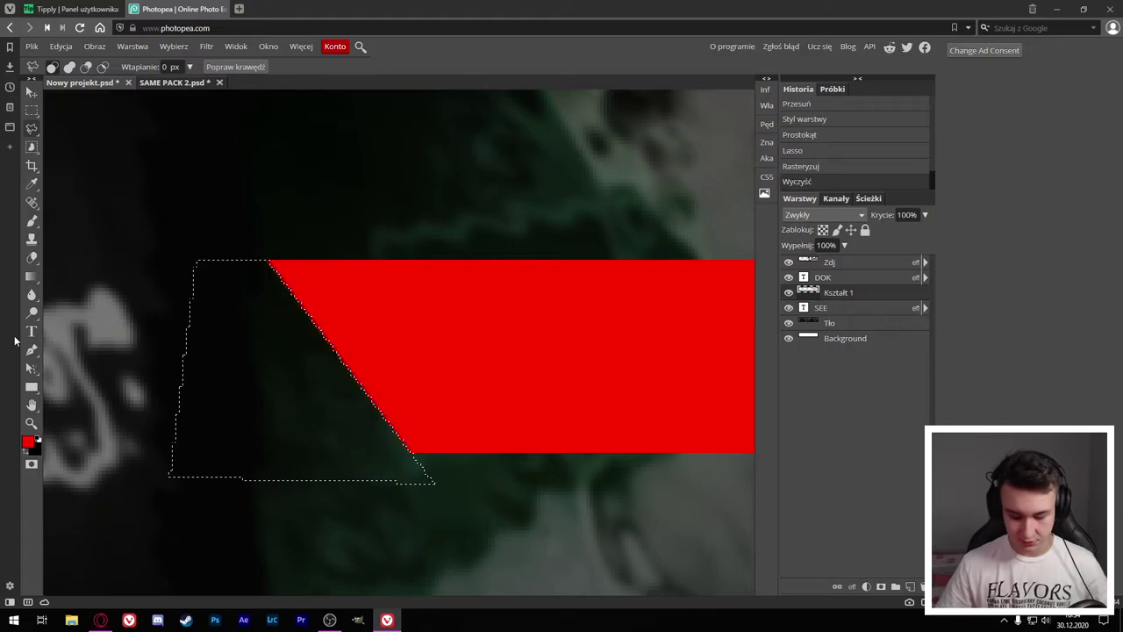
key(ctrl+d)
scroll(325, 376, down, 3)
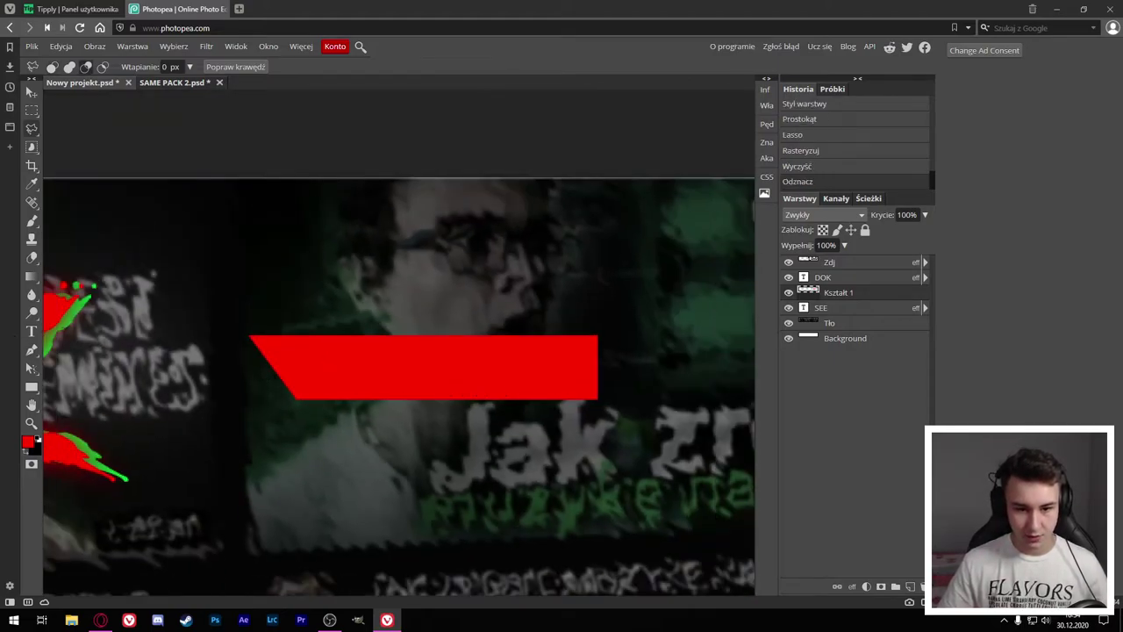
scroll(627, 370, up, 2)
scroll(586, 420, up, 1)
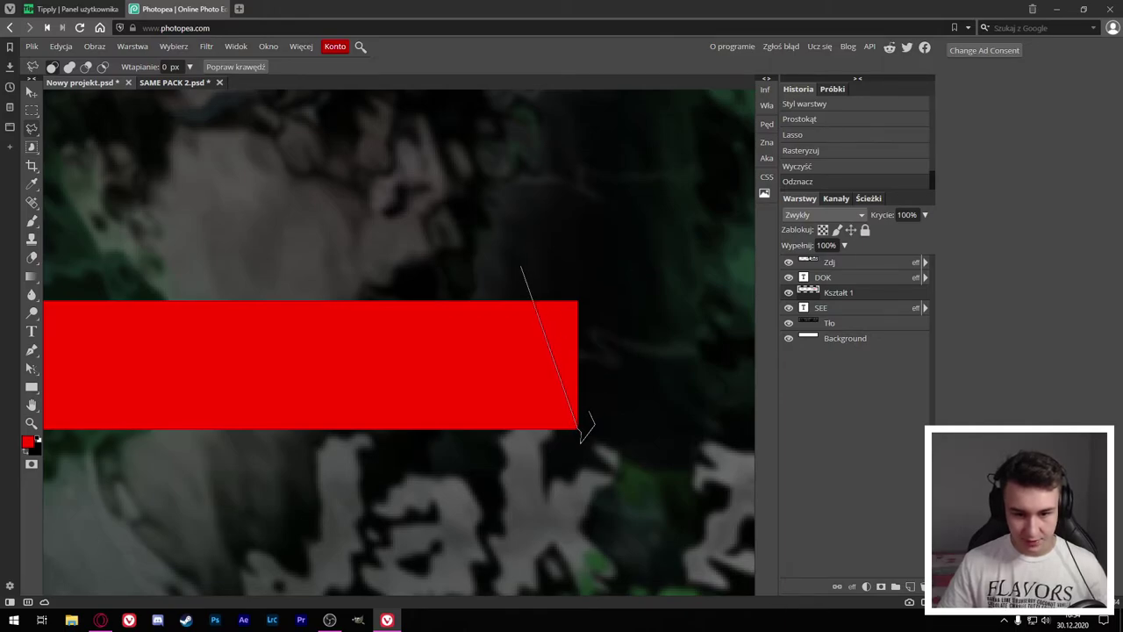
Step: Cut the rectangle's right end at an angle and clear the leftover selection
double_click(580, 441)
key(Delete)
key(ctrl+d)
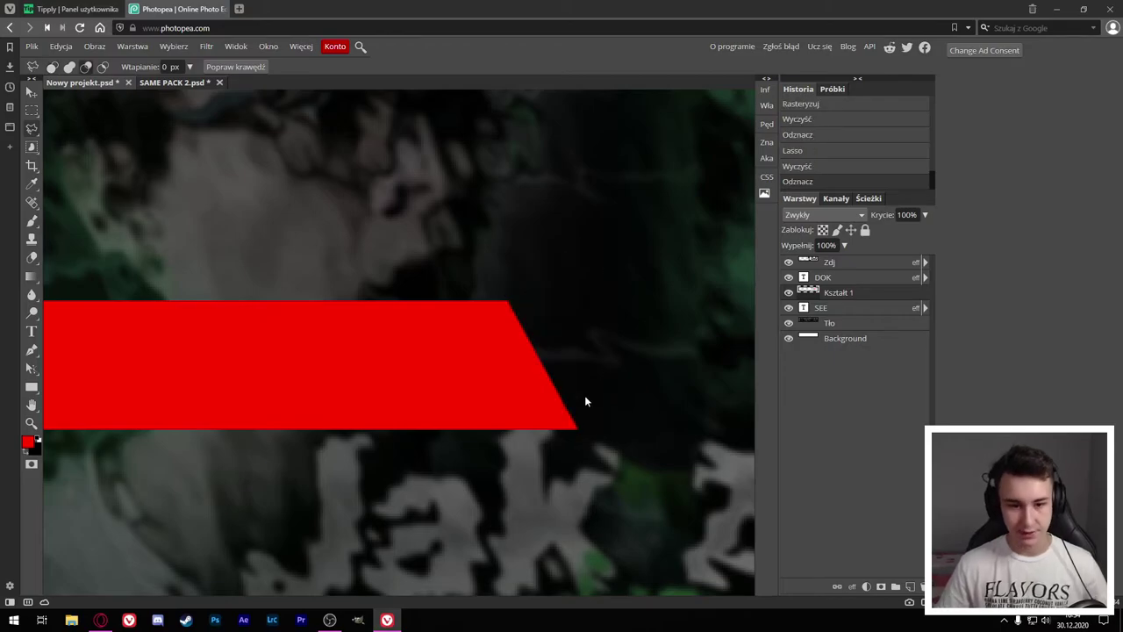
scroll(585, 395, down, 5)
scroll(349, 386, up, 3)
click(174, 46)
click(220, 152)
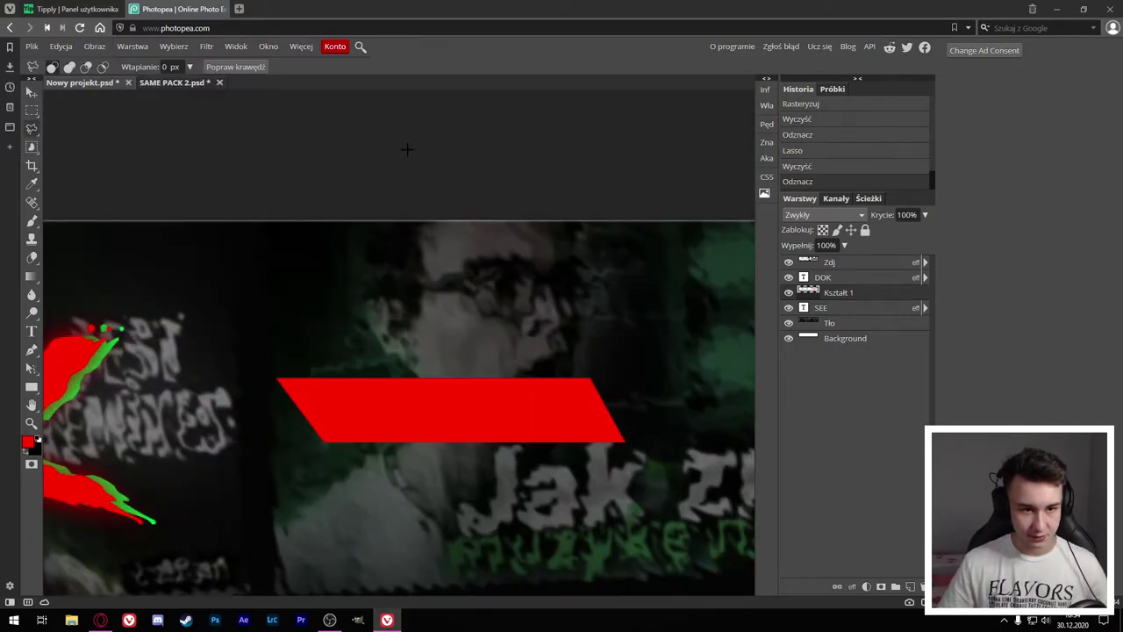
scroll(619, 345, up, 5)
key(ctrl+d)
scroll(621, 350, down, 1)
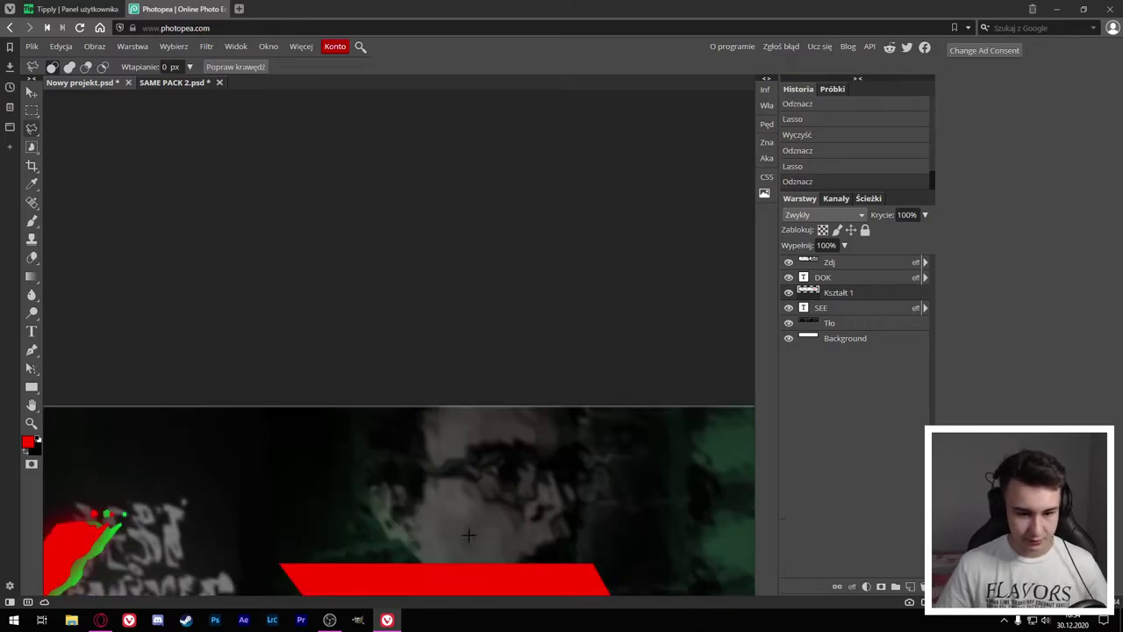
scroll(621, 350, down, 3)
Step: Flip the slanted red strip horizontally and move it further right
click(35, 97)
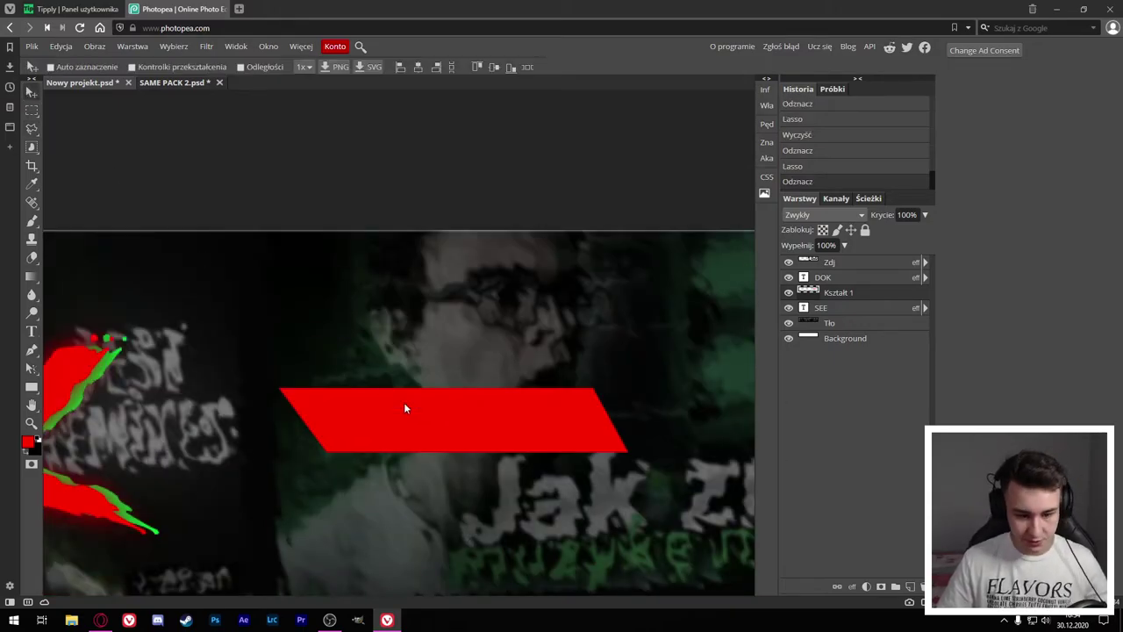
key(ctrl+t)
right_click(419, 385)
click(465, 561)
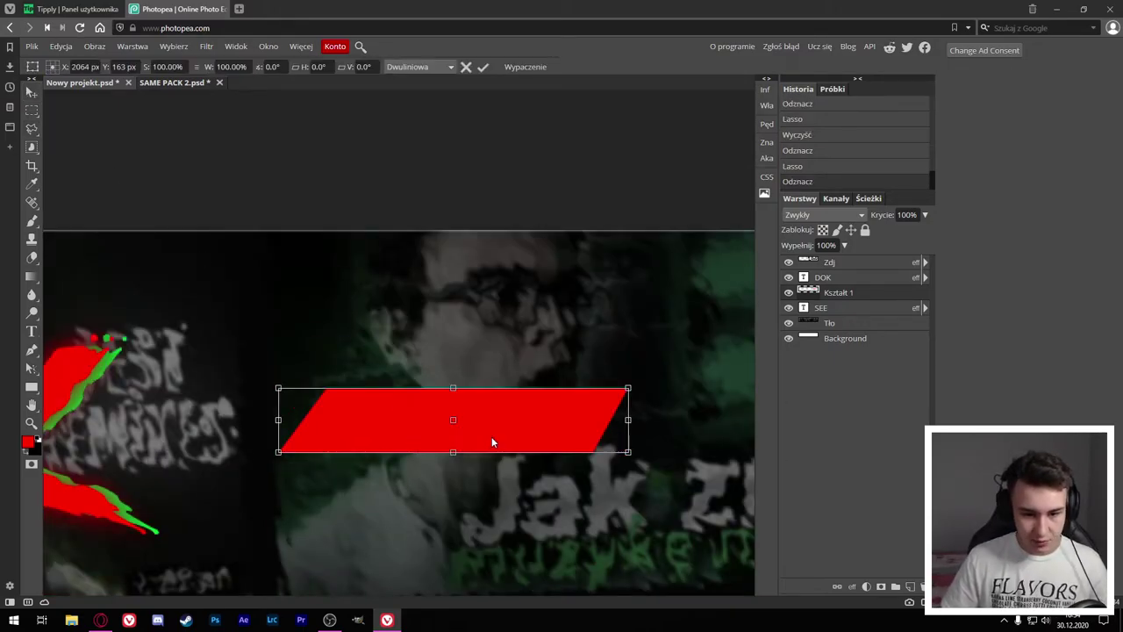
mouse_move(504, 432)
mouse_down()
mouse_move(632, 427)
mouse_move(568, 418)
mouse_up()
click(483, 67)
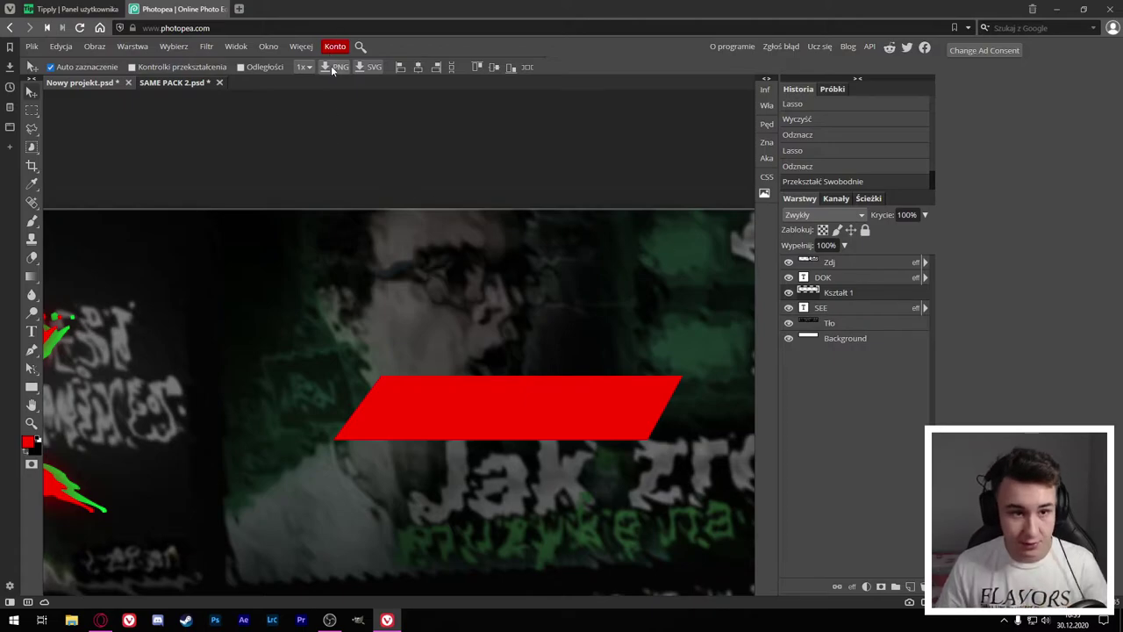
double_click(863, 293)
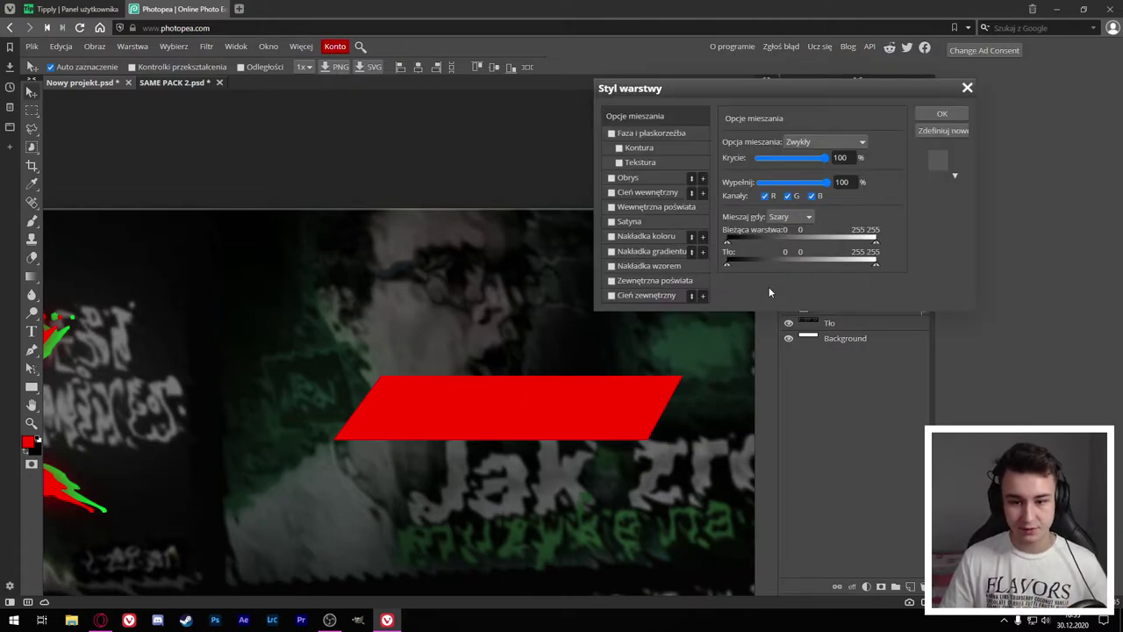
Step: Give Kształt 1 a black Color Overlay and lower its layer opacity
click(637, 238)
click(882, 163)
click(401, 349)
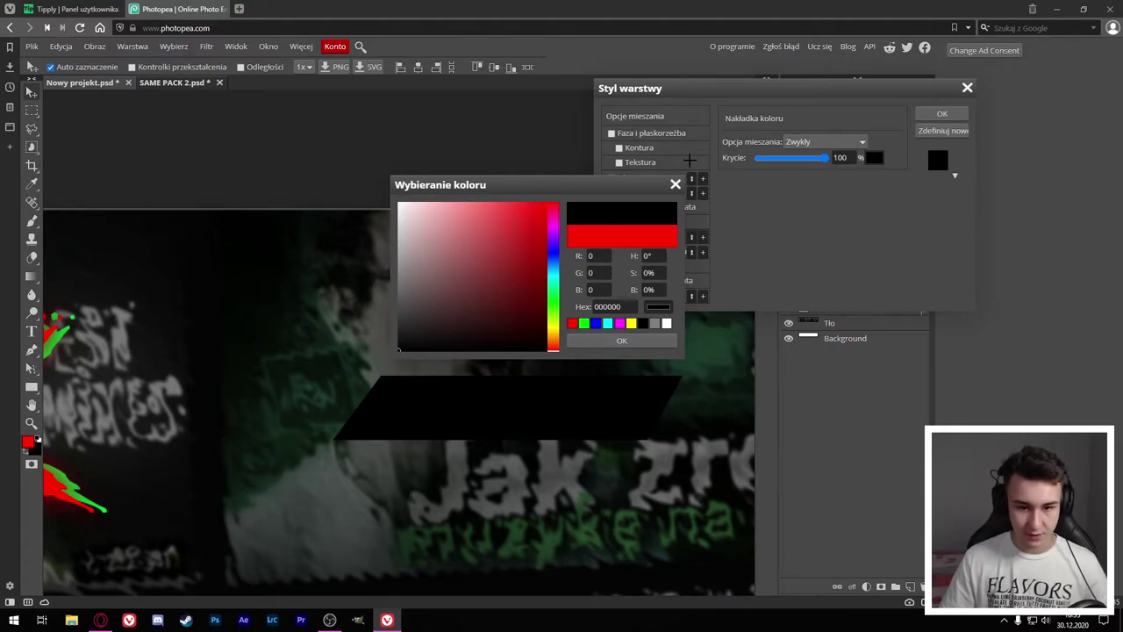
click(622, 340)
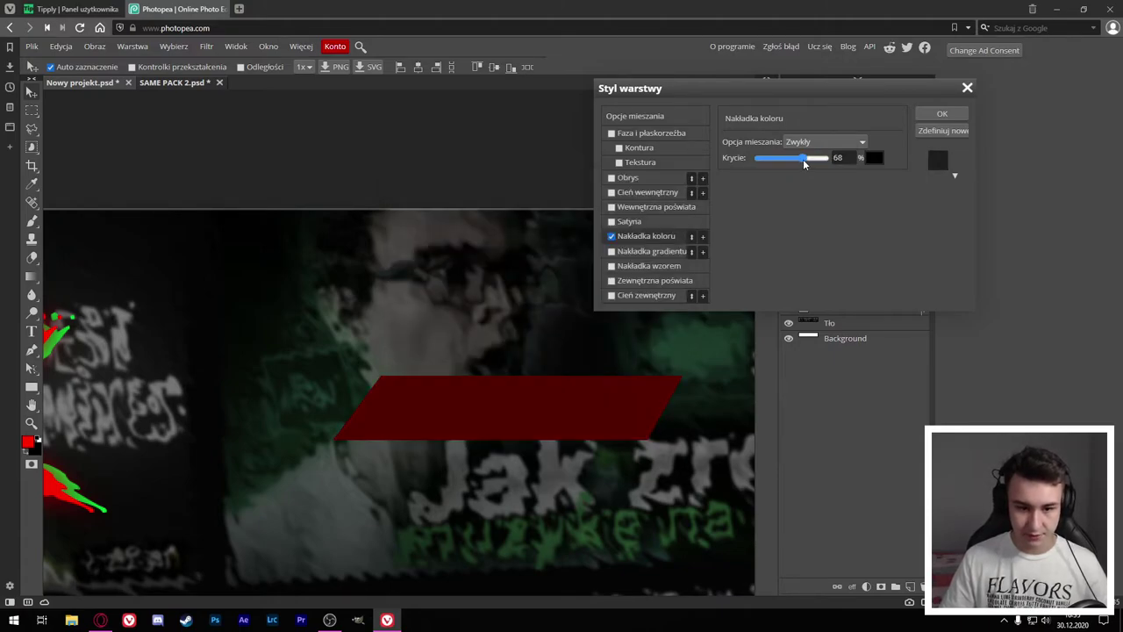
click(941, 114)
drag(875, 215, 874, 214)
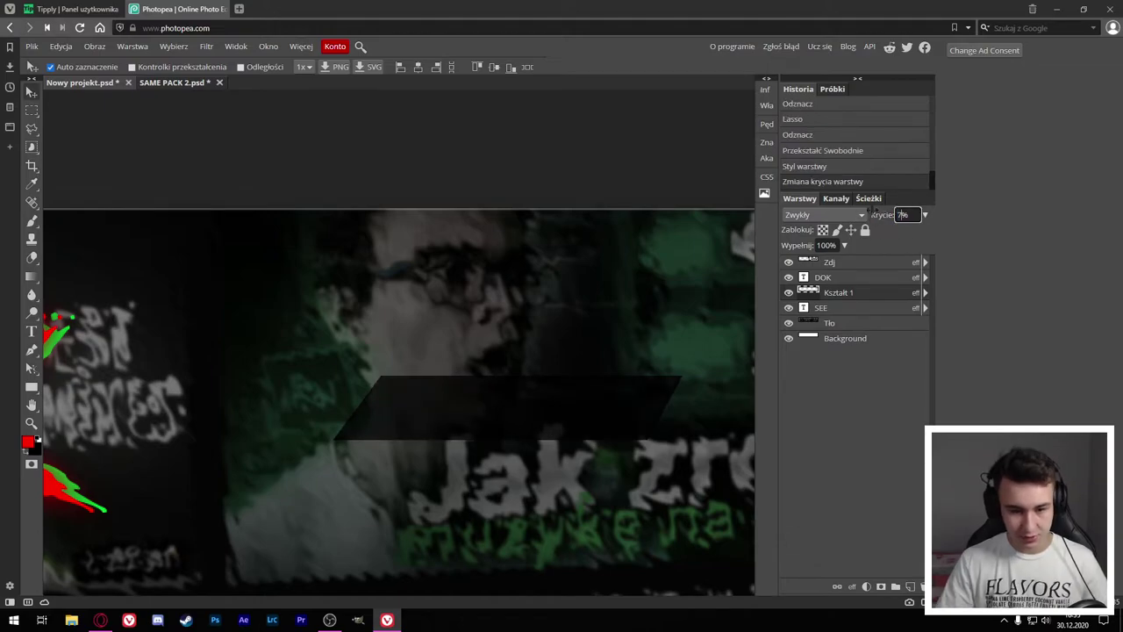
Step: Darken the Tło background with Hue/Saturation lightness -32
scroll(420, 348, down, 5)
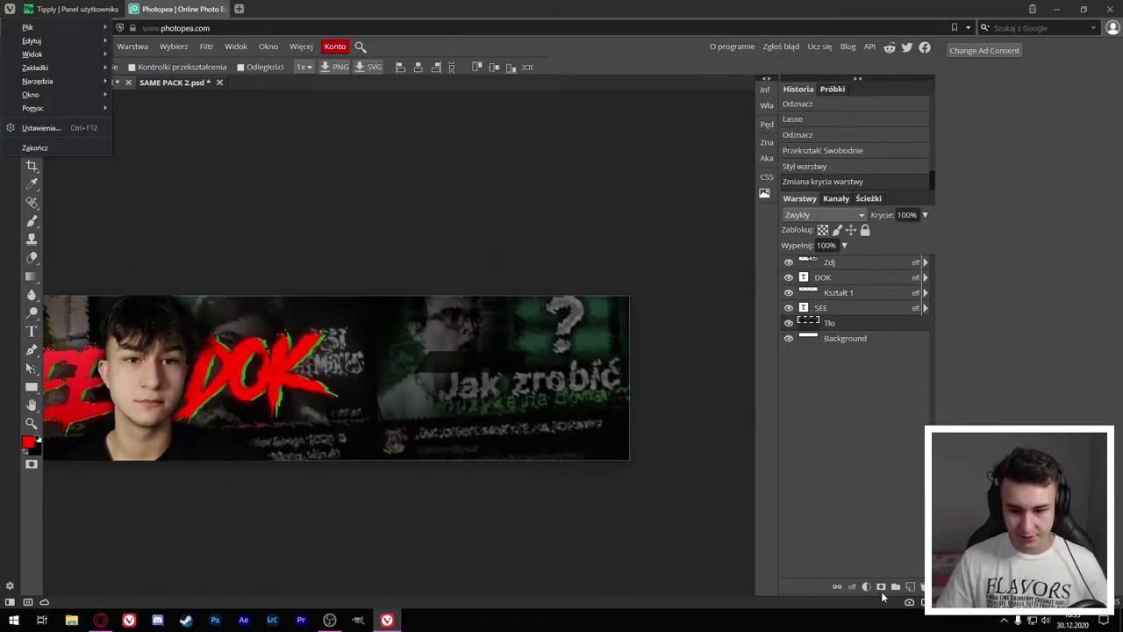
click(866, 587)
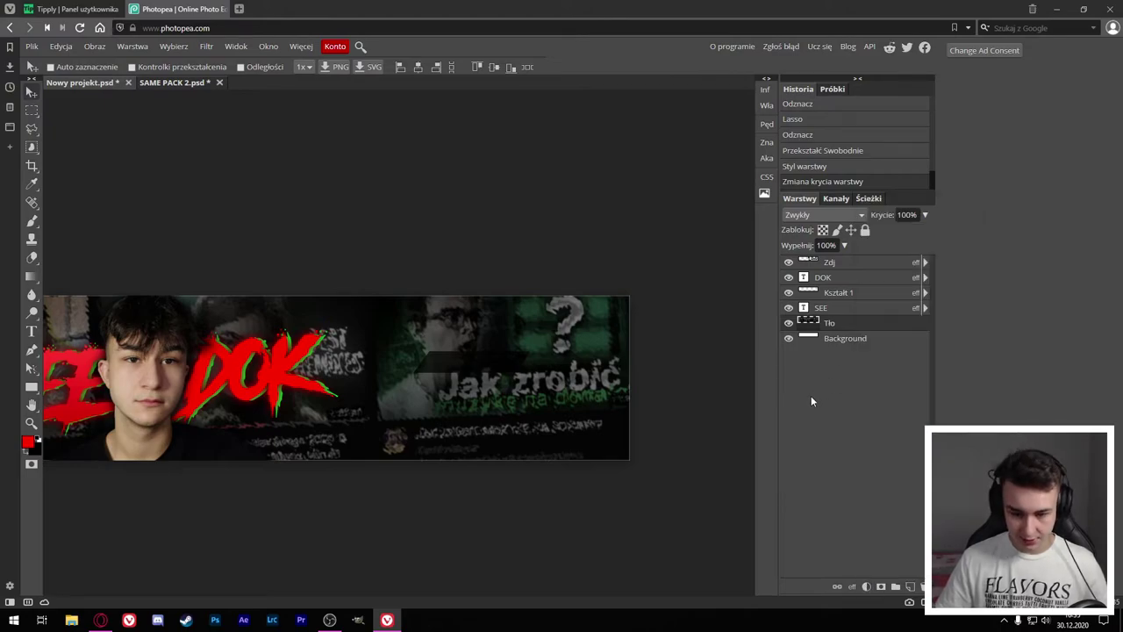
key(ctrl+u)
mouse_move(271, 233)
mouse_down()
mouse_move(232, 235)
mouse_move(243, 235)
mouse_up()
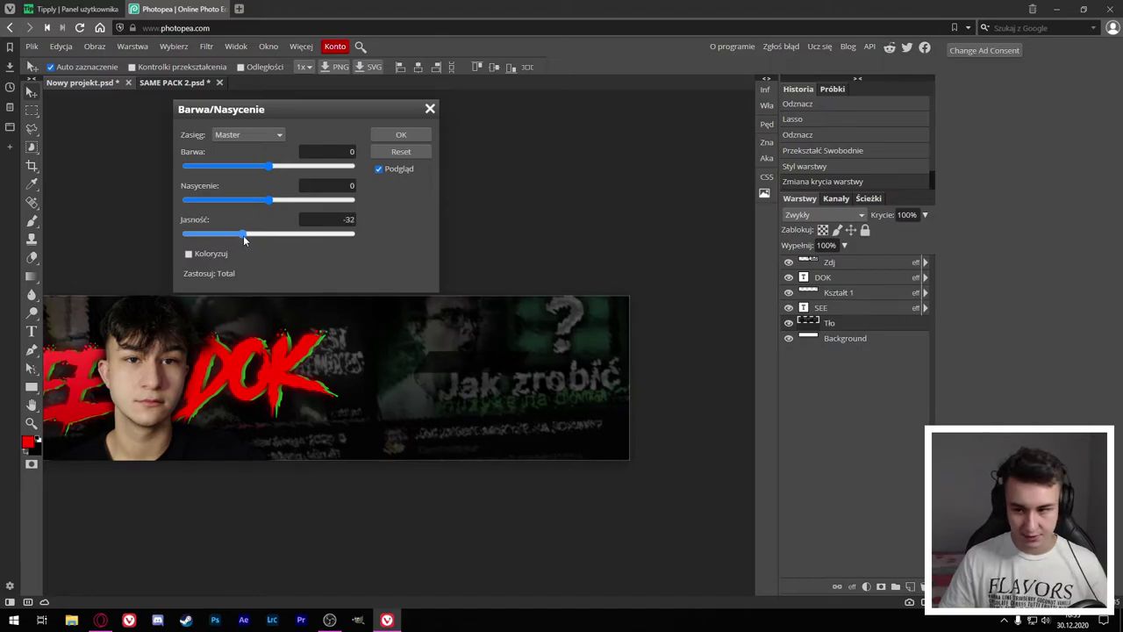
click(382, 138)
alt+scroll(330, 287, up, 5)
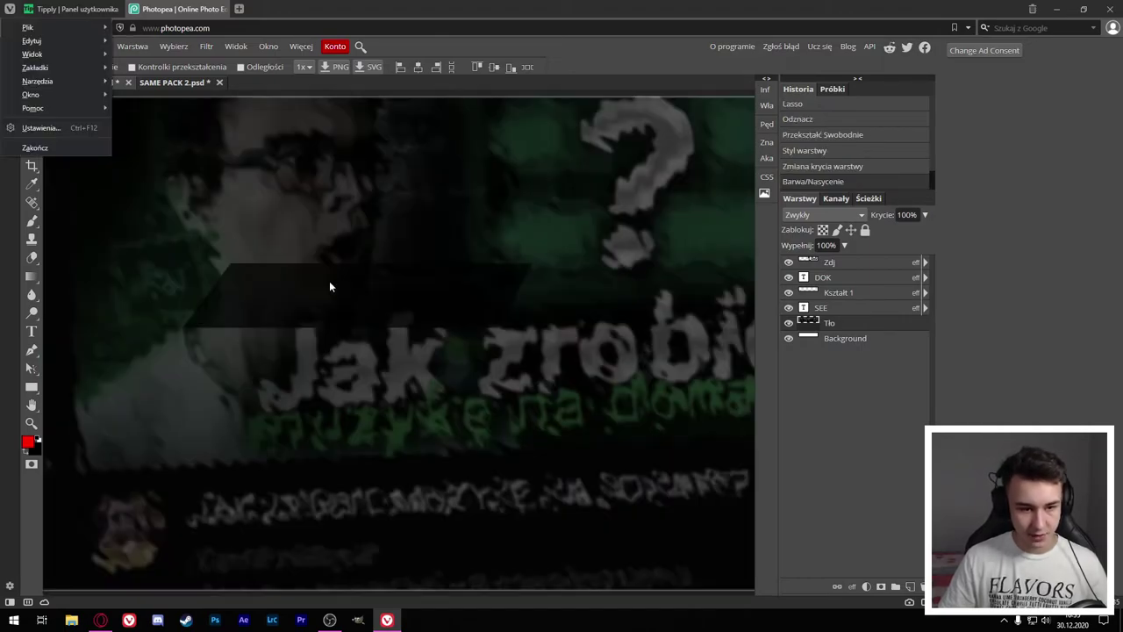
Step: Search Google Images for 'fb icon png' and copy the black Facebook logo image
click(238, 9)
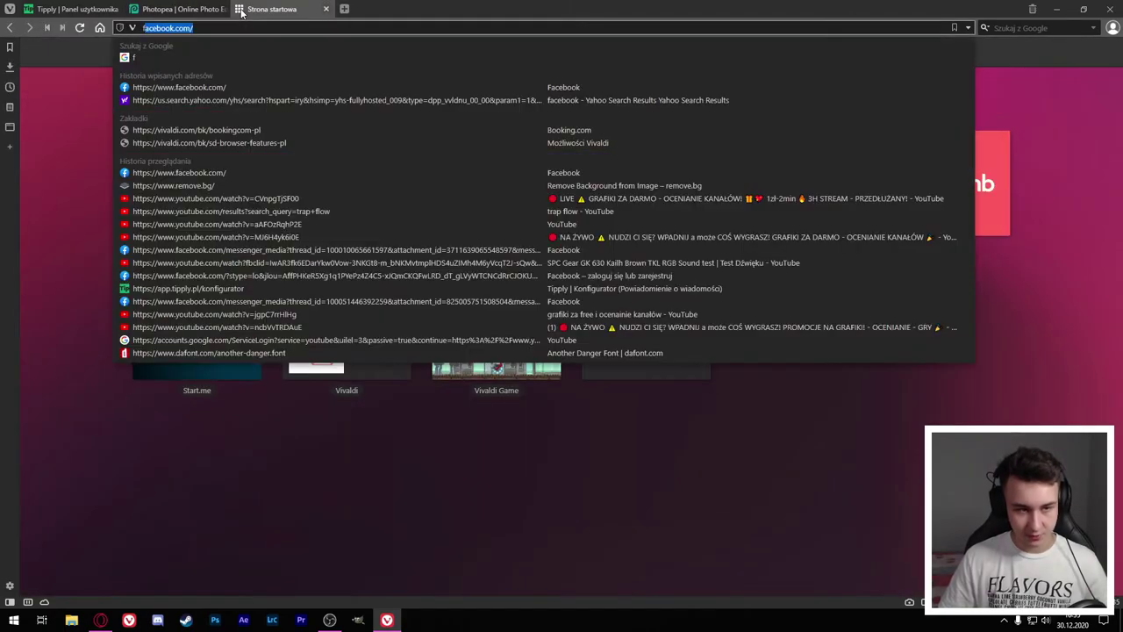
text(fb icpo)
key(BackSpace)
key(BackSpace)
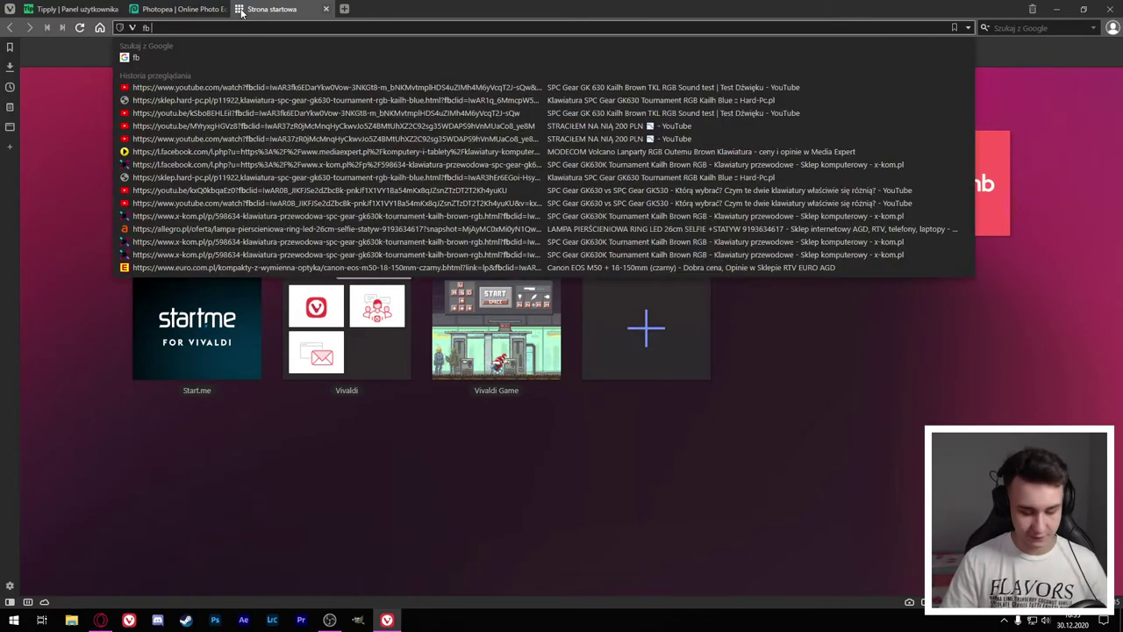
text(on ()
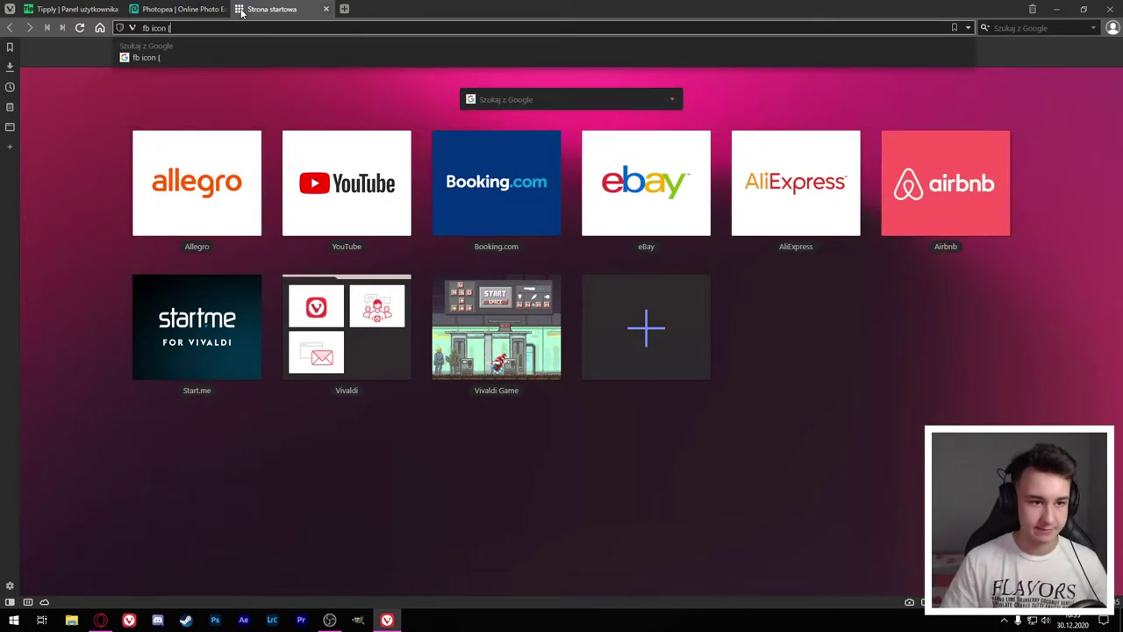
key(BackSpace)
key(BackSpace)
key(BackSpace)
text(n png)
key(Return)
click(835, 333)
right_click(911, 223)
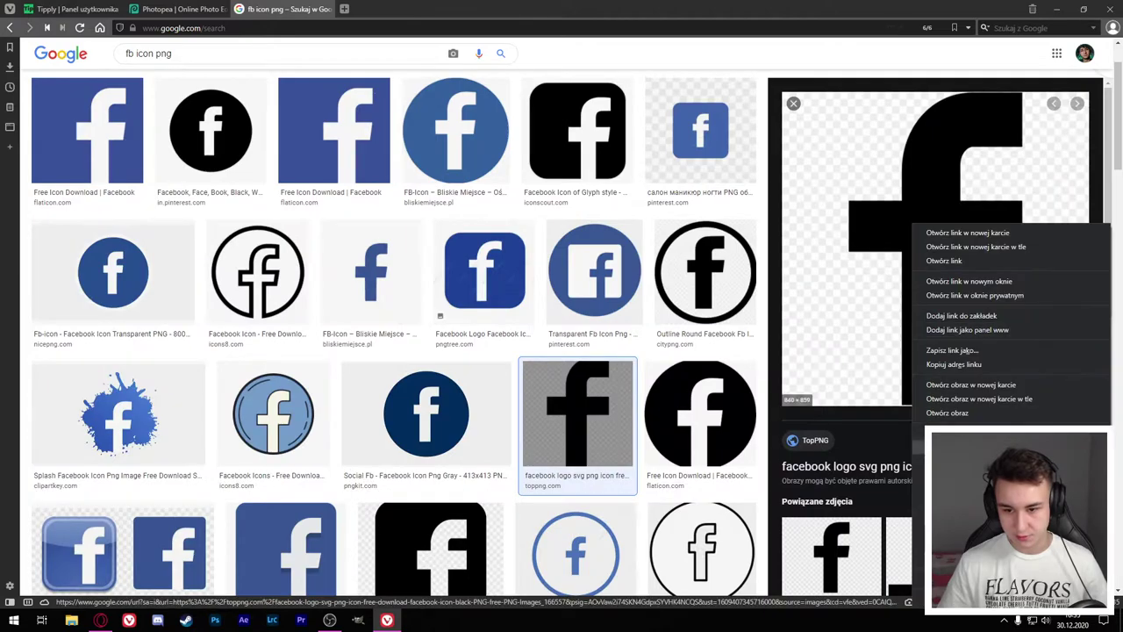
click(952, 441)
click(180, 9)
Step: Paste the Facebook logo, scale it down and place it right of the DOK title
key(ctrl+v)
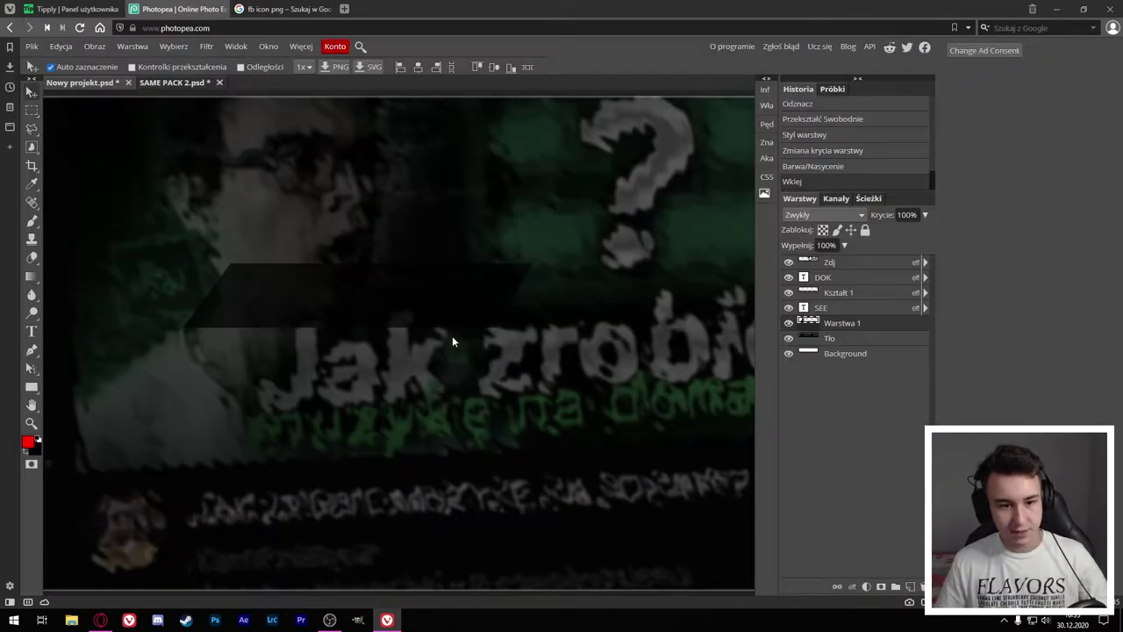
key(ctrl+t)
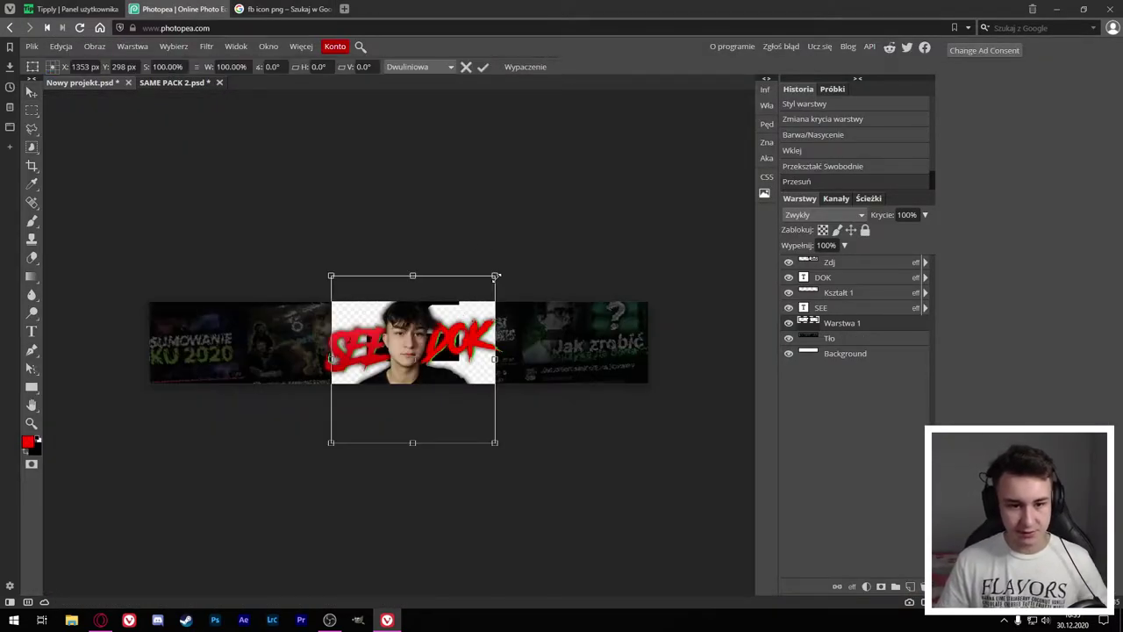
drag(496, 277, 465, 303)
drag(506, 356, 535, 346)
key(Return)
scroll(462, 394, up, 3)
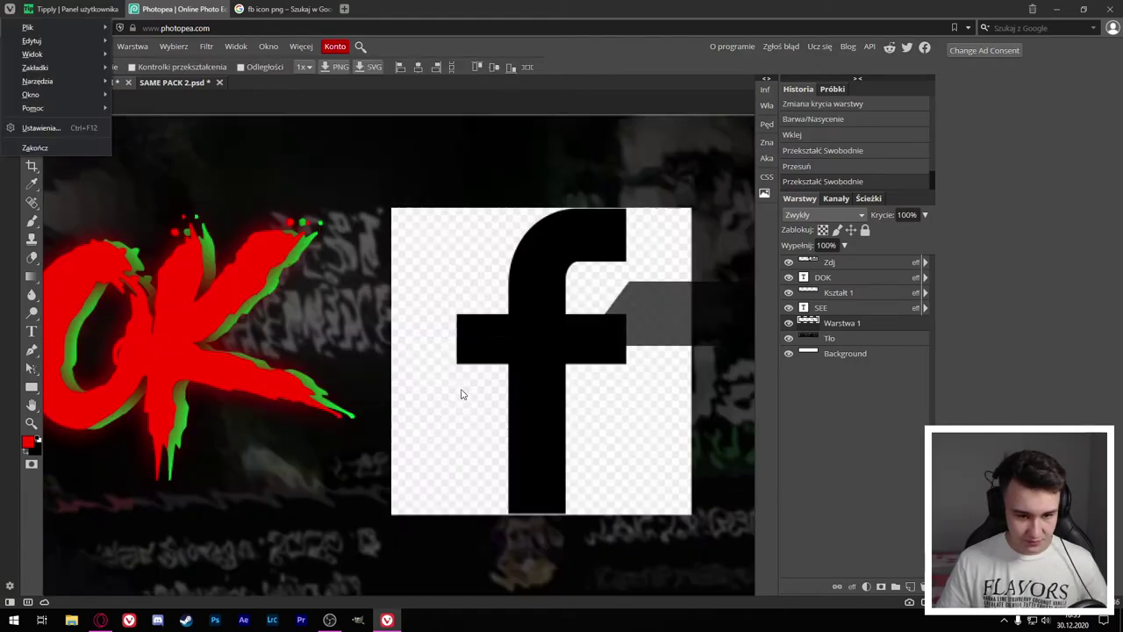
key(Escape)
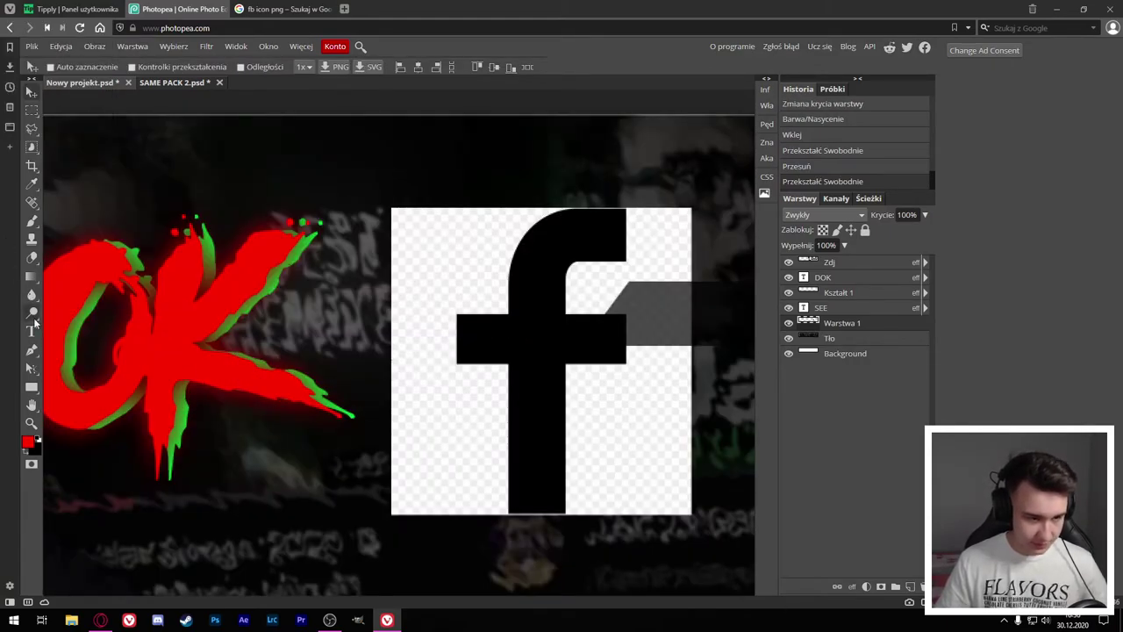
right_click(32, 146)
Step: Remove the white background around the f with the Magic Wand
click(88, 182)
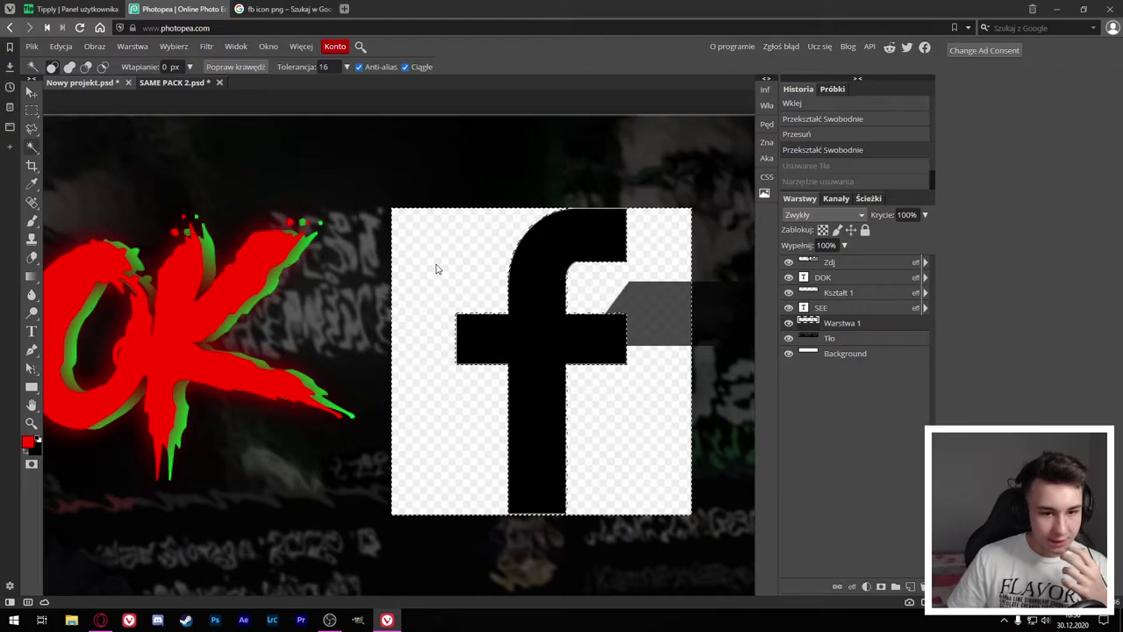
click(454, 288)
key(Delete)
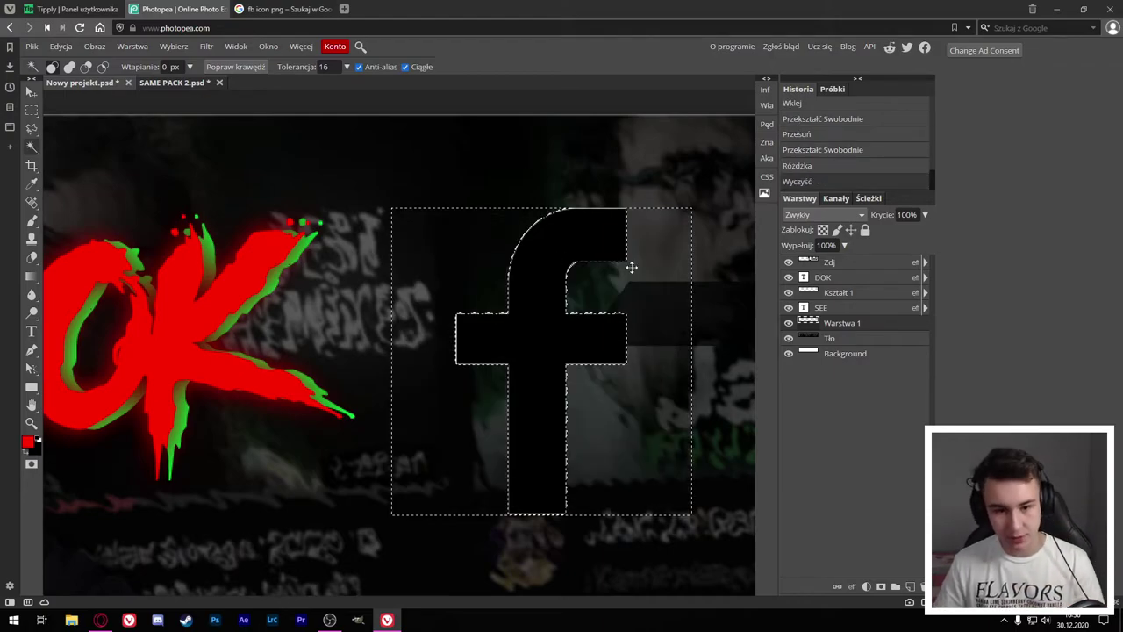
key(ctrl+d)
alt+scroll(669, 322, up, 2)
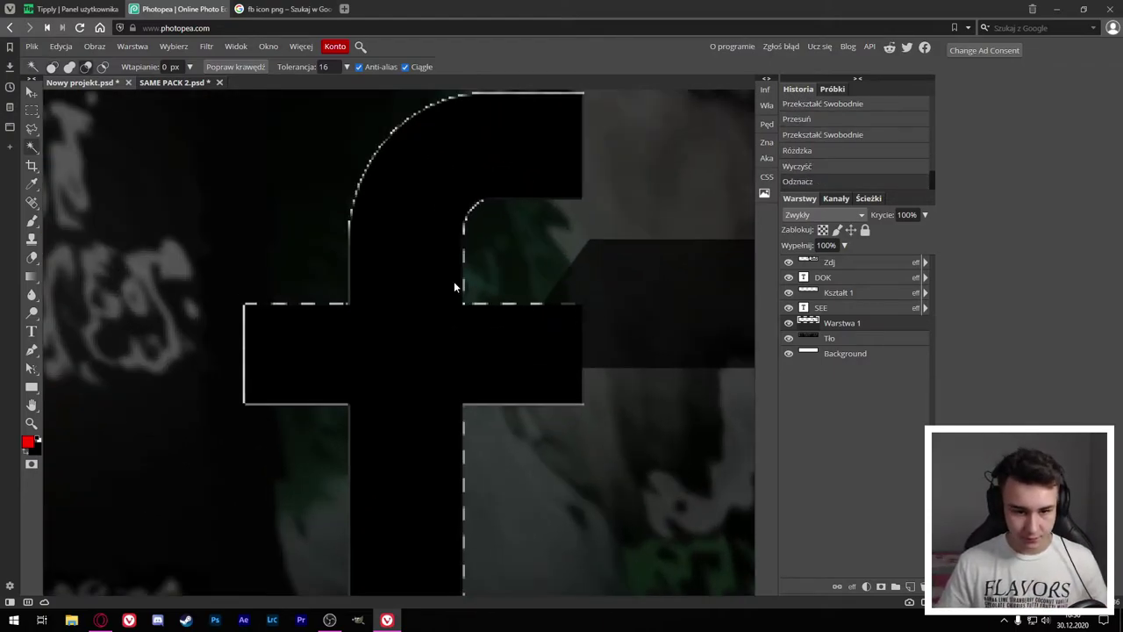
Step: Give the f icon layer a white Color Overlay
click(857, 323)
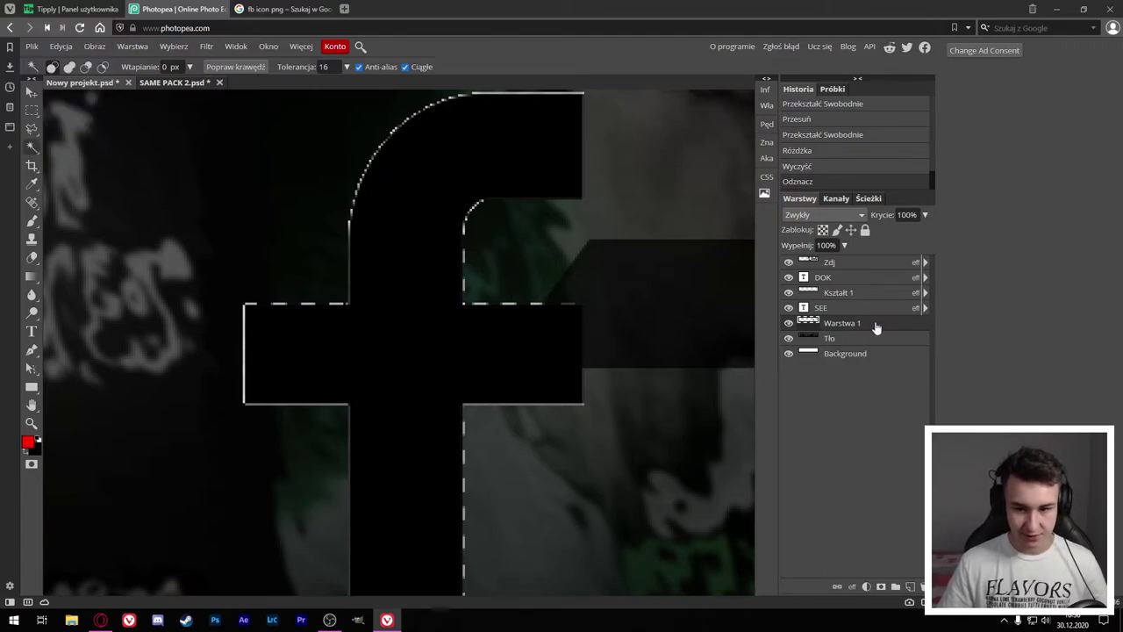
double_click(857, 323)
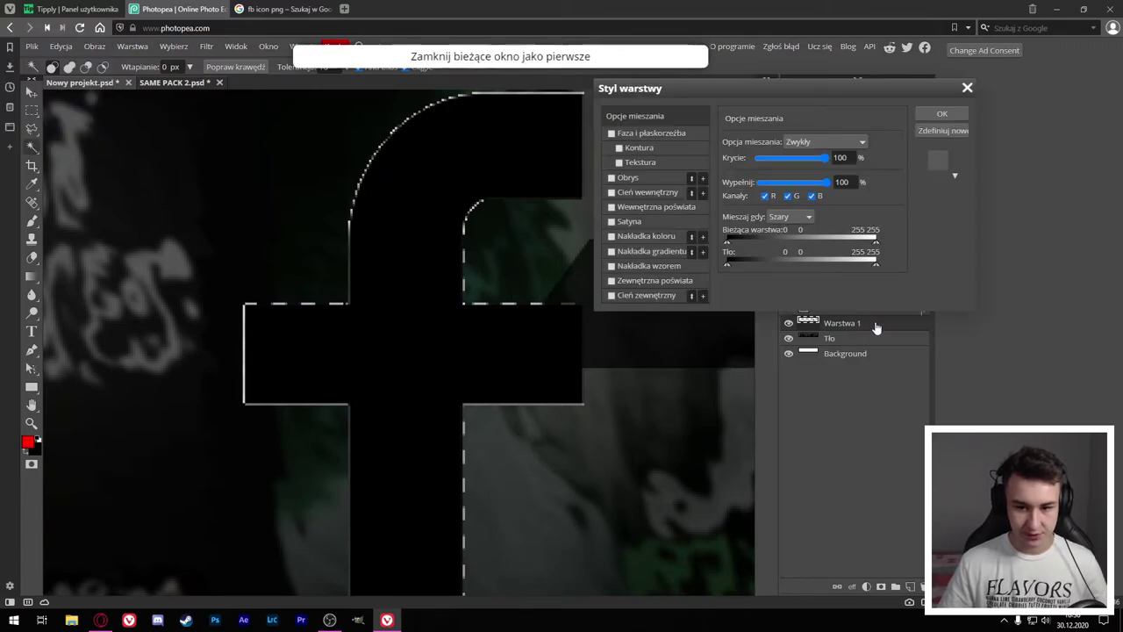
click(613, 237)
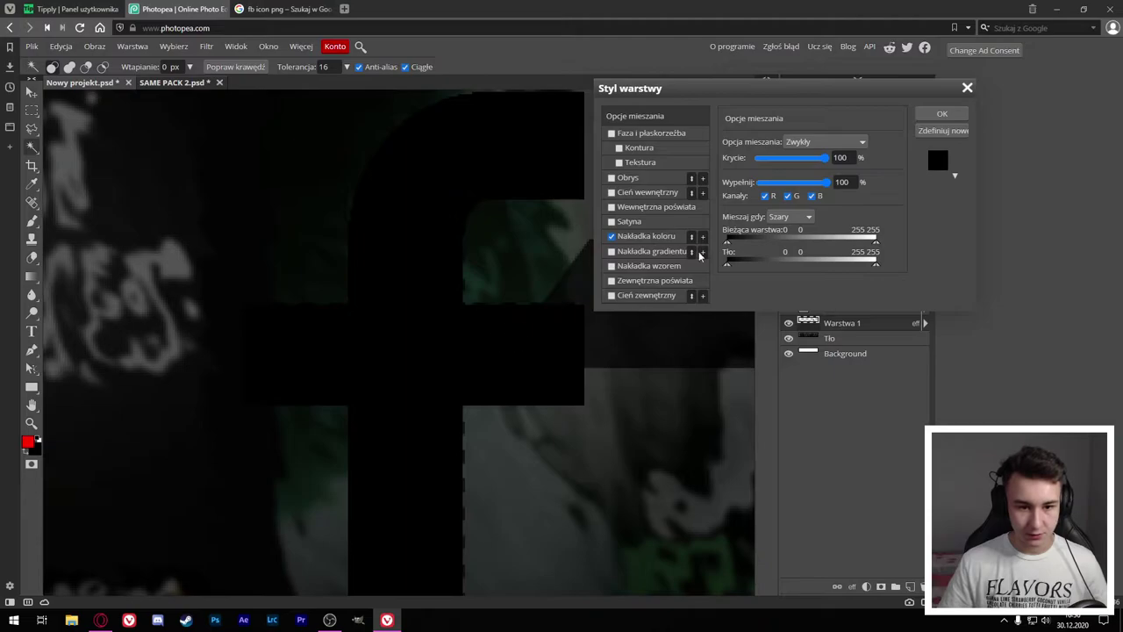
click(638, 237)
click(875, 157)
drag(474, 263, 247, 67)
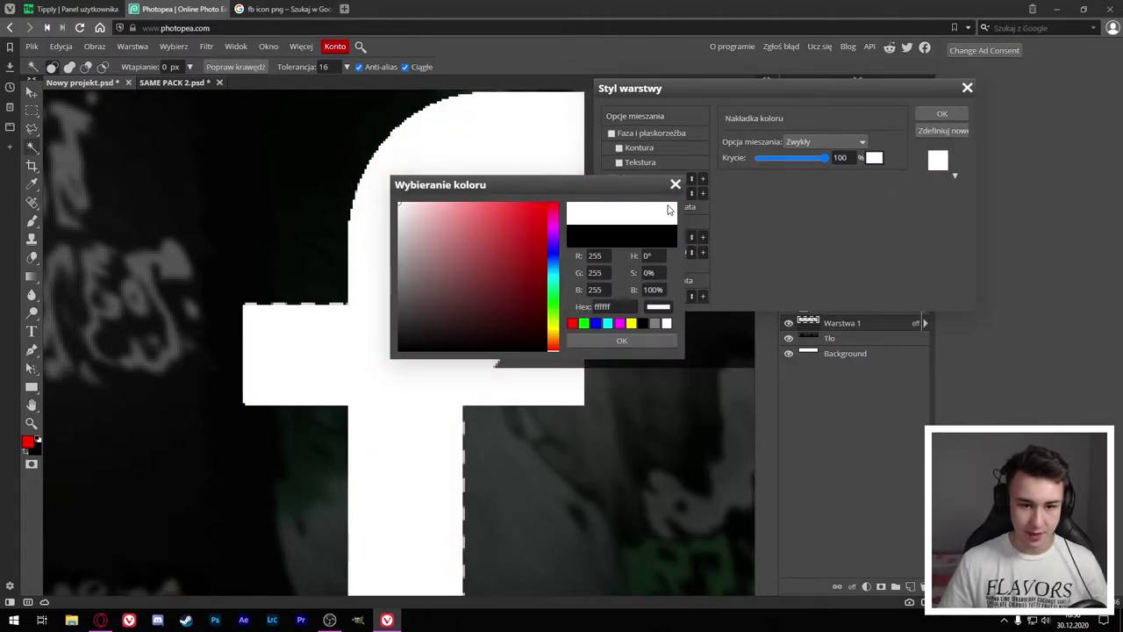
click(599, 340)
click(945, 114)
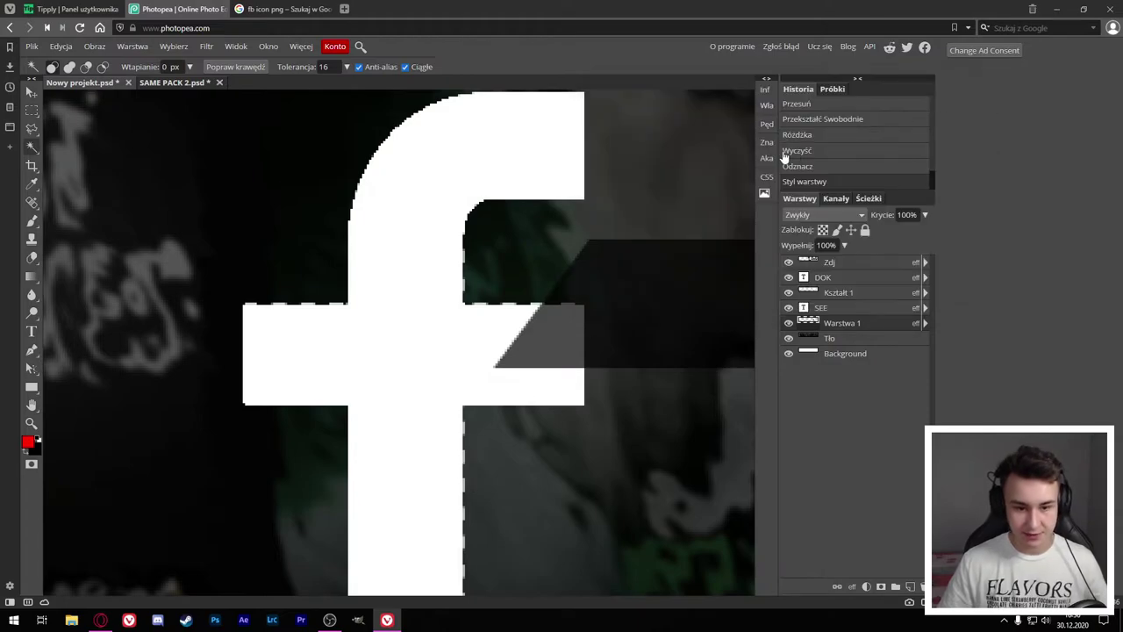
Step: Scale the white f to about 28%, move it onto the dark bar above Kształt 1
key(ctrl+t)
drag(243, 93, 275, 164)
key(Return)
key(ctrl+minus)
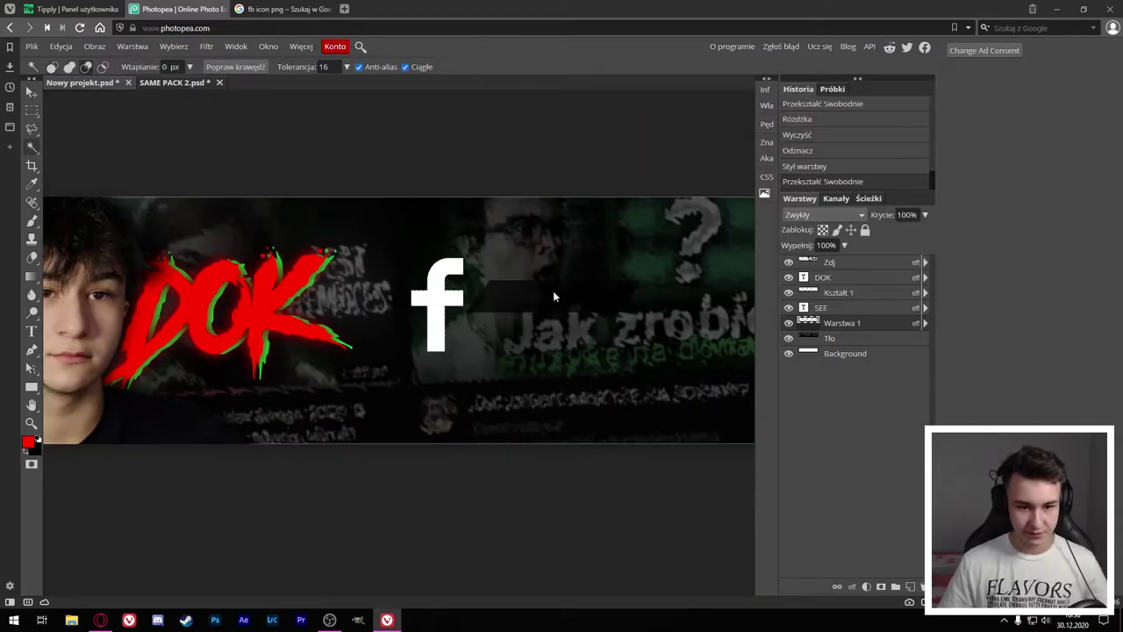
scroll(562, 285, up, 2)
key(ctrl+t)
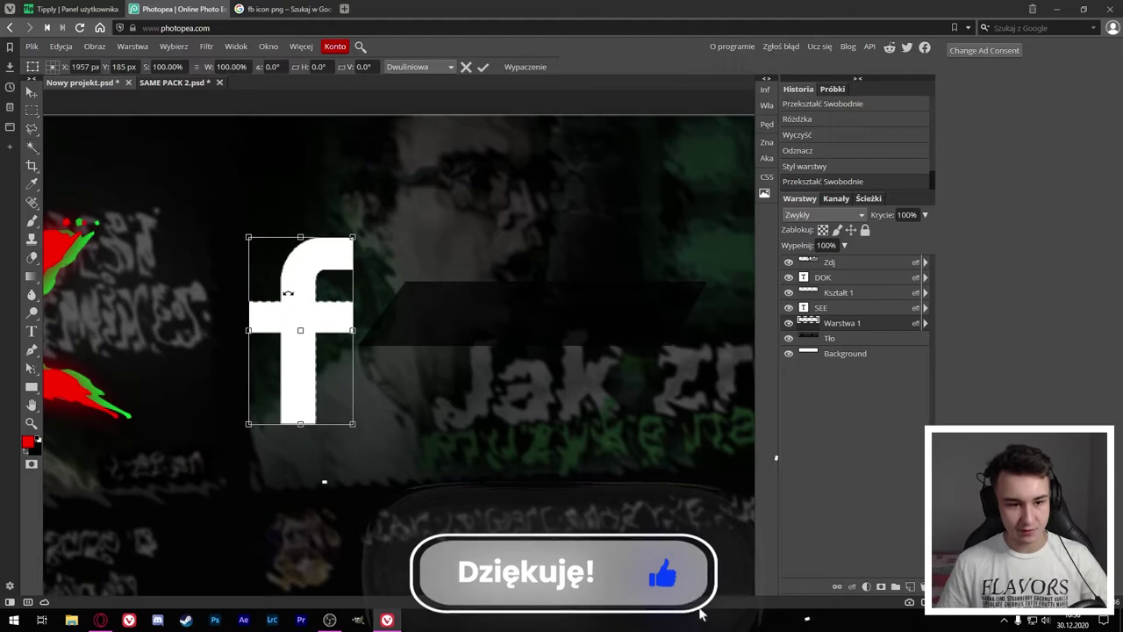
drag(249, 236, 309, 292)
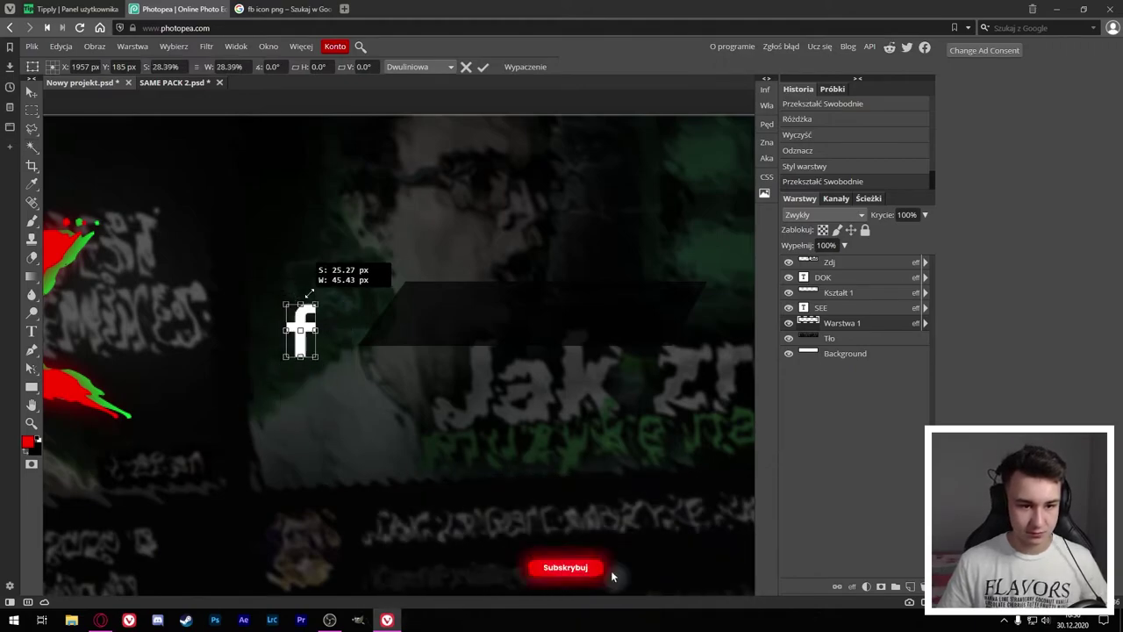
drag(300, 330, 431, 318)
key(Return)
key(ctrl+plus)
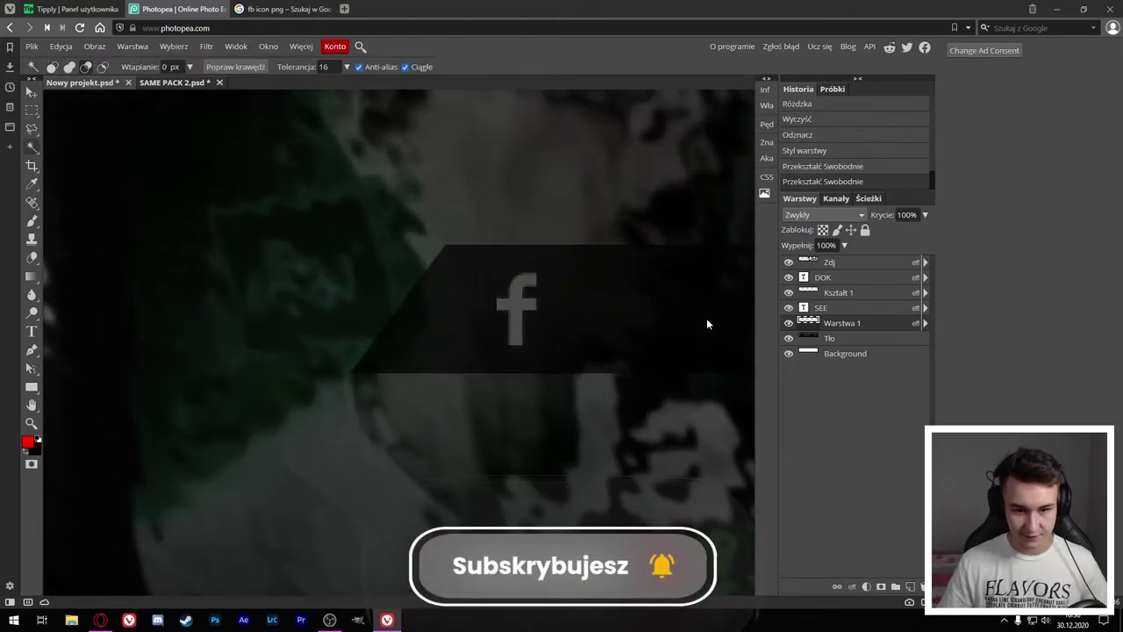
drag(839, 323, 878, 264)
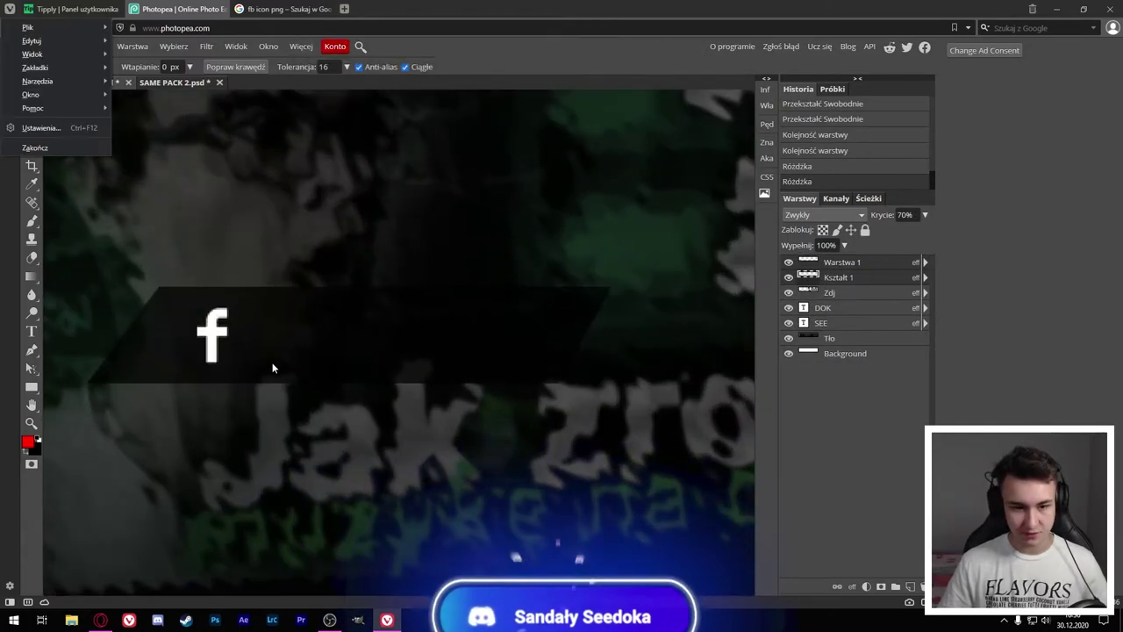
Step: Type white SEEDOK text and move it up beside the f icon
key(t)
click(317, 449)
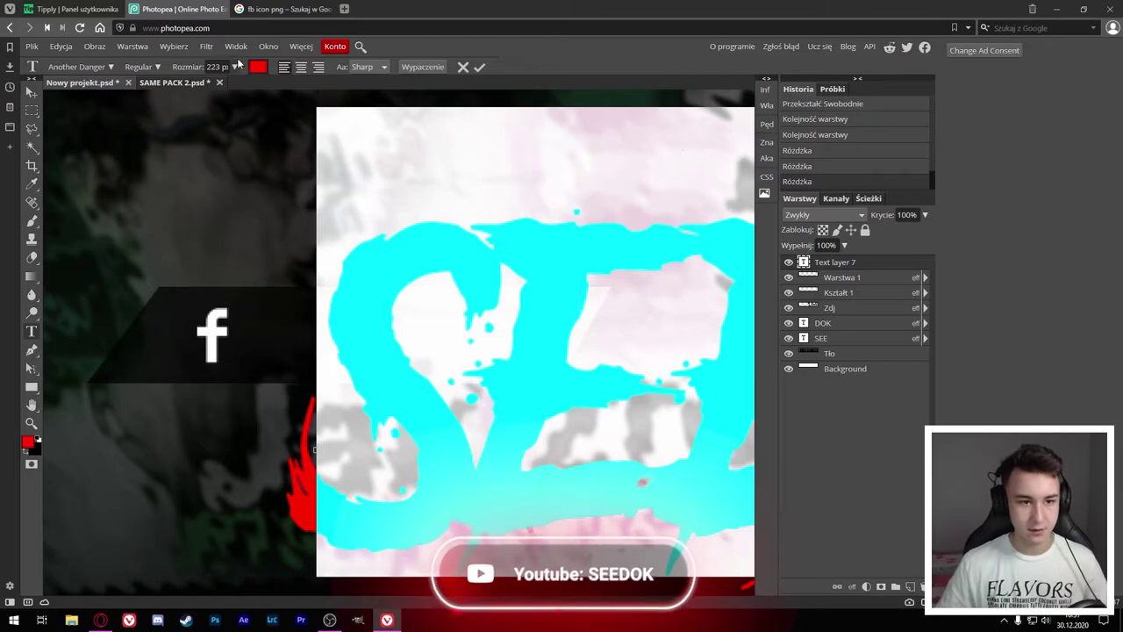
click(259, 69)
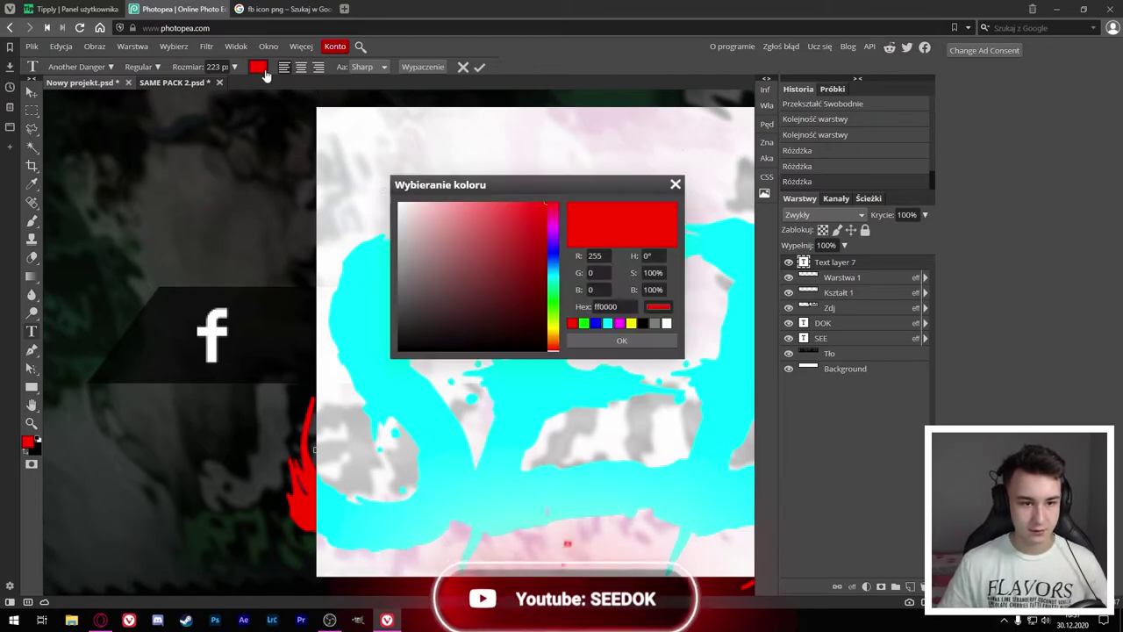
click(666, 323)
click(621, 340)
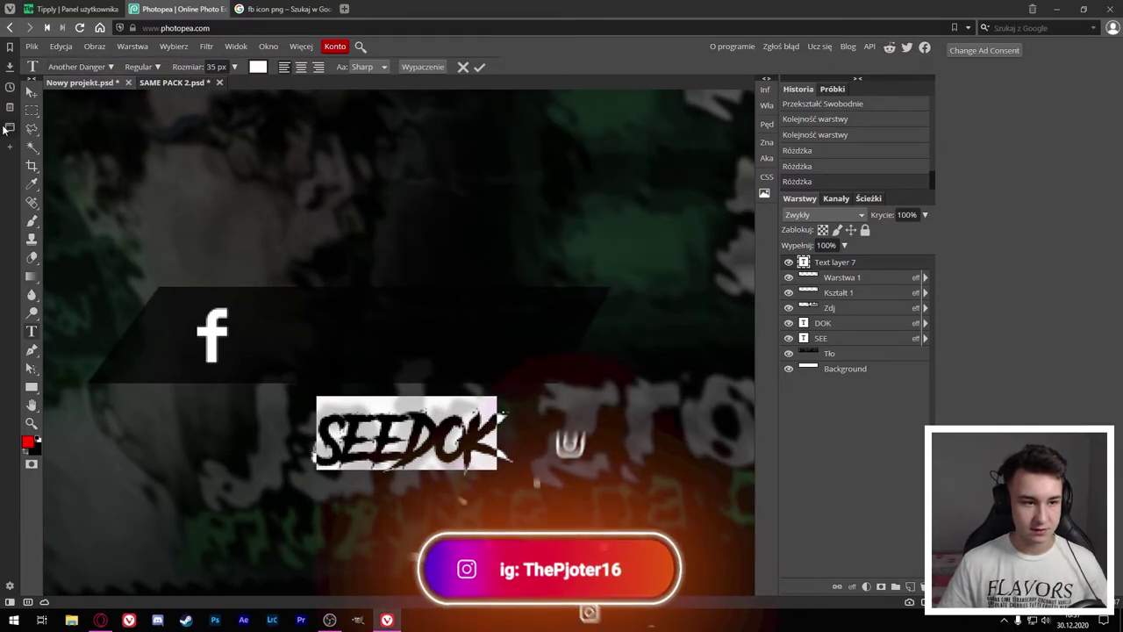
click(32, 92)
drag(324, 432, 301, 325)
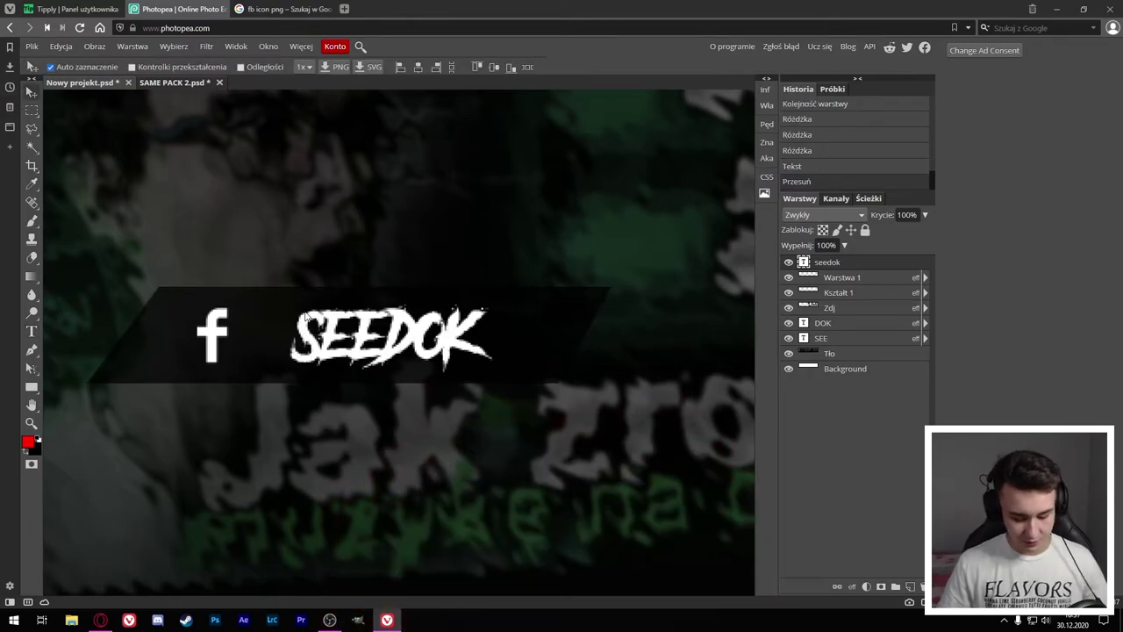
Step: Scale SEEDOK to about 81% and line it up with the f
key(ctrl+t)
drag(492, 305, 462, 309)
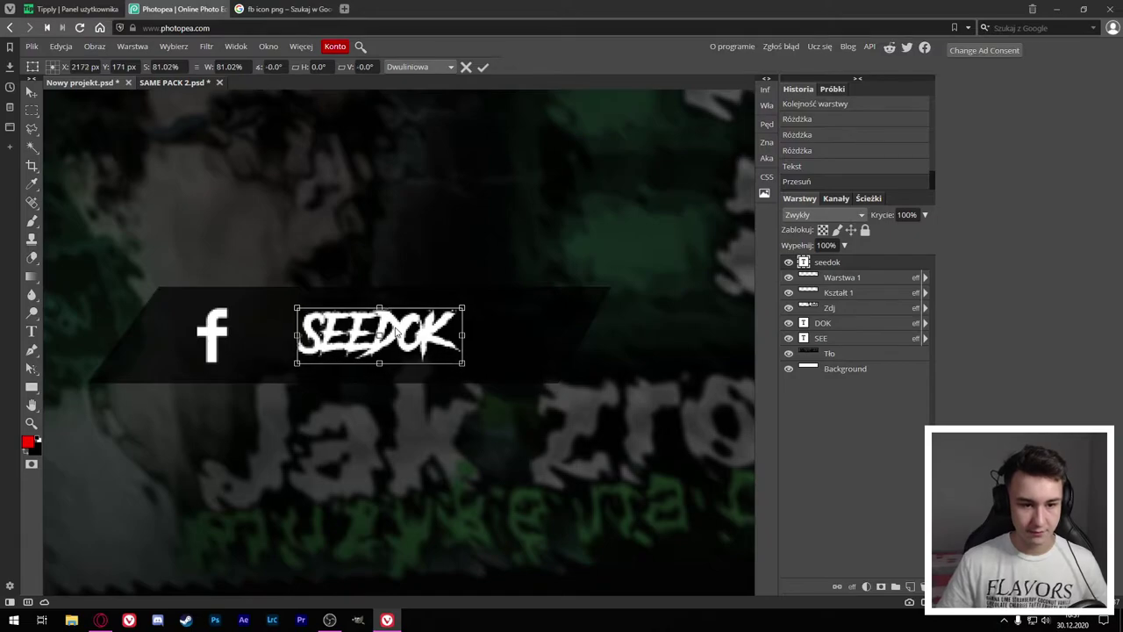
drag(397, 332, 389, 333)
Step: Commit the SEEDOK resize and rename the f icon's layer to fb
click(485, 68)
scroll(197, 401, down, 3)
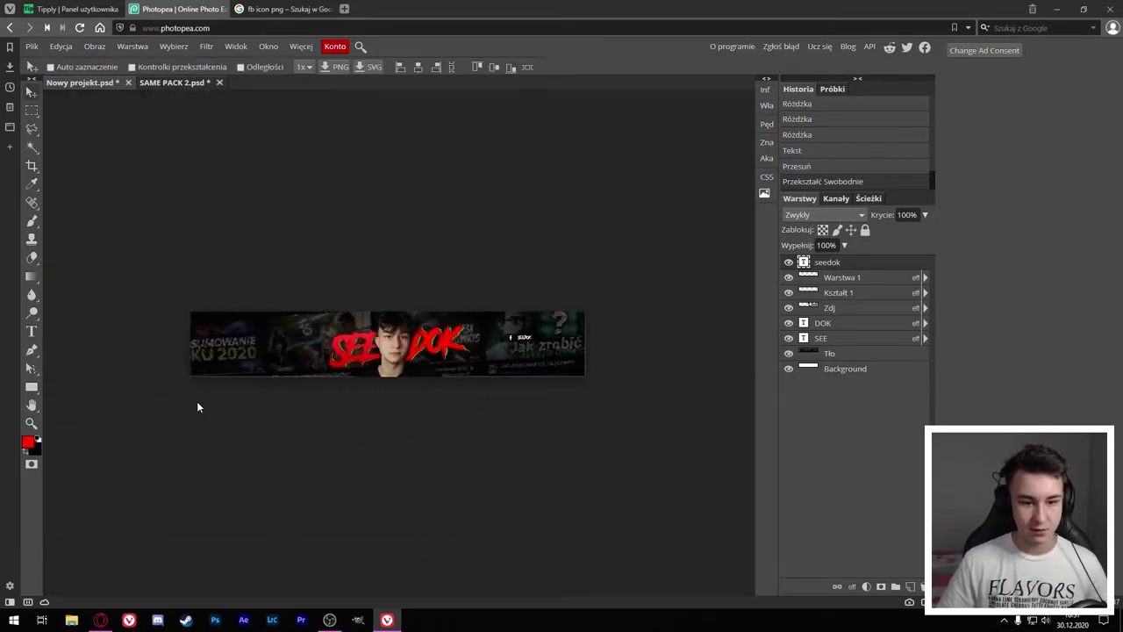
scroll(654, 333, up, 2)
scroll(684, 323, up, 2)
key(alt)
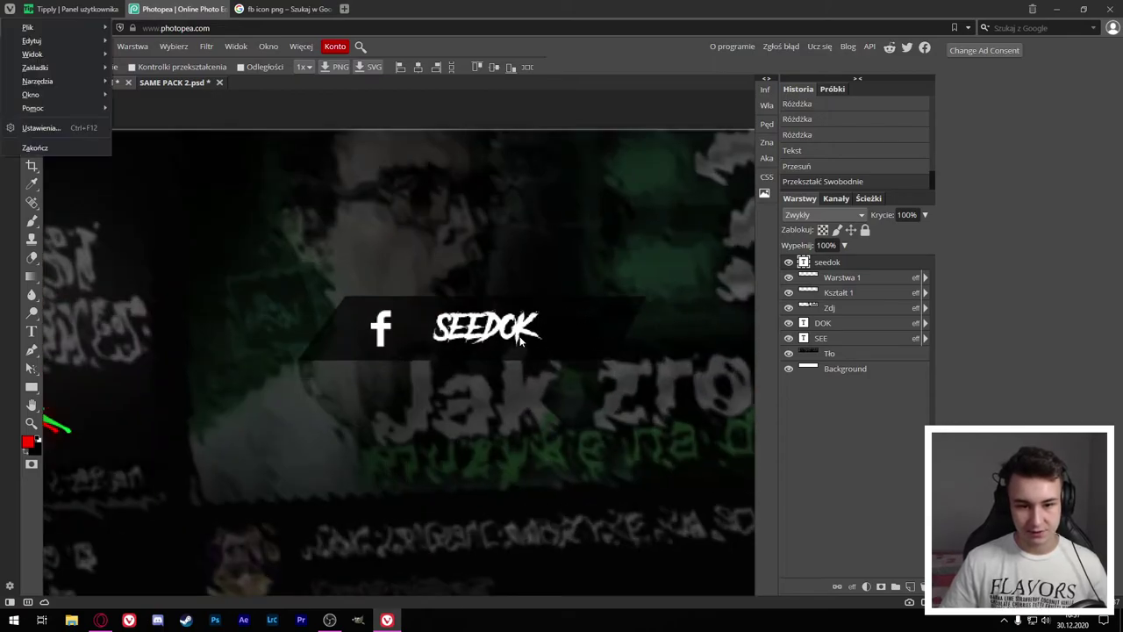
key(Escape)
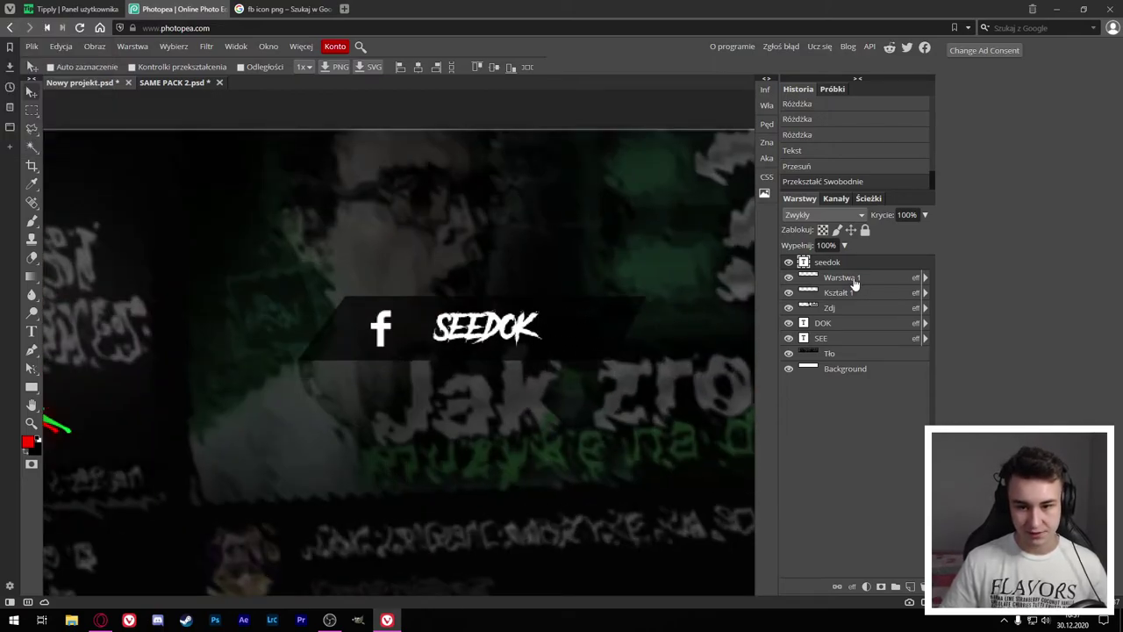
click(855, 279)
double_click(855, 280)
text(fb)
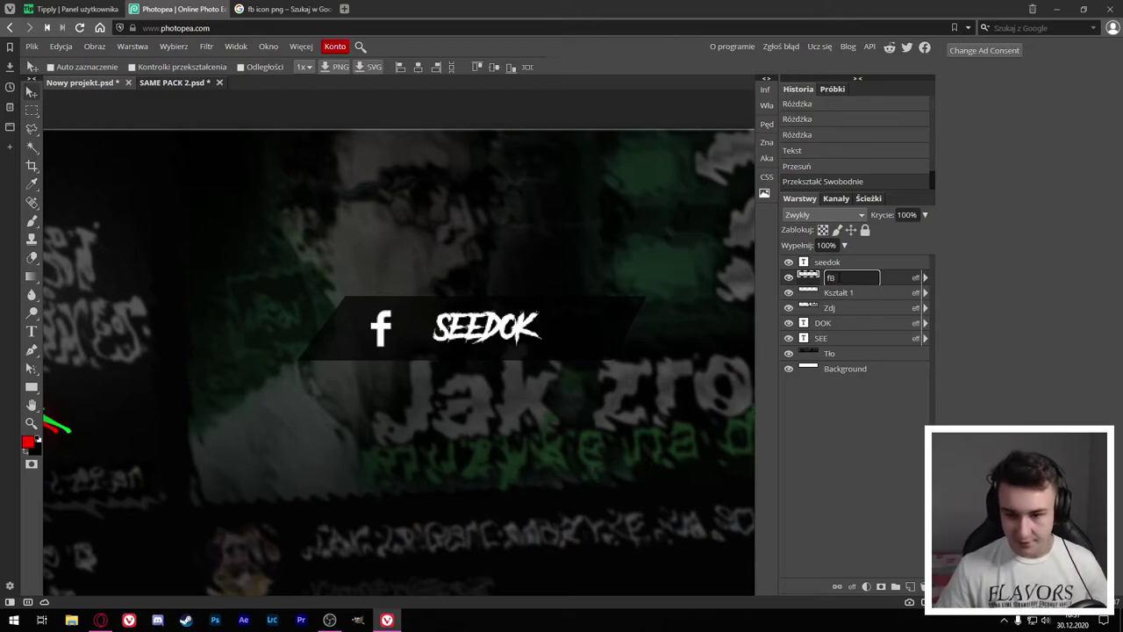
key(Return)
Step: Group the seedok, fb and Kształt 1 bar layers into a folder named Fb
click(851, 295)
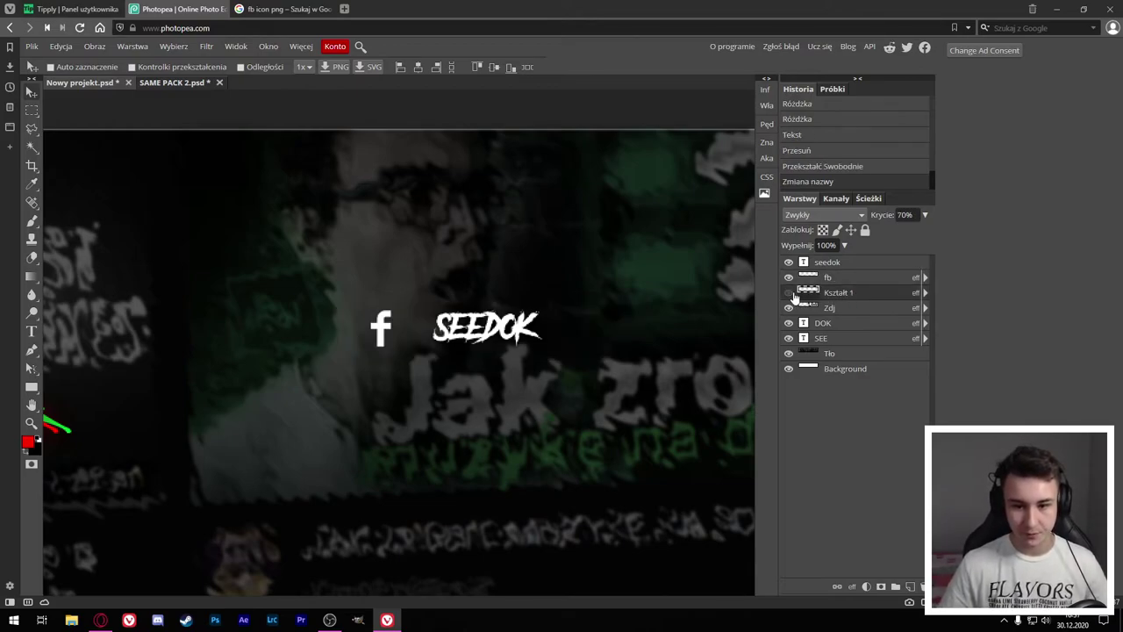
click(838, 264)
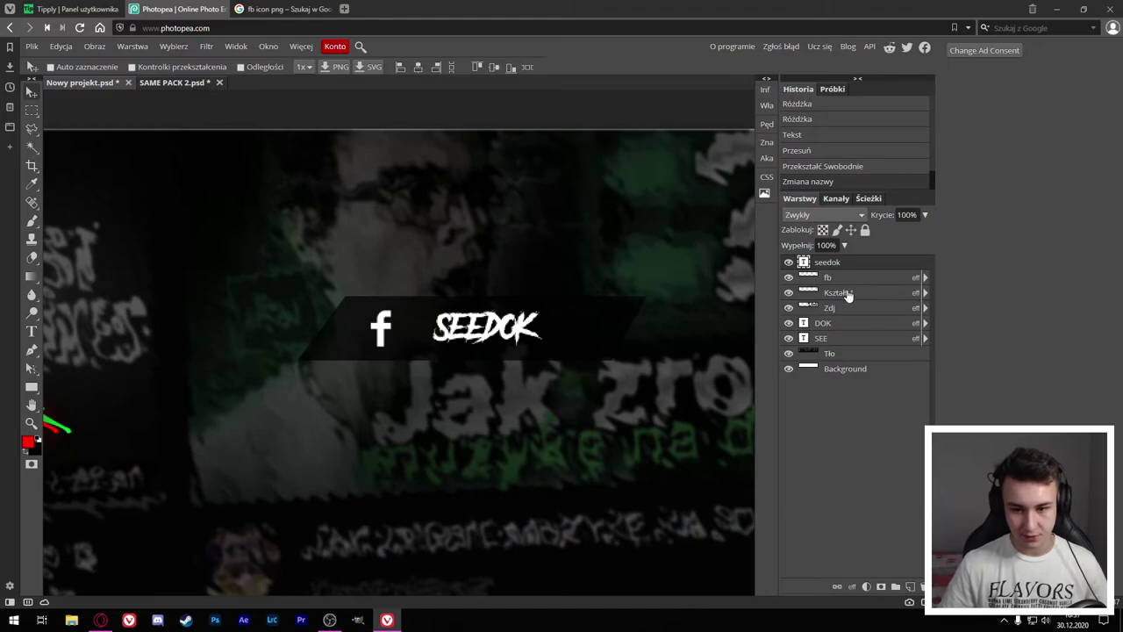
shift+click(848, 296)
key(ctrl+g)
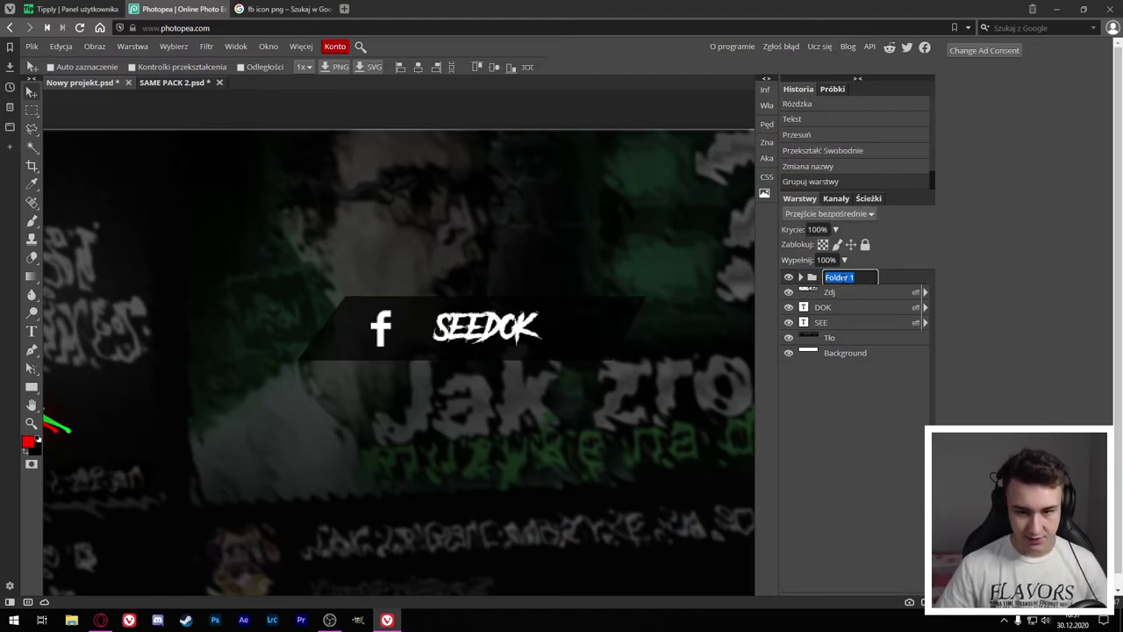
text(Fb)
key(Return)
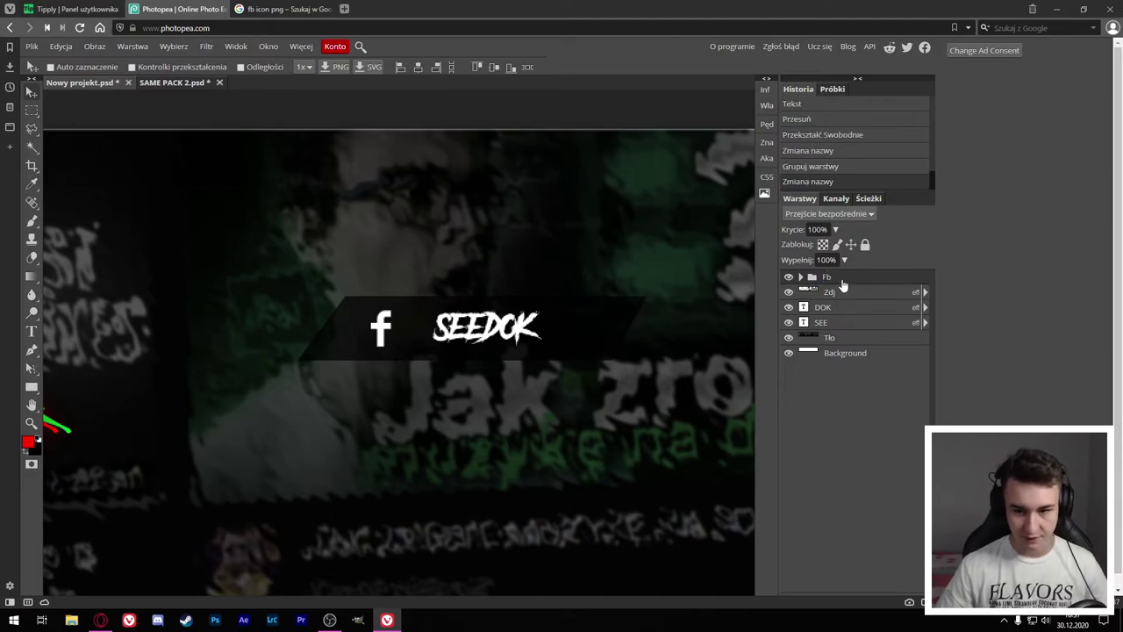
Step: Duplicate the Fb group below the original as Ig and delete its fb icon
key(ctrl+j)
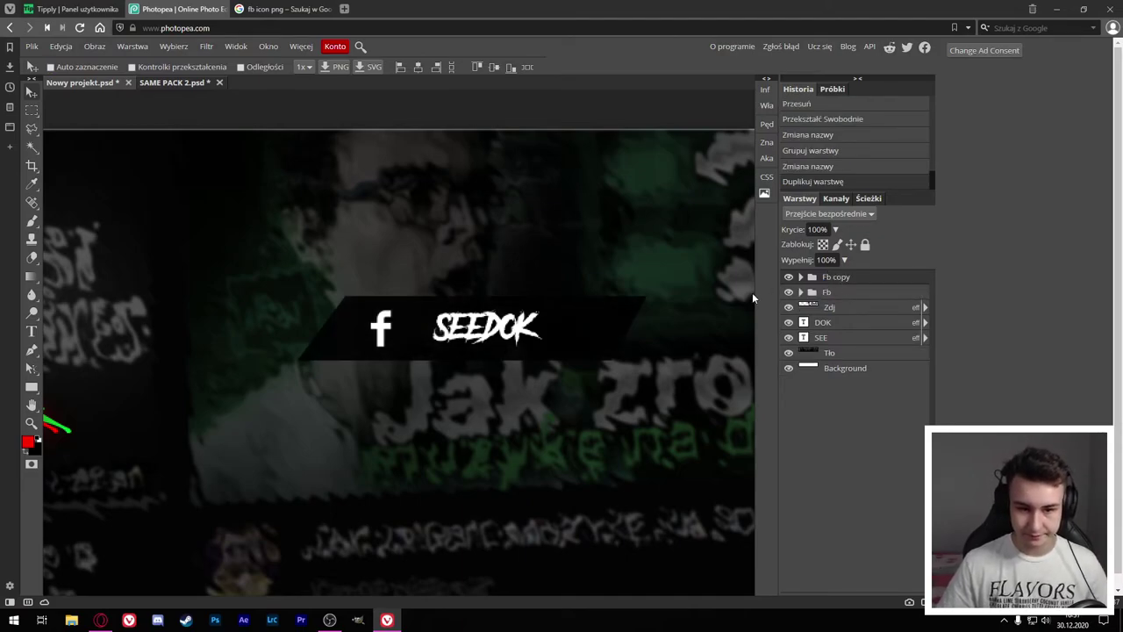
mouse_move(514, 366)
mouse_down()
mouse_move(496, 449)
mouse_move(523, 446)
mouse_move(532, 462)
mouse_up()
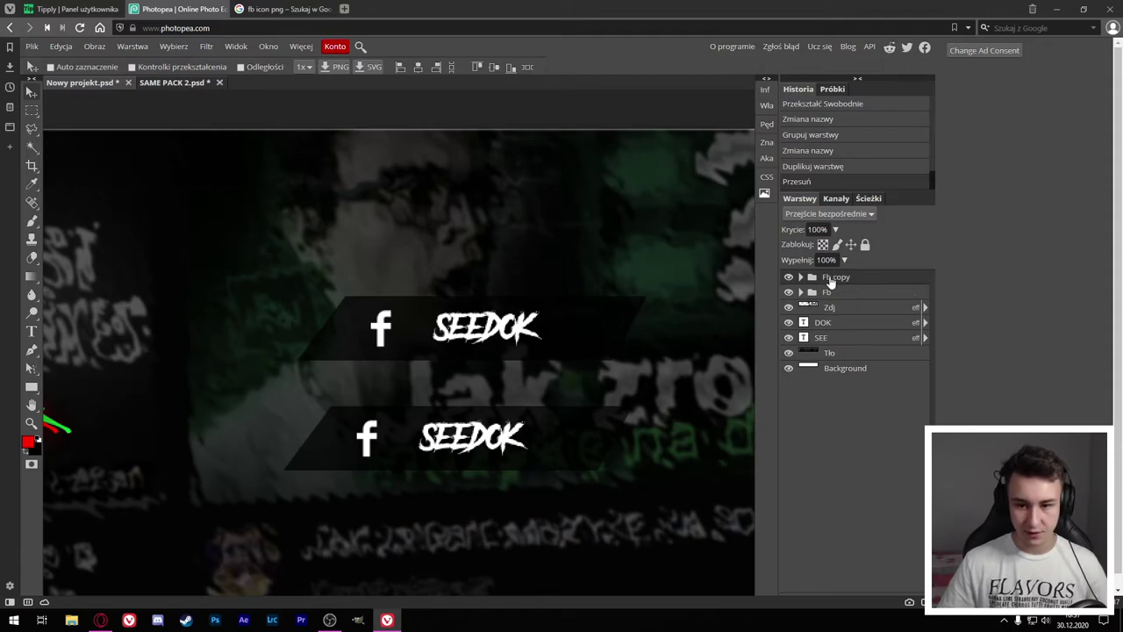
text(Ig)
key(Return)
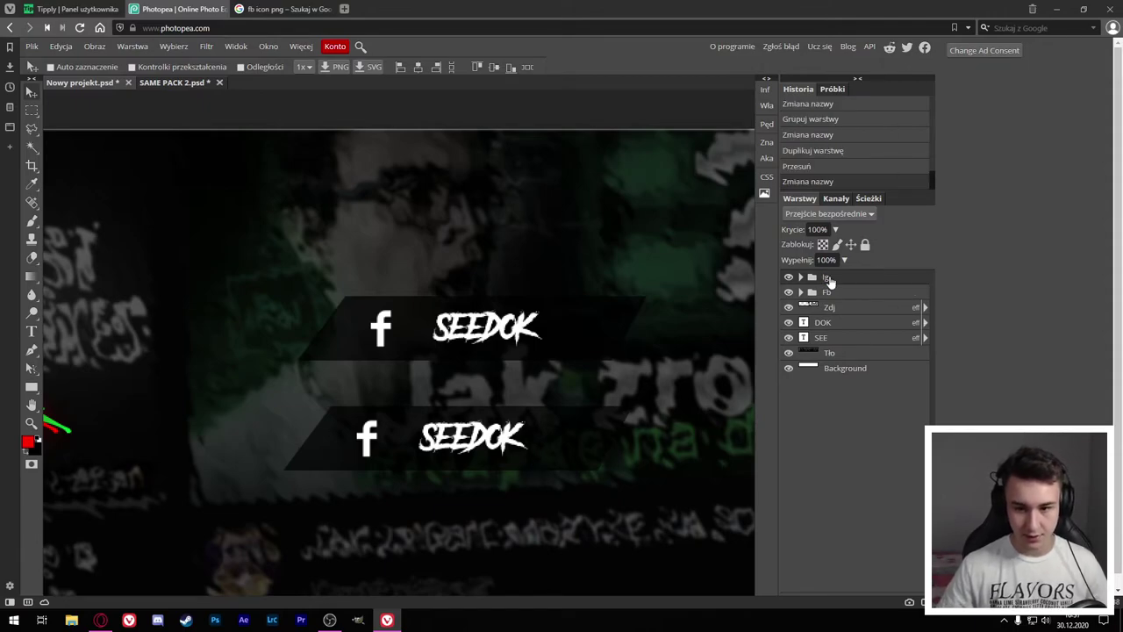
scroll(359, 460, up, 3)
click(800, 277)
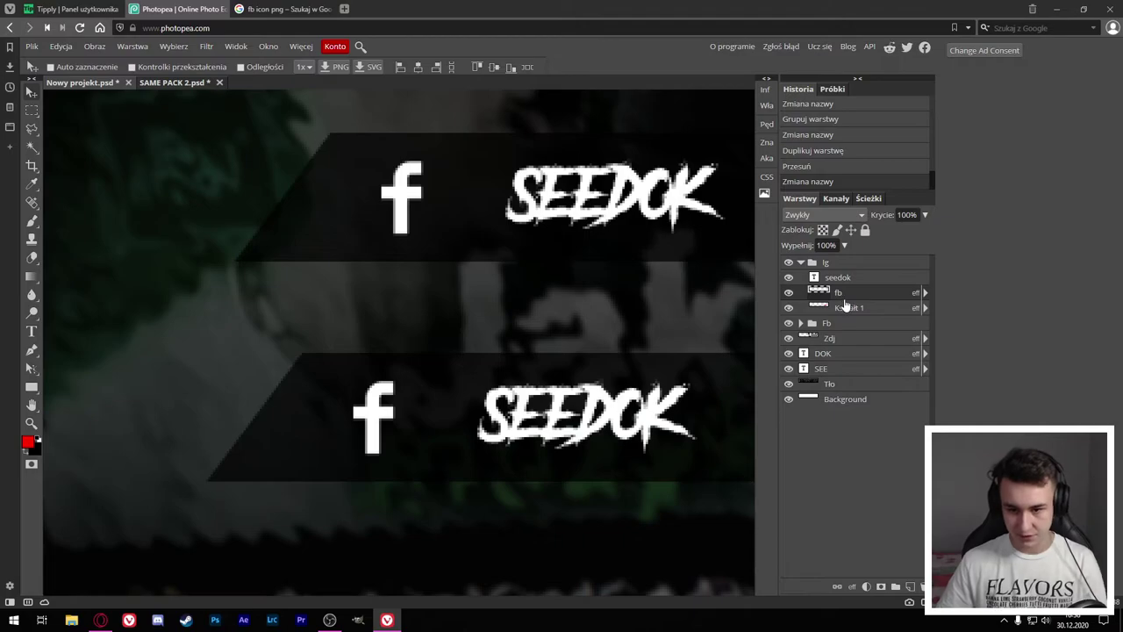
key(Delete)
Step: Search Google Images for 'instagram icon png' and copy the black Instagram logo
click(290, 9)
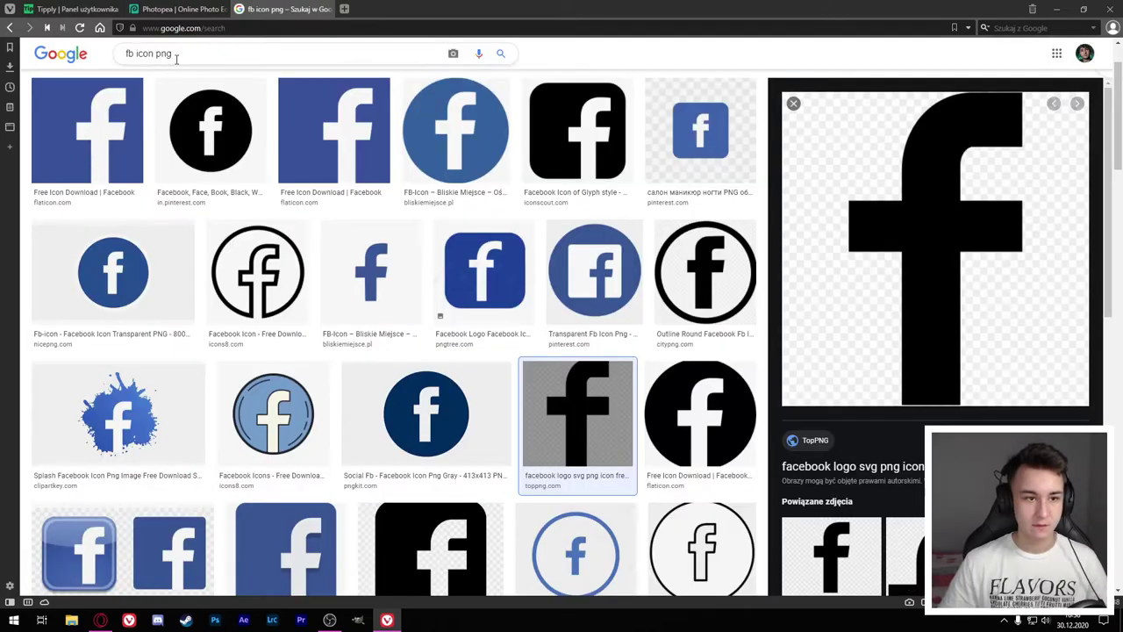
double_click(132, 54)
text(instag)
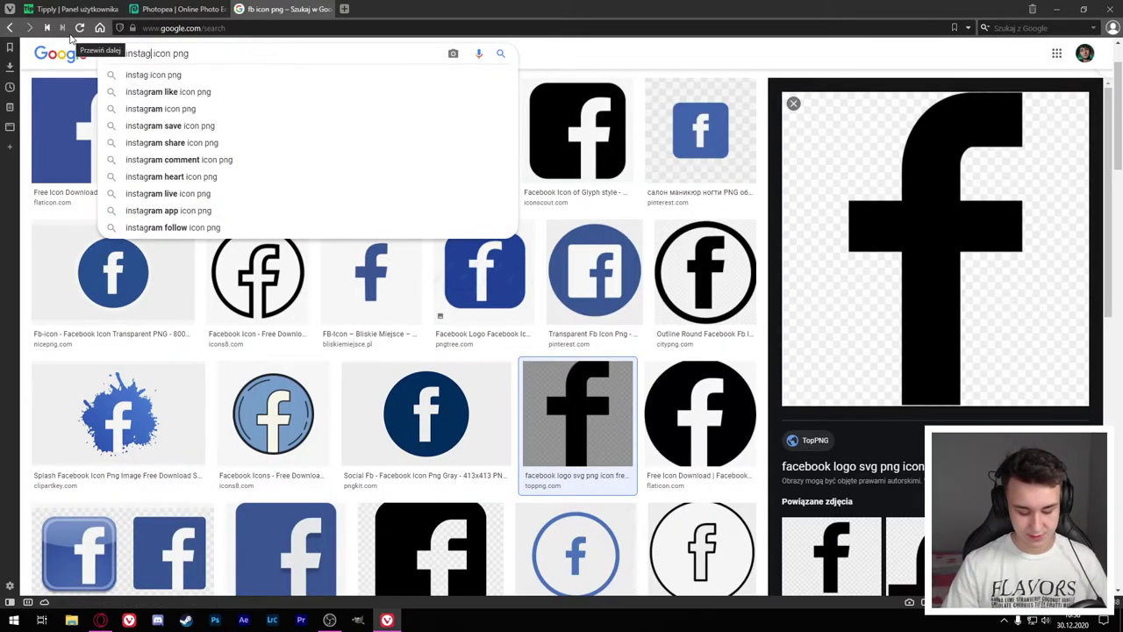
text(ram)
key(Return)
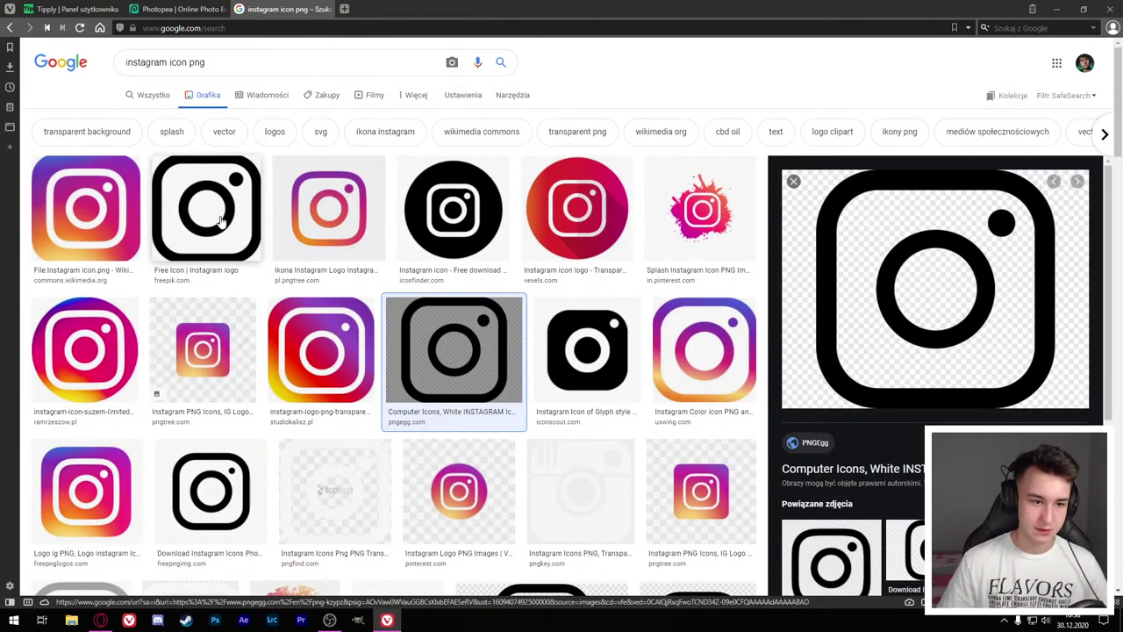
click(215, 220)
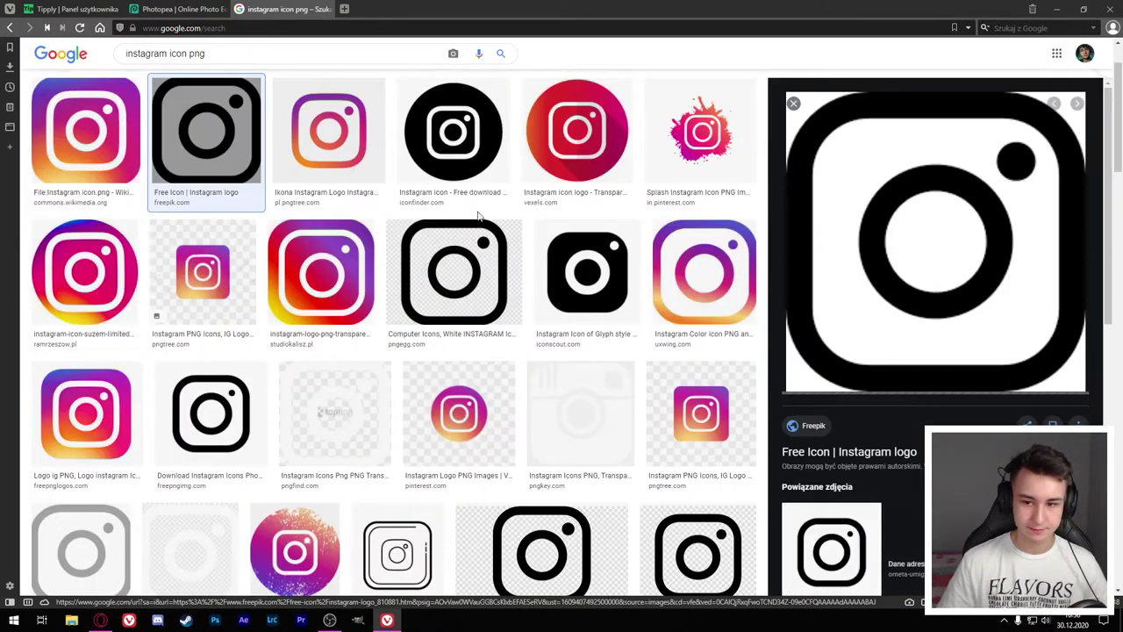
right_click(937, 263)
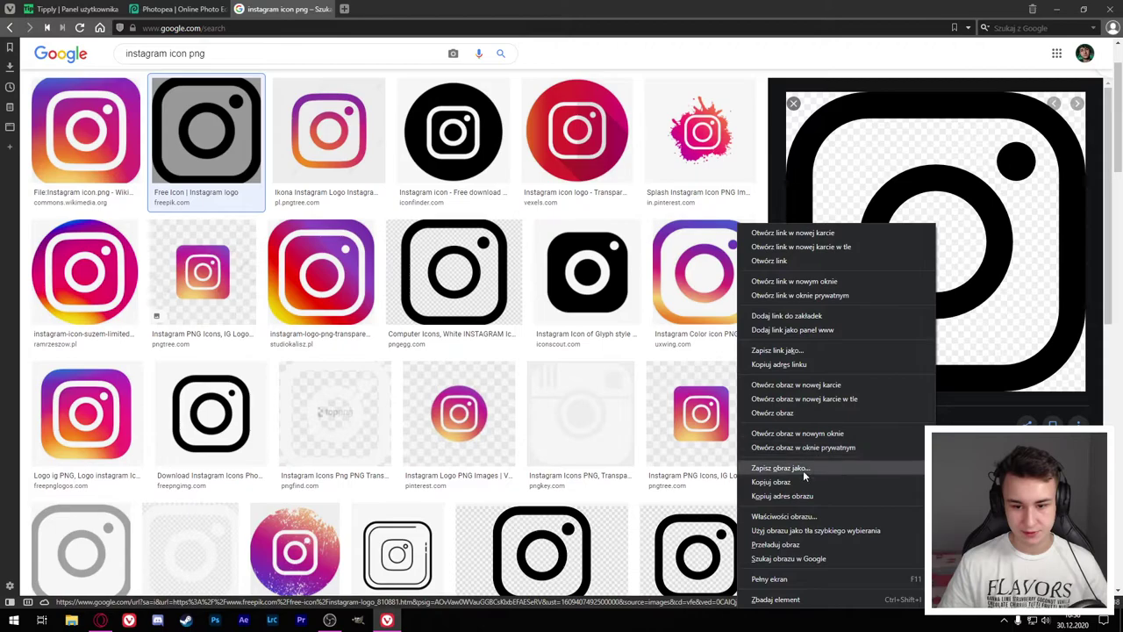
click(771, 482)
click(175, 9)
Step: Paste the Instagram logo and shrink it to about 21% on the banner's right side
key(ctrl+v)
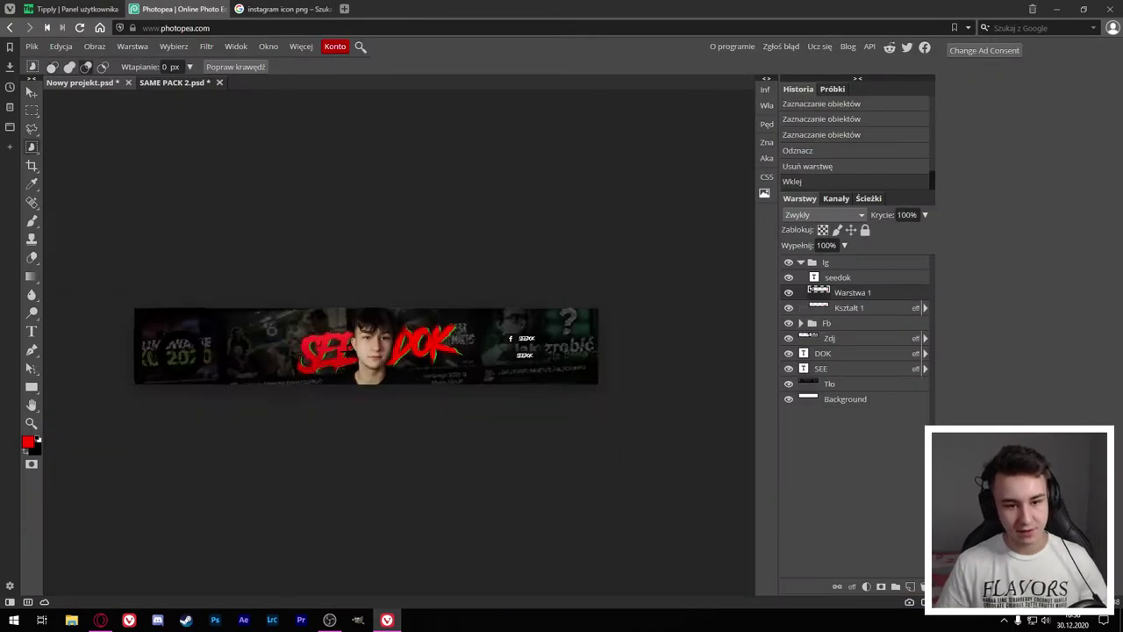
scroll(349, 345, down, 2)
key(ctrl+t)
drag(337, 334, 458, 336)
scroll(490, 333, up, 5)
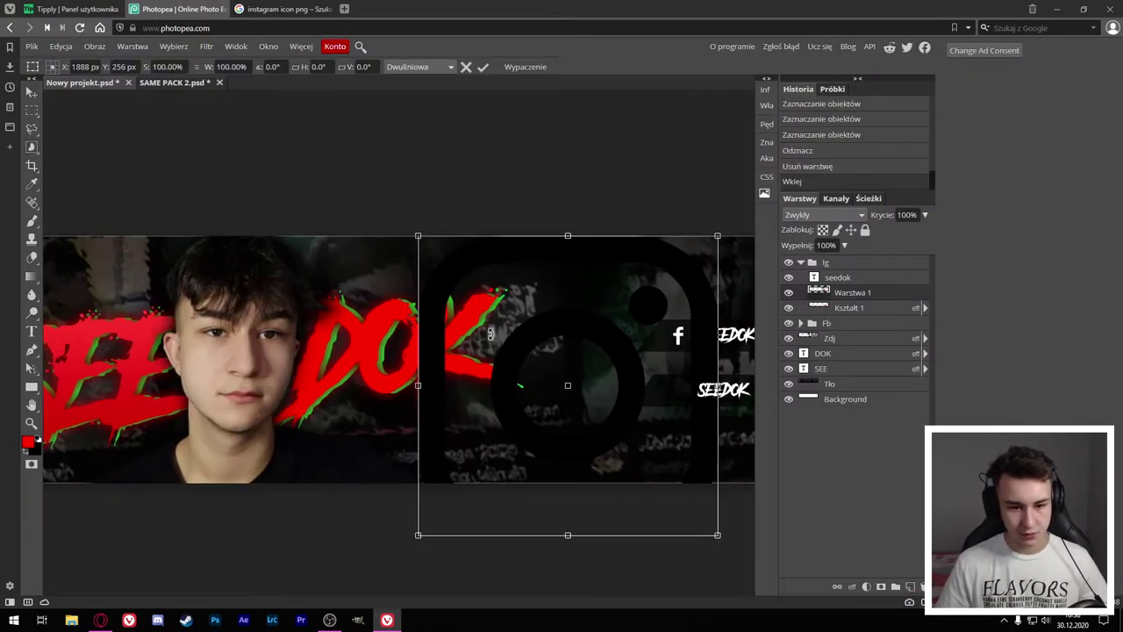
mouse_move(417, 237)
mouse_down()
mouse_move(626, 447)
mouse_move(594, 389)
mouse_up()
drag(556, 348, 571, 362)
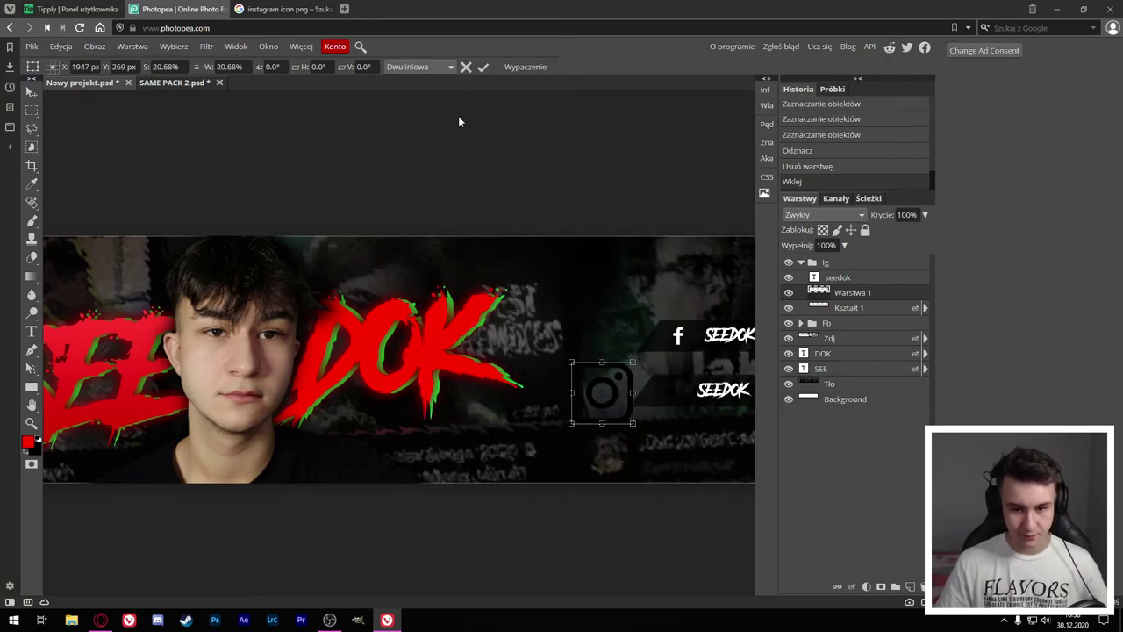
key(Return)
key(ctrl+d)
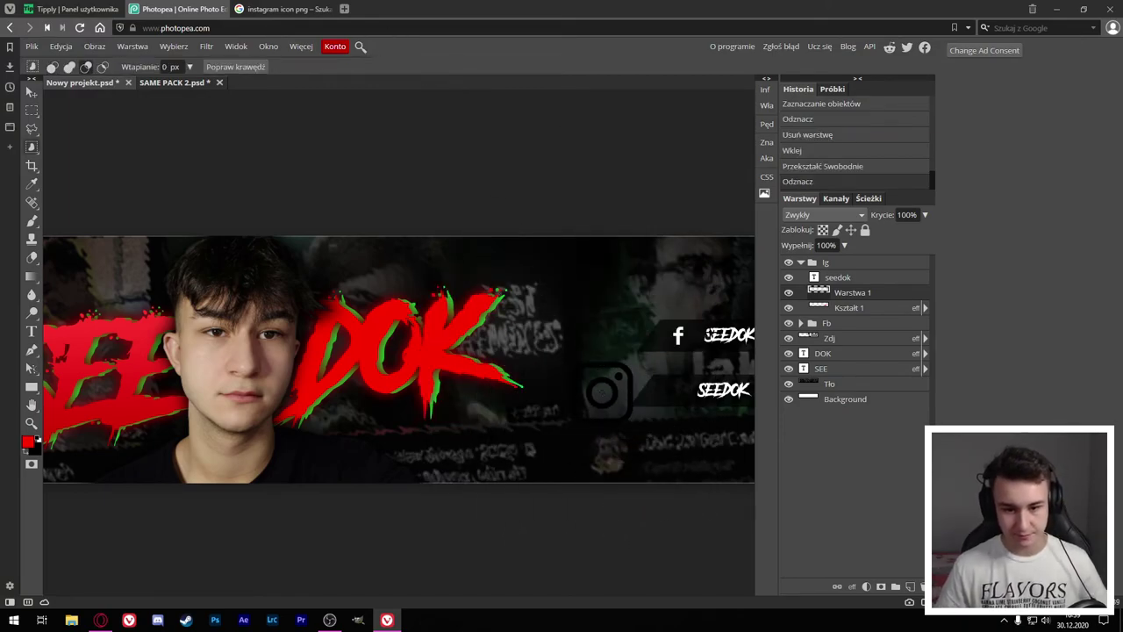
Step: Rename the layer 'Ig icon' and give it a white Color Overlay style
scroll(707, 398, up, 3)
text(ig icon)
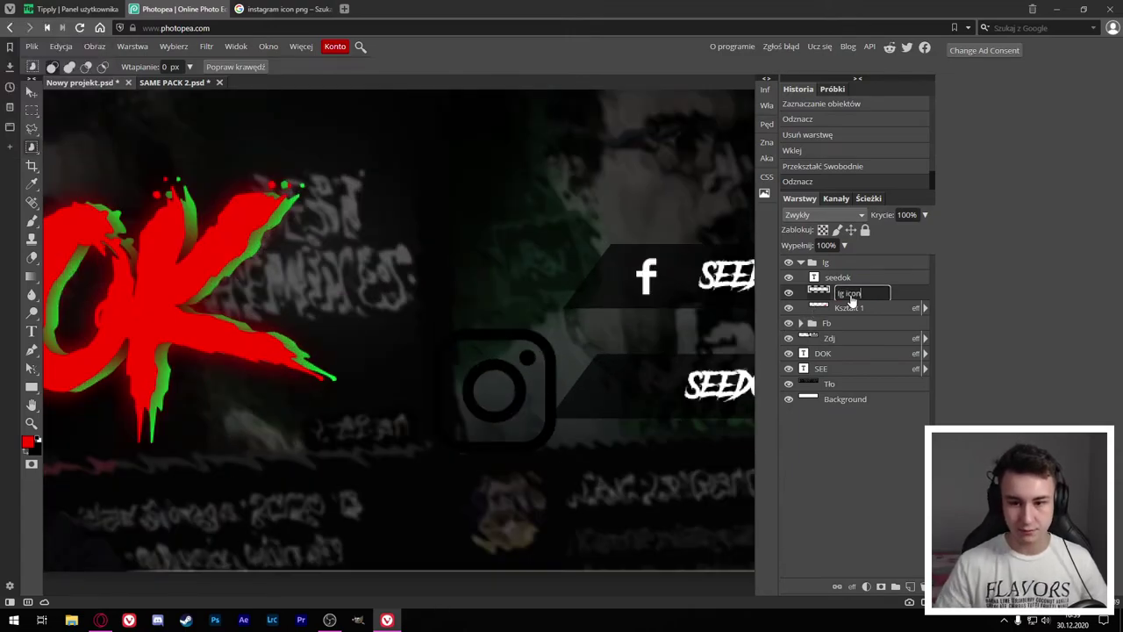
key(Return)
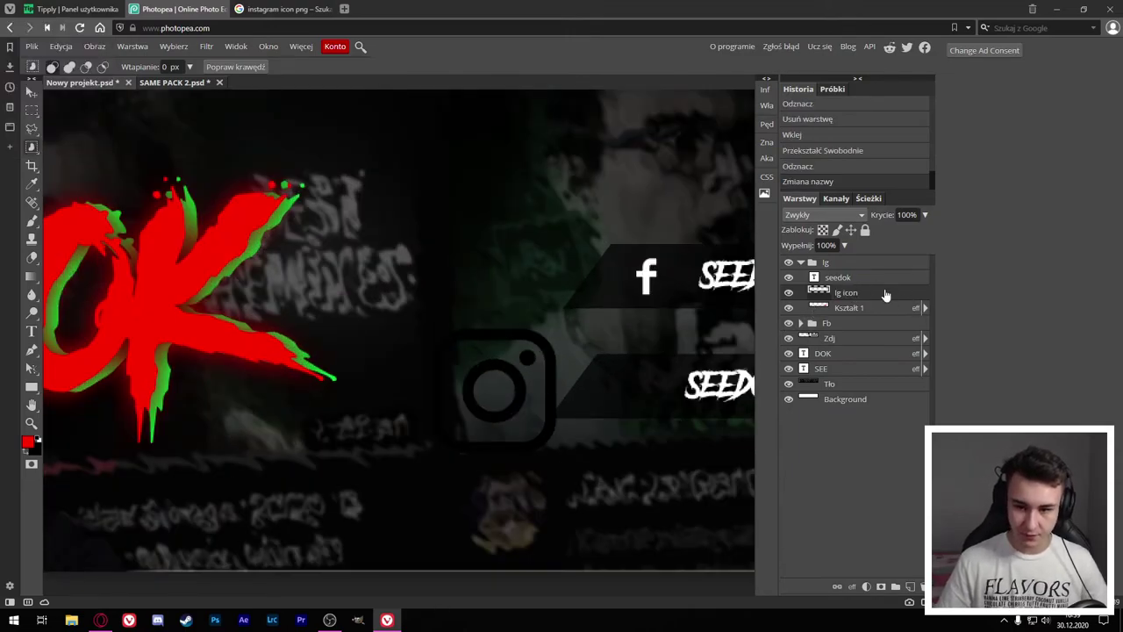
double_click(887, 295)
click(613, 237)
click(942, 113)
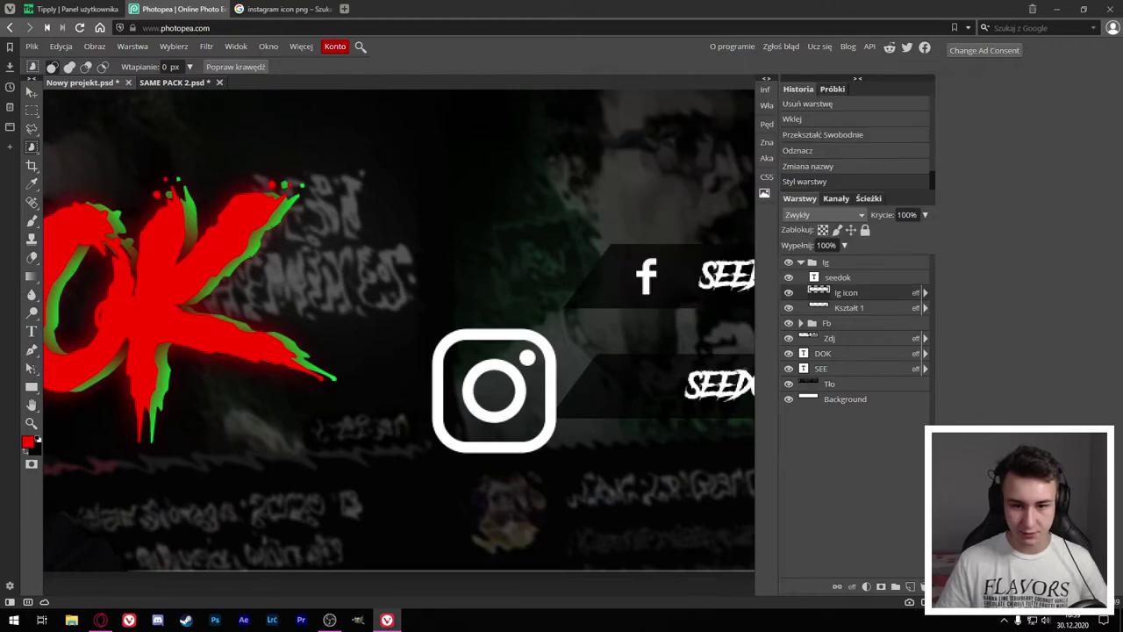
Step: Scale the white icon down and place it beside the second SEEDOK label
scroll(653, 355, up, 1)
key(ctrl+t)
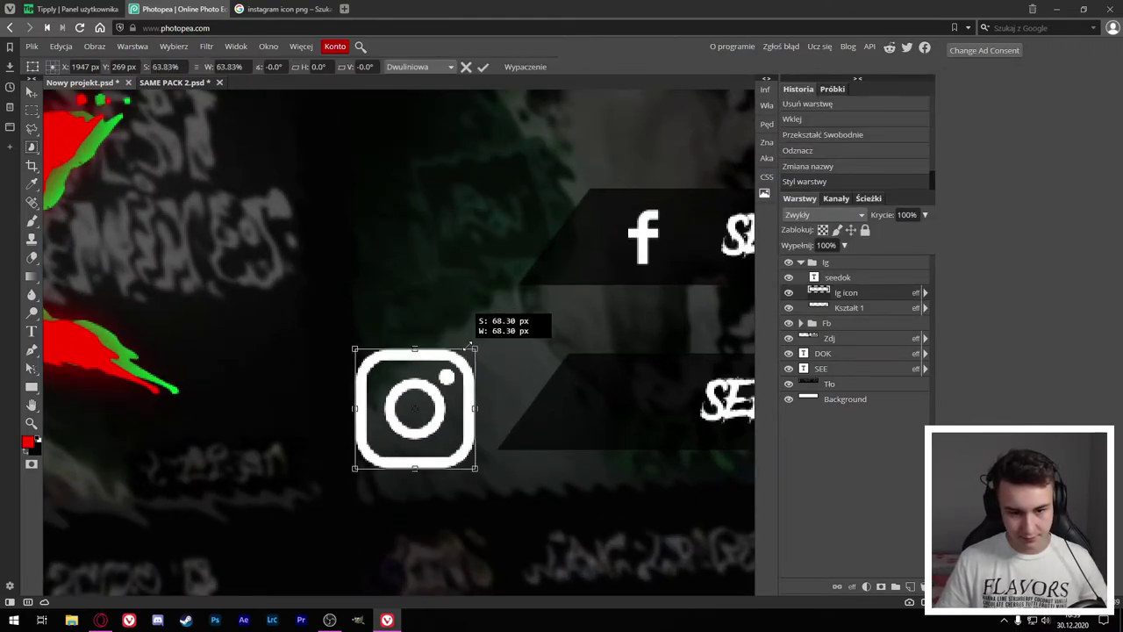
mouse_move(504, 318)
mouse_down()
mouse_move(451, 372)
mouse_move(659, 236)
mouse_move(672, 205)
mouse_move(651, 405)
mouse_up()
key(Return)
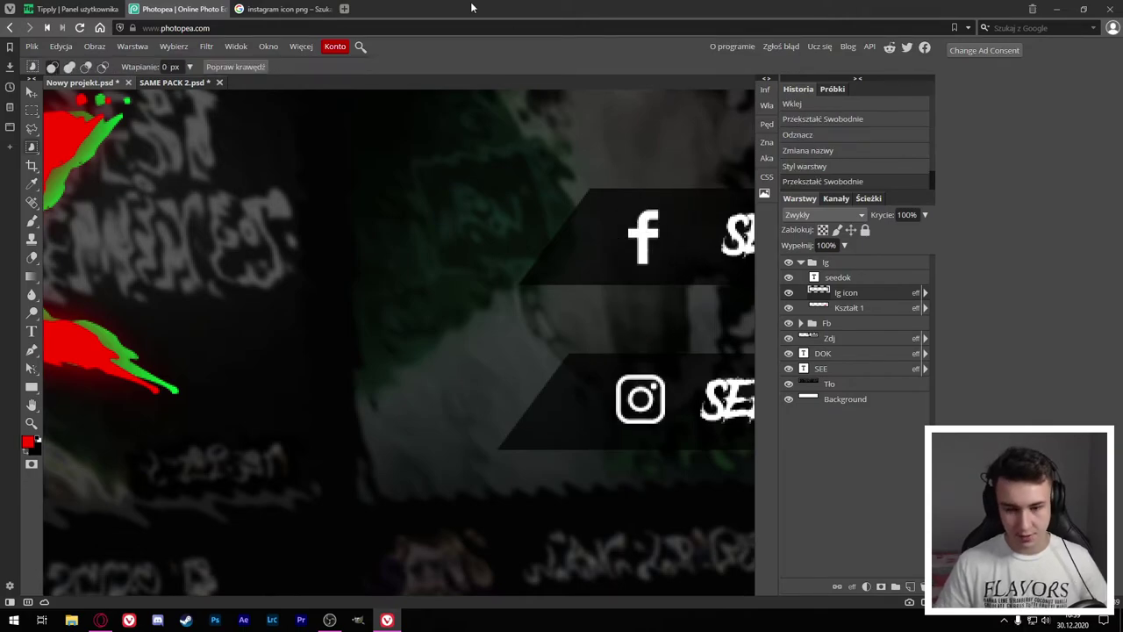
scroll(526, 413, down, 5)
scroll(526, 412, up, 4)
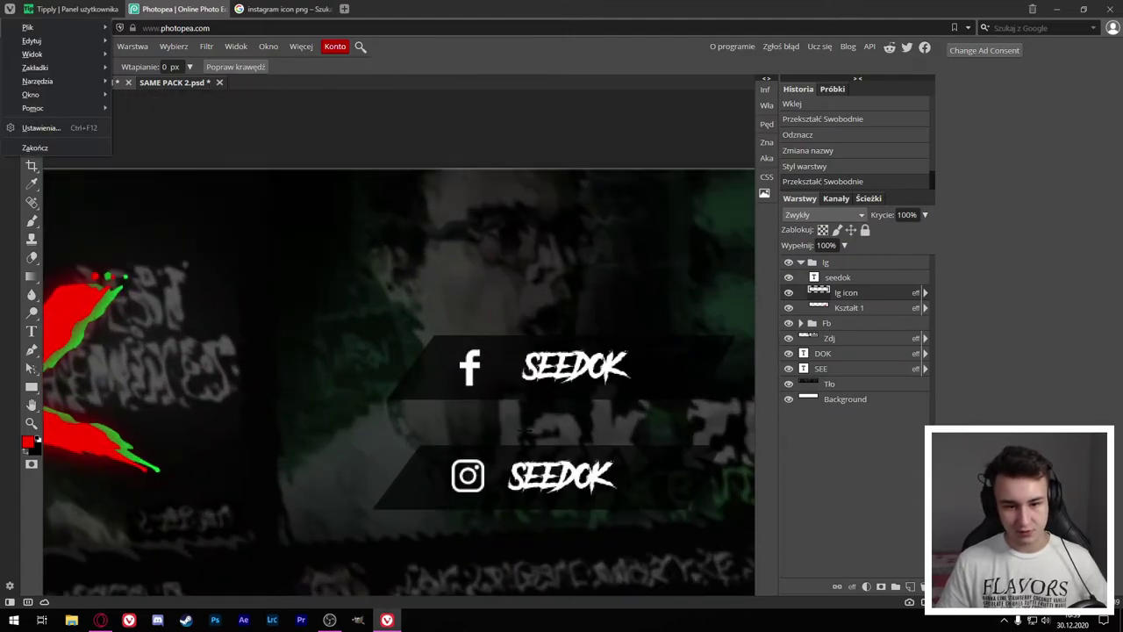
scroll(160, 316, down, 4)
scroll(160, 316, down, 1)
Step: In SAME PACK 2.psd, expand Particles and show the fine dotted particles layer
scroll(158, 313, down, 2)
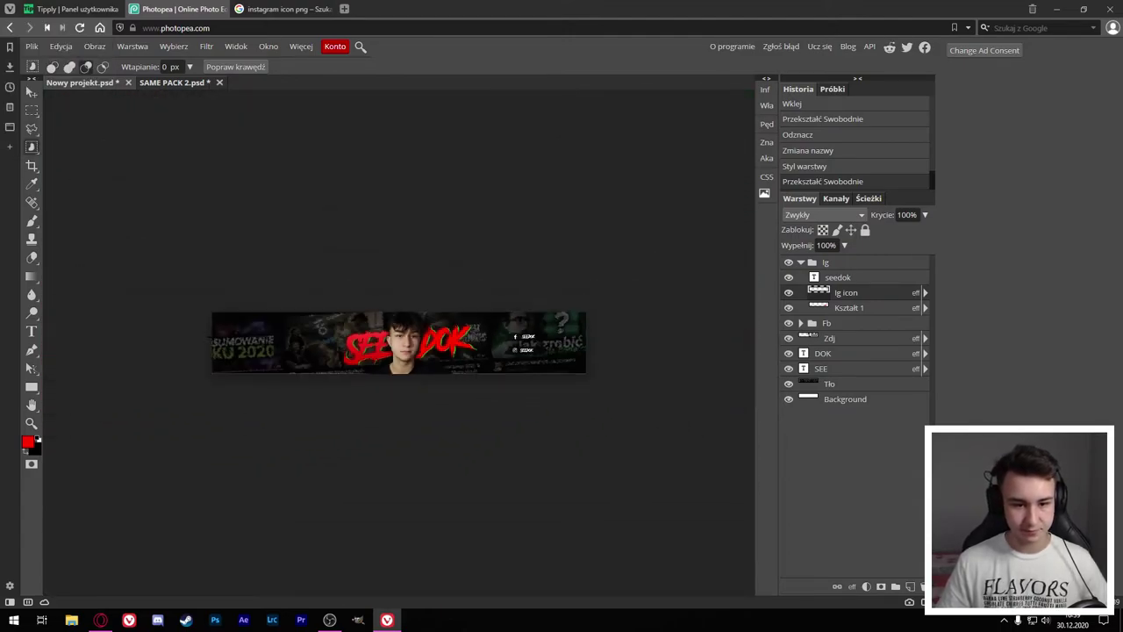
scroll(158, 312, up, 1)
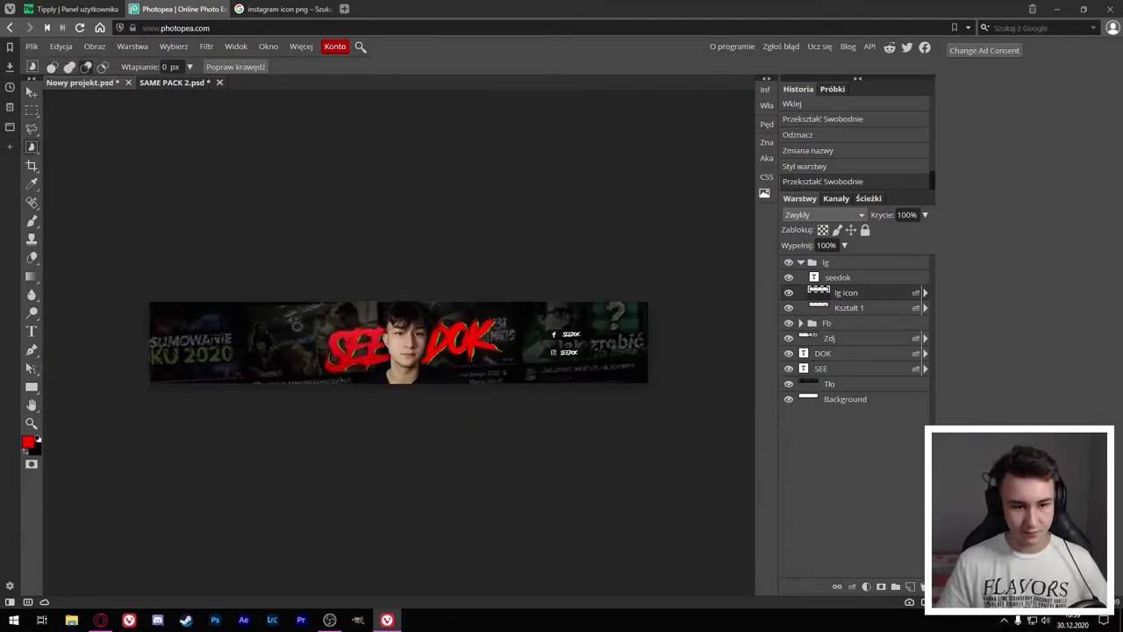
click(158, 82)
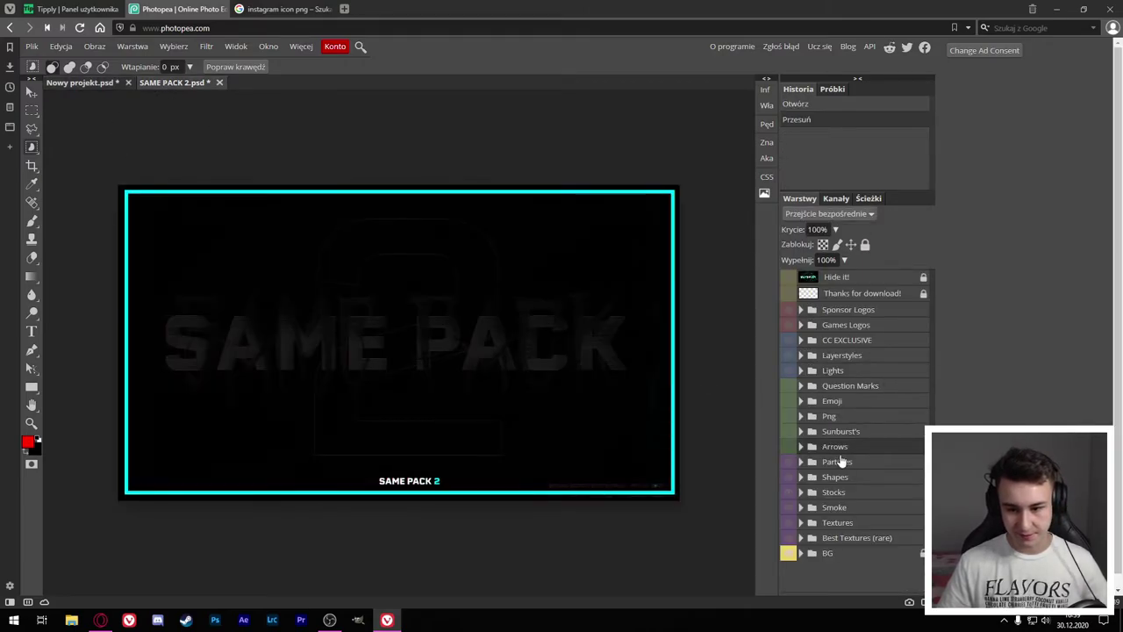
click(800, 462)
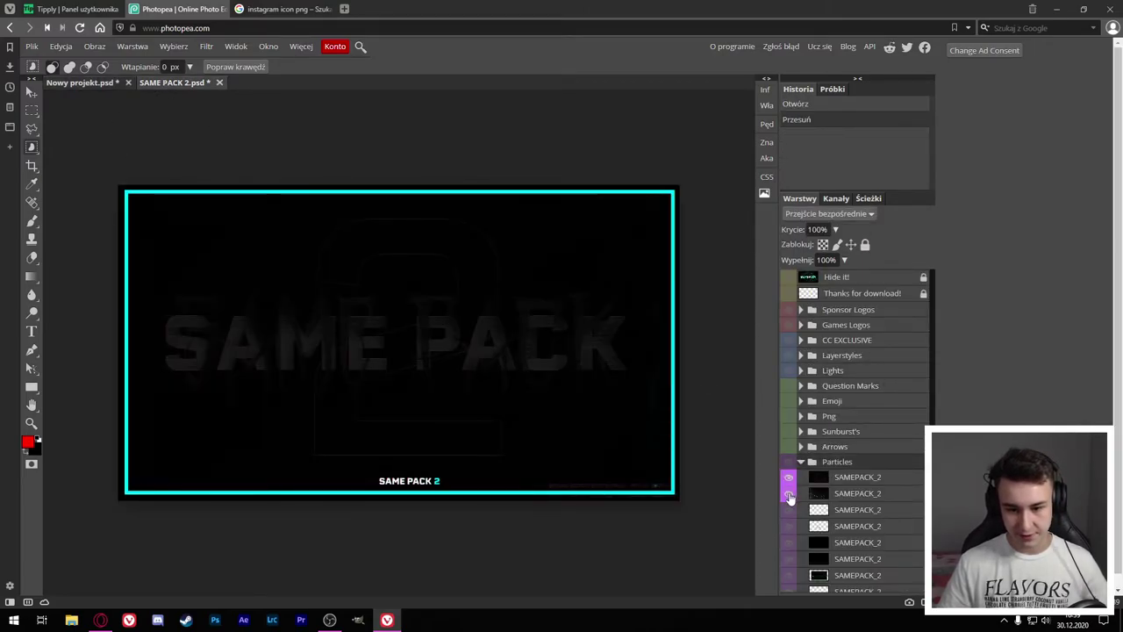
scroll(789, 430, down, 3)
click(789, 344)
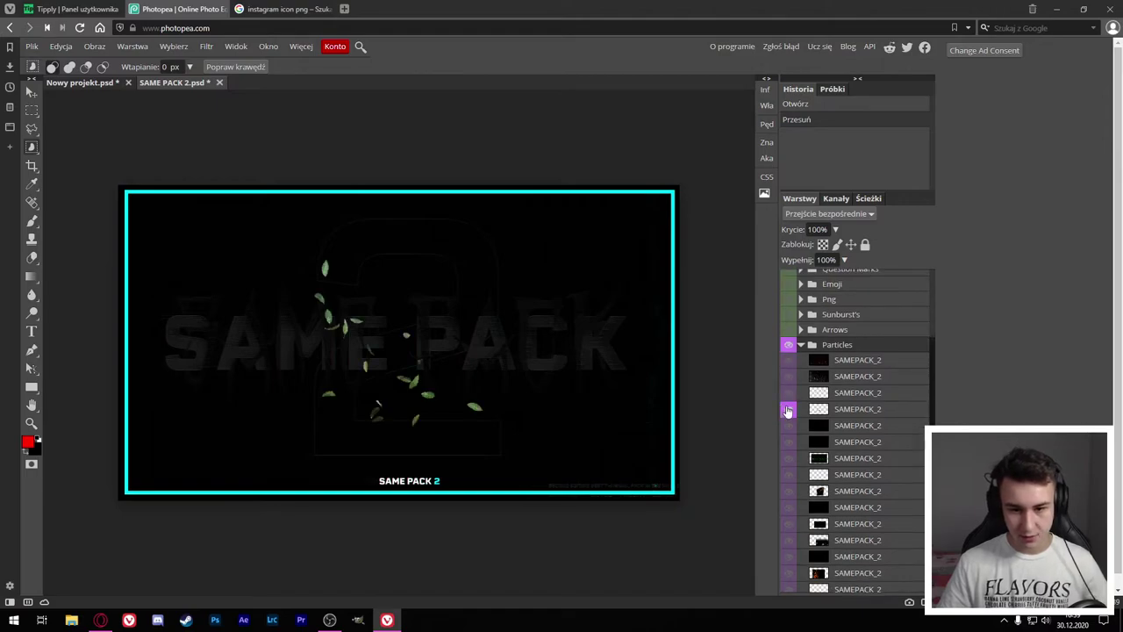
click(789, 377)
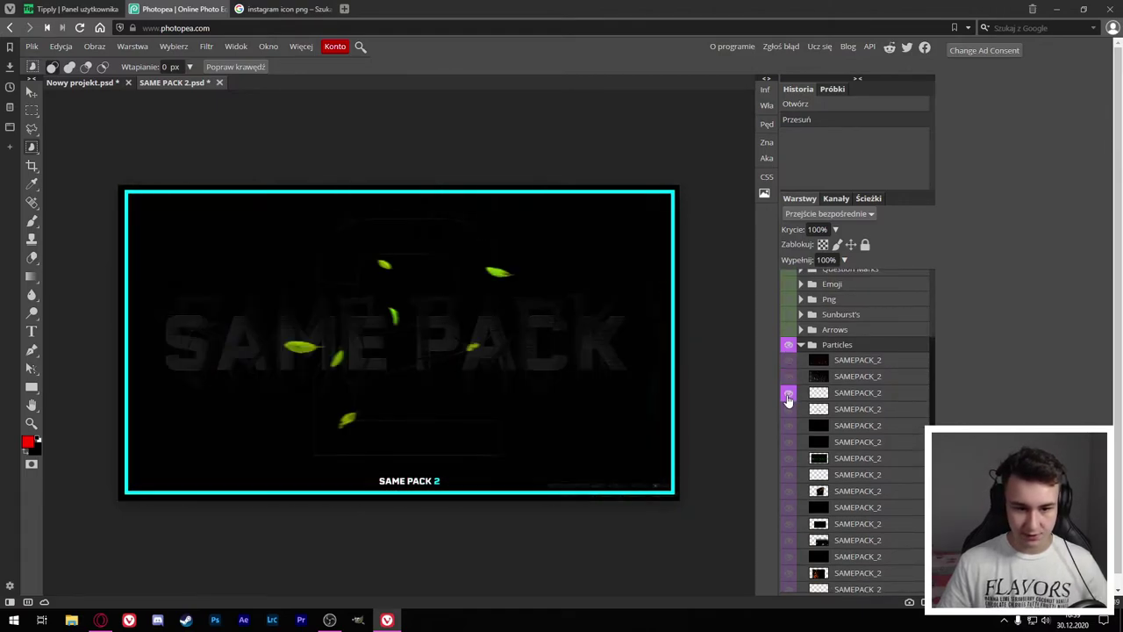
click(789, 392)
click(789, 425)
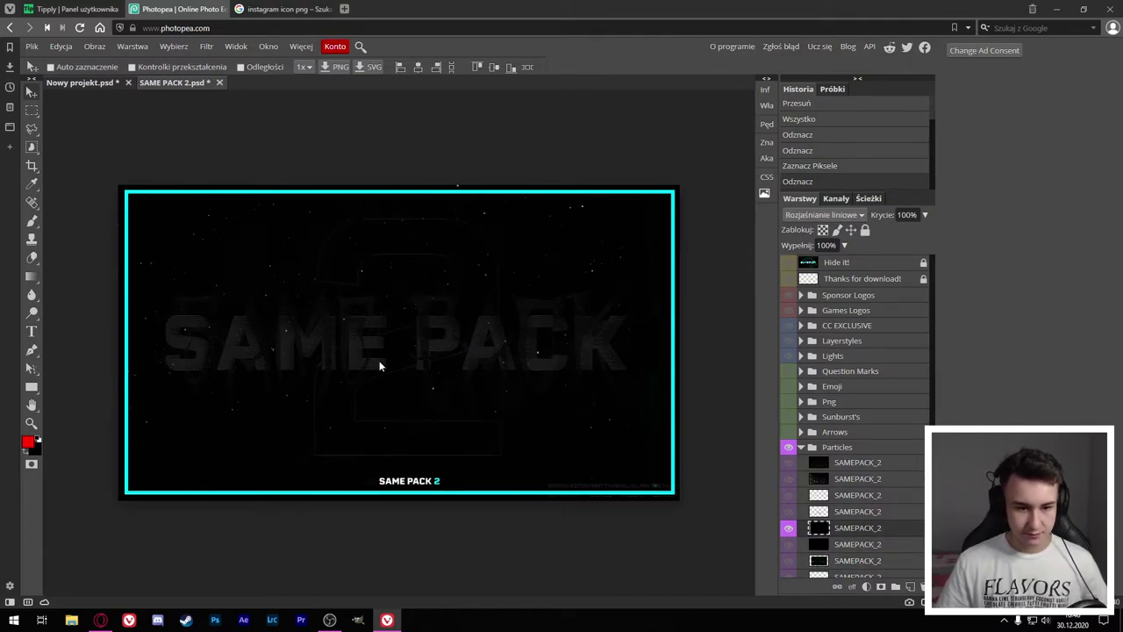
Step: Enlarge the particles layer to cover the whole banner
click(89, 84)
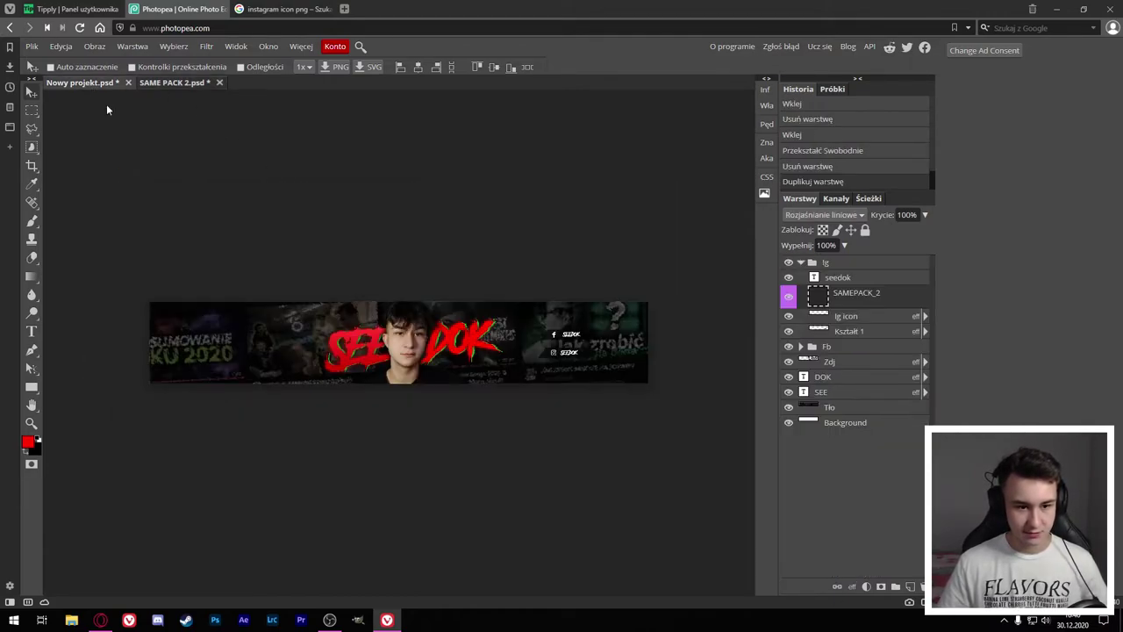
scroll(413, 394, up, 2)
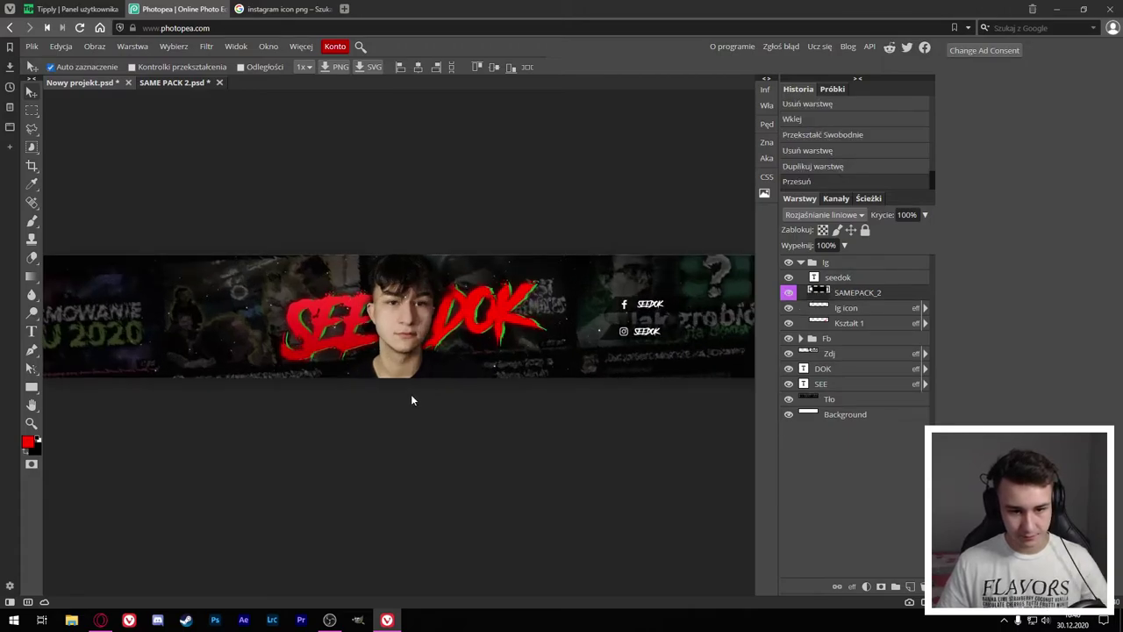
key(ctrl+t)
scroll(409, 398, down, 2)
drag(598, 409, 652, 444)
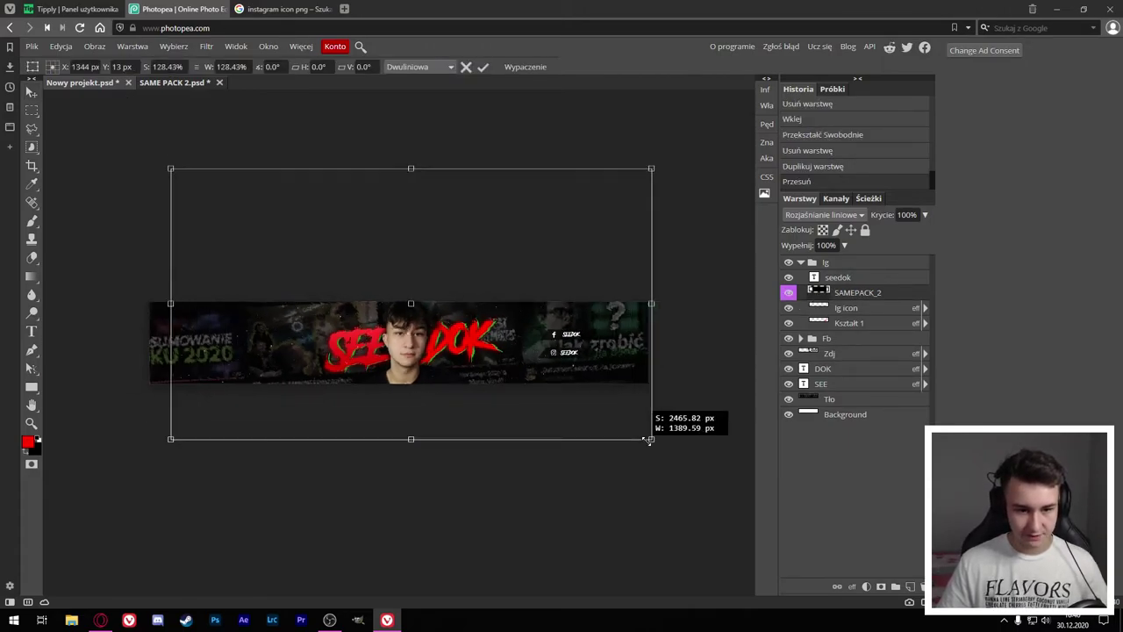
key(Return)
Step: Erase particles from part of the banner with the Eraser
scroll(465, 325, up, 2)
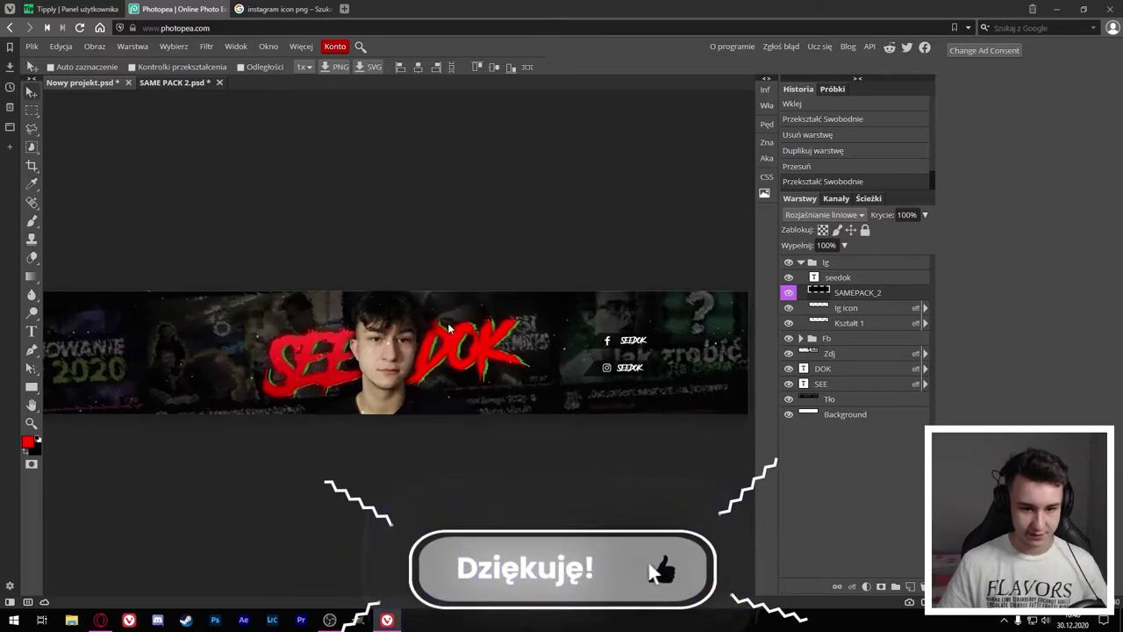
right_click(32, 260)
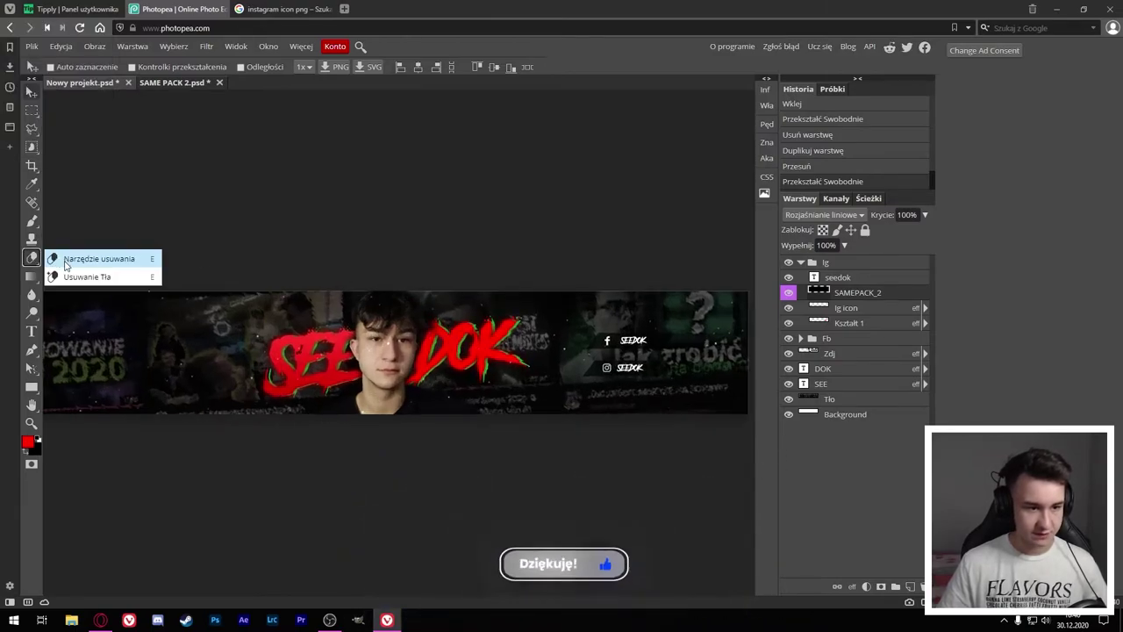
click(88, 258)
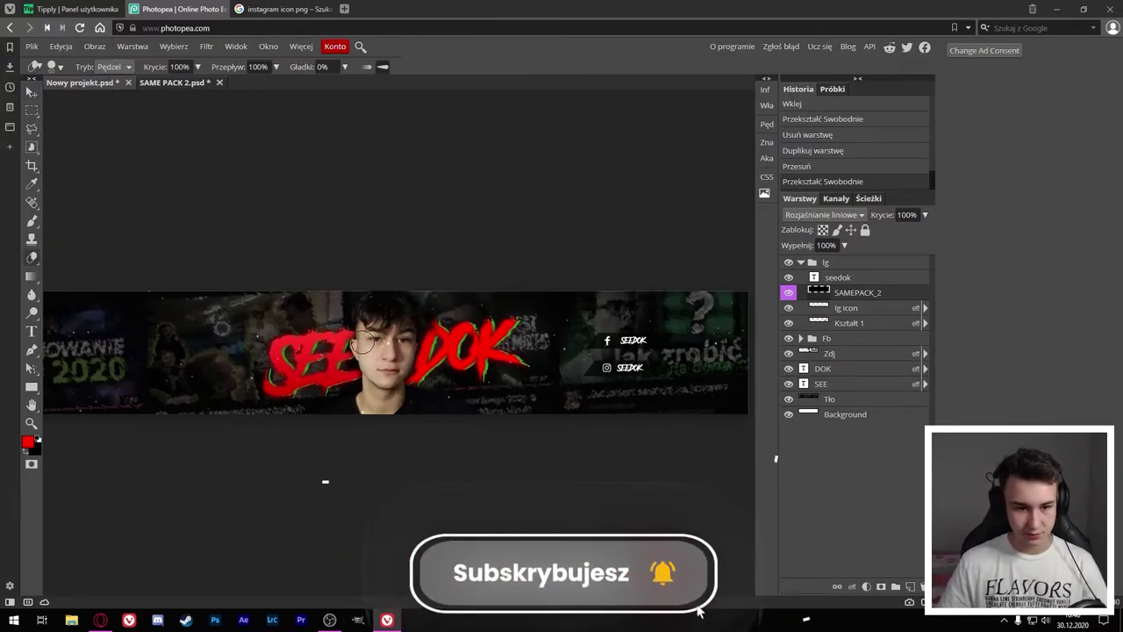
click(475, 419)
click(475, 420)
click(475, 419)
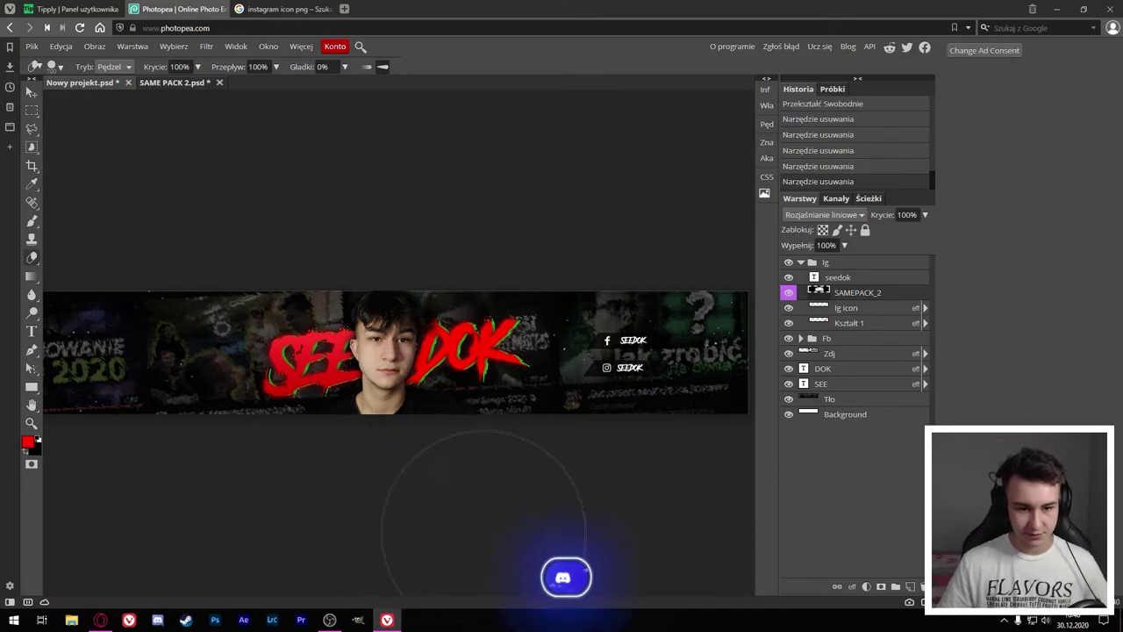
scroll(302, 451, down, 3)
scroll(384, 323, down, 2)
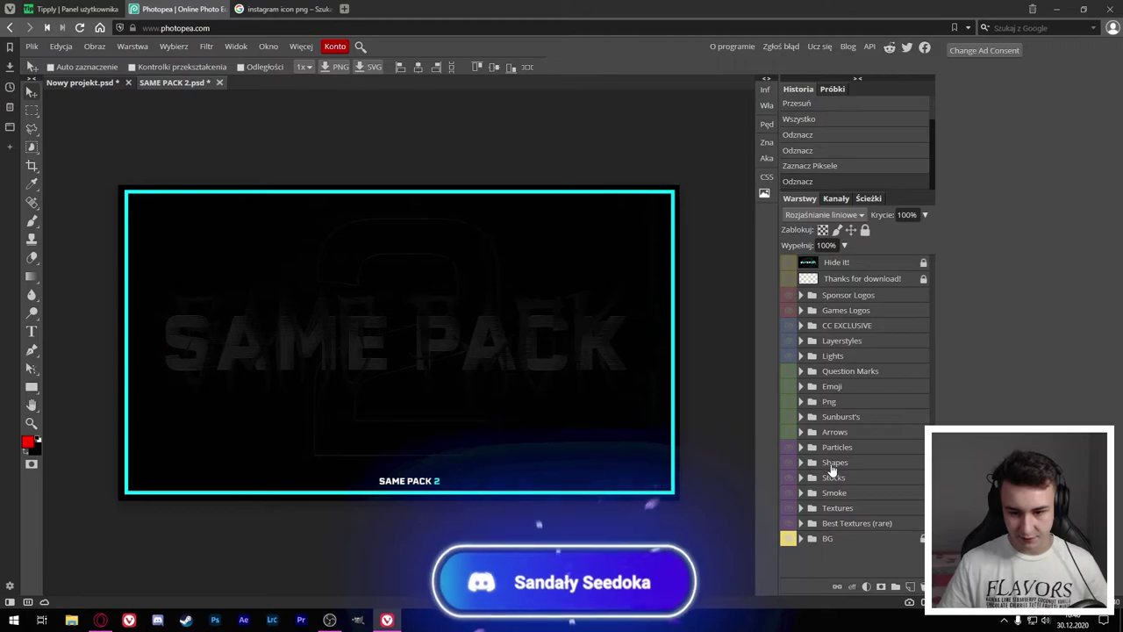
Step: In SAME PACK 2, expand the Smoke folder and show a fuller smoke layer
click(811, 449)
click(800, 508)
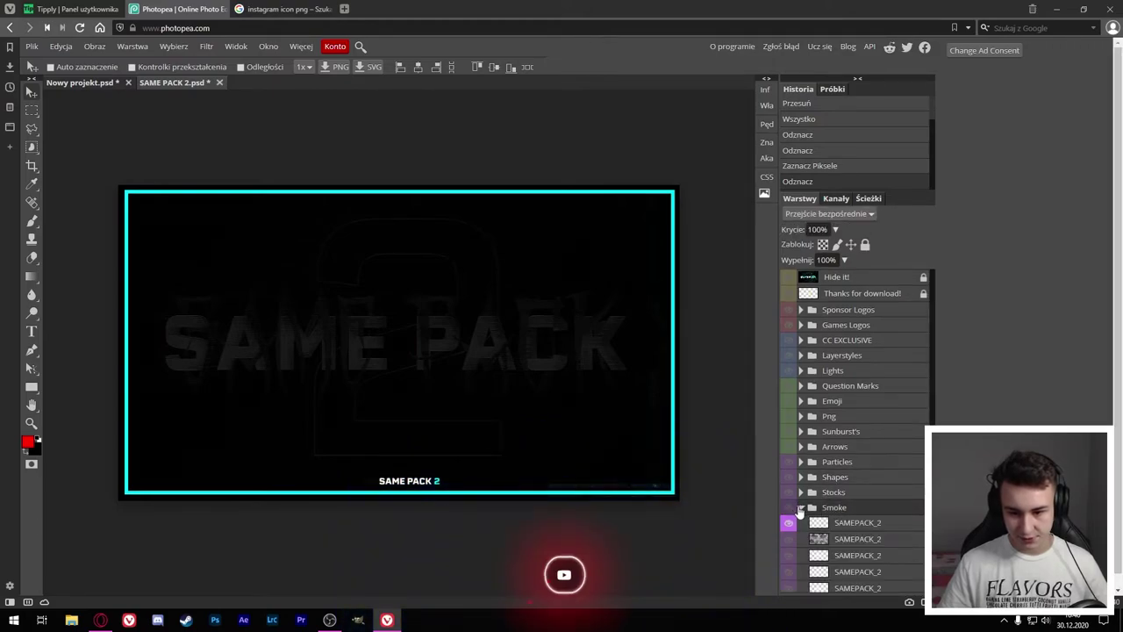
click(790, 537)
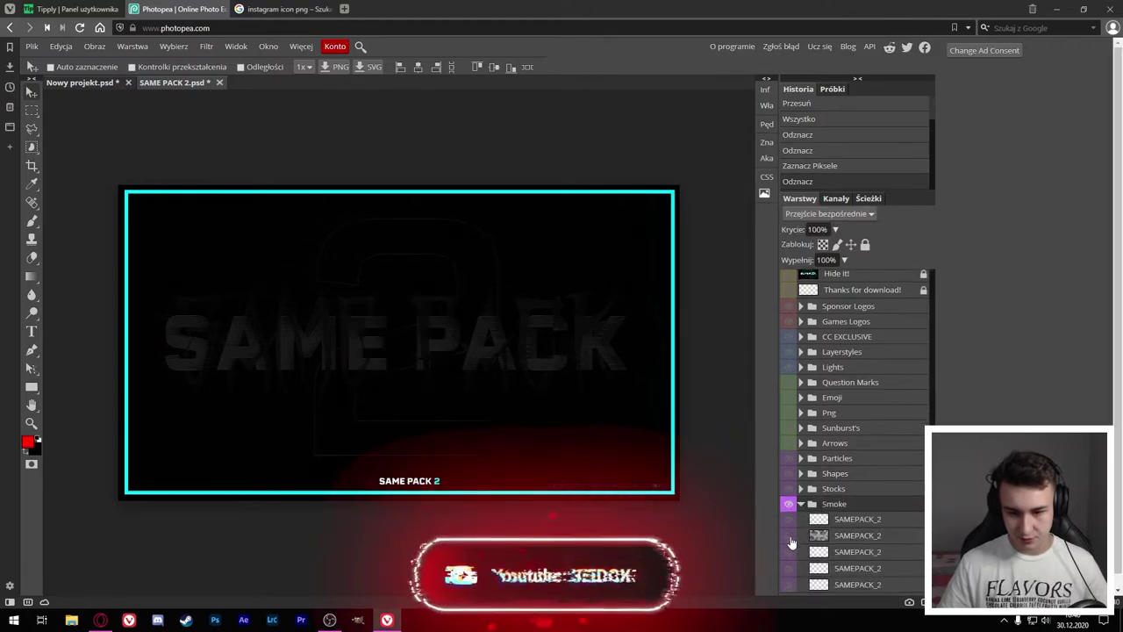
scroll(834, 527, down, 3)
click(788, 555)
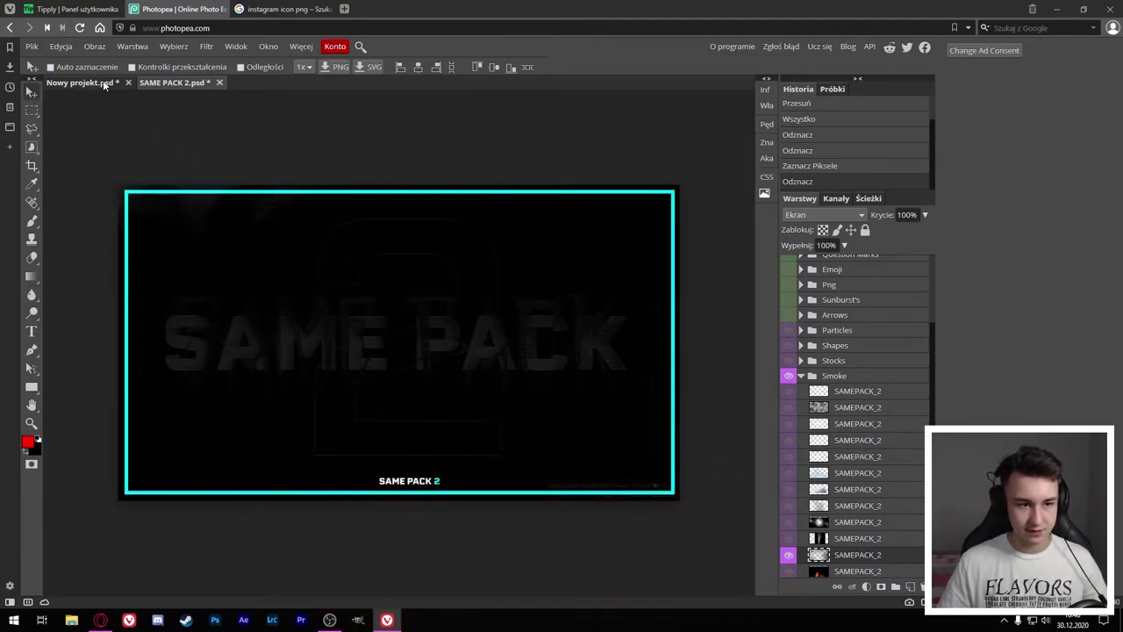
Step: Mirror the smoke horizontally, rotate it about -17°, and shift it up-left on the banner
click(103, 81)
right_click(416, 381)
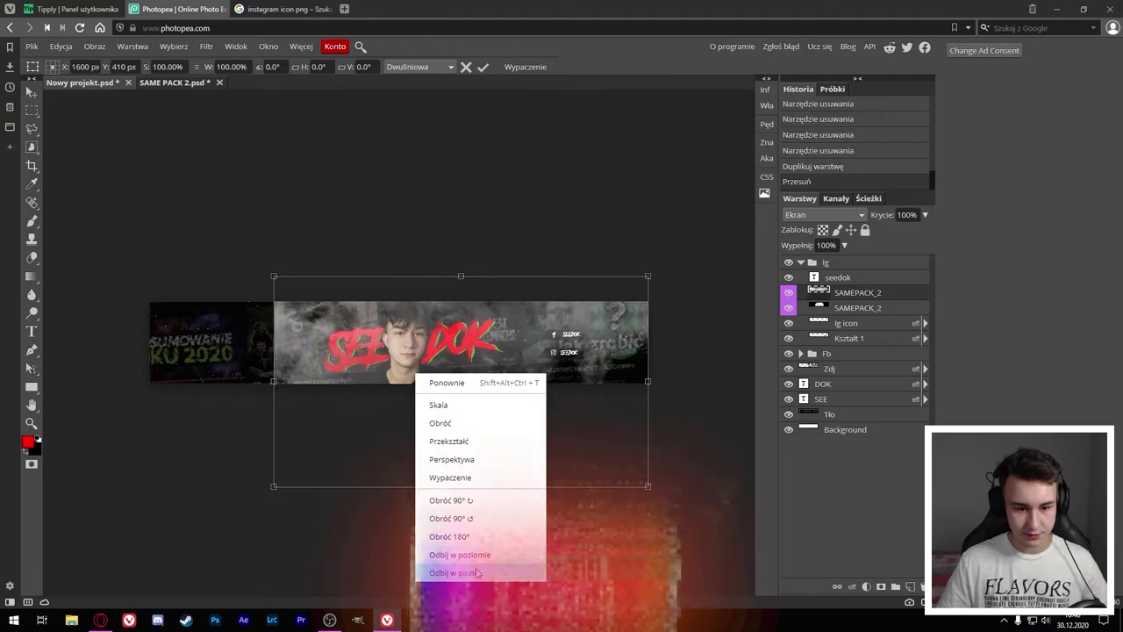
click(448, 556)
drag(498, 408, 513, 427)
drag(571, 509, 565, 474)
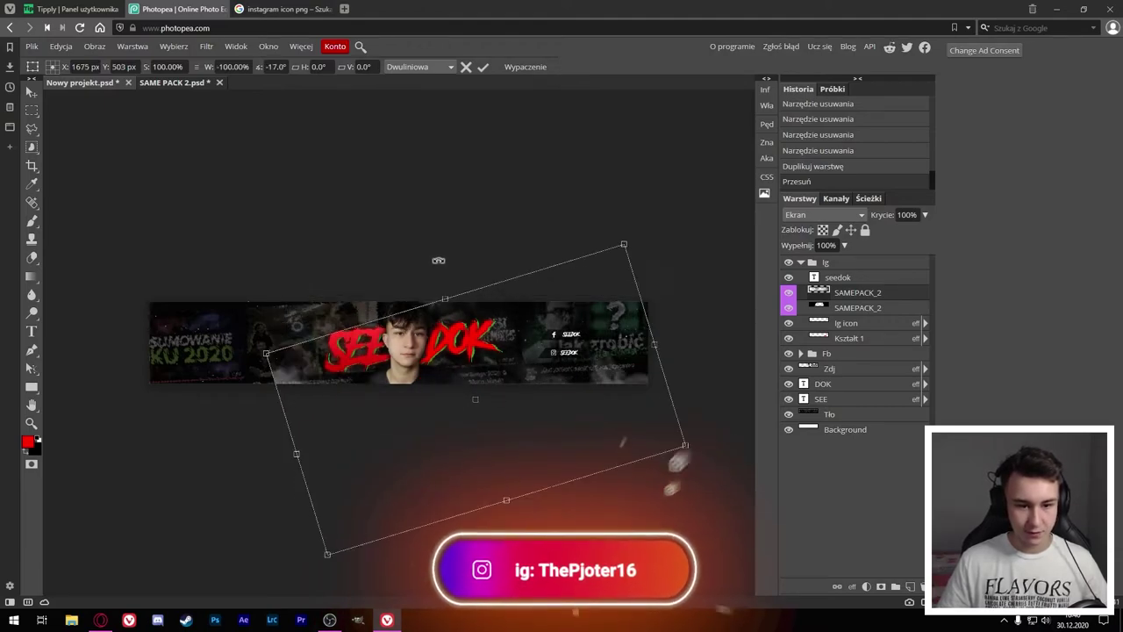
drag(445, 264, 437, 265)
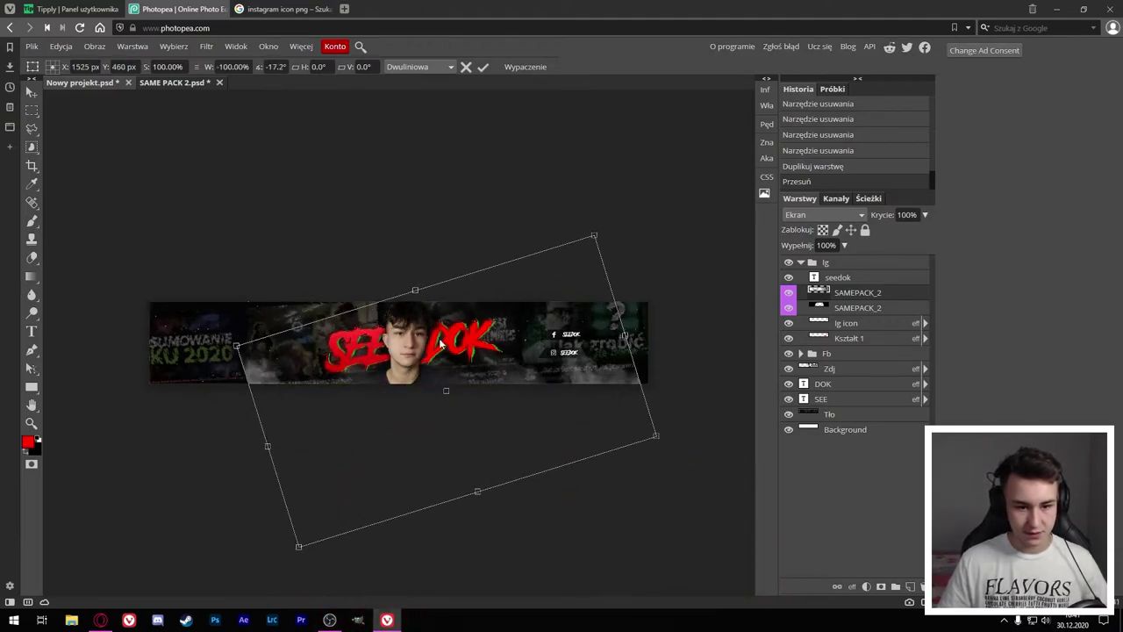
drag(462, 349, 418, 332)
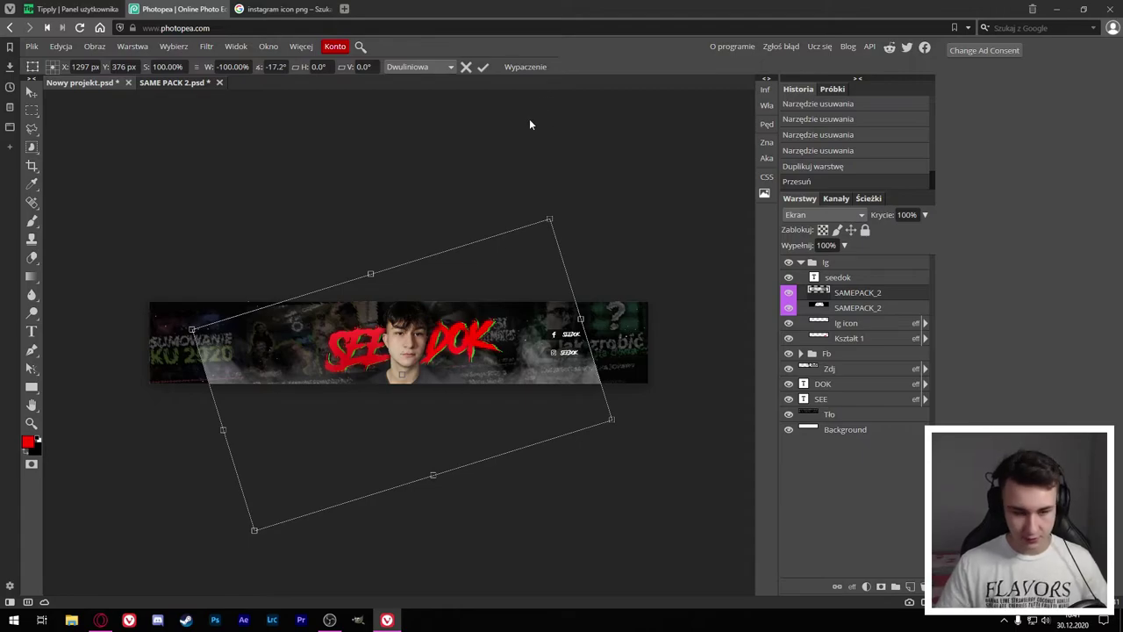
key(Return)
Step: Erase the smoke's harsh edges at the left end and near the jak zrobić text
scroll(422, 384, up, 2)
click(33, 258)
mouse_move(88, 368)
mouse_down()
mouse_move(175, 316)
mouse_move(220, 334)
mouse_up()
key(ctrl+z)
key(ctrl+z)
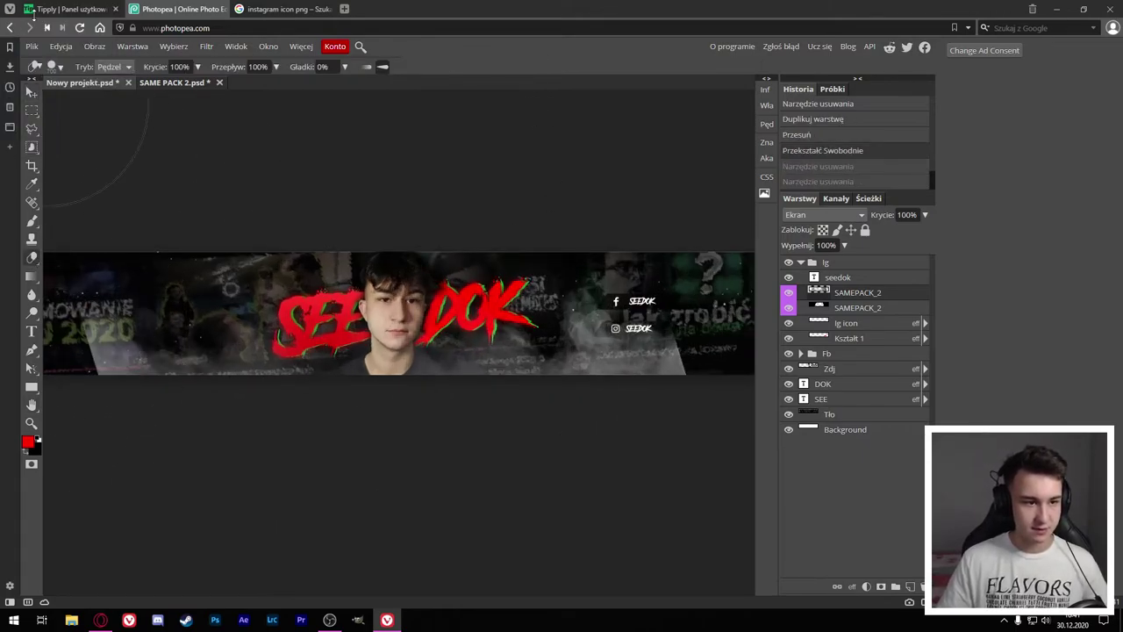
click(56, 68)
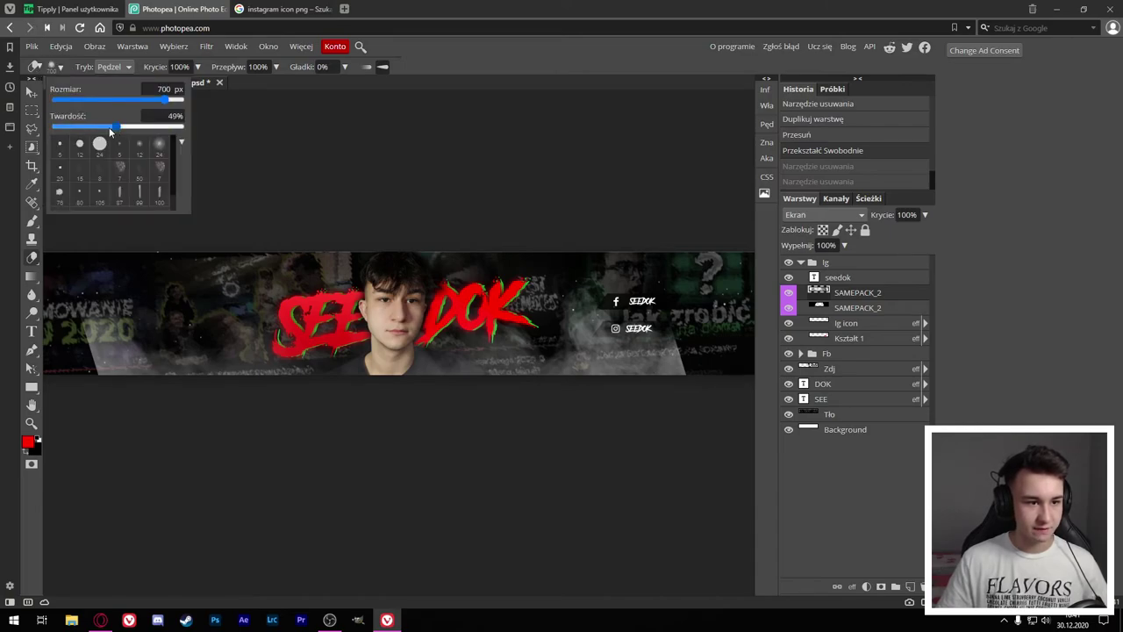
click(114, 202)
drag(96, 280, 88, 351)
click(87, 325)
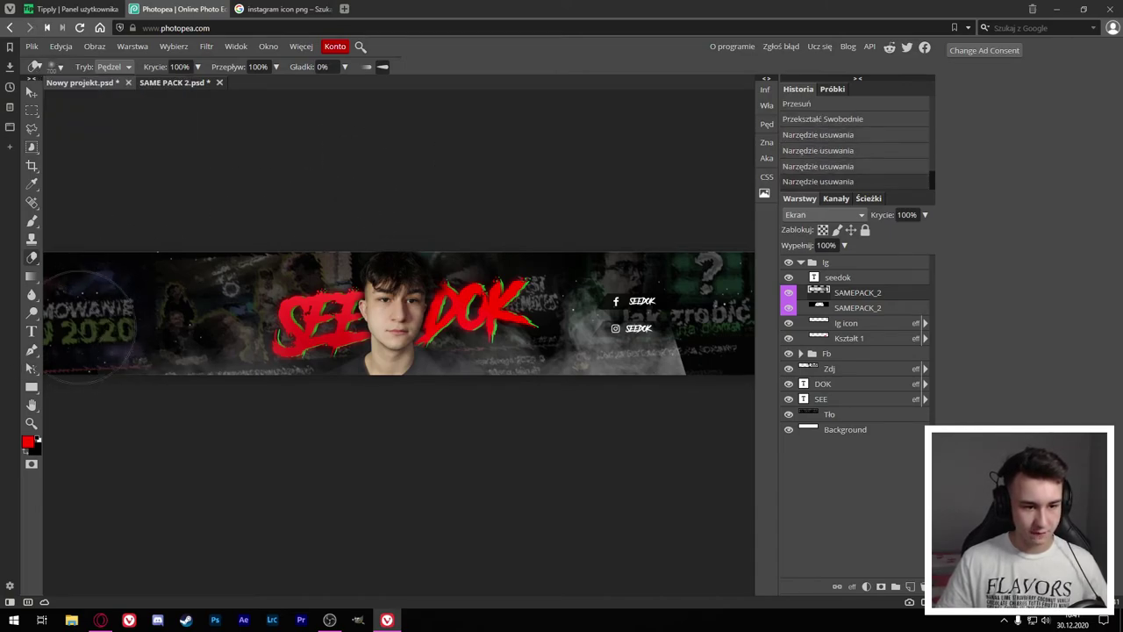
drag(605, 324, 702, 351)
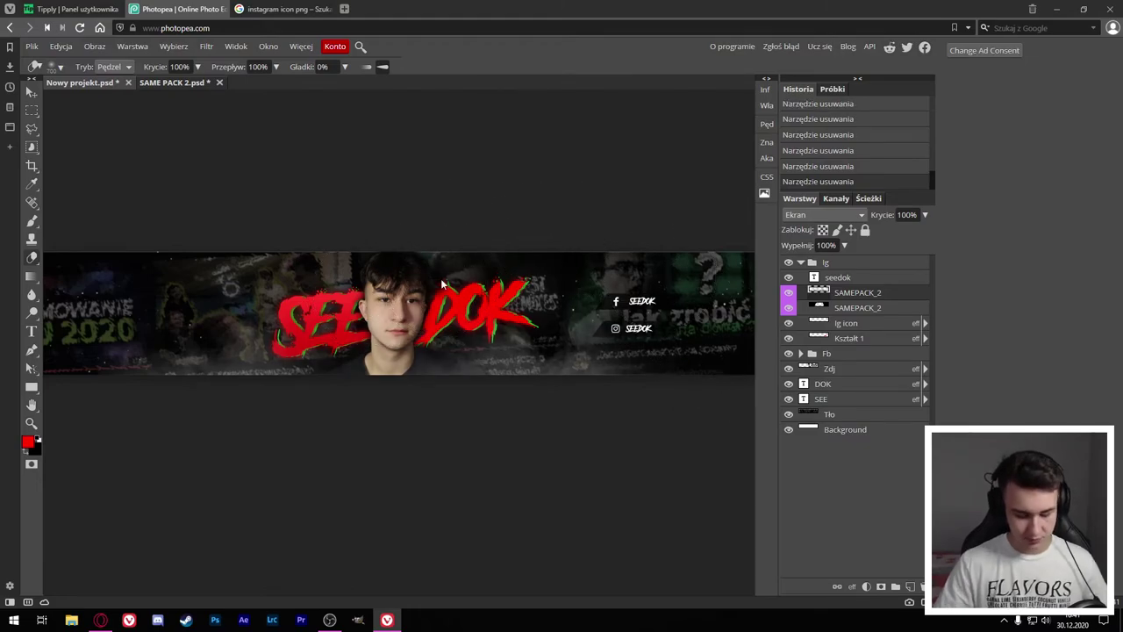
Step: Duplicate the smoke layer and erase more of the copy
key(ctrl+j)
scroll(433, 254, down, 2)
scroll(373, 263, up, 3)
key(alt)
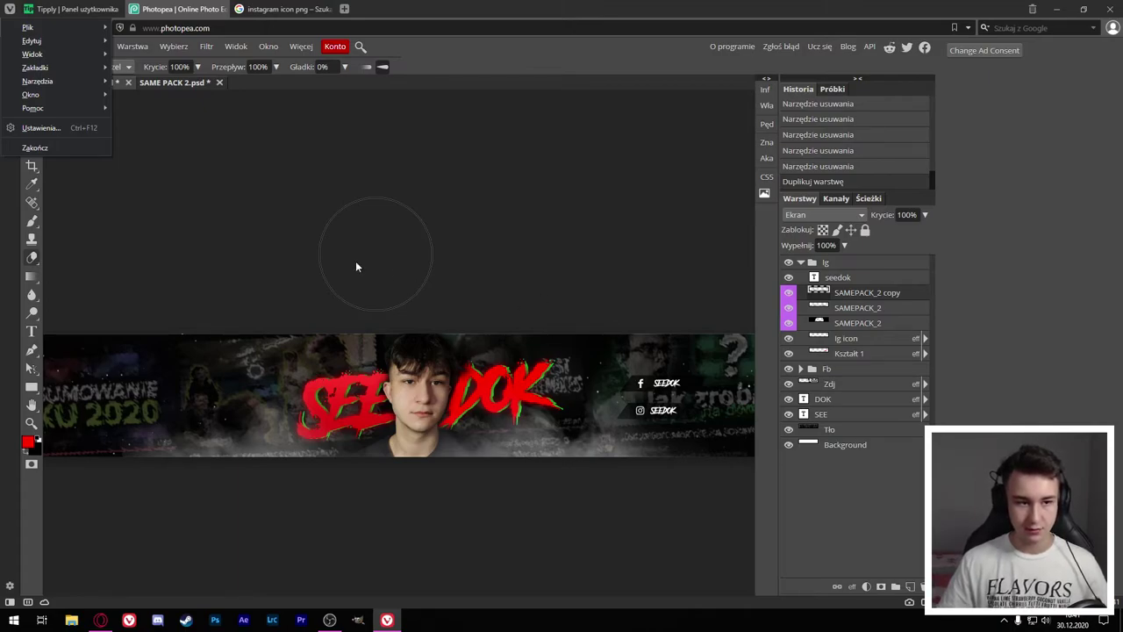
drag(355, 265, 395, 237)
drag(268, 358, 255, 369)
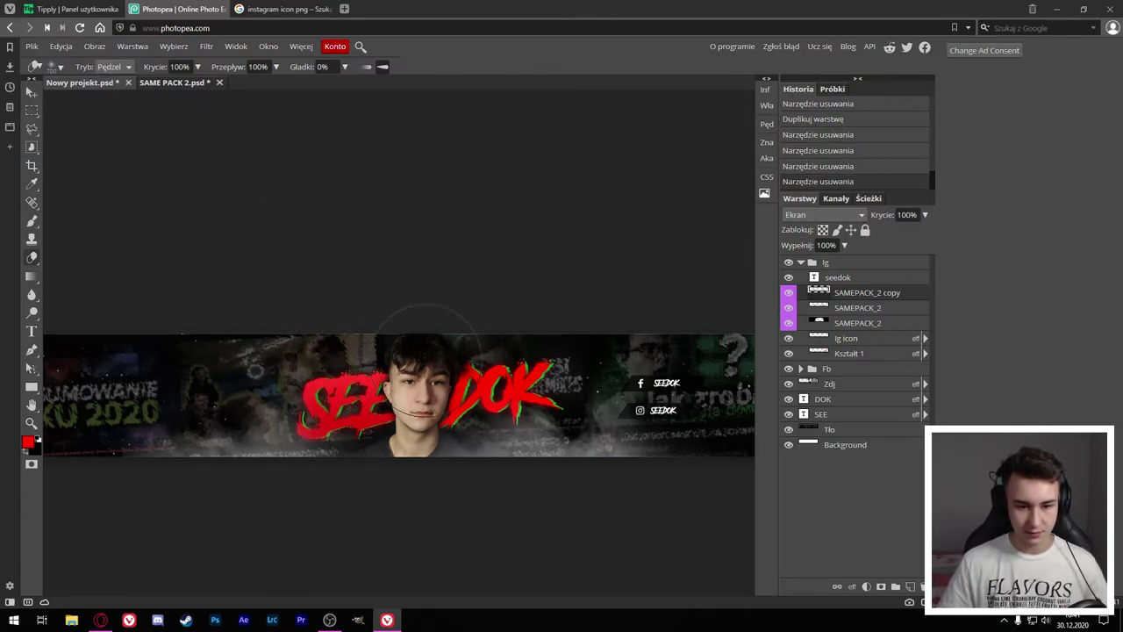
scroll(432, 361, down, 2)
scroll(431, 356, up, 2)
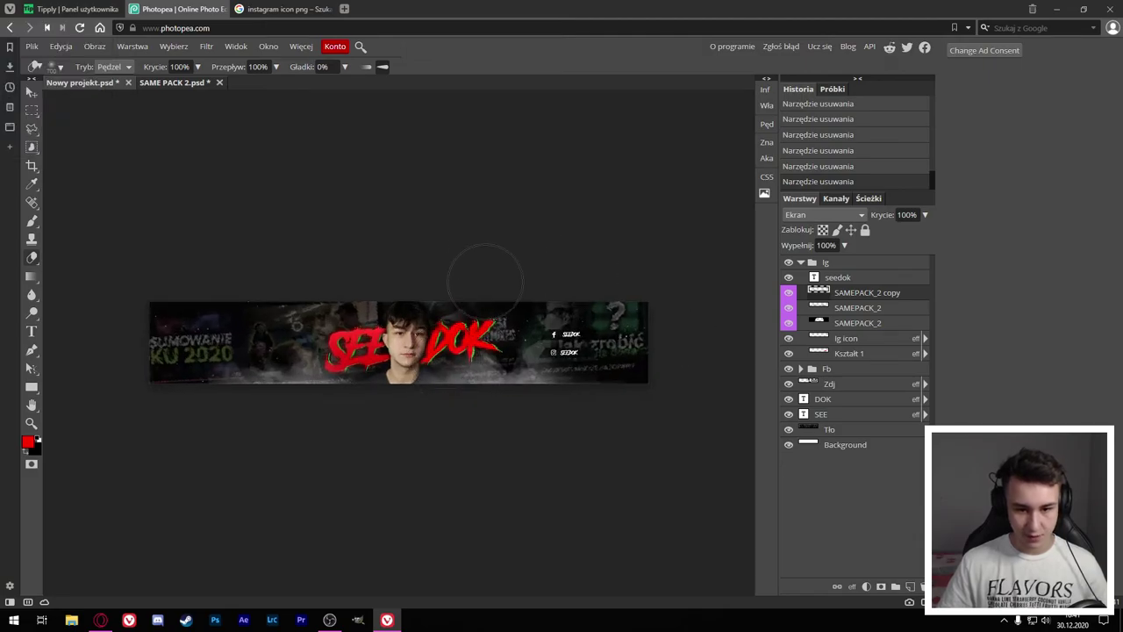
scroll(385, 238, up, 2)
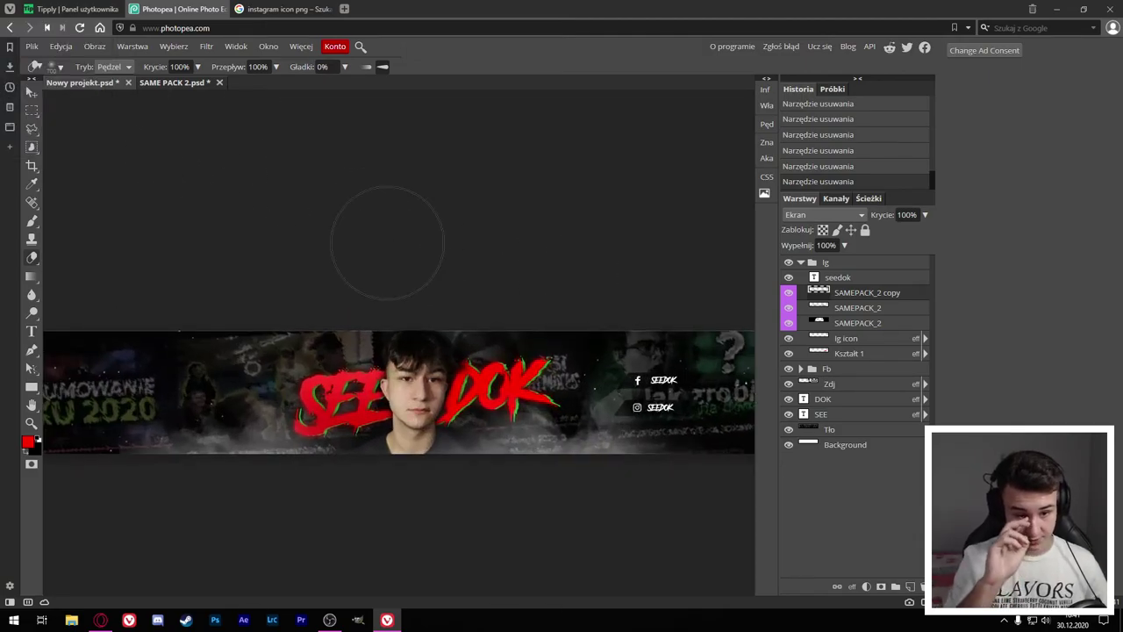
scroll(351, 447, up, 2)
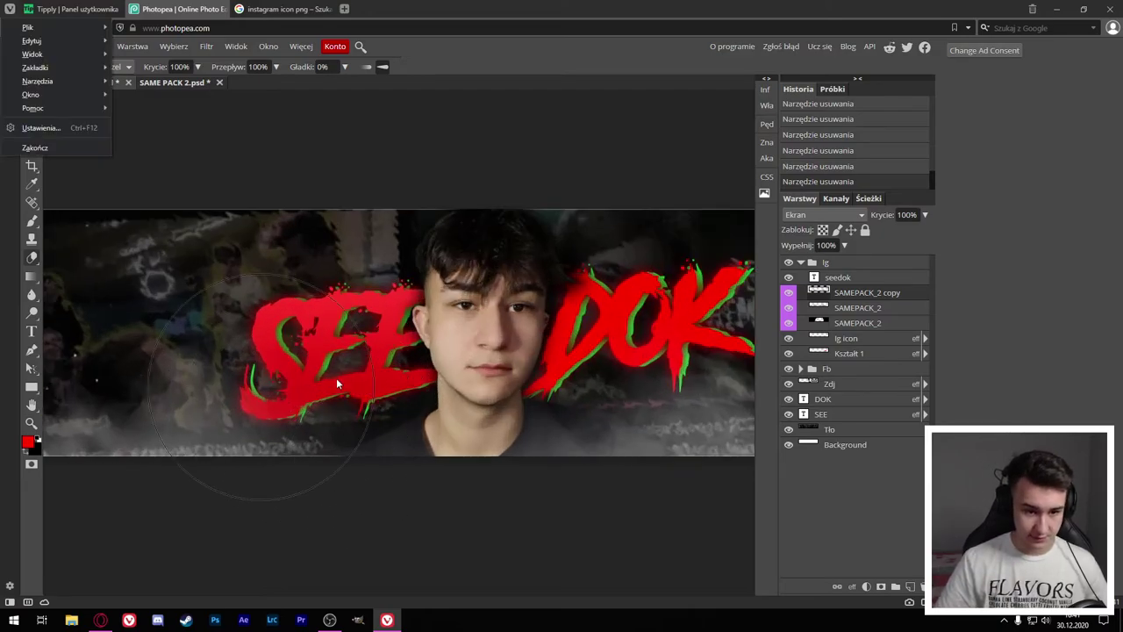
Step: Switch back to the Move tool and return to the SAME PACK 2 file
key(v)
scroll(408, 253, down, 2)
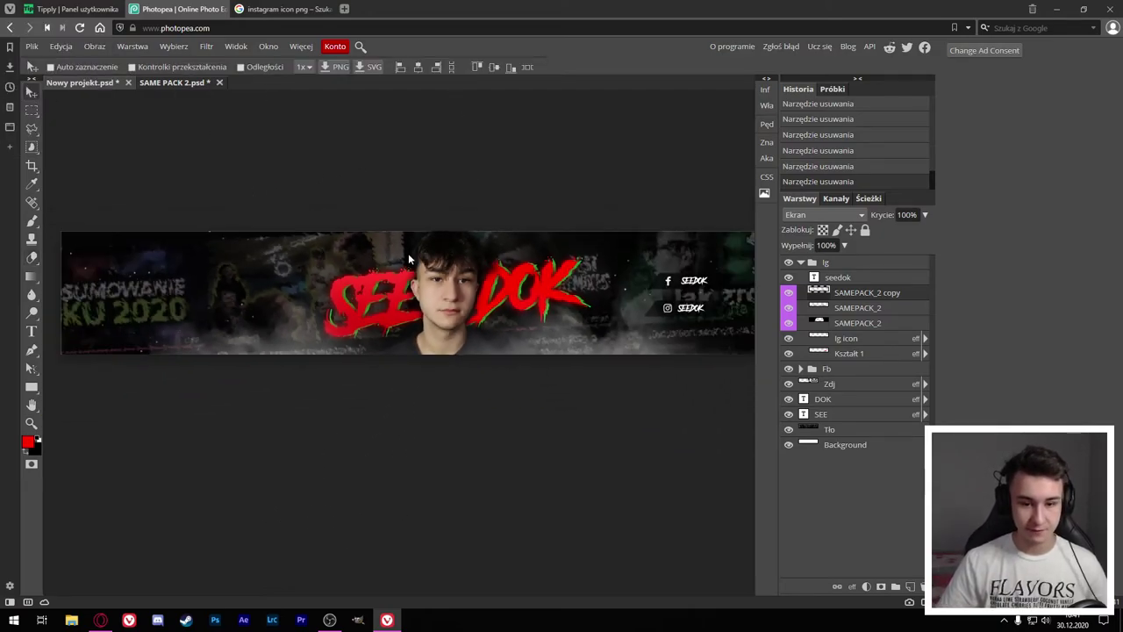
scroll(408, 252, down, 1)
click(600, 449)
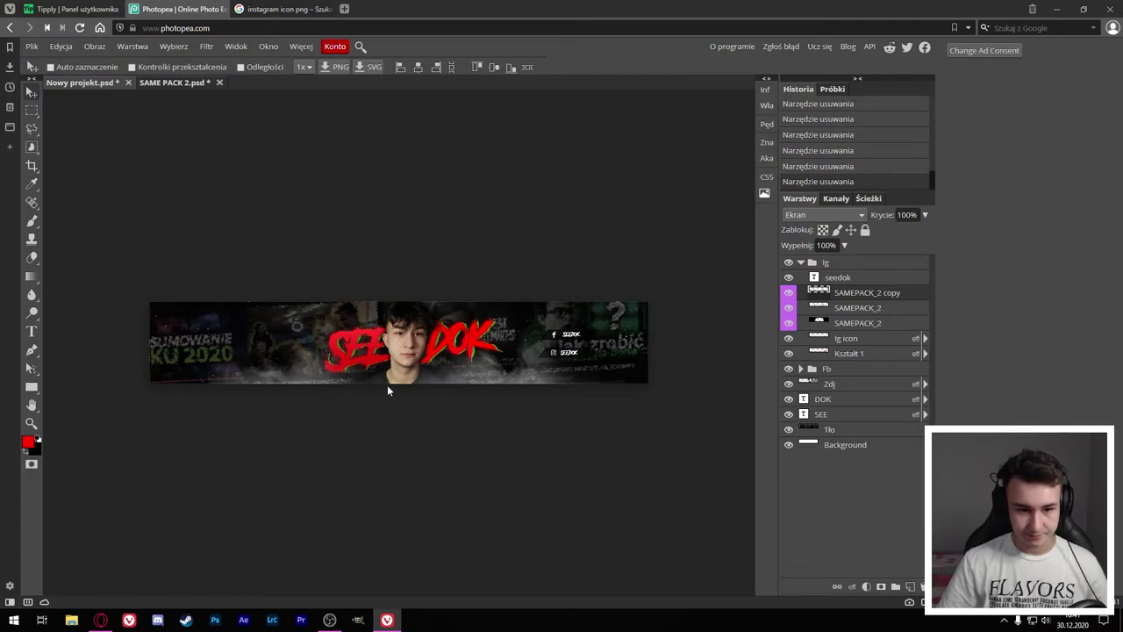
scroll(388, 390, up, 1)
click(341, 155)
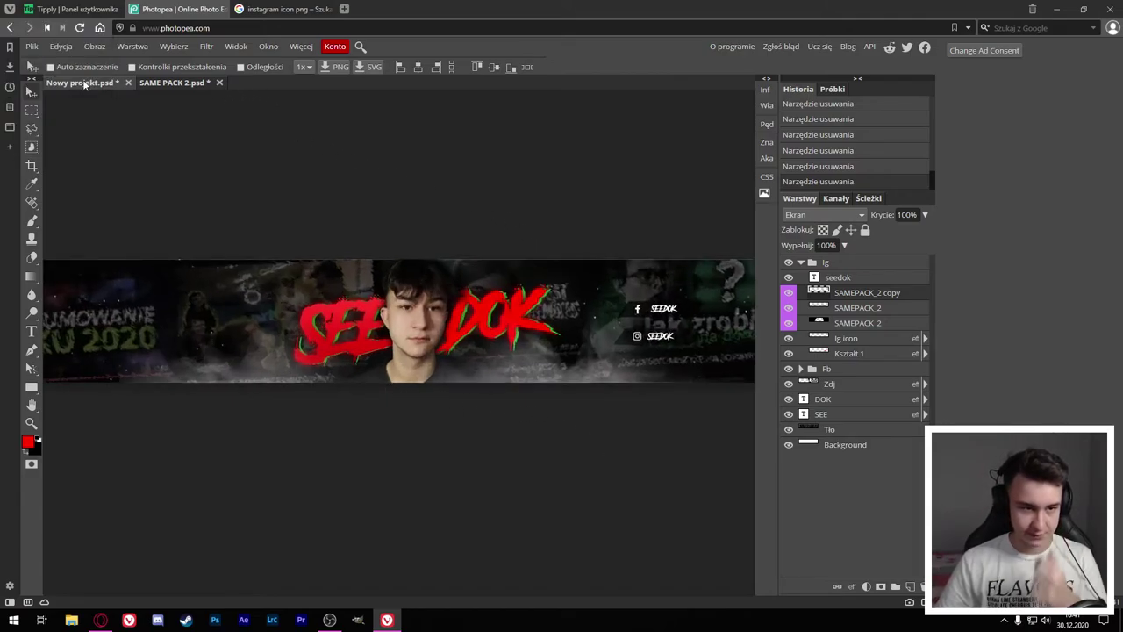
click(172, 83)
Step: Copy the Sunburst layer into the banner and set its blend mode to Nakładka (Overlay)
click(787, 493)
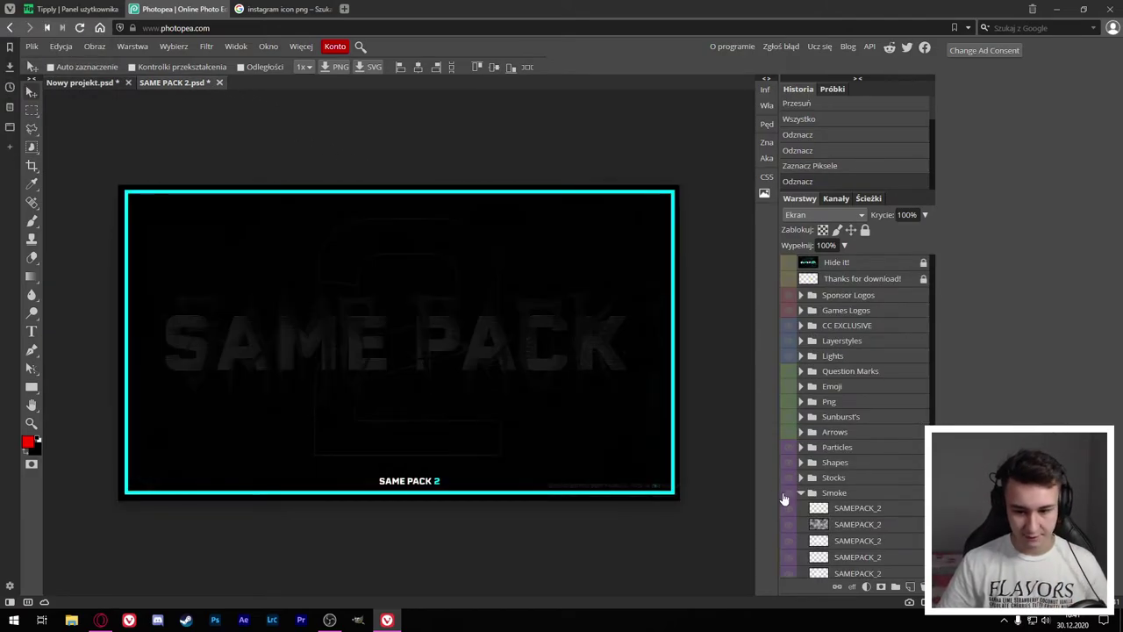
click(800, 494)
click(800, 431)
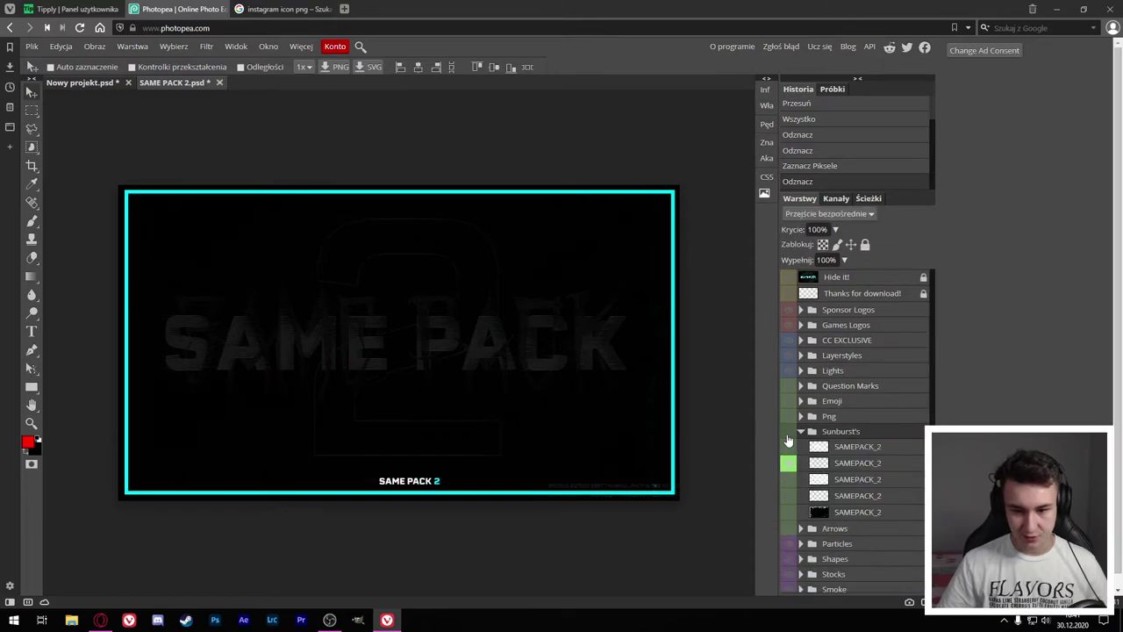
click(788, 441)
click(793, 446)
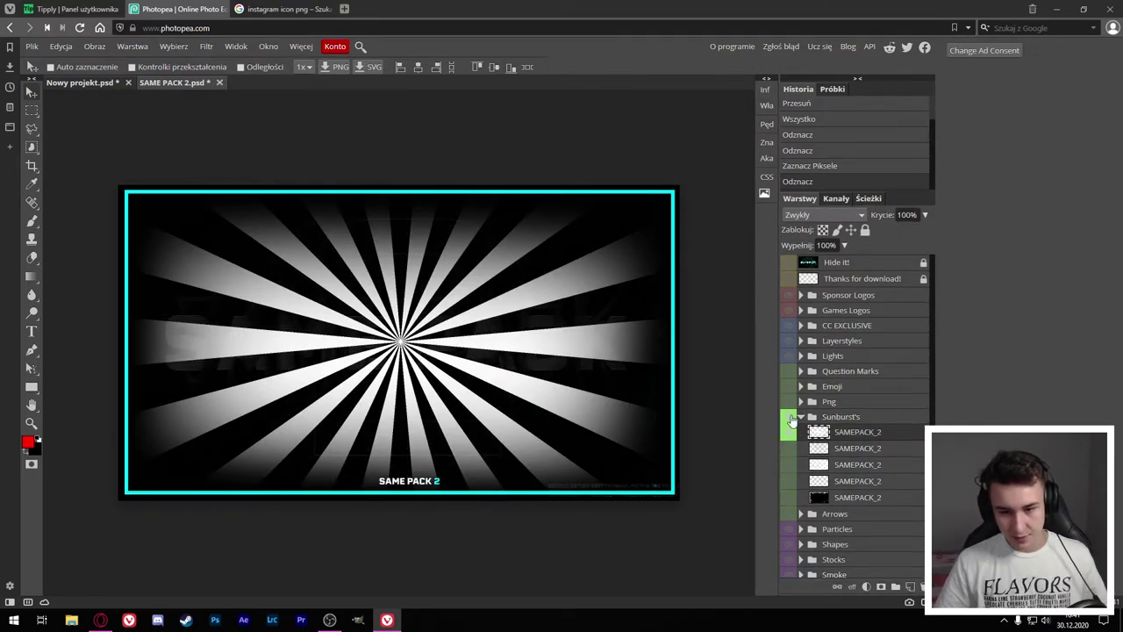
drag(264, 290, 128, 121)
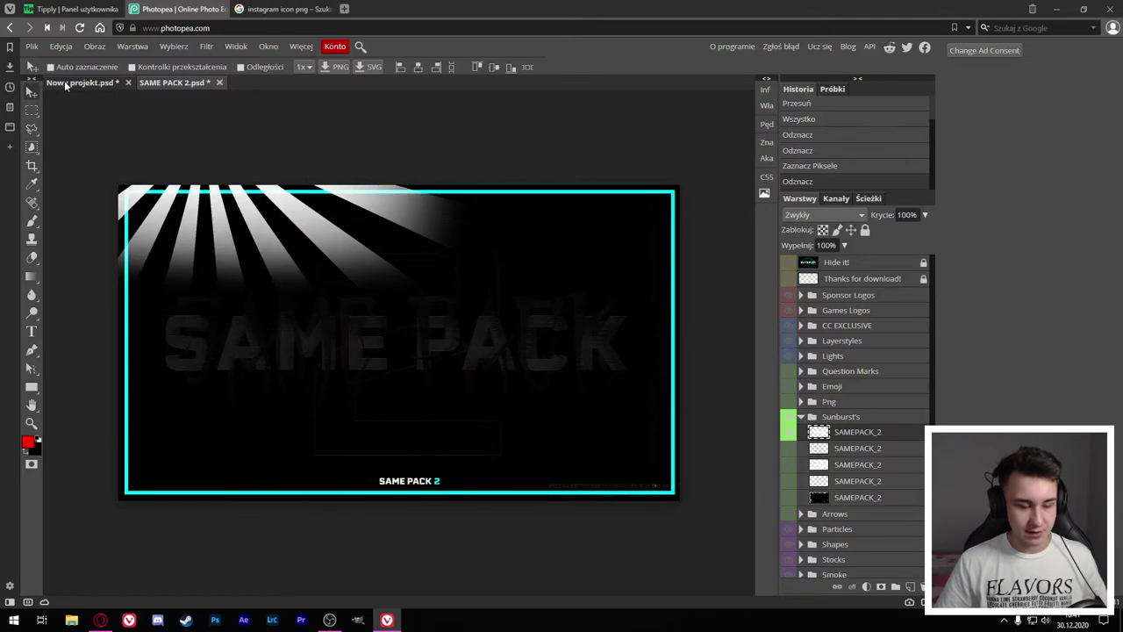
click(822, 215)
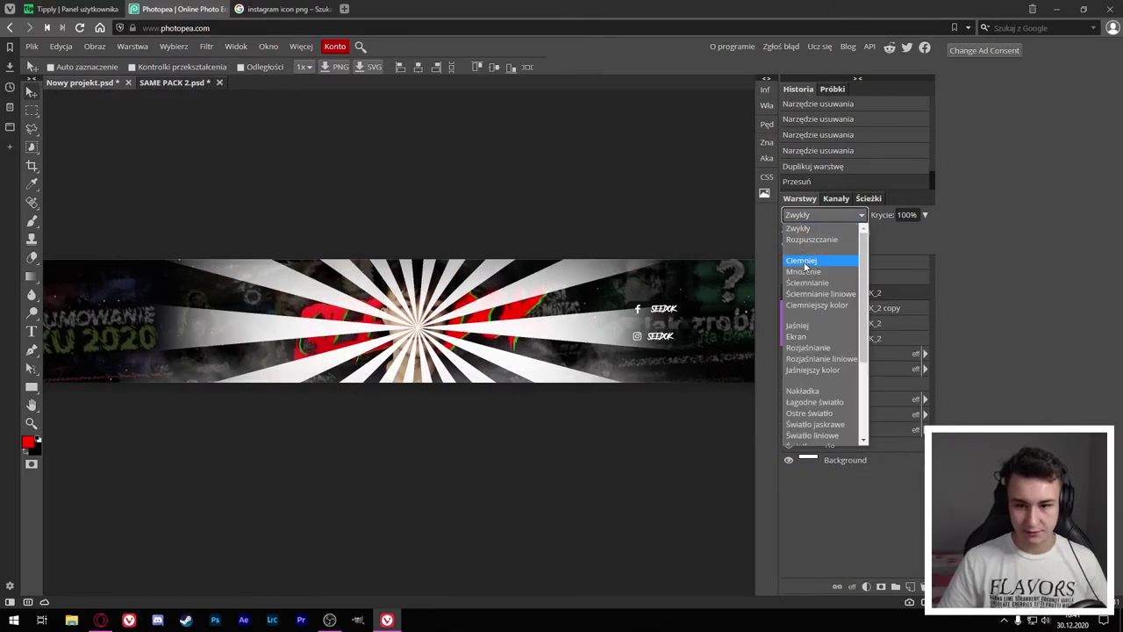
click(813, 390)
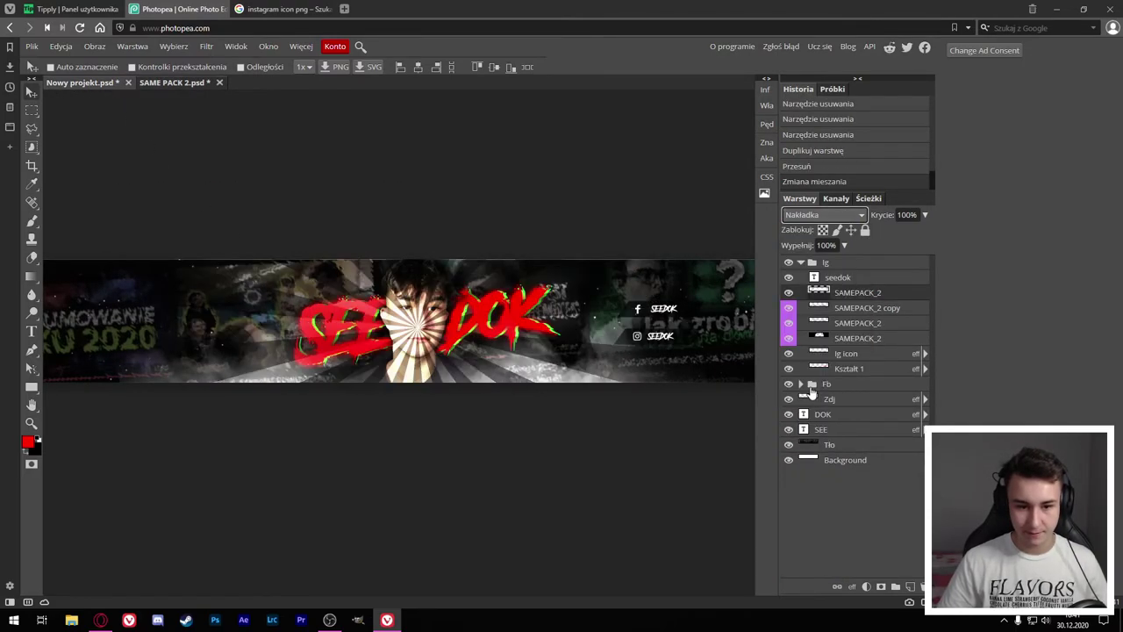
Step: Move the SAMEPACK_2 layers above the Ig group and set the sunburst's opacity to 82%
click(869, 341)
drag(849, 299, 867, 252)
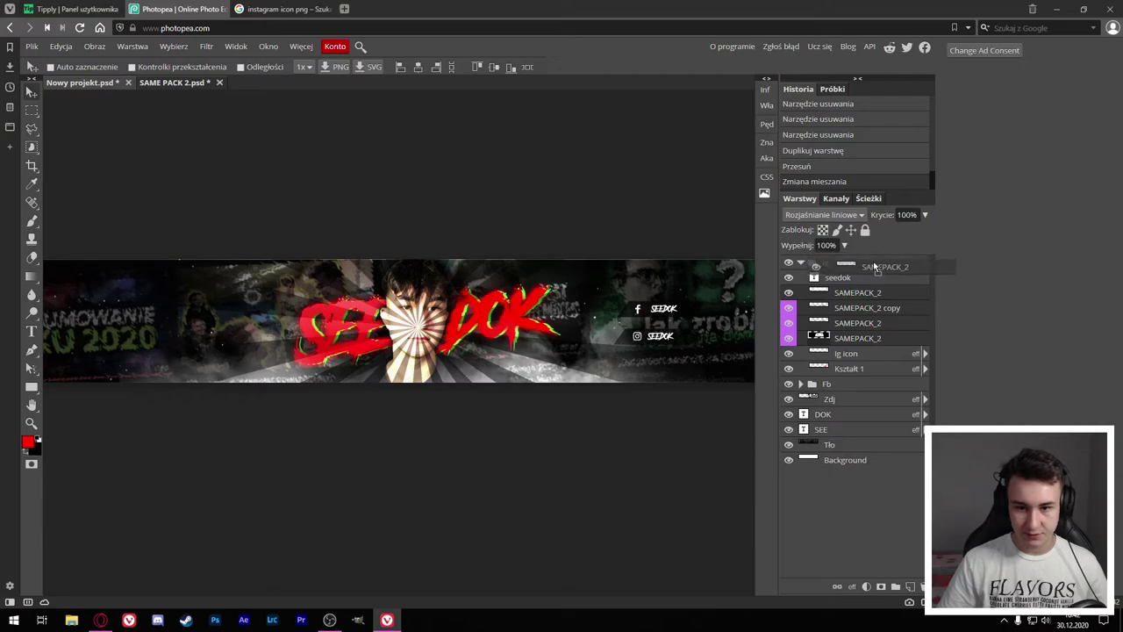
mouse_move(867, 253)
mouse_down()
mouse_move(799, 254)
mouse_move(895, 264)
mouse_up()
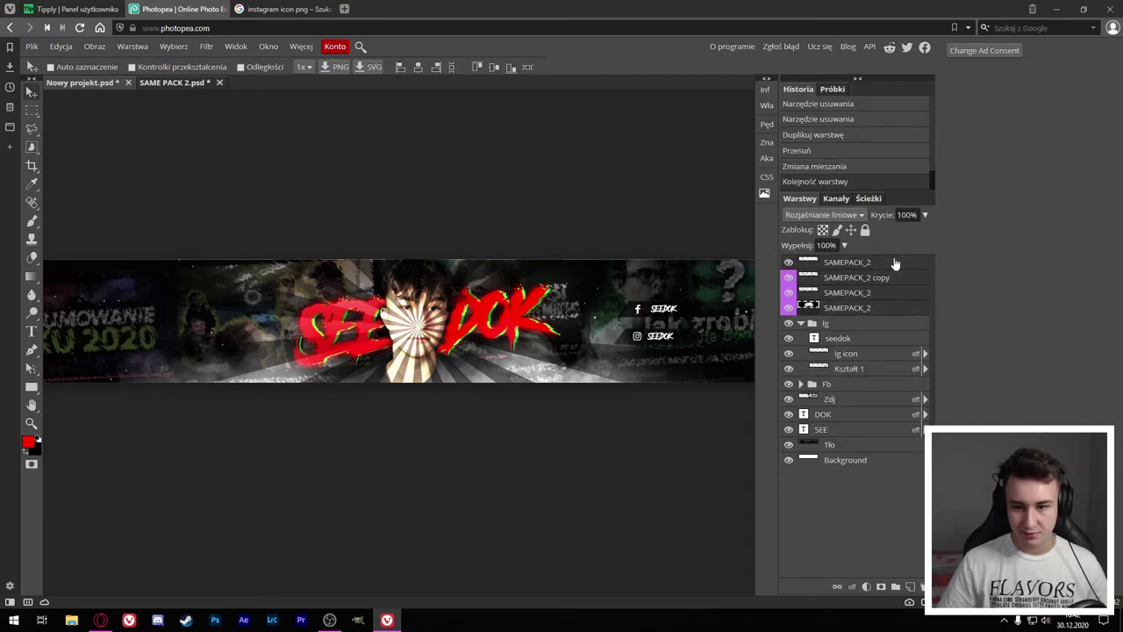
click(801, 323)
drag(879, 217, 867, 221)
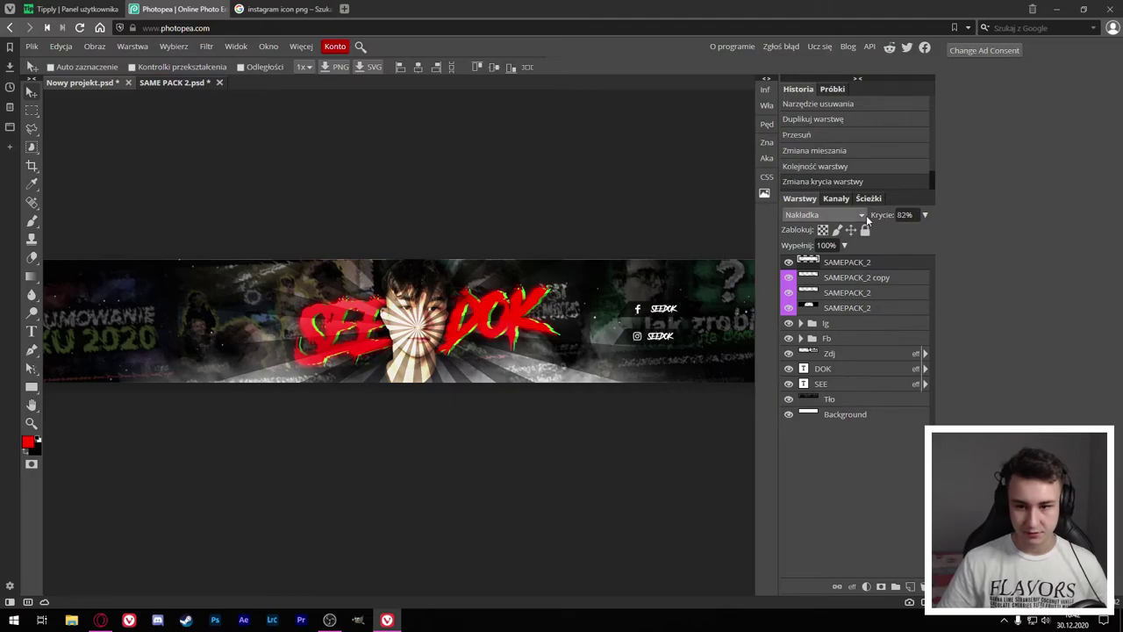
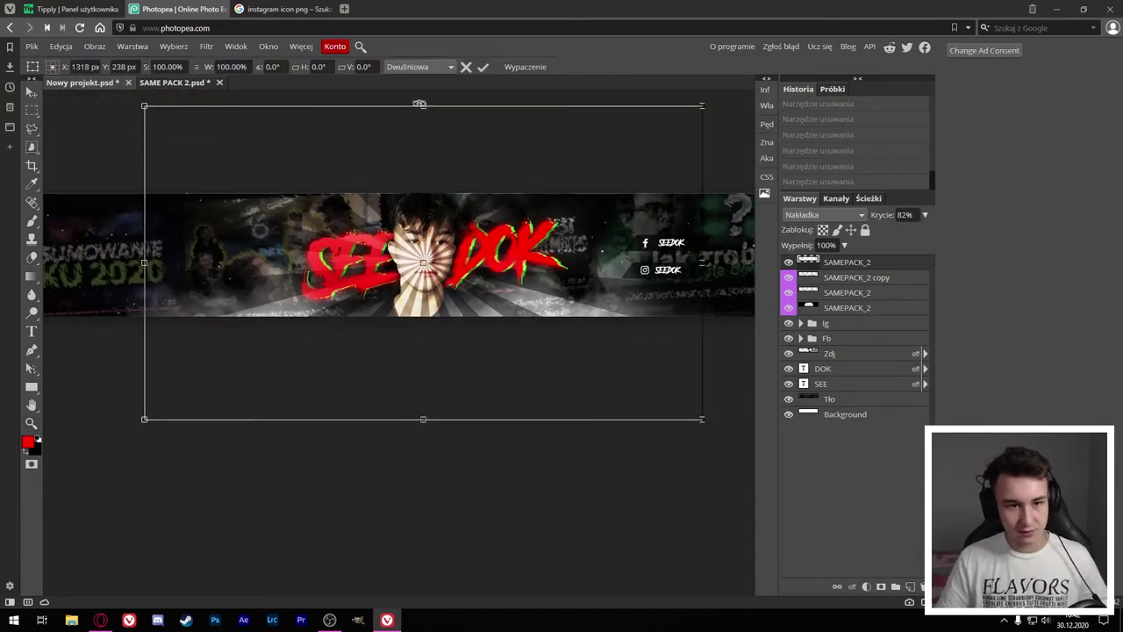
Step: Enlarge the sunburst overlay to about 116% with Free Transform
key(ctrl+t)
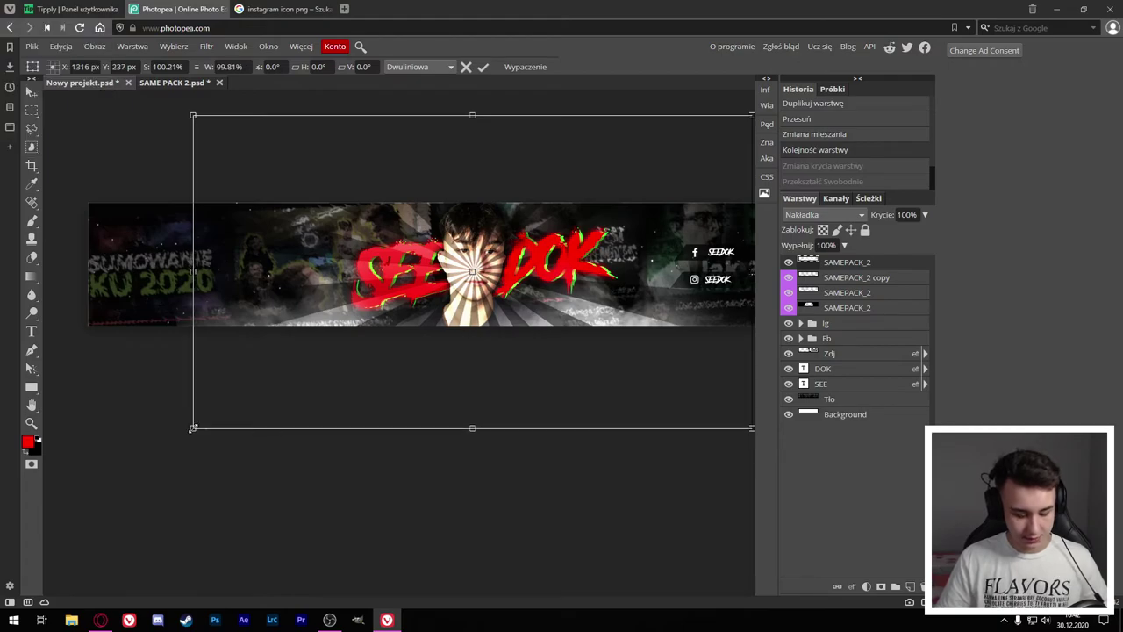
drag(193, 428, 146, 454)
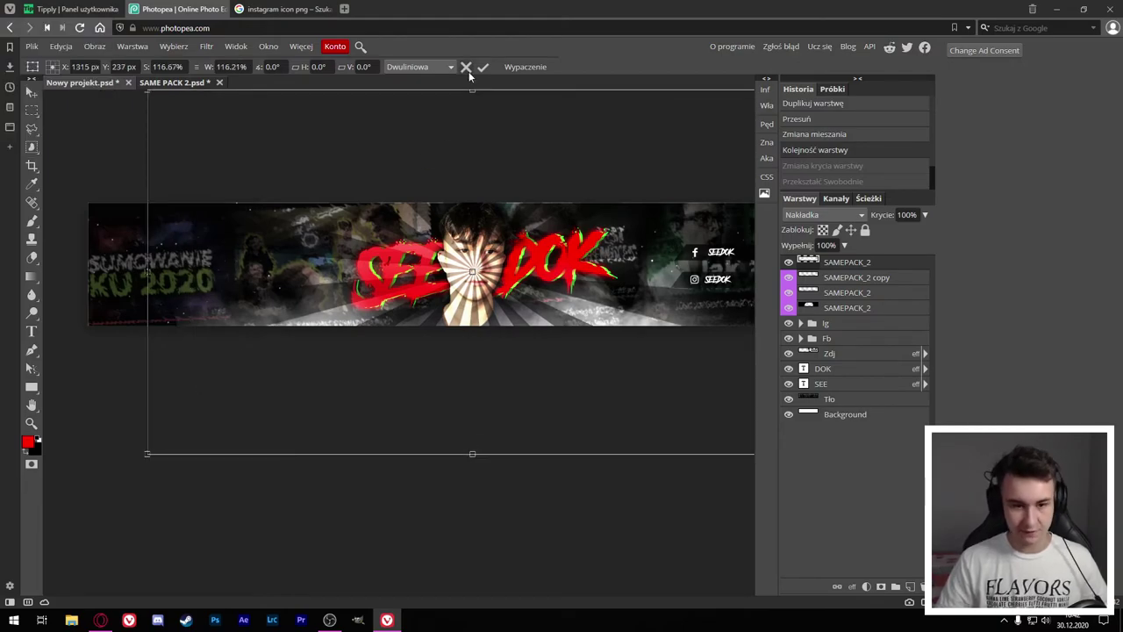
key(Return)
Step: Erase the sunburst rays from over the portrait's face with the Eraser
click(31, 259)
drag(465, 219, 474, 289)
drag(413, 210, 500, 316)
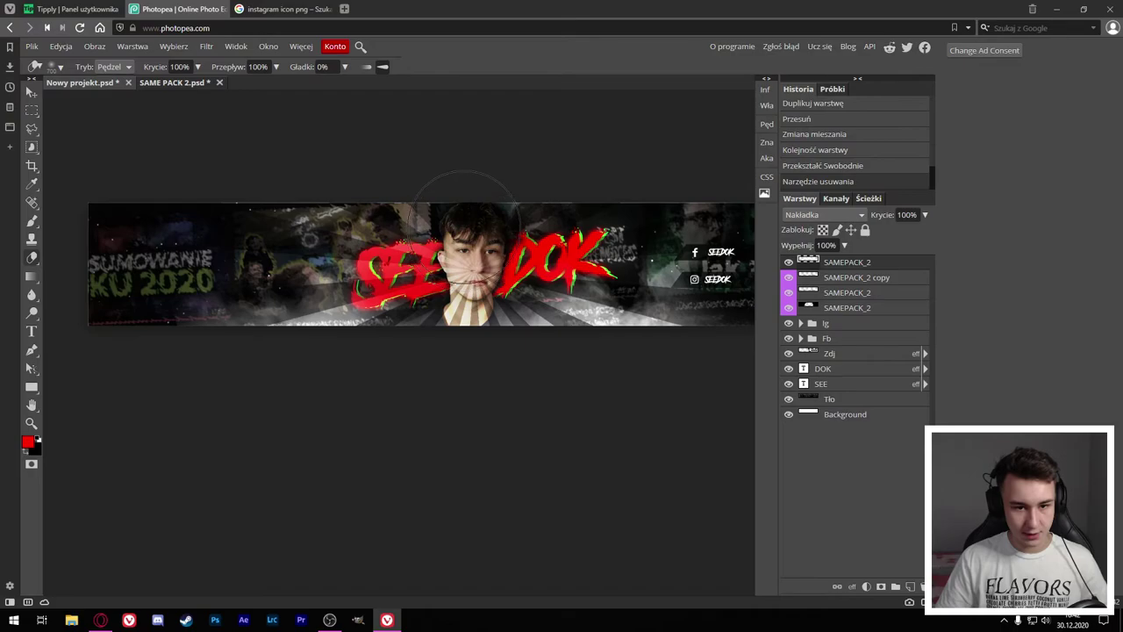
drag(333, 228, 509, 325)
drag(457, 289, 465, 326)
drag(448, 263, 446, 349)
click(446, 329)
Step: In the SAME PACK 2 document, hide and collapse the Sunburst's group
scroll(527, 180, up, 3)
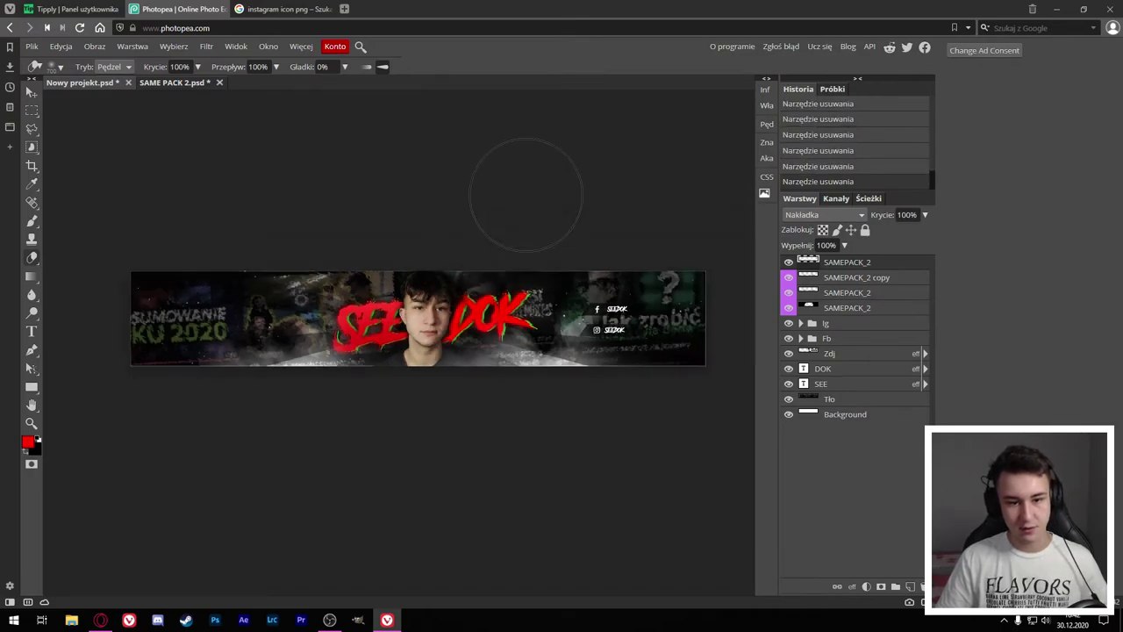
scroll(526, 185, right, 2)
scroll(419, 338, down, 1)
scroll(419, 338, left, 2)
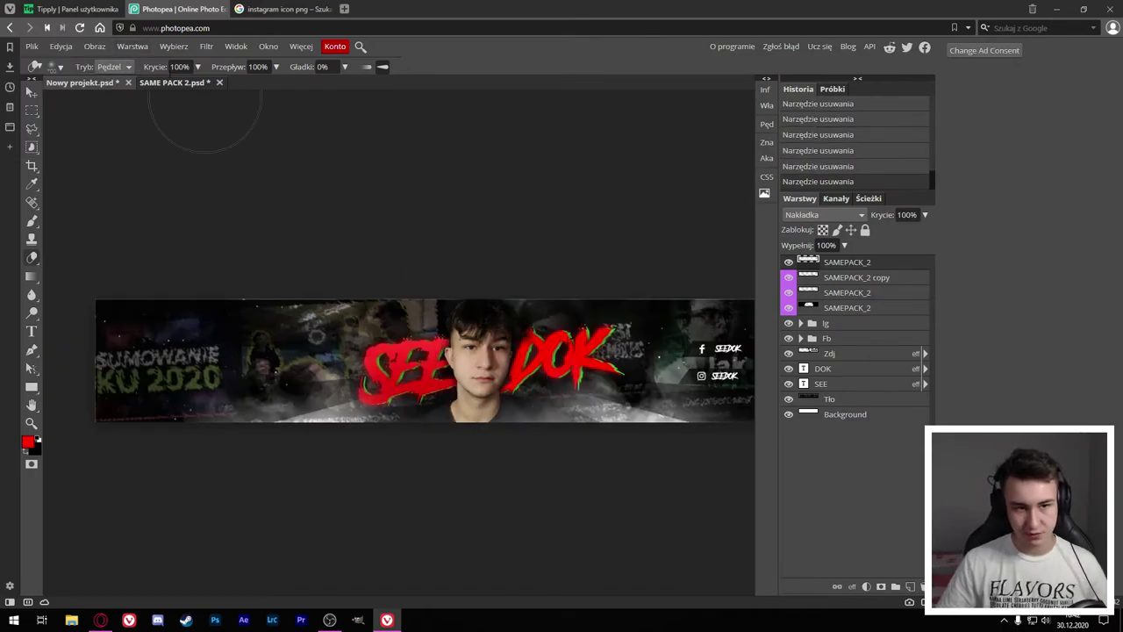
click(171, 83)
click(793, 417)
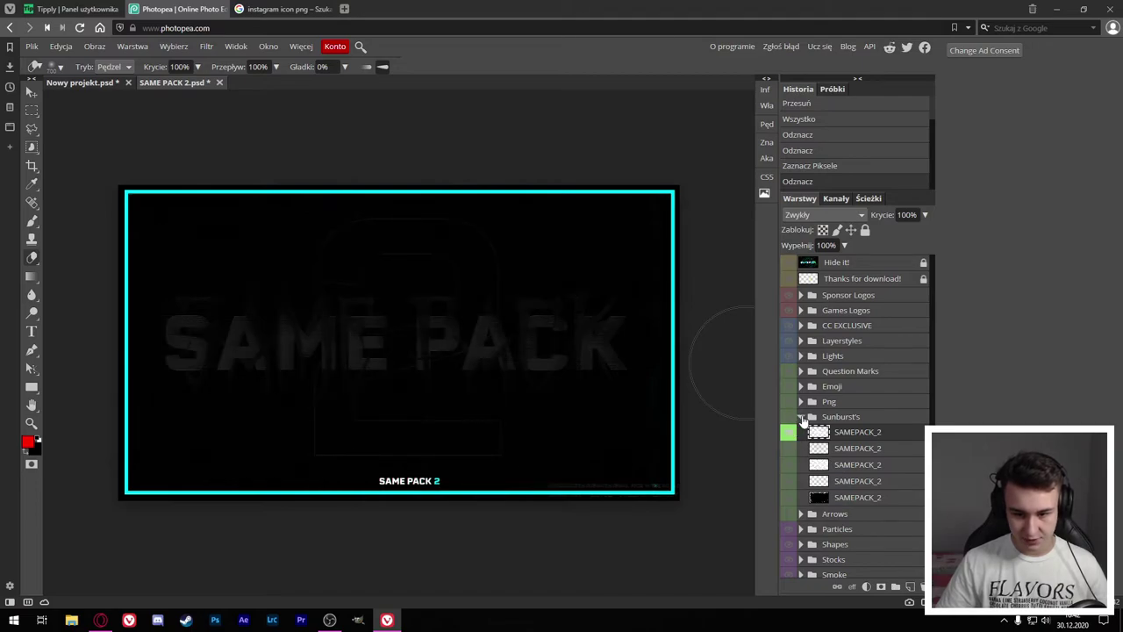
click(800, 418)
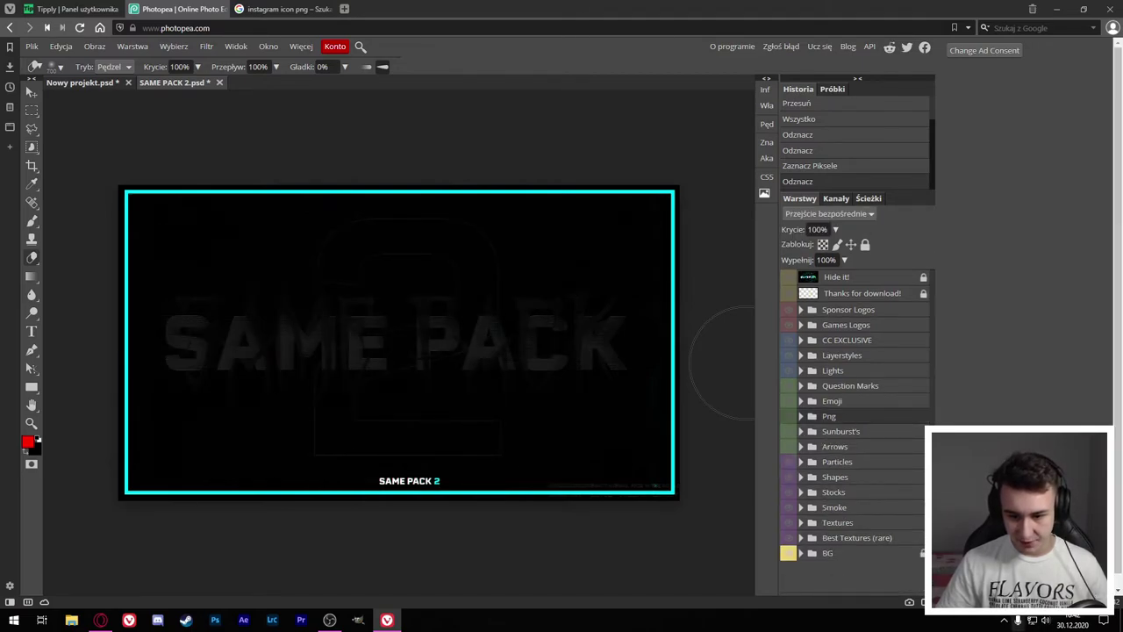
Step: Preview the Textures layers and show the black-and-white marble instead of the succulents
scroll(792, 551, down, 3)
click(788, 455)
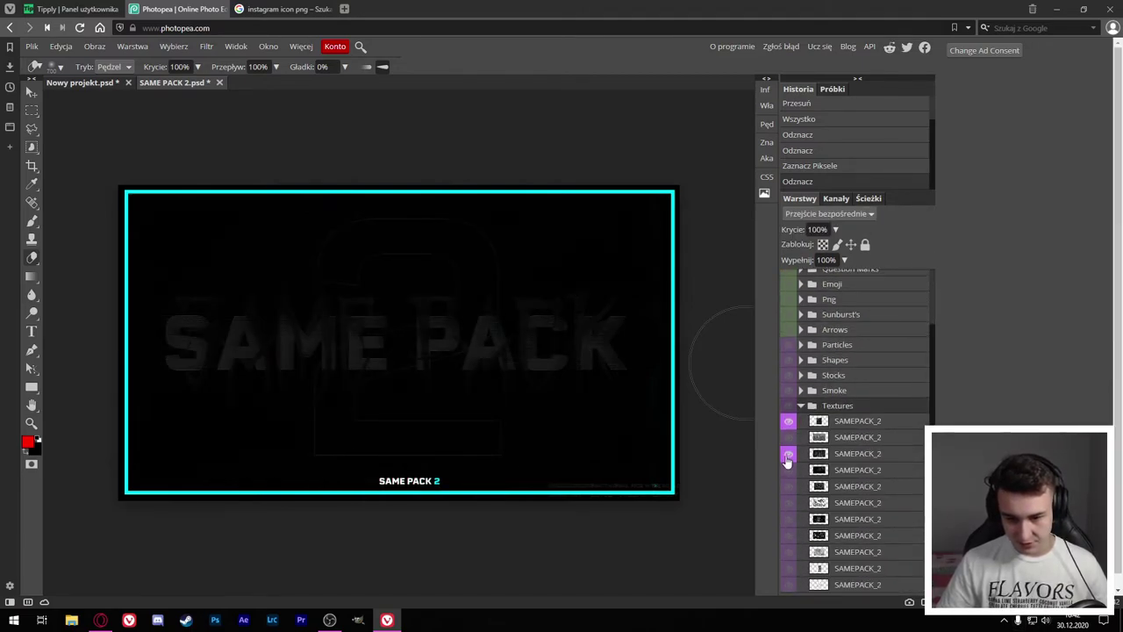
click(788, 439)
click(788, 488)
click(788, 461)
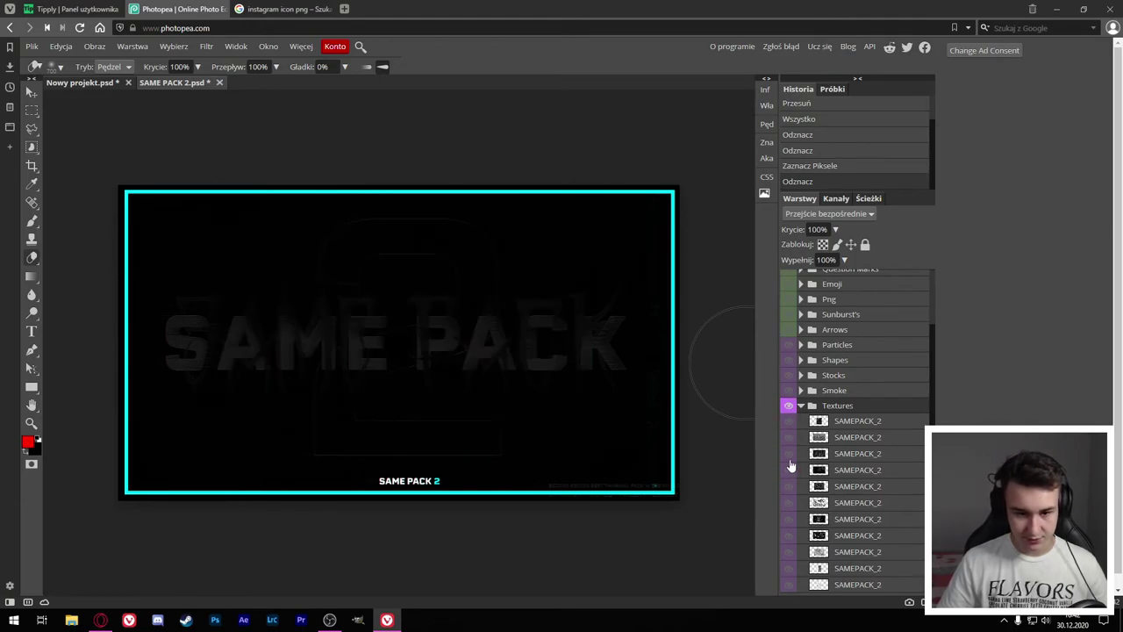
click(788, 502)
click(788, 519)
click(788, 536)
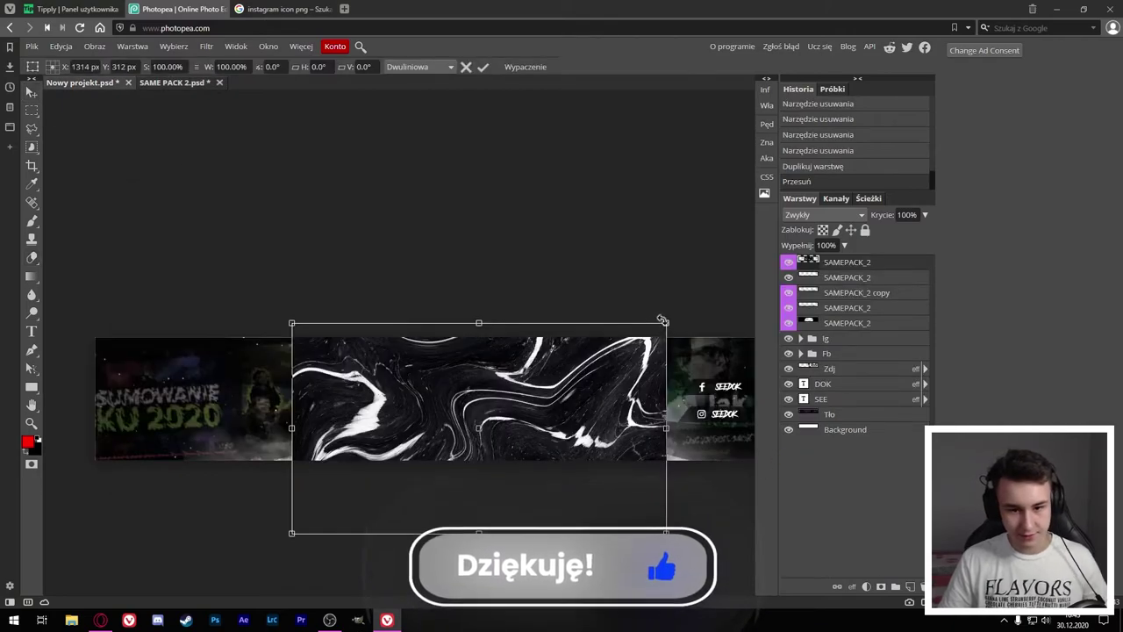
Step: Scale the marble texture up to about 210% so it covers the banner
drag(667, 323, 839, 227)
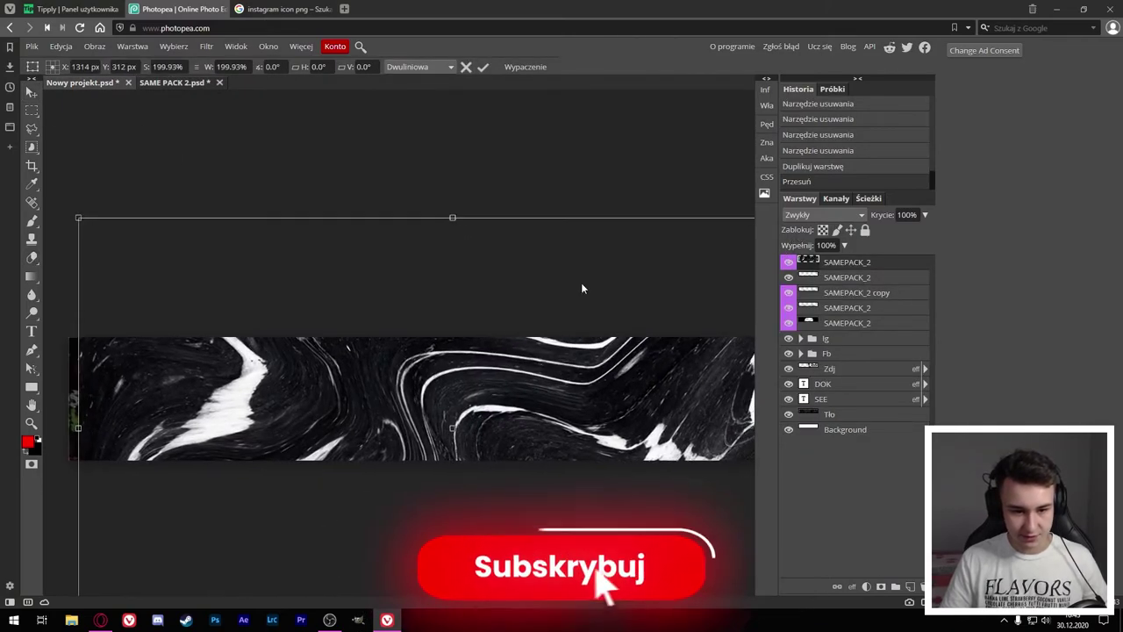
scroll(581, 282, down, 4)
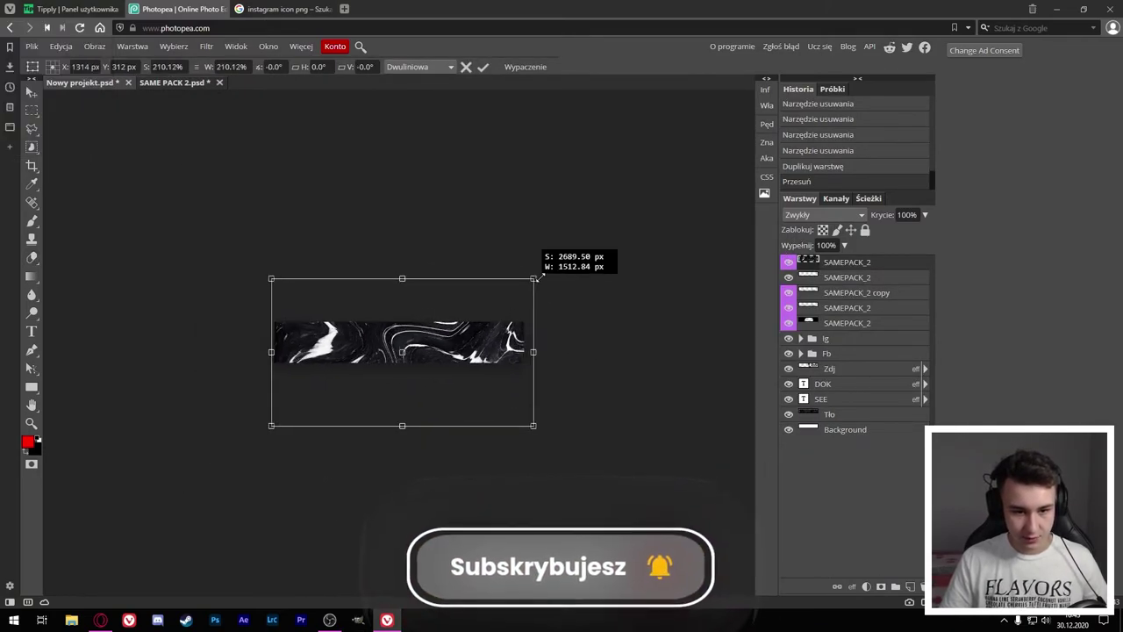
key(Return)
scroll(403, 392, up, 3)
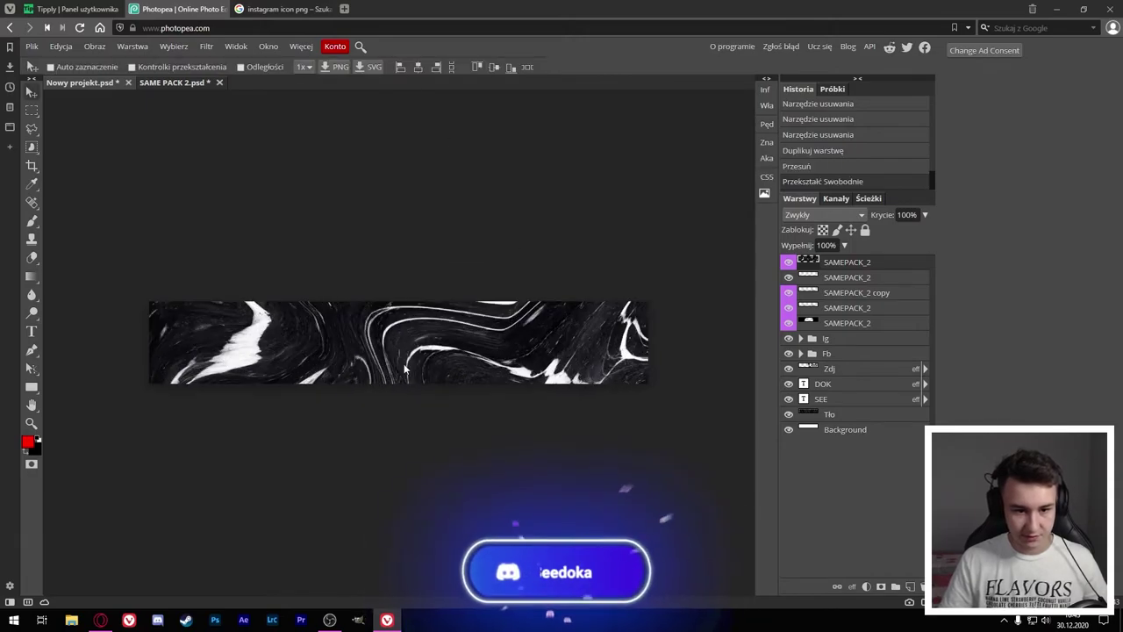
Step: Try Lighten and Overlay blending on the marble, settling on Ekran (Screen)
click(823, 215)
click(807, 326)
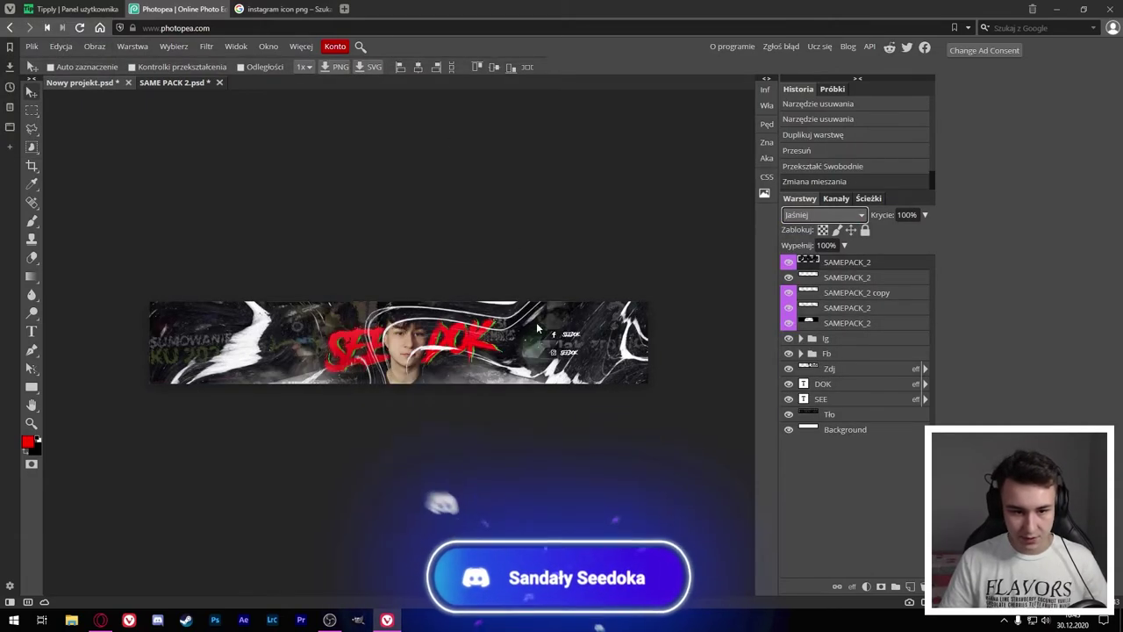
scroll(400, 342, up, 3)
click(823, 215)
click(802, 338)
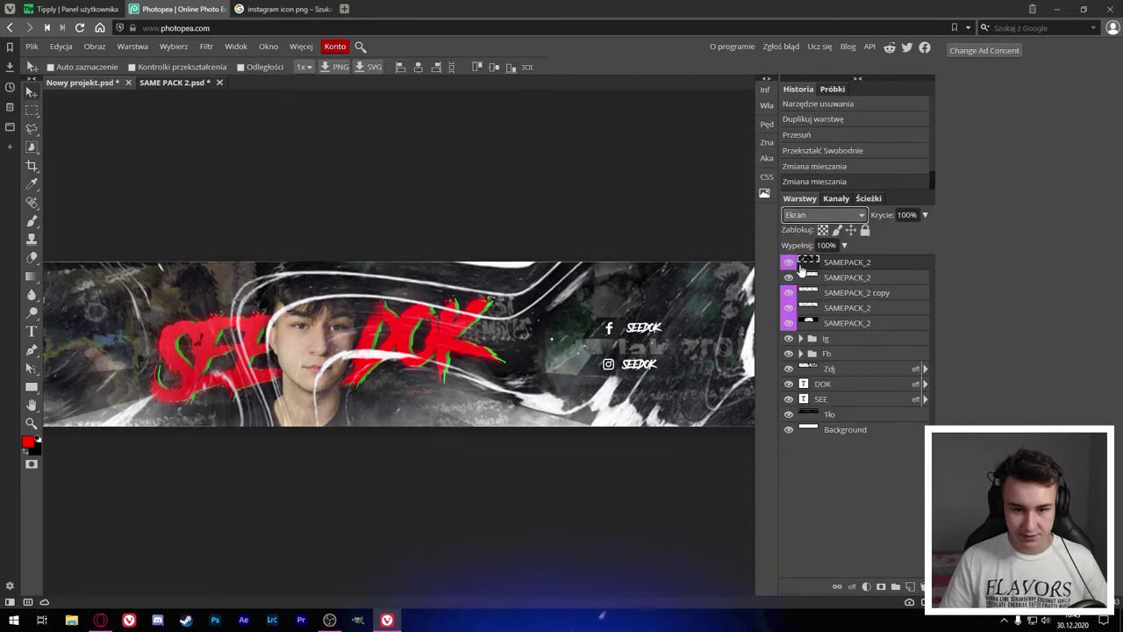
click(816, 214)
click(801, 392)
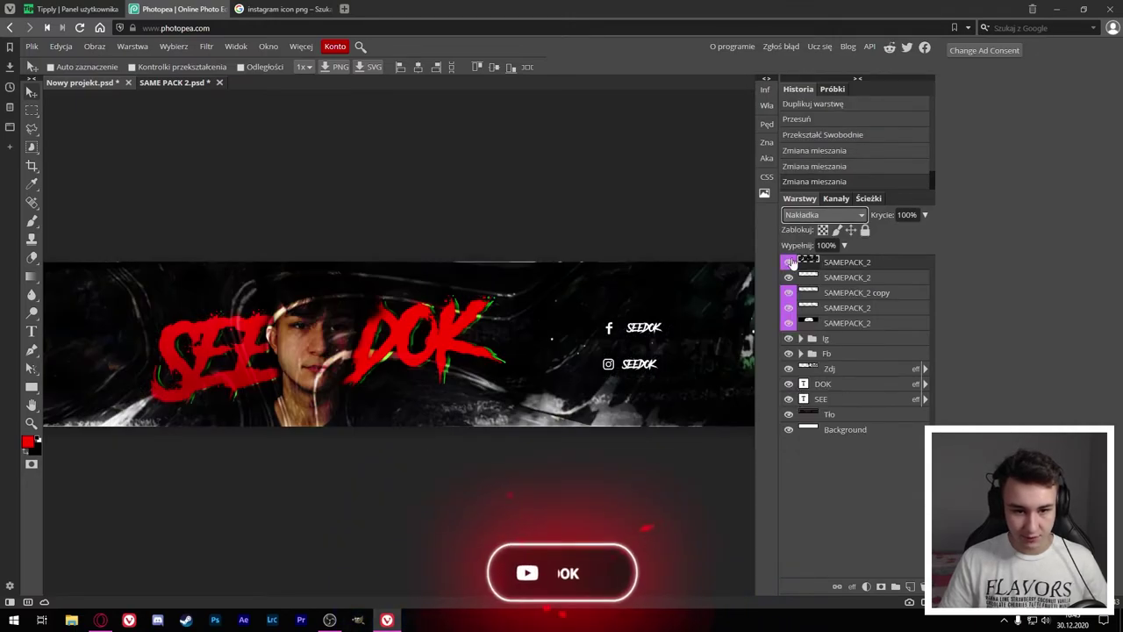
click(824, 215)
click(808, 337)
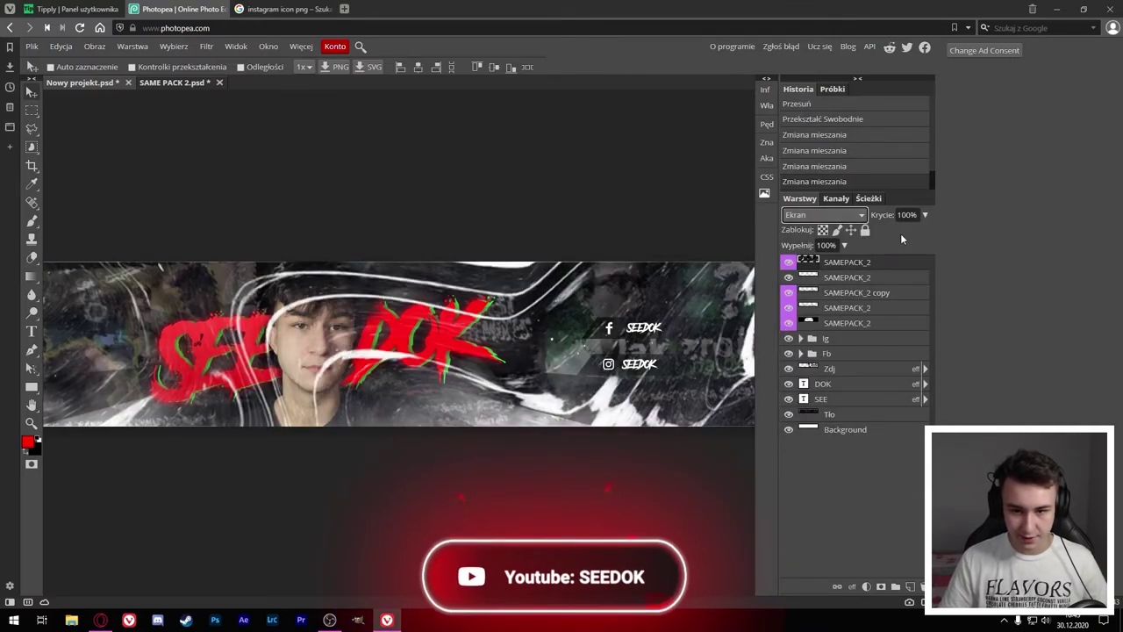
Step: Lower the marble's opacity to 22% and move its layer below the SEE text
click(924, 214)
drag(921, 230, 898, 230)
drag(858, 281, 805, 386)
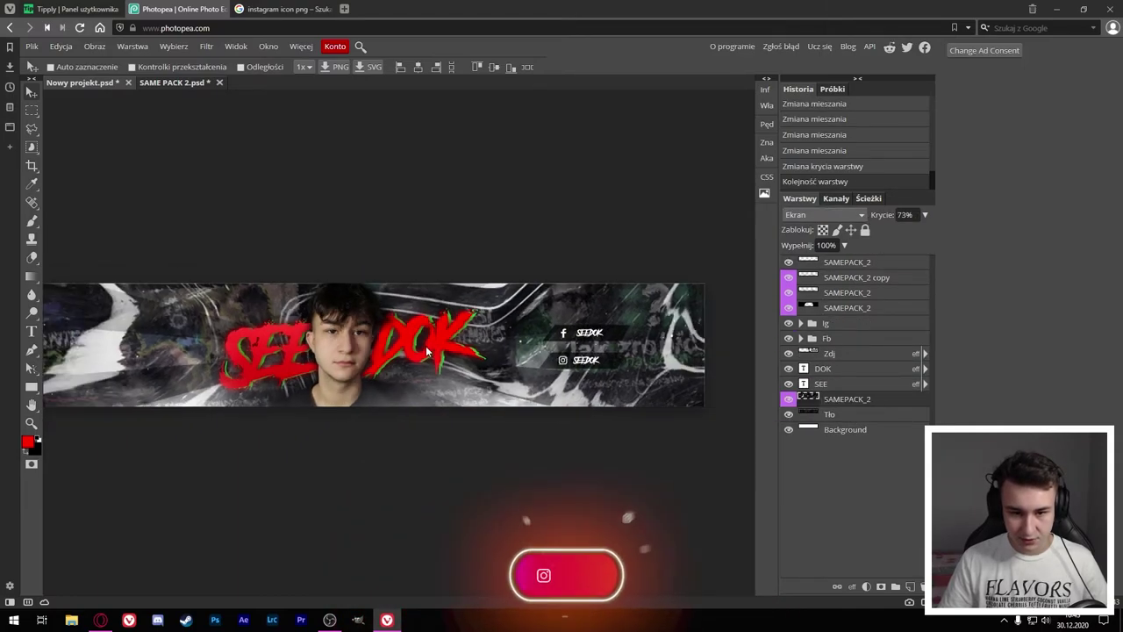
scroll(384, 376, down, 5)
scroll(303, 228, down, 3)
click(886, 217)
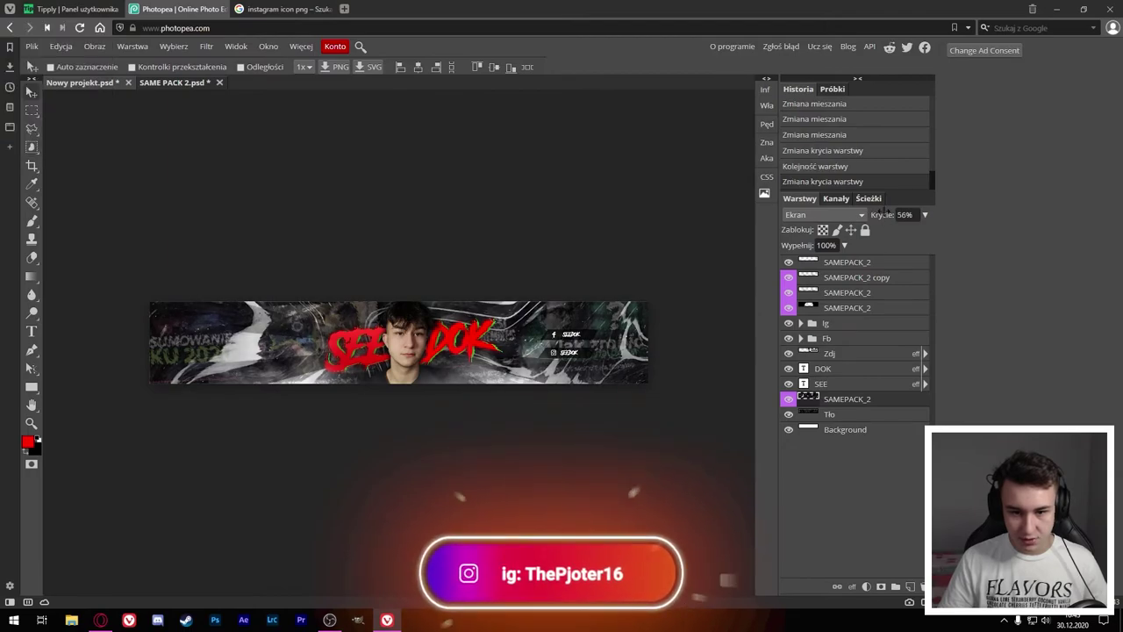
drag(886, 217, 880, 217)
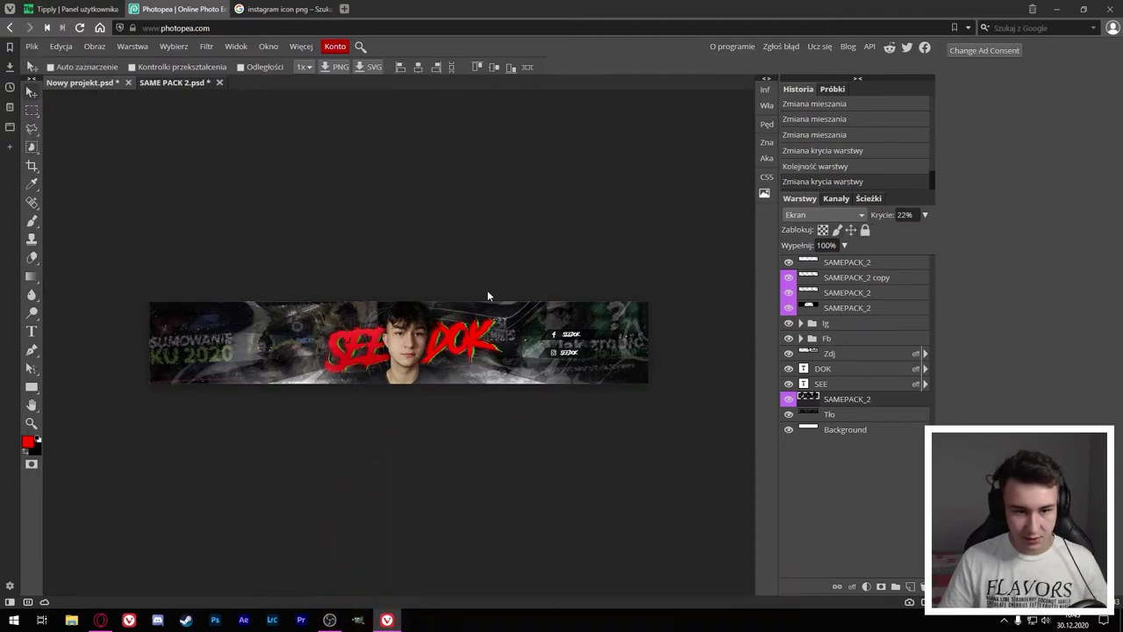
key(alt)
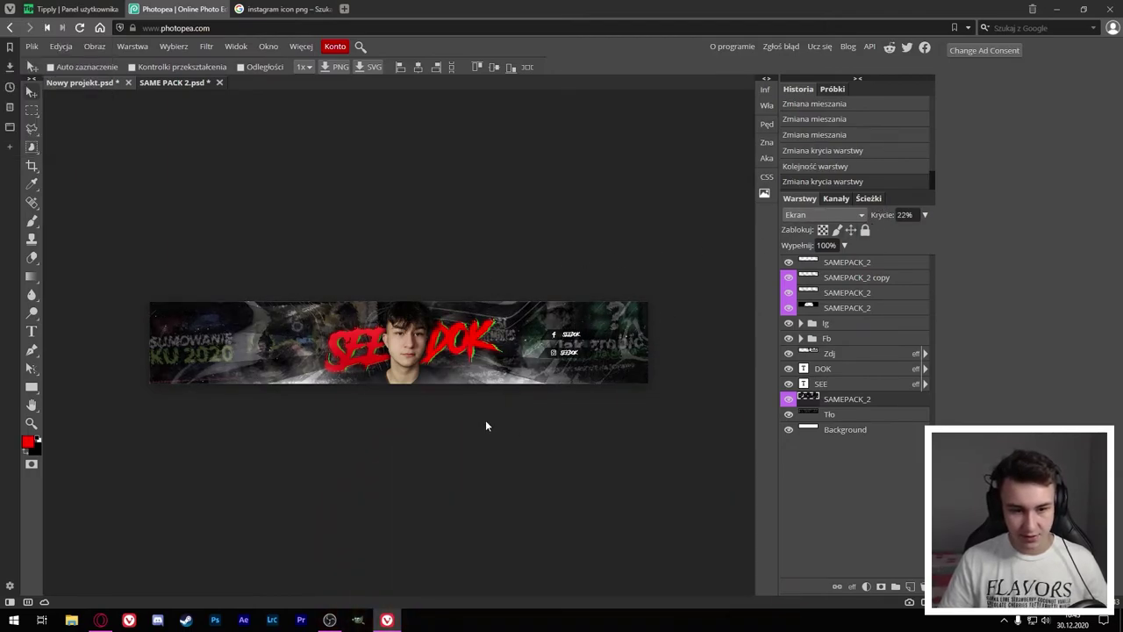
scroll(486, 357, up, 1)
Step: Select the Ig and Fb icon folders and enlarge the social icons to about 129%
click(842, 323)
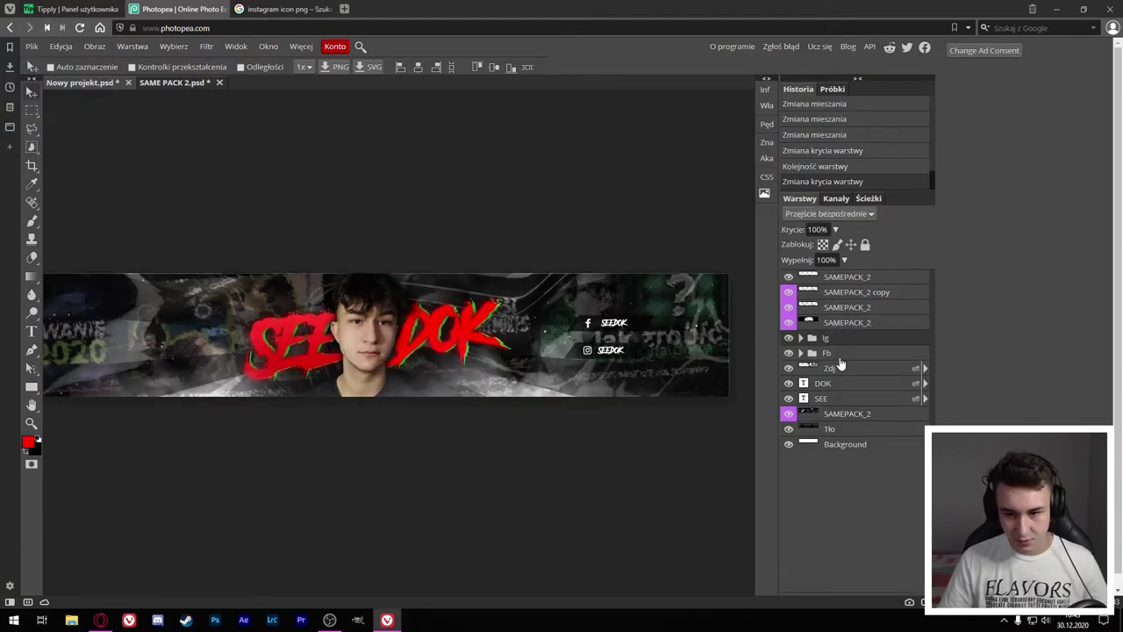
shift+click(841, 353)
key(ctrl+t)
drag(654, 314, 681, 305)
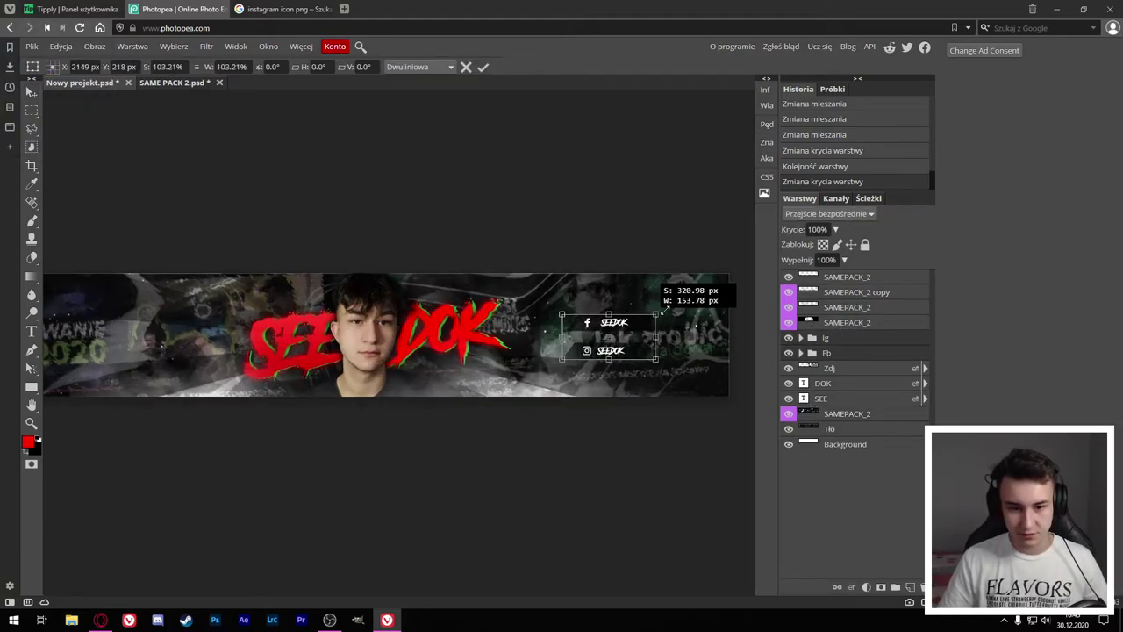
drag(639, 346, 649, 347)
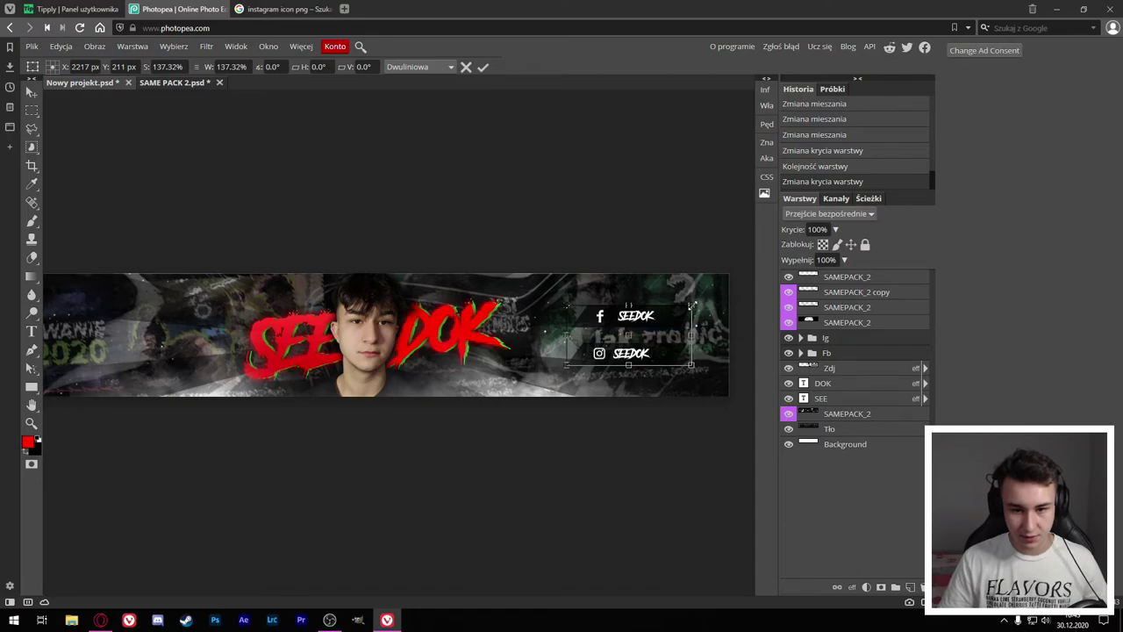
drag(692, 306, 688, 308)
click(483, 67)
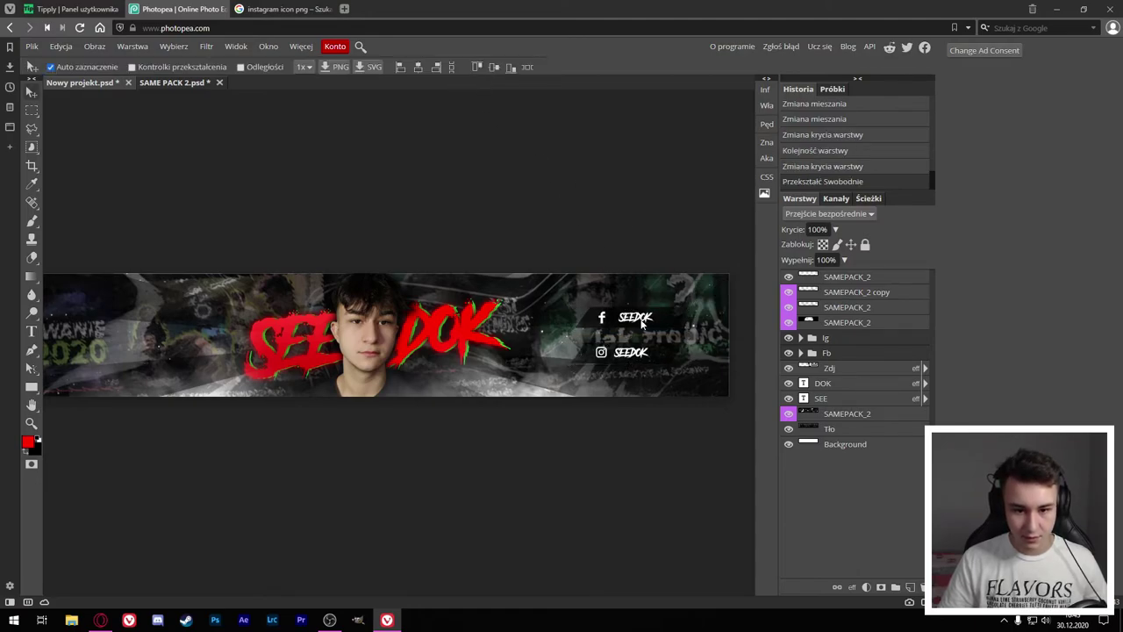
Step: Undo an accidental move and shift the social icons slightly left
click(642, 323)
key(ctrl+z)
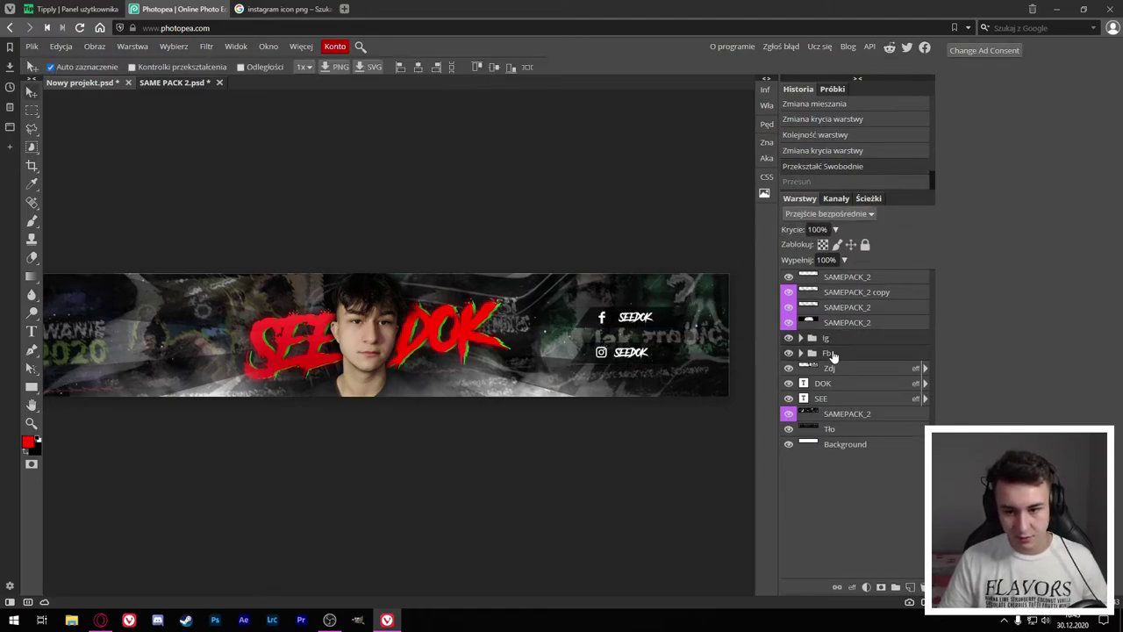
key(ctrl+t)
drag(667, 341, 647, 341)
click(483, 67)
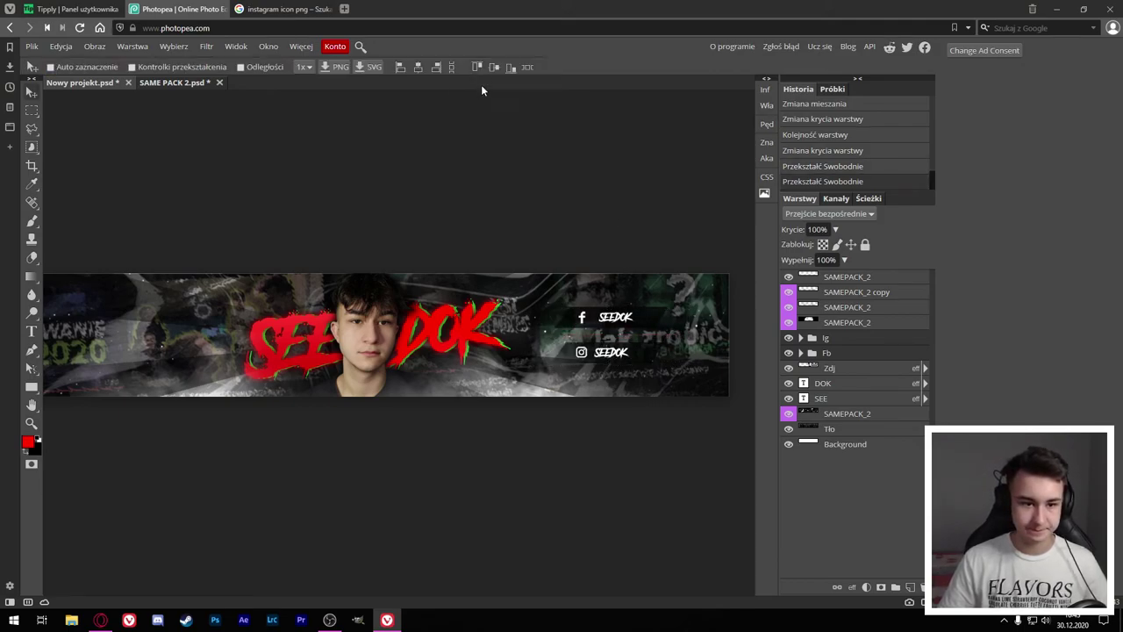
scroll(321, 336, down, 3)
scroll(321, 335, up, 1)
key(alt)
key(alt)
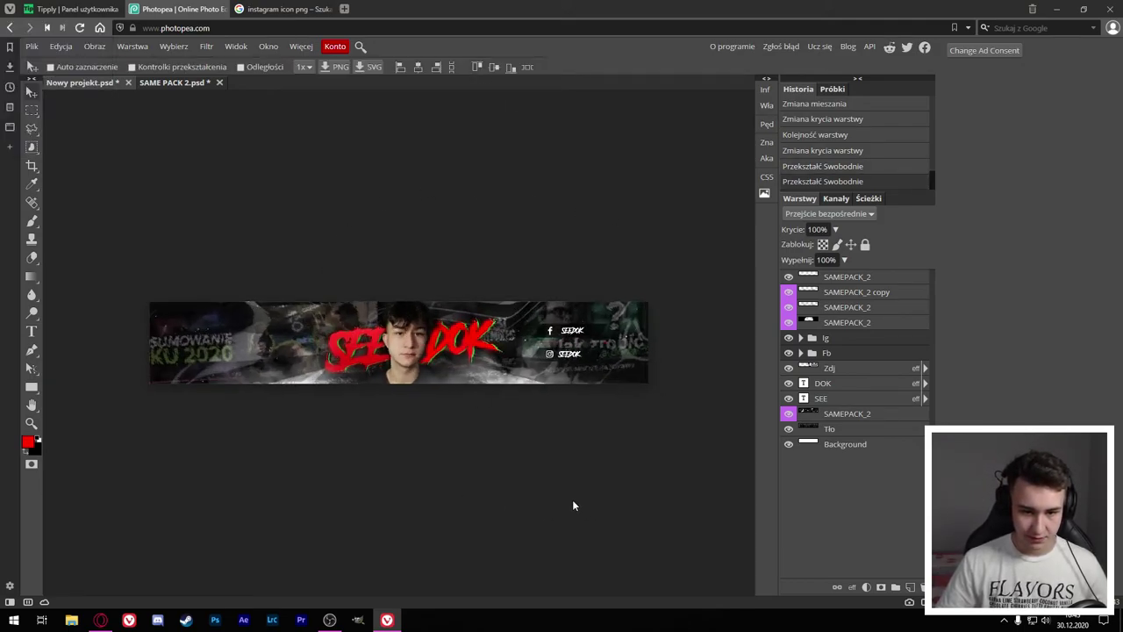
scroll(443, 370, up, 2)
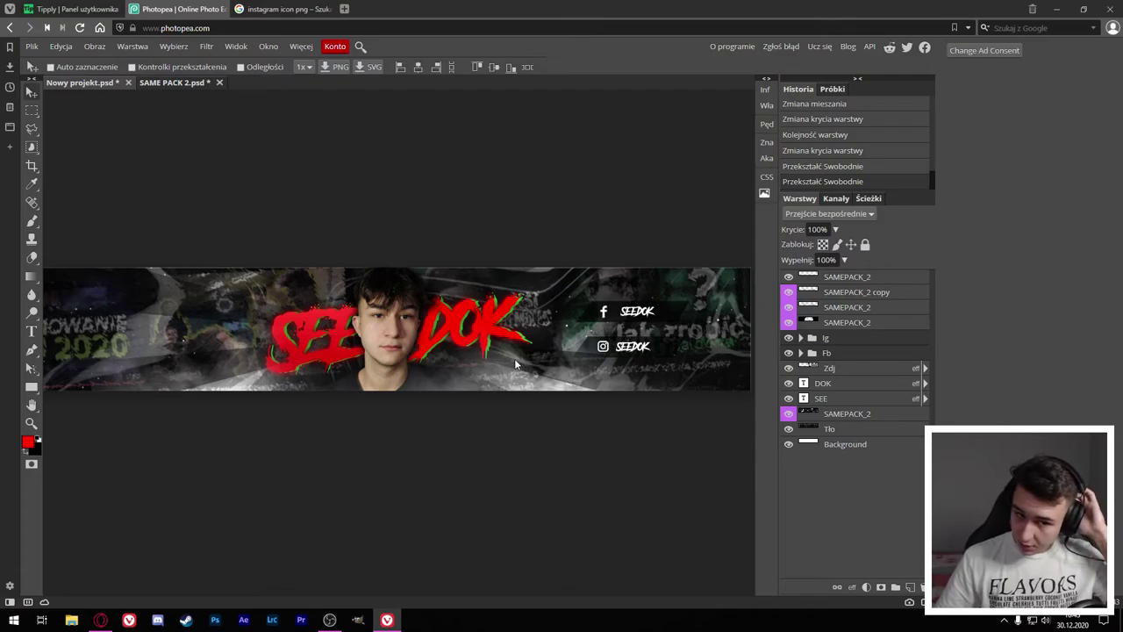
Step: Add a new empty layer and move it to the top of the stack
click(562, 365)
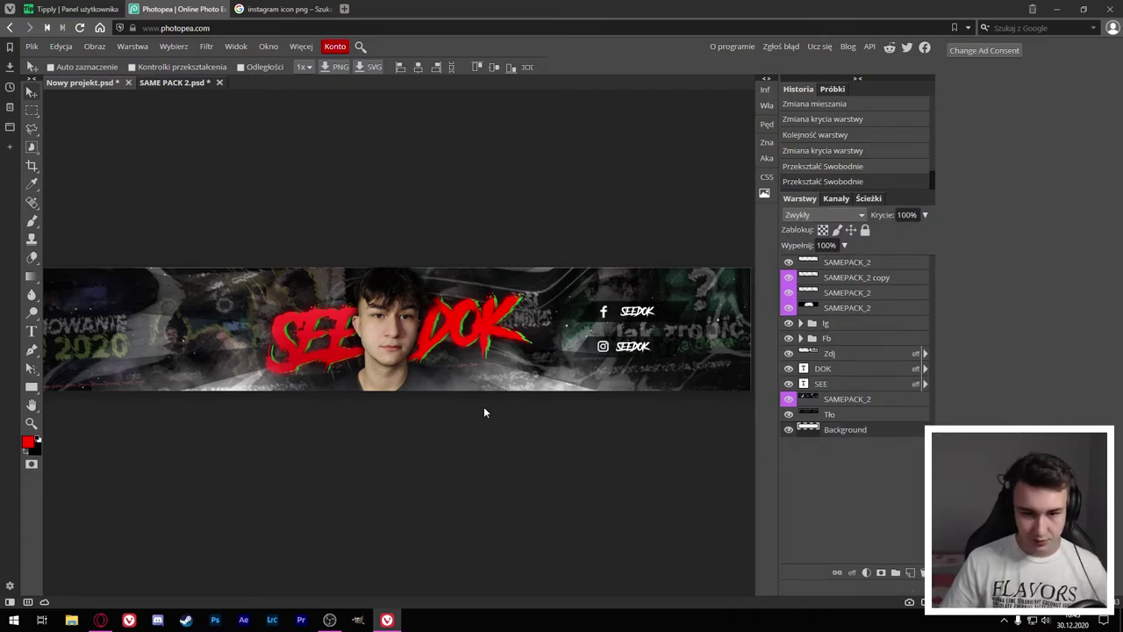
click(911, 572)
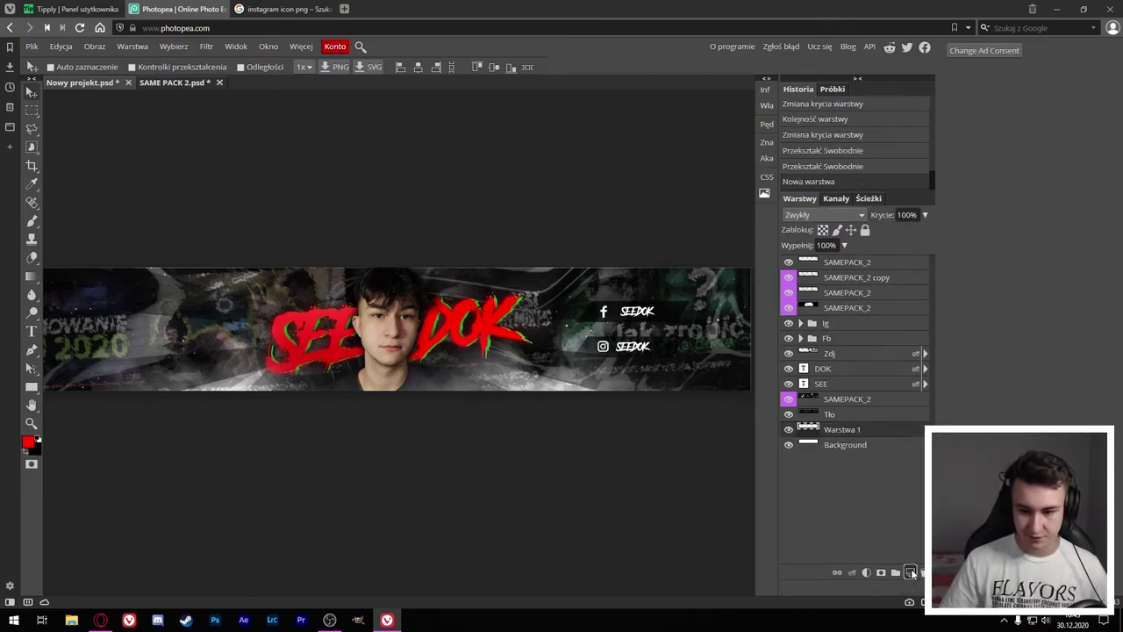
drag(869, 433, 834, 259)
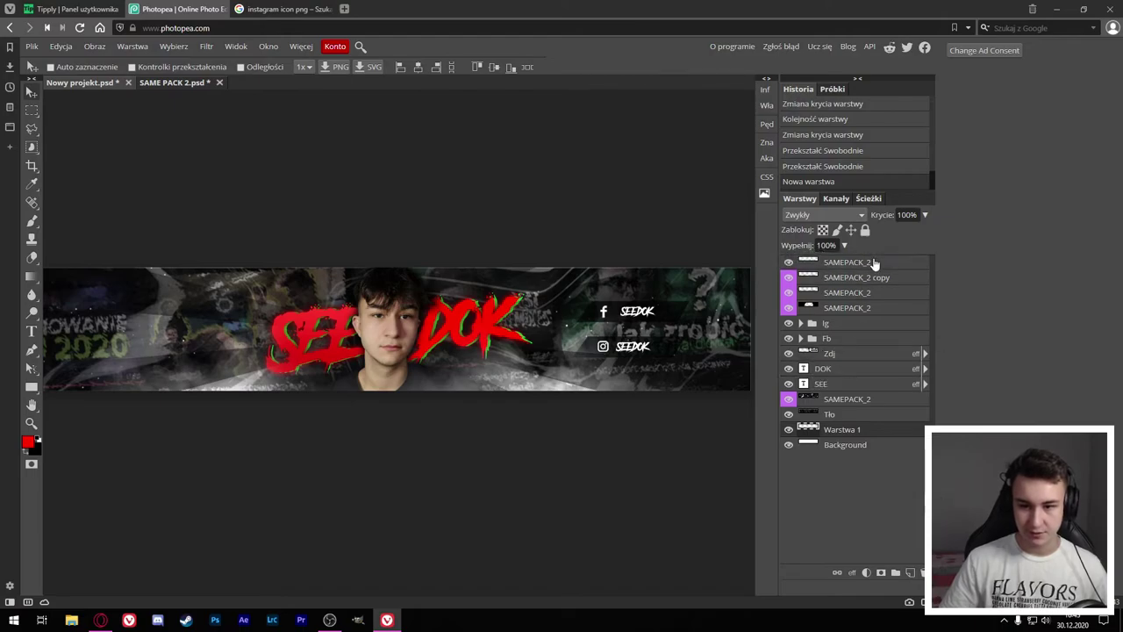
Step: Set up a green brush with 55% hardness
click(32, 220)
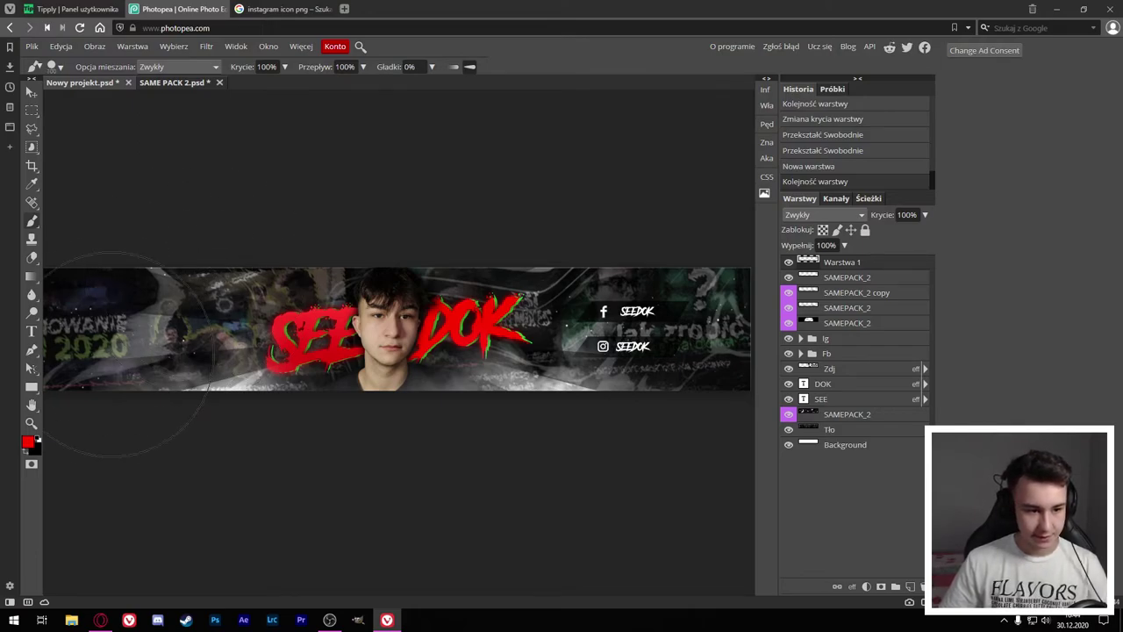
click(27, 443)
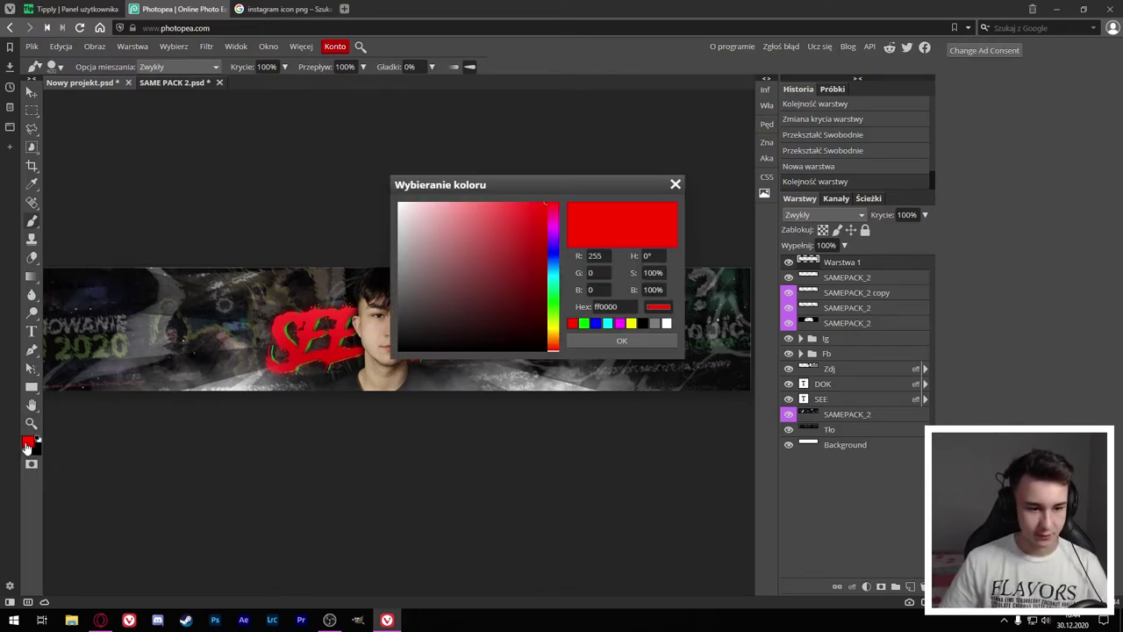
click(557, 303)
click(621, 341)
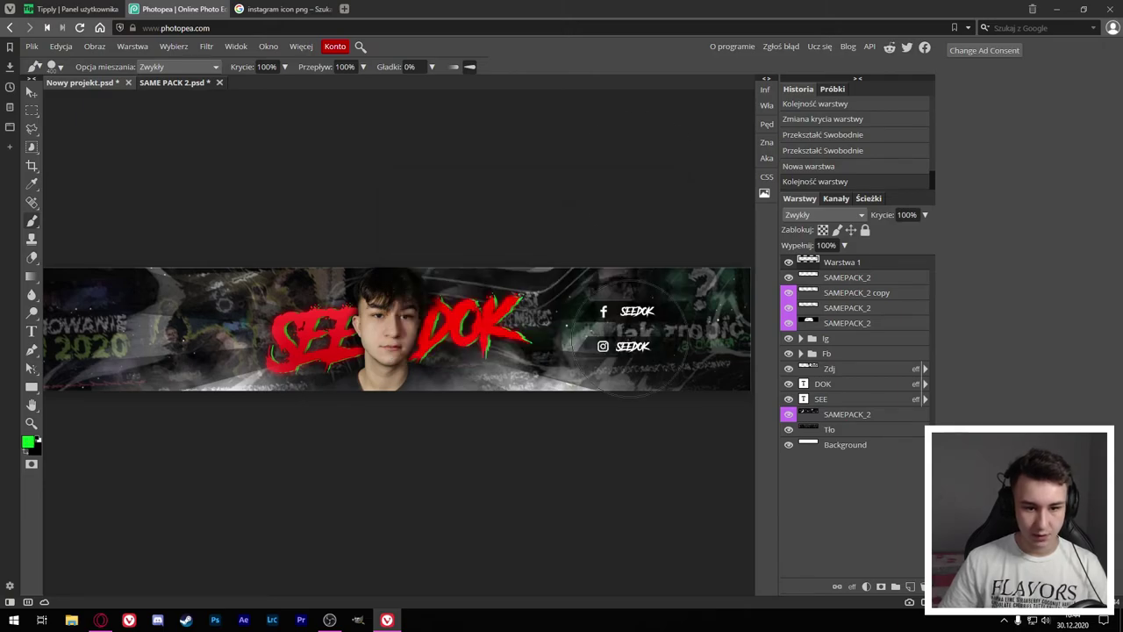
click(55, 67)
click(120, 127)
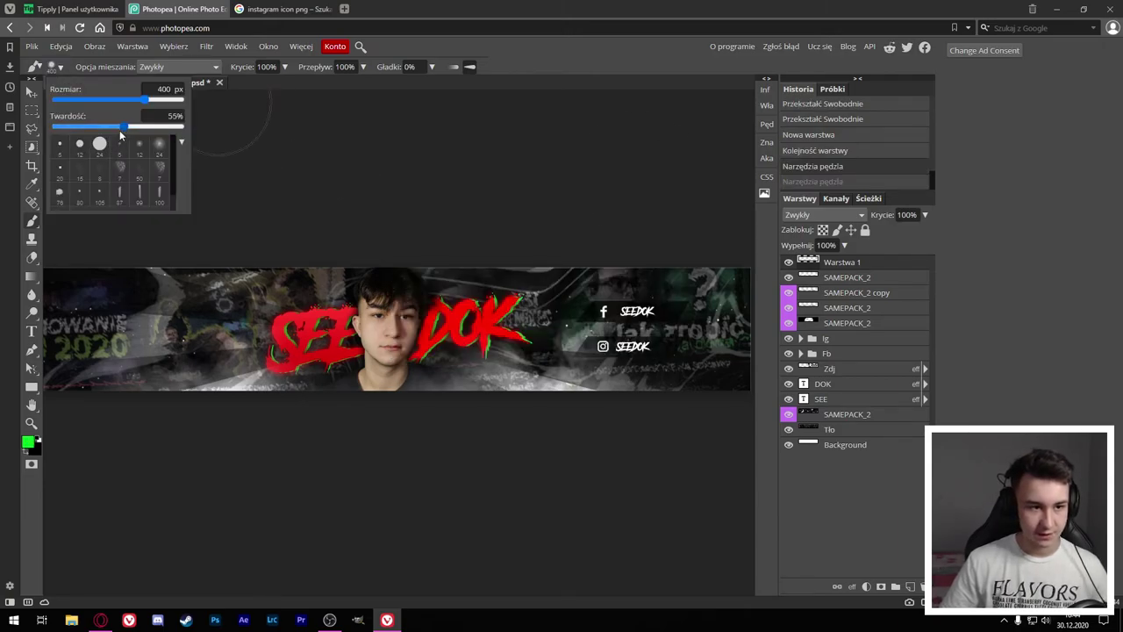
key(Escape)
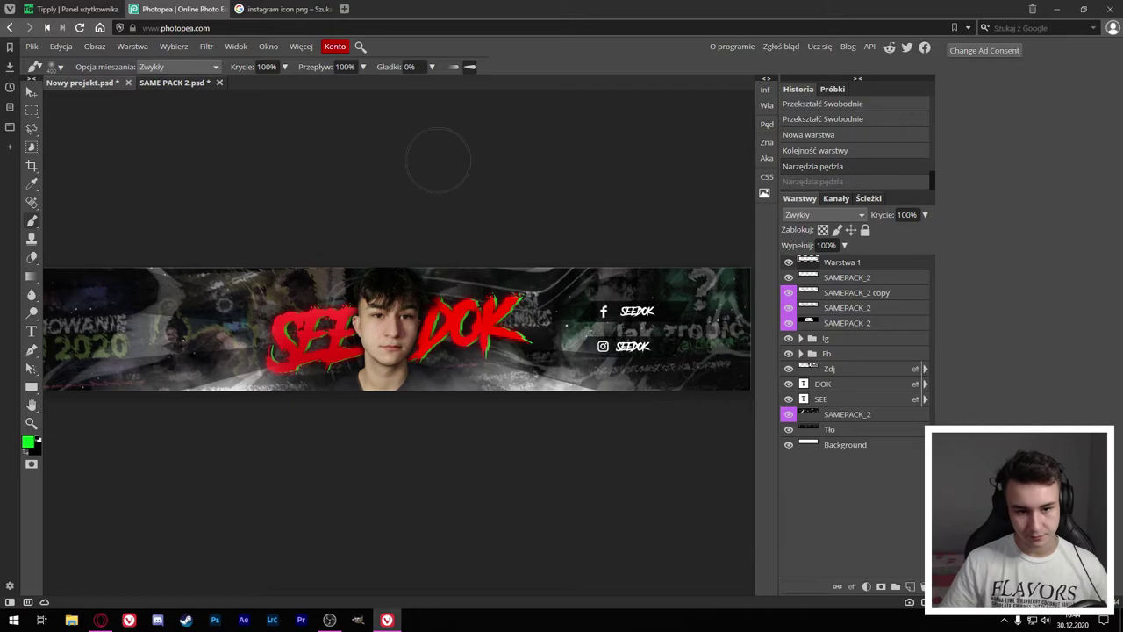
Step: Pick a deeper green and paint a glow along the banner's bottom, left and top edges
key(ctrl+minus)
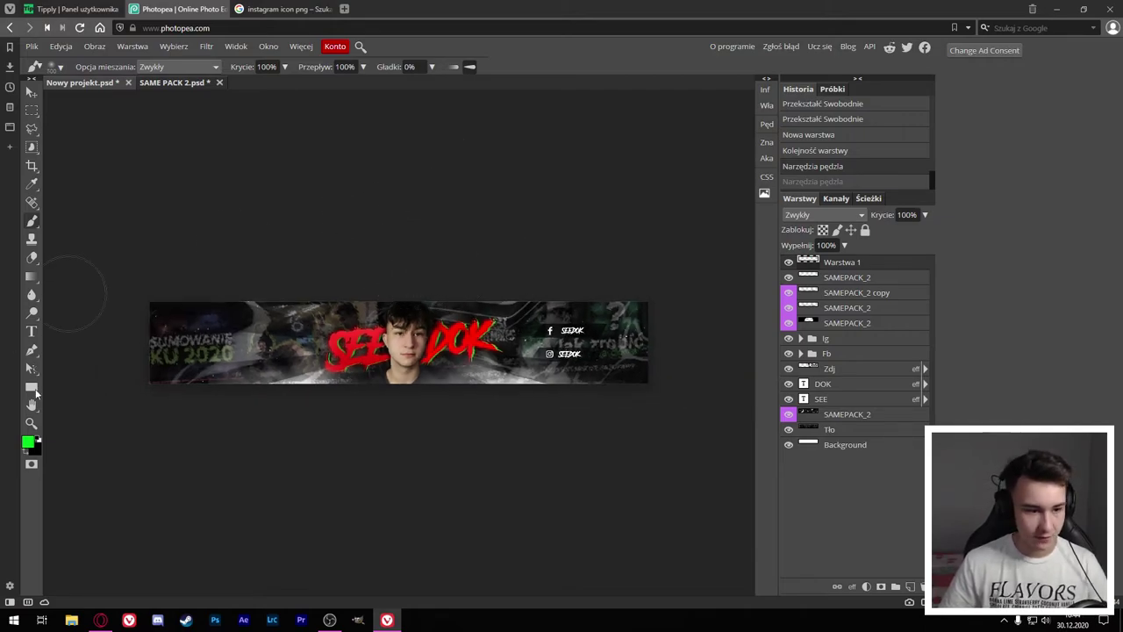
click(28, 442)
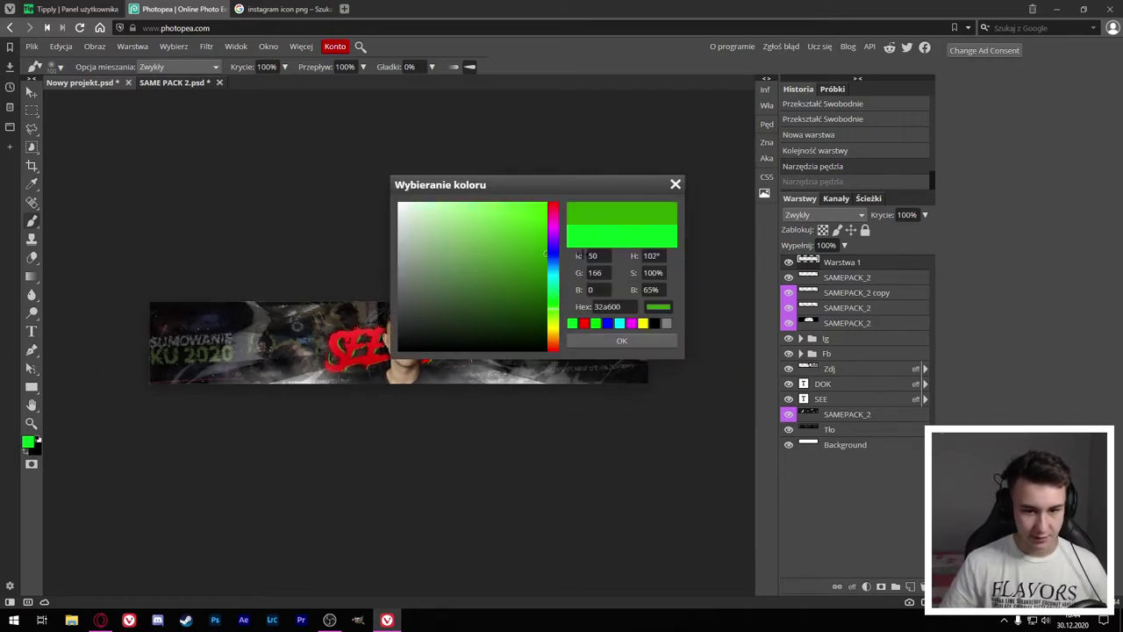
click(622, 339)
click(625, 314)
key(ctrl+z)
key(ctrl+z)
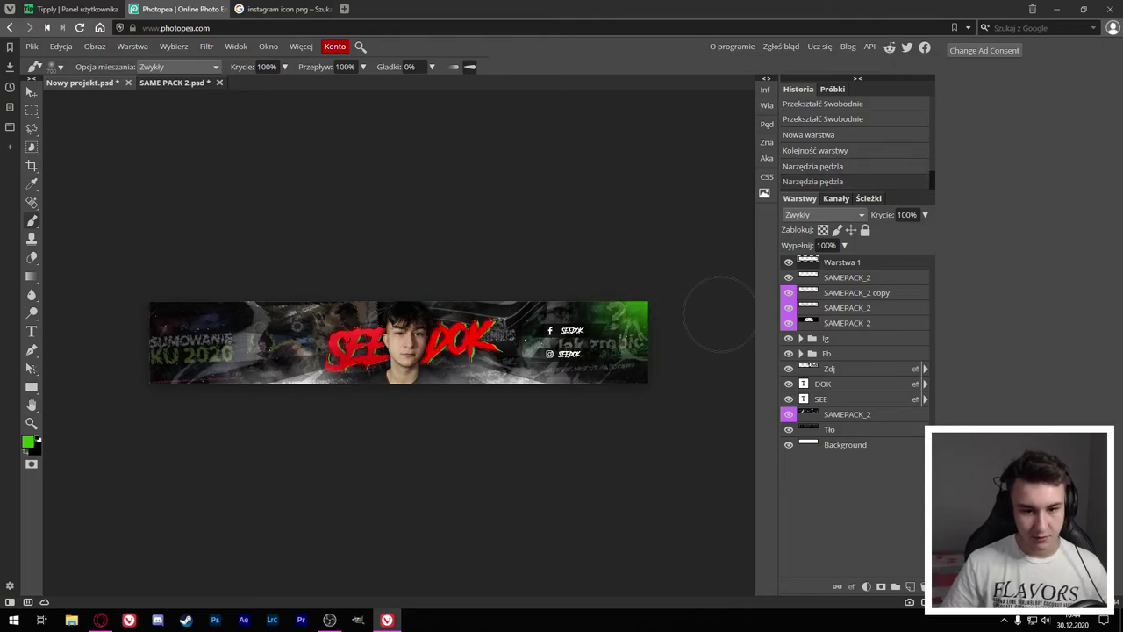
key(ctrl+z)
key(ctrl+z)
click(576, 396)
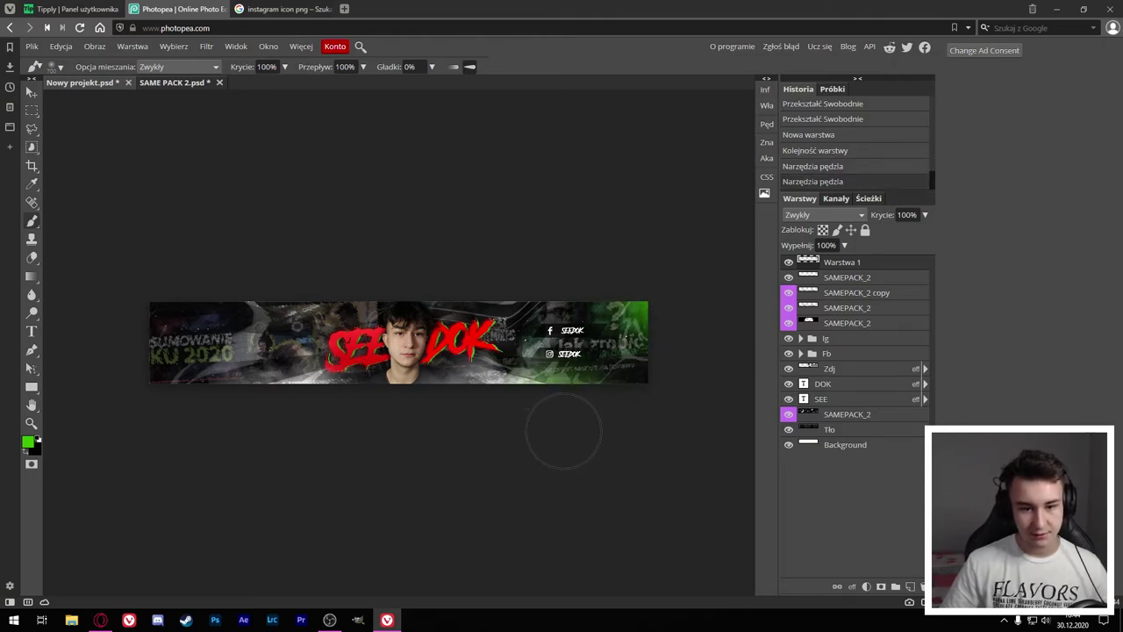
click(455, 402)
click(362, 402)
click(156, 390)
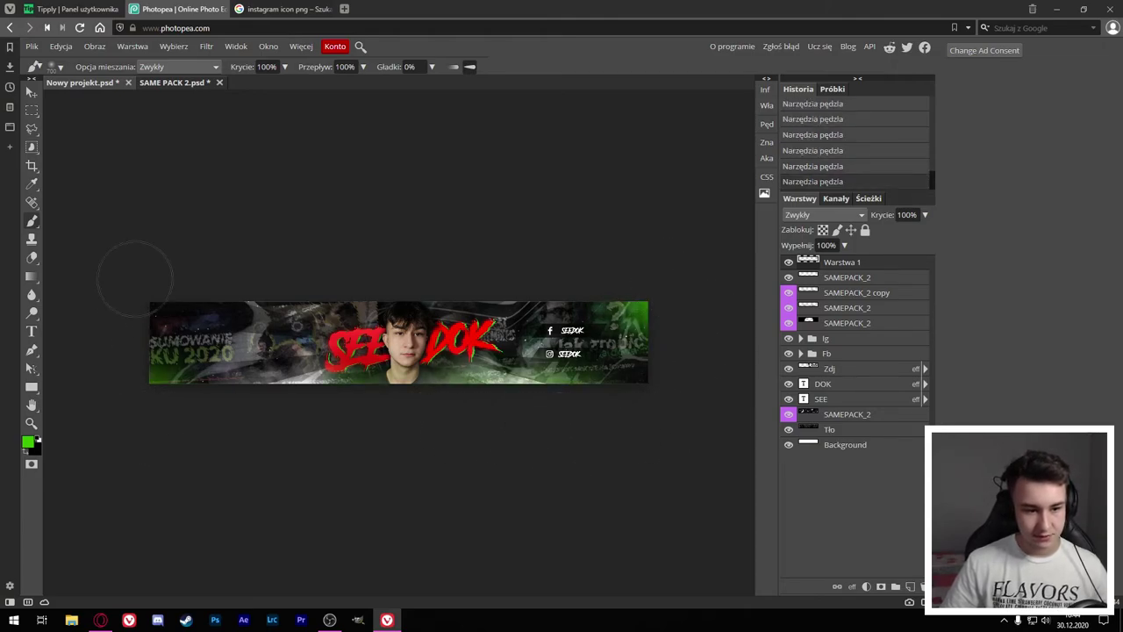
click(159, 294)
mouse_move(232, 253)
mouse_down()
mouse_move(254, 240)
mouse_move(333, 252)
mouse_up()
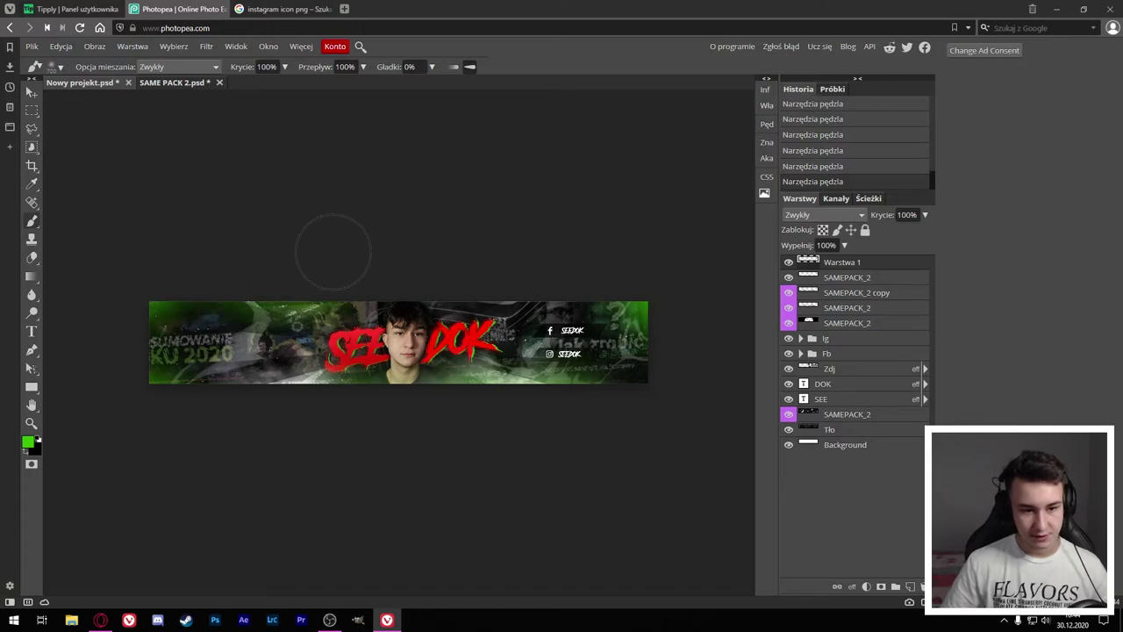
Step: Set the green glow layer to Ekran (Screen) blending at 72% opacity
click(823, 214)
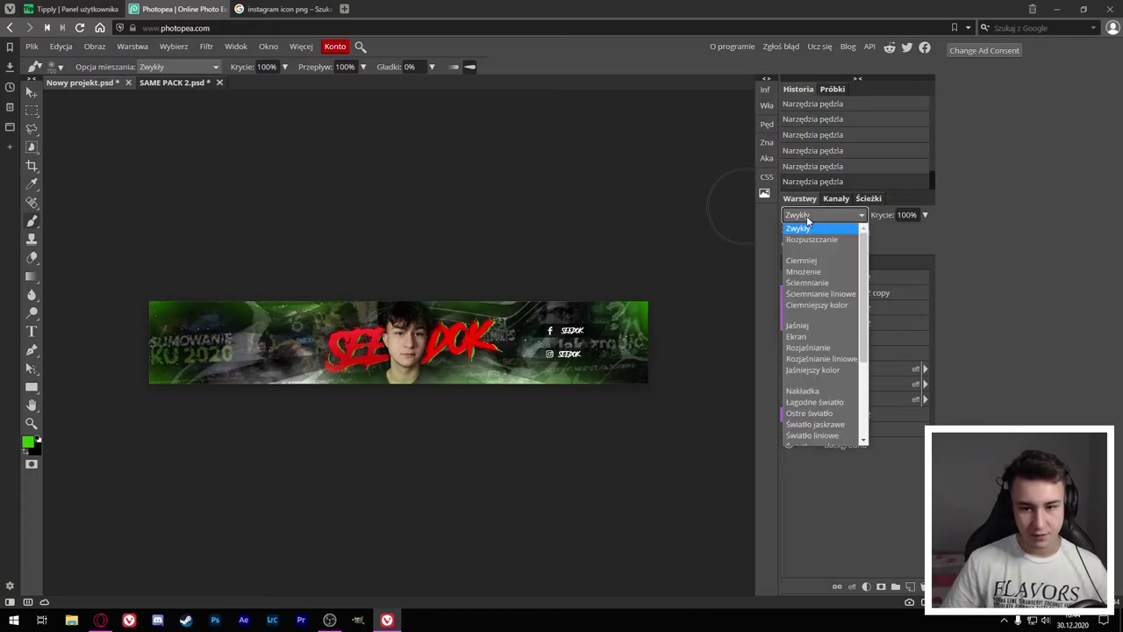
click(812, 335)
drag(885, 215, 882, 216)
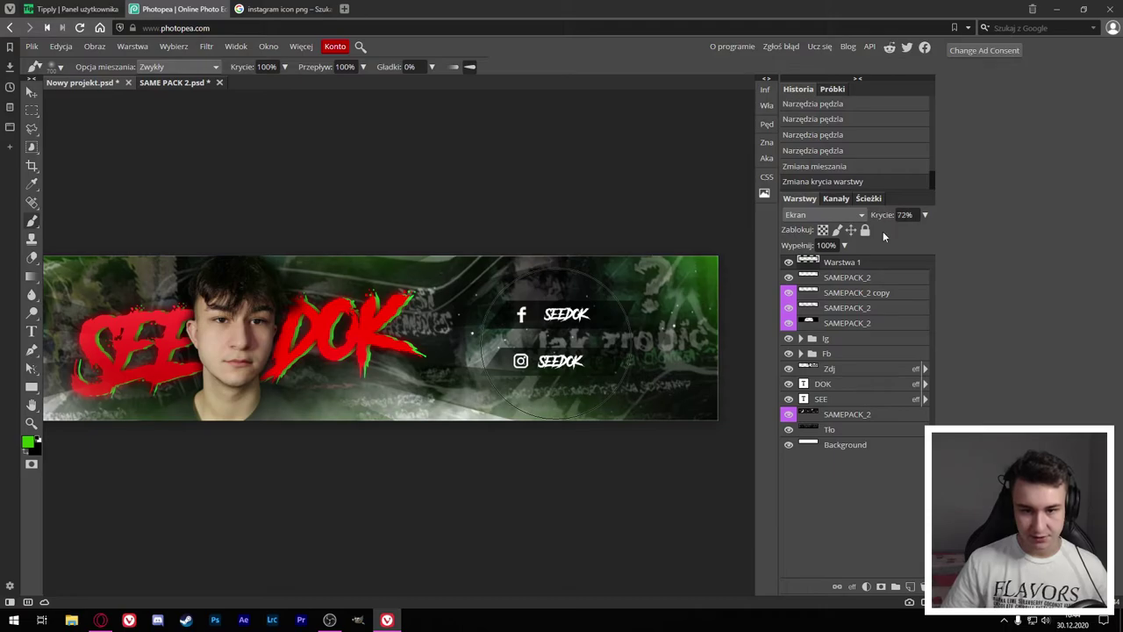
Step: On a new layer, paint a white glow around the social media icons
click(910, 586)
click(28, 441)
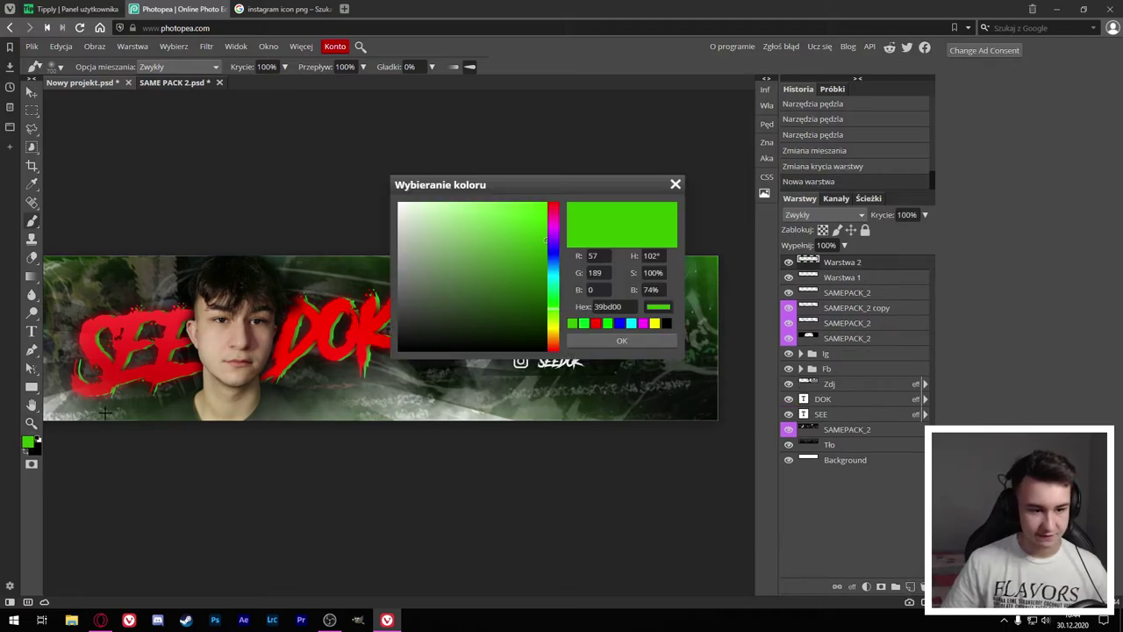
click(622, 340)
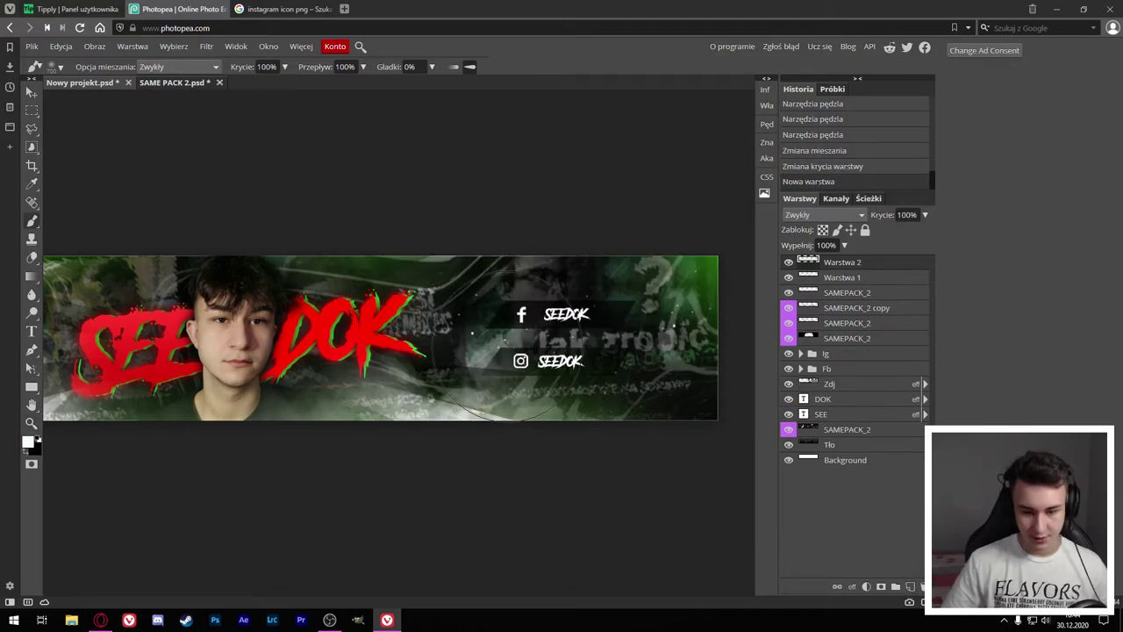
click(516, 338)
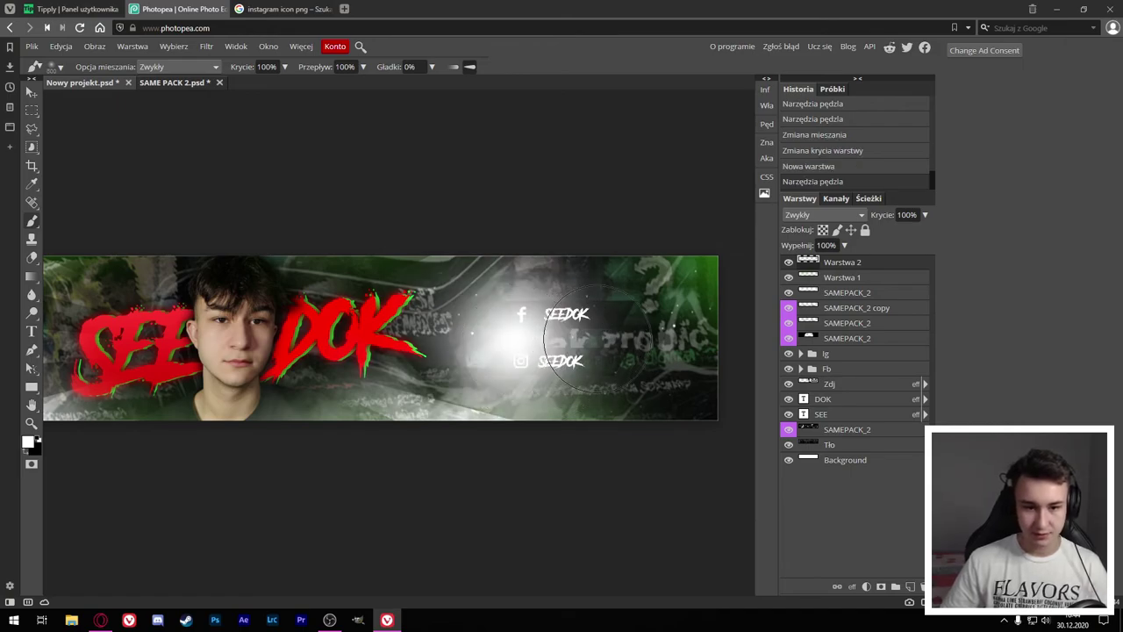
click(579, 338)
Step: Blend the white glow in Ekran (Screen) at 31% and move it lower in the stack
click(817, 215)
click(816, 329)
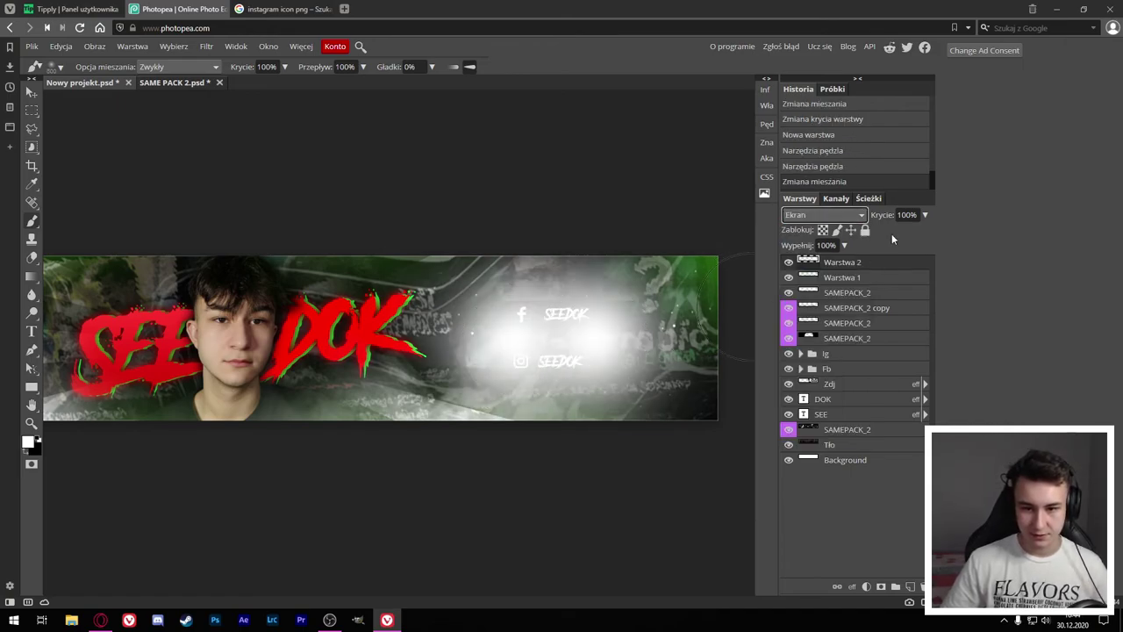
drag(894, 215, 860, 213)
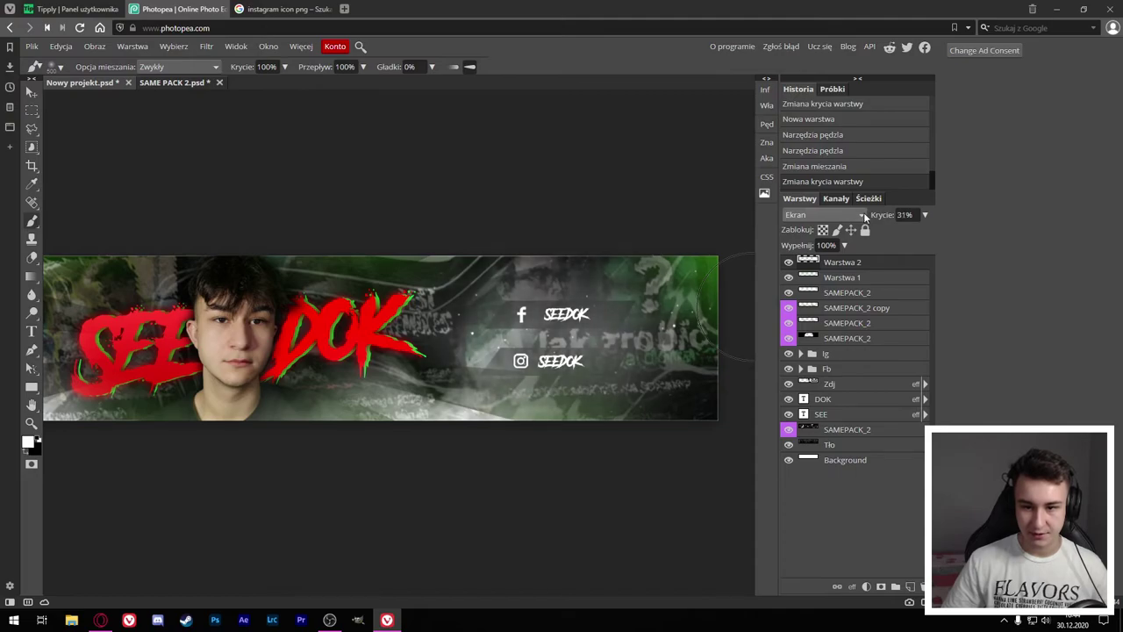
drag(862, 262, 864, 379)
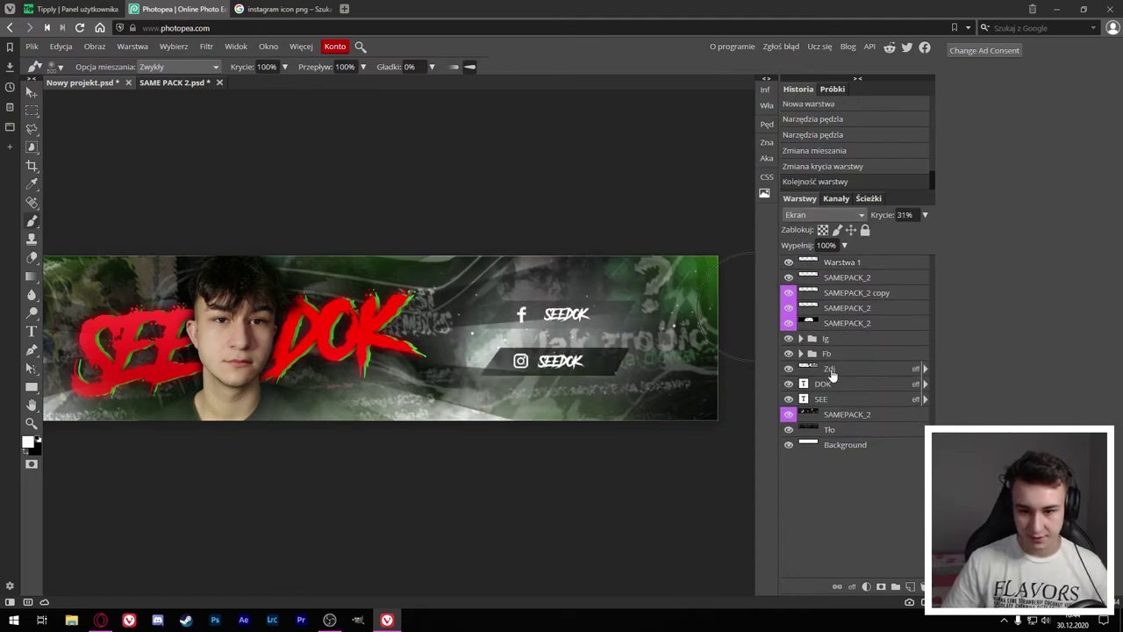
Step: Reposition the white glow layer just below Warstwa 1 and lower its opacity further
click(831, 369)
key(ctrl+z)
drag(852, 263, 901, 389)
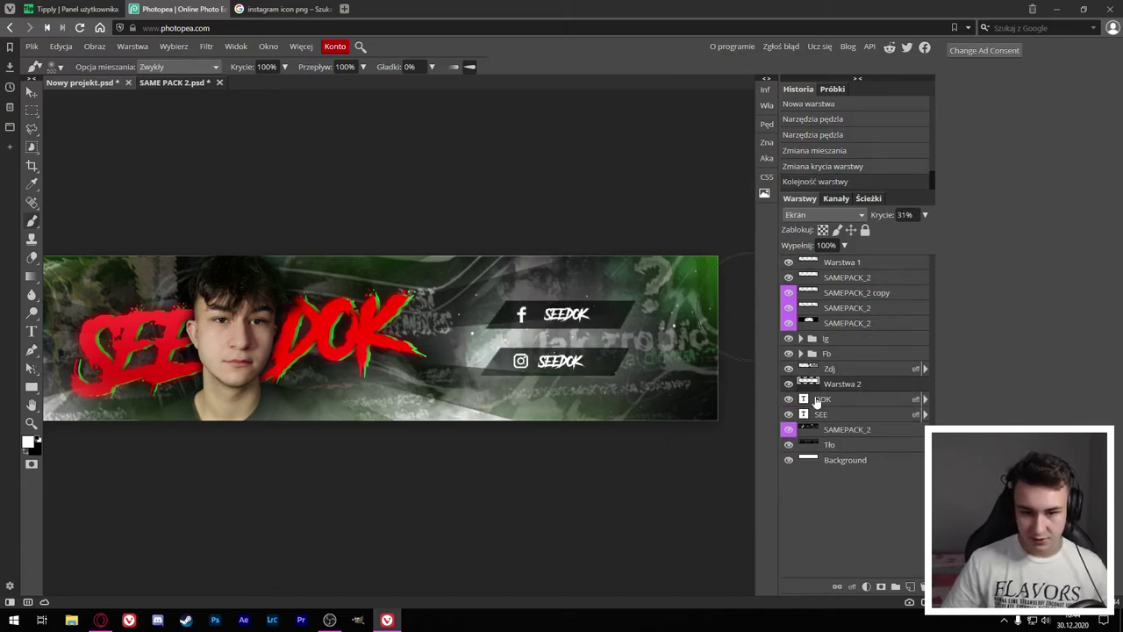
drag(888, 215, 878, 216)
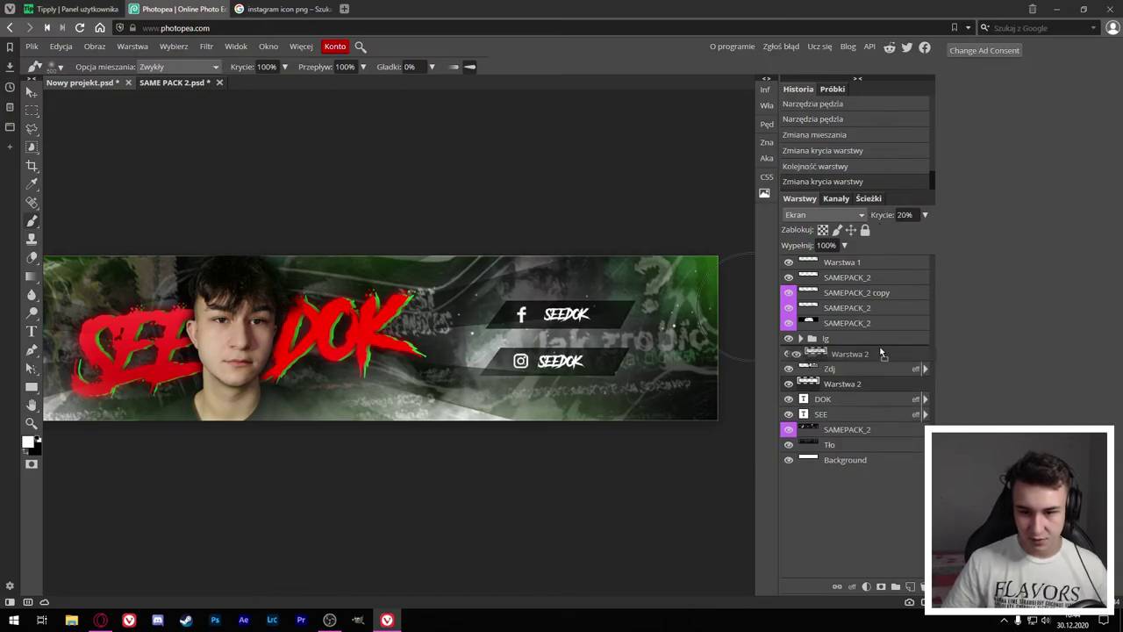
drag(874, 387, 873, 274)
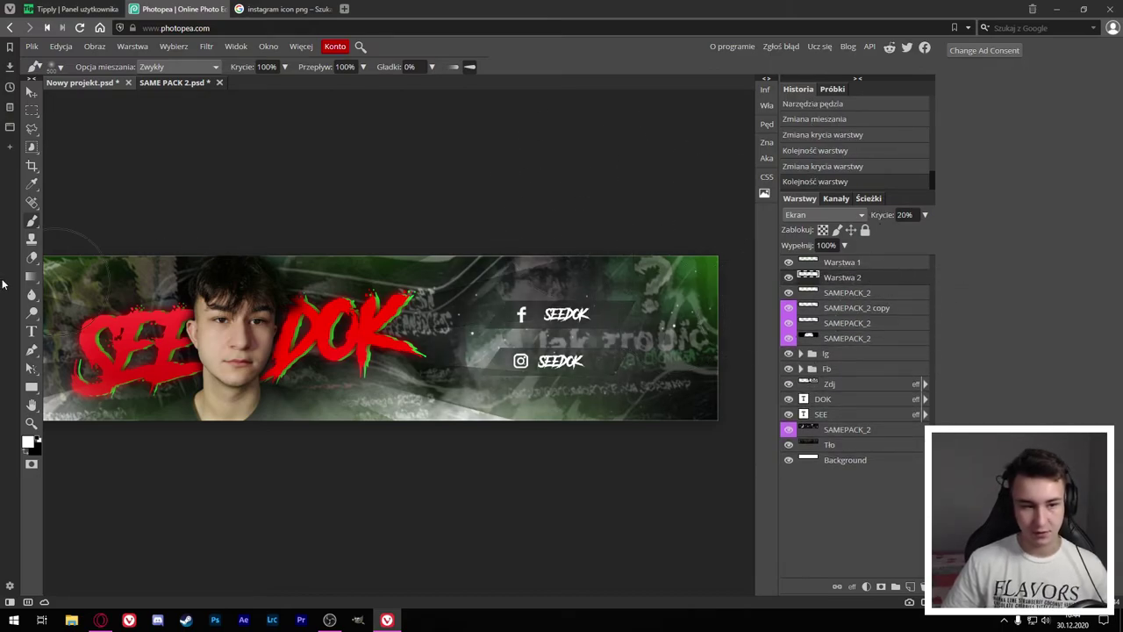
Step: Add a brush stroke, then select the Background layer with the Move tool
key(1)
scroll(365, 255, down, 1)
scroll(365, 254, down, 1)
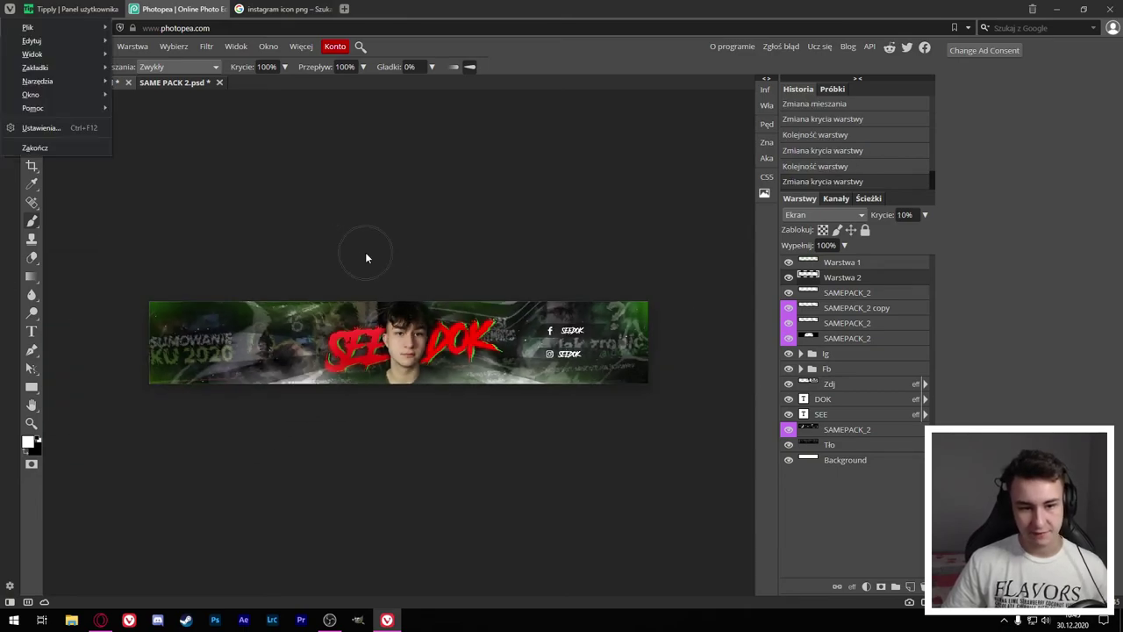
click(439, 150)
key(v)
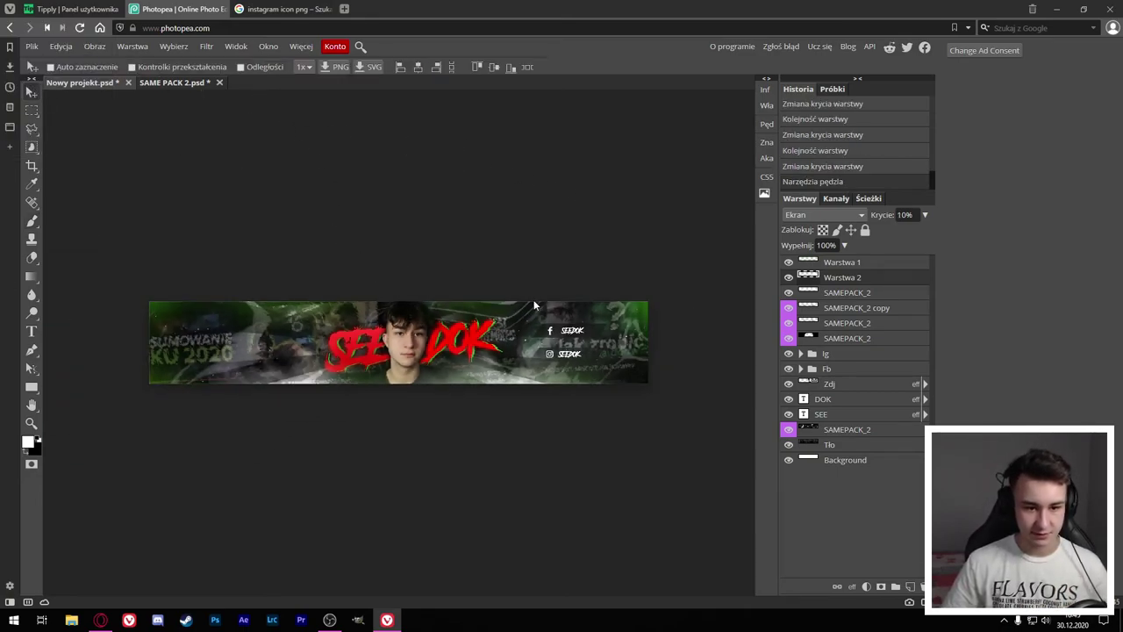
scroll(535, 305, up, 1)
scroll(417, 266, down, 1)
key(alt)
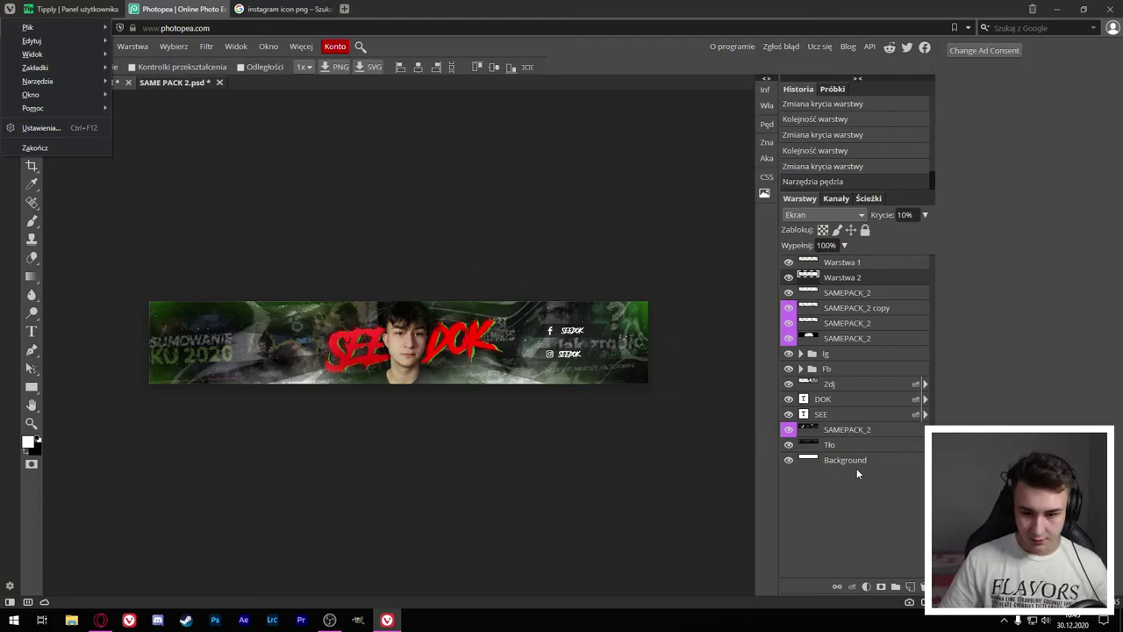
click(853, 460)
Step: Merge all banner layers into a single layer with Scal warstwy
right_click(846, 271)
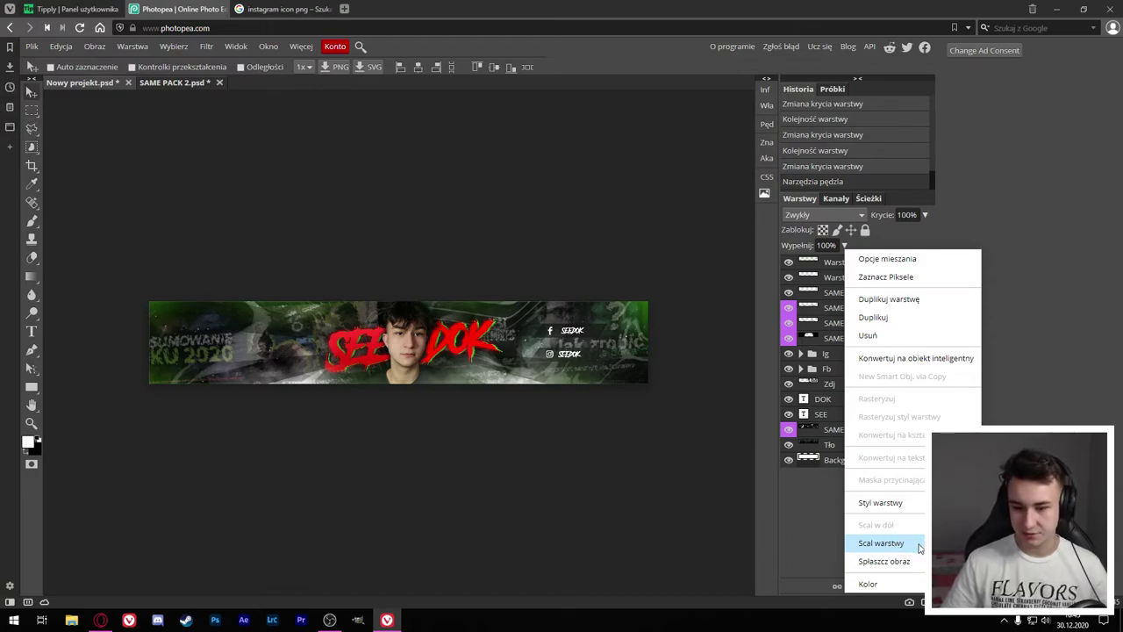
click(881, 543)
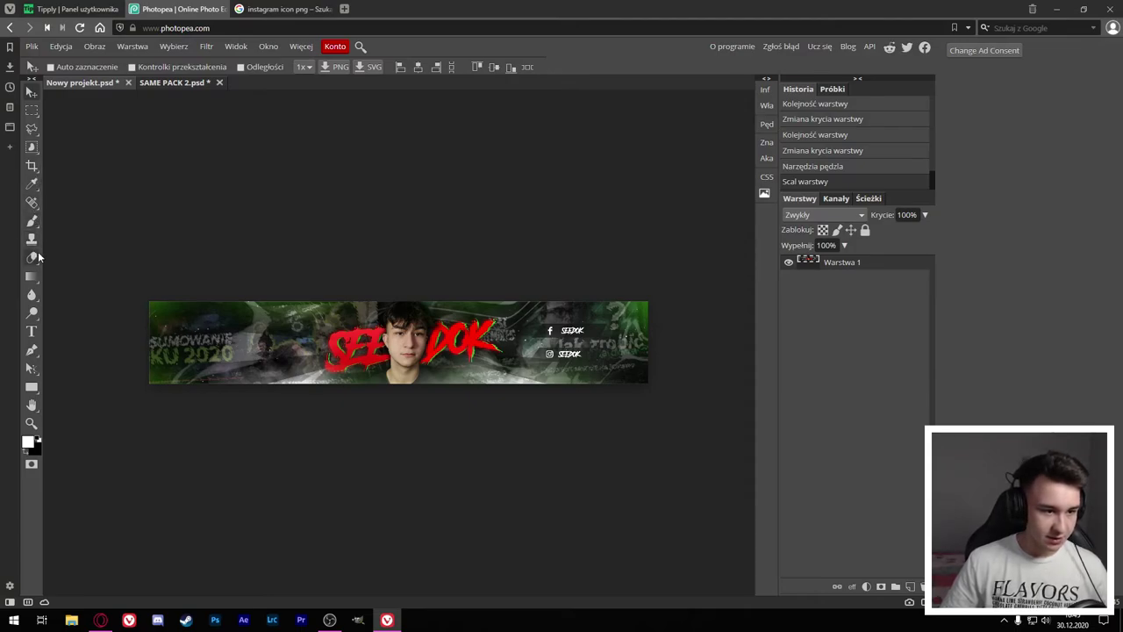
click(31, 220)
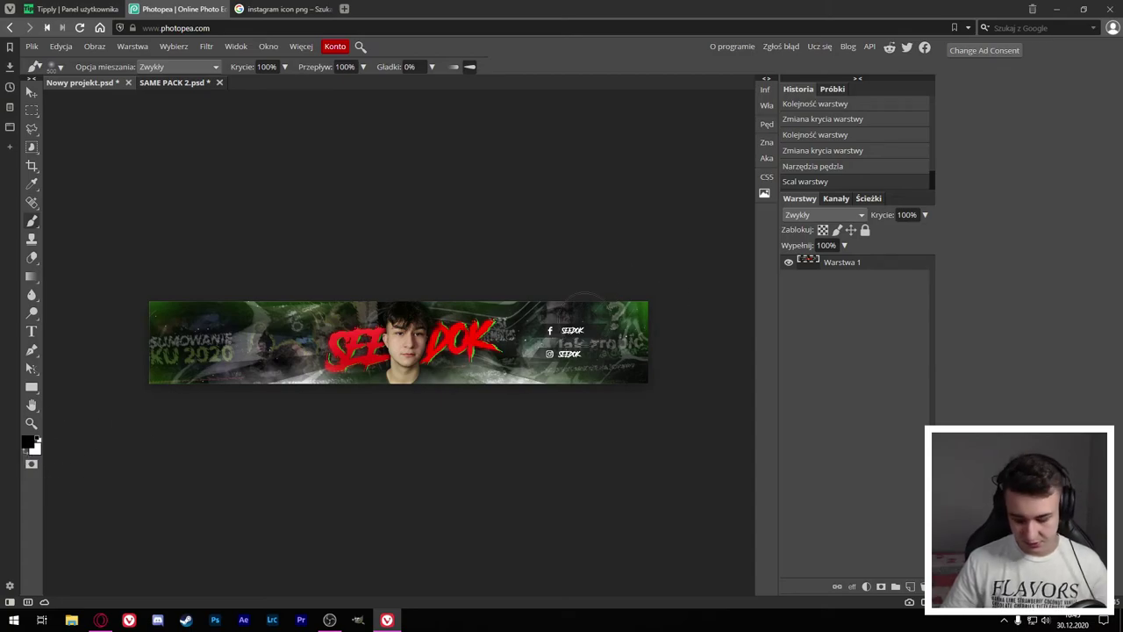
Step: Enlarge the brush and paint black strokes shading the banner's right and left edges
key(bracketright)
key(bracketright)
drag(694, 303, 653, 360)
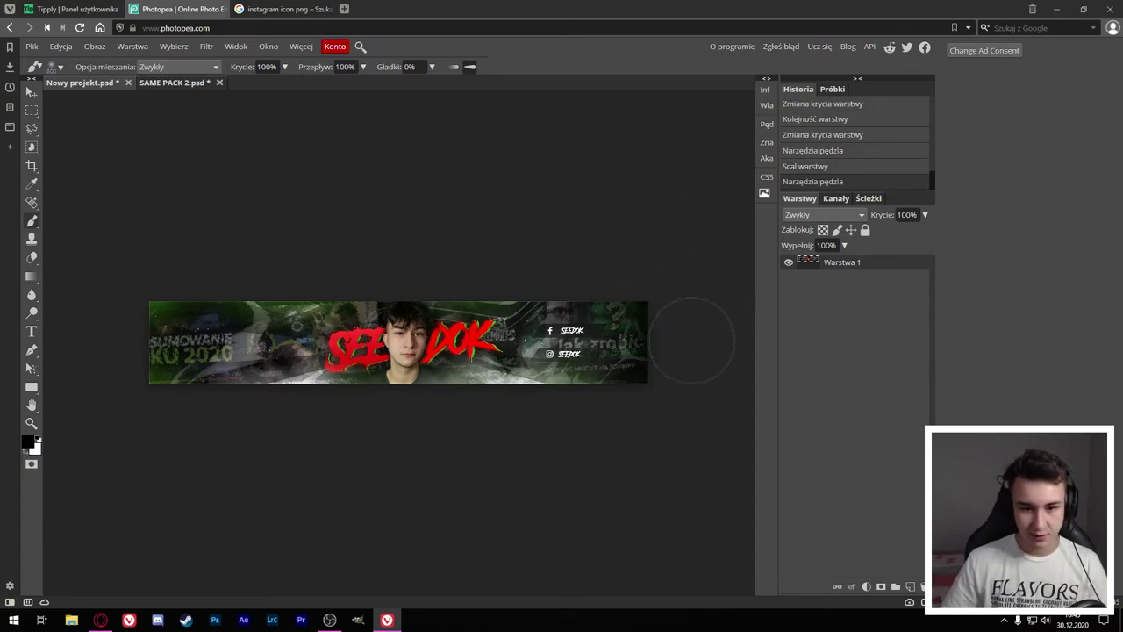
mouse_move(654, 307)
mouse_down()
mouse_move(649, 364)
mouse_move(667, 395)
mouse_up()
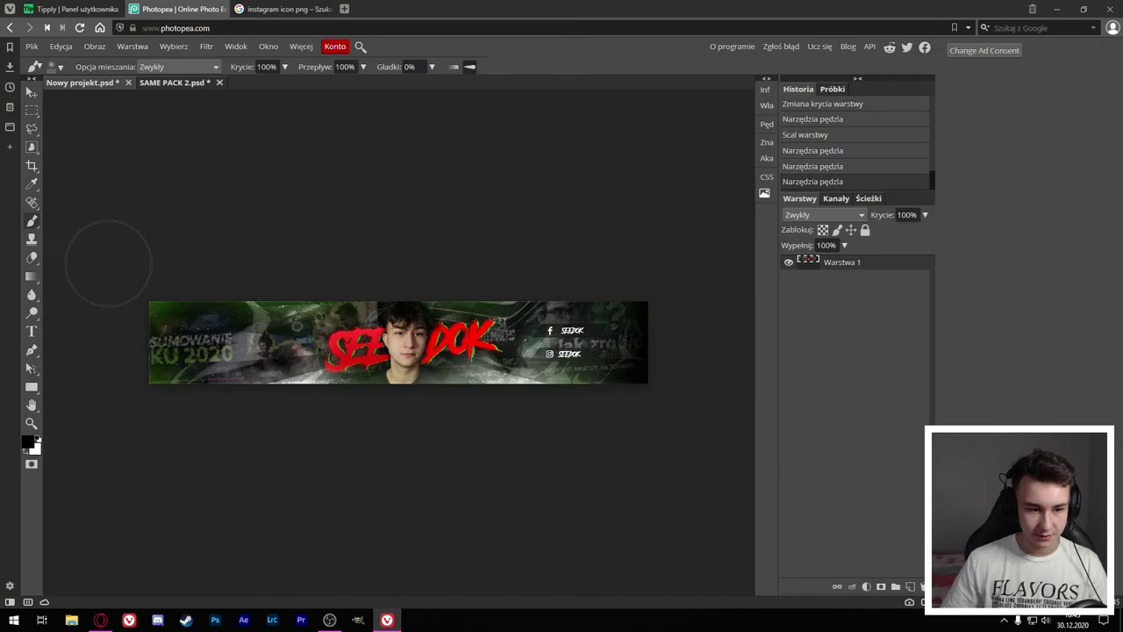
mouse_move(108, 264)
mouse_down()
mouse_move(95, 364)
mouse_move(106, 413)
mouse_up()
drag(130, 264, 123, 339)
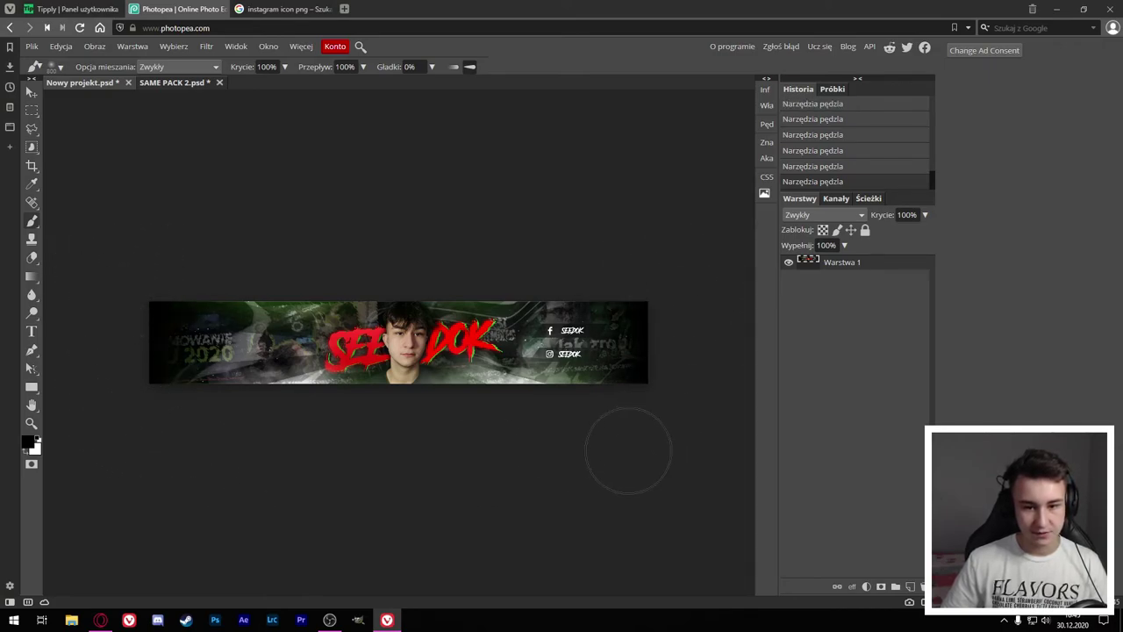
scroll(439, 255, up, 1)
scroll(439, 268, down, 1)
key(alt)
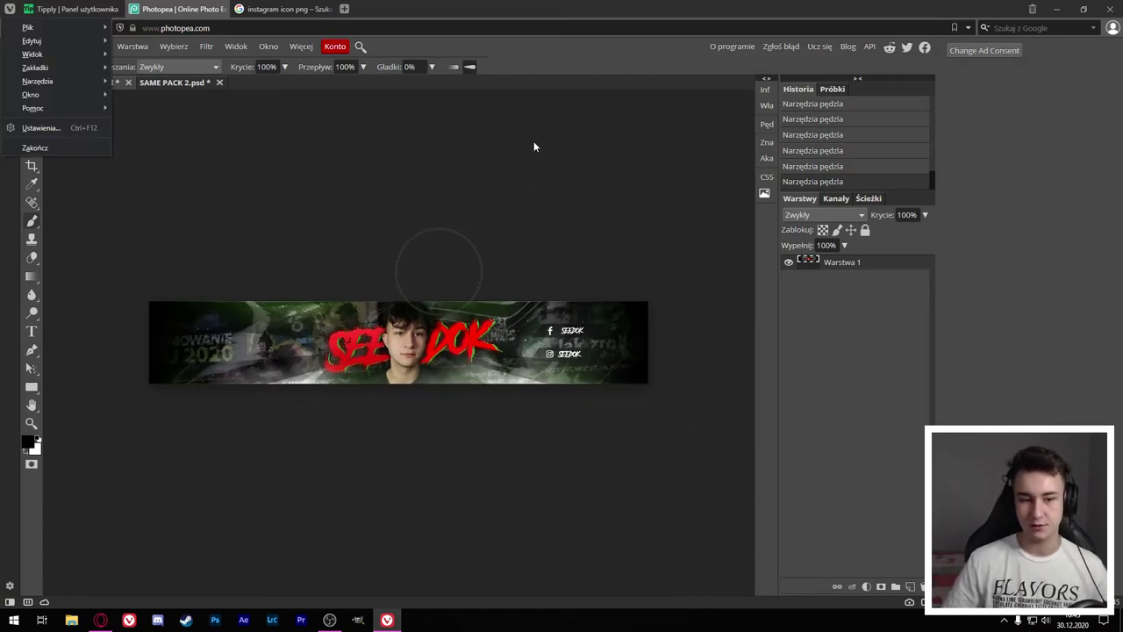
click(550, 252)
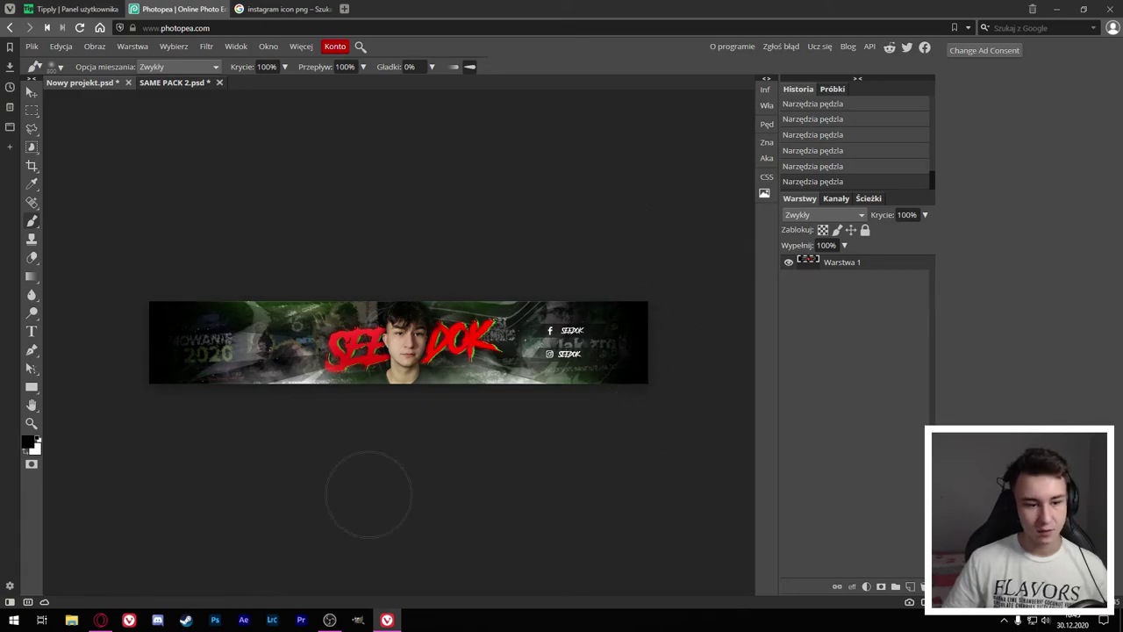
Step: Apply Hue/Saturation with hue 0, saturation 36 and lightness -10
key(ctrl+u)
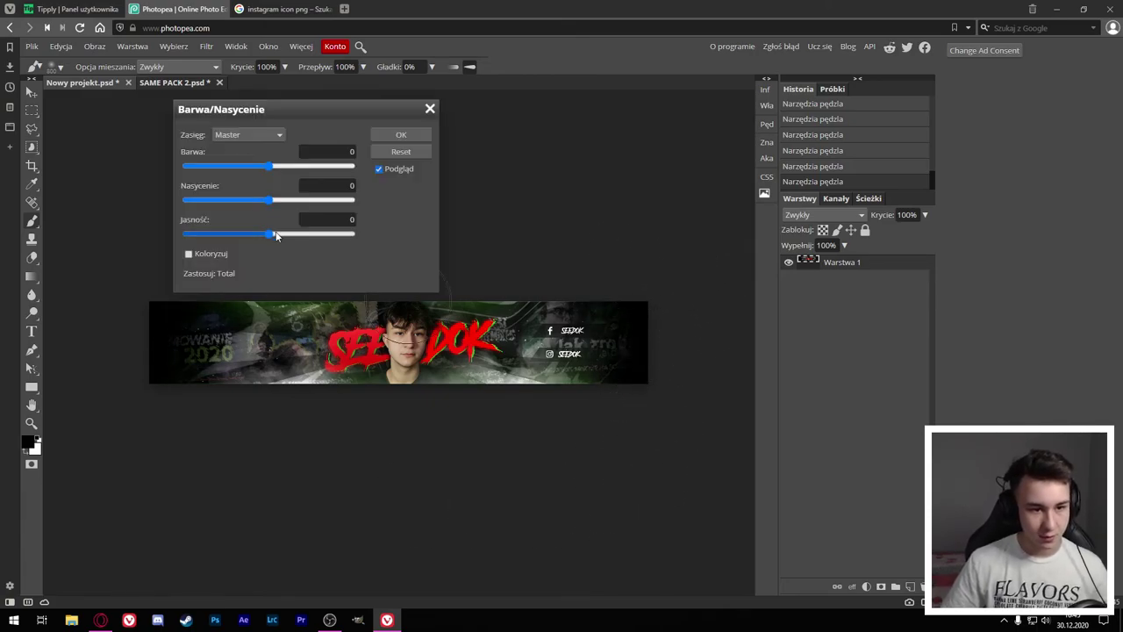
drag(276, 235, 270, 209)
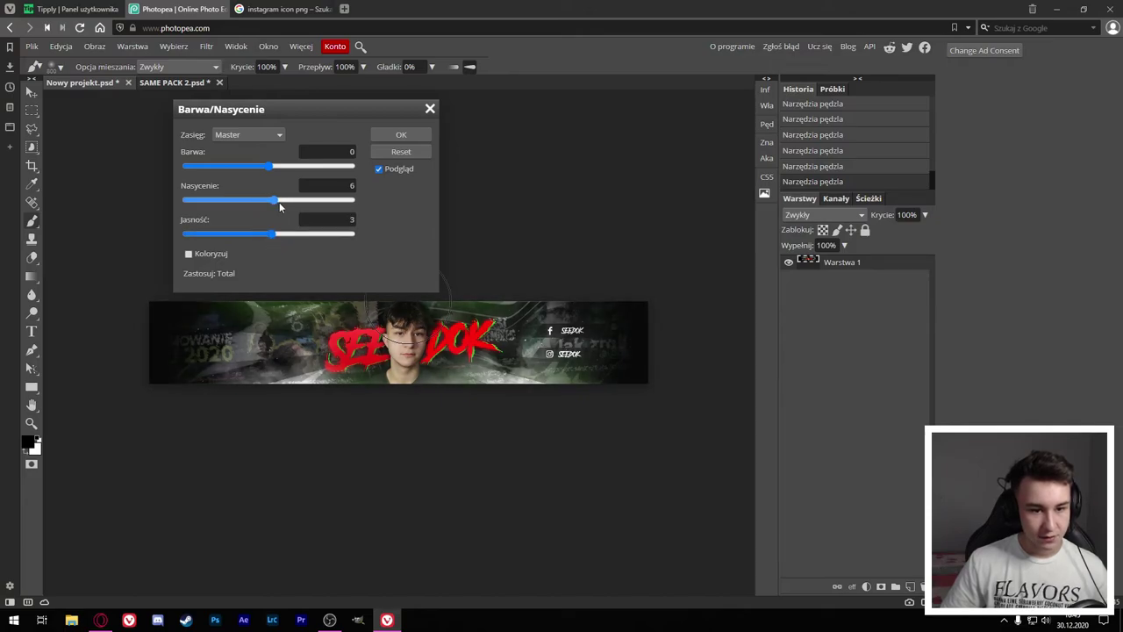
drag(309, 205, 298, 204)
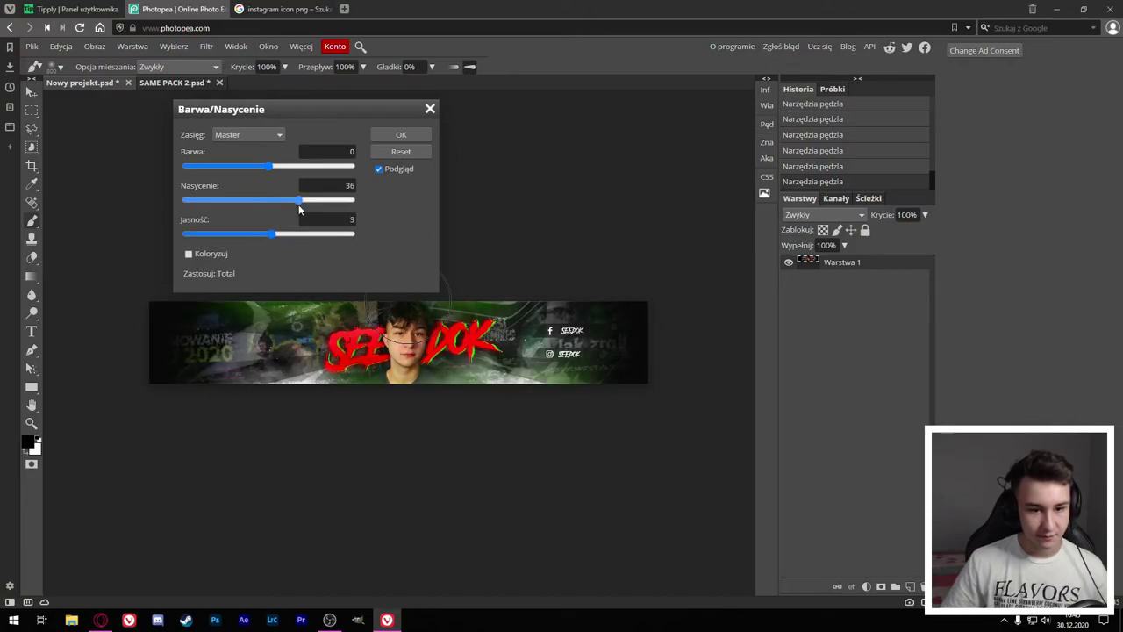
drag(271, 166, 274, 167)
text(0)
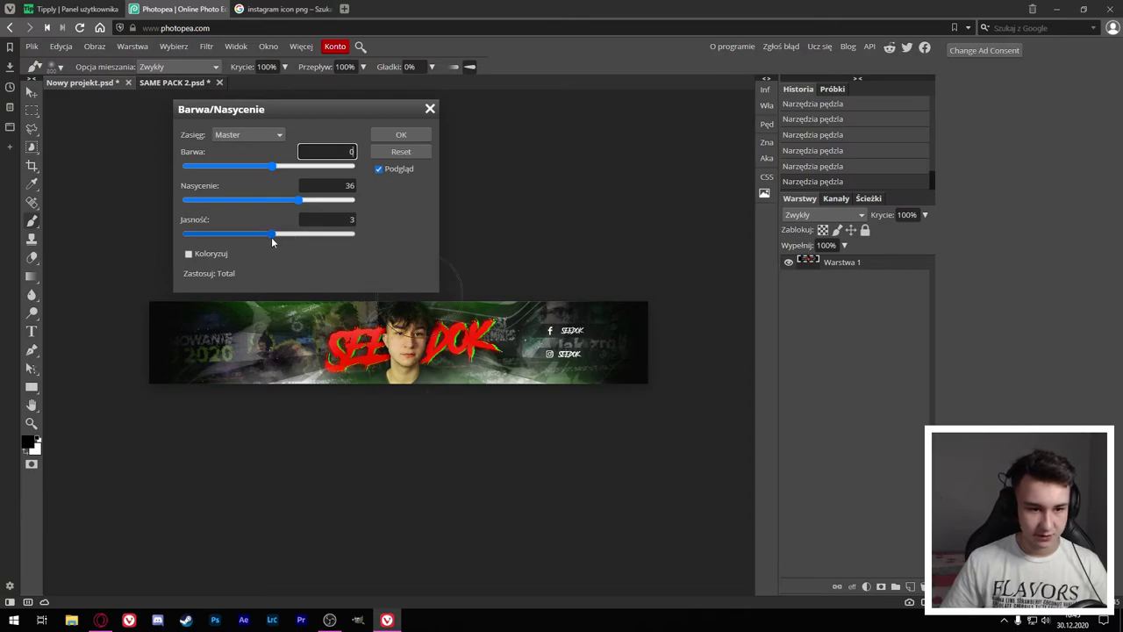
mouse_move(273, 238)
mouse_down()
mouse_move(282, 229)
mouse_move(263, 233)
mouse_up()
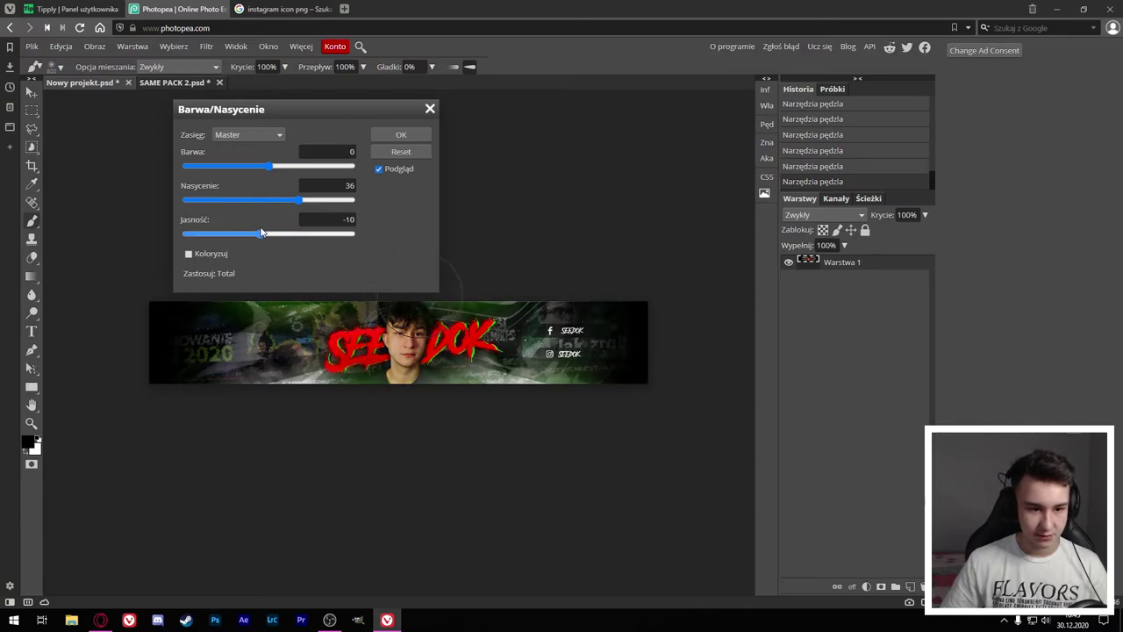
click(401, 134)
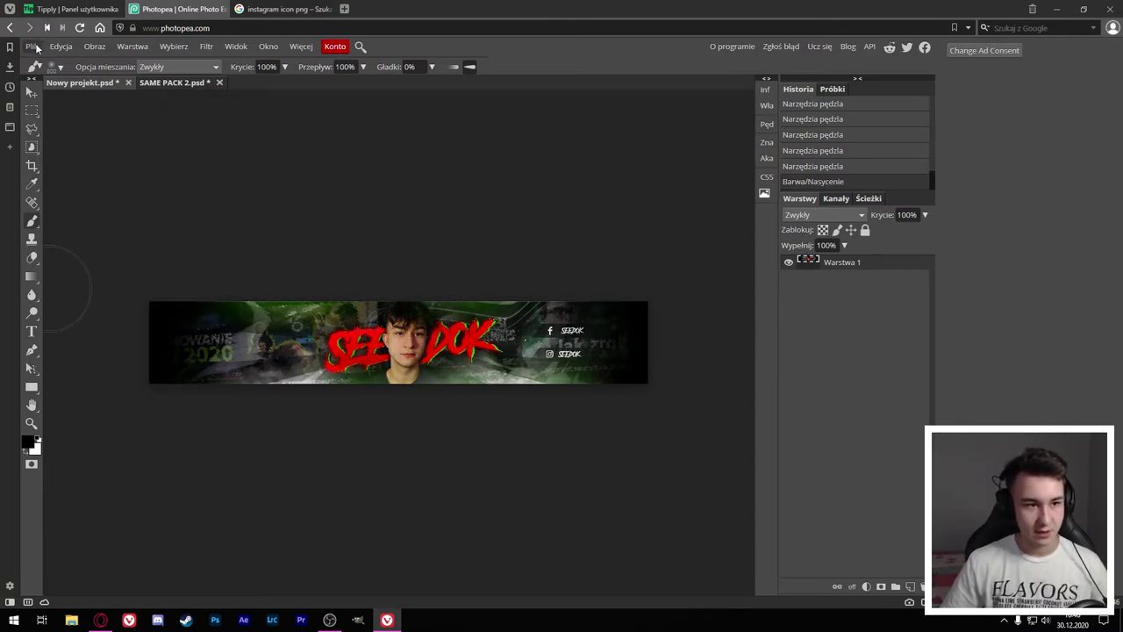
Step: Export the banner as a PNG file named Nowy projekt.png
click(33, 46)
mouse_move(62, 199)
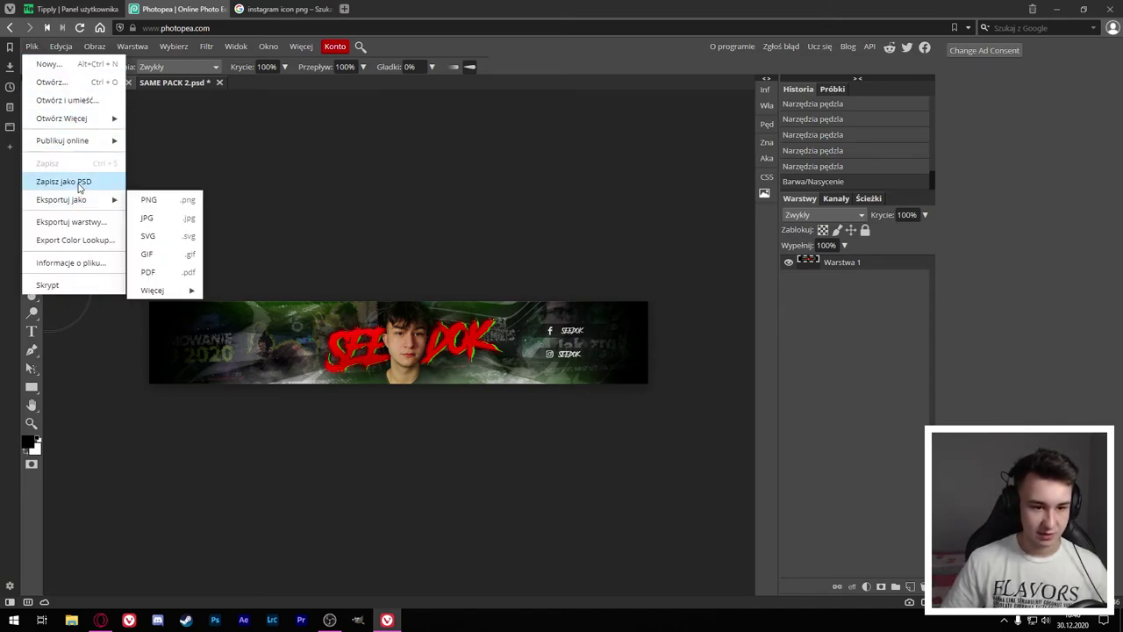
click(162, 207)
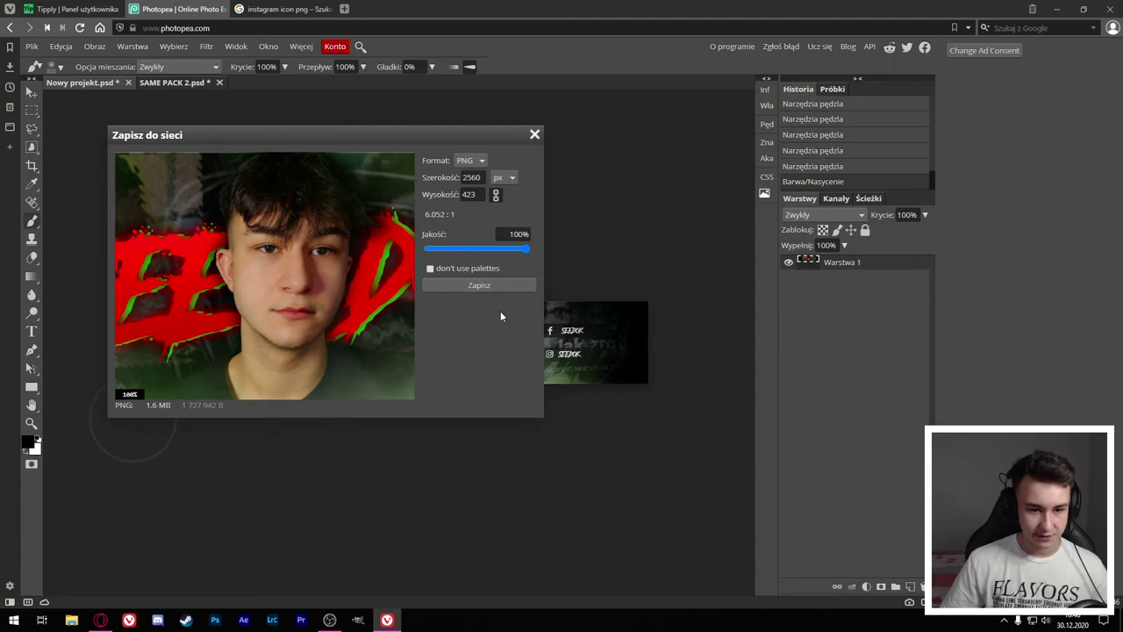
click(499, 285)
Step: Move the downloaded Nowy projekt.png onto the desktop and preview it in Photos
click(483, 141)
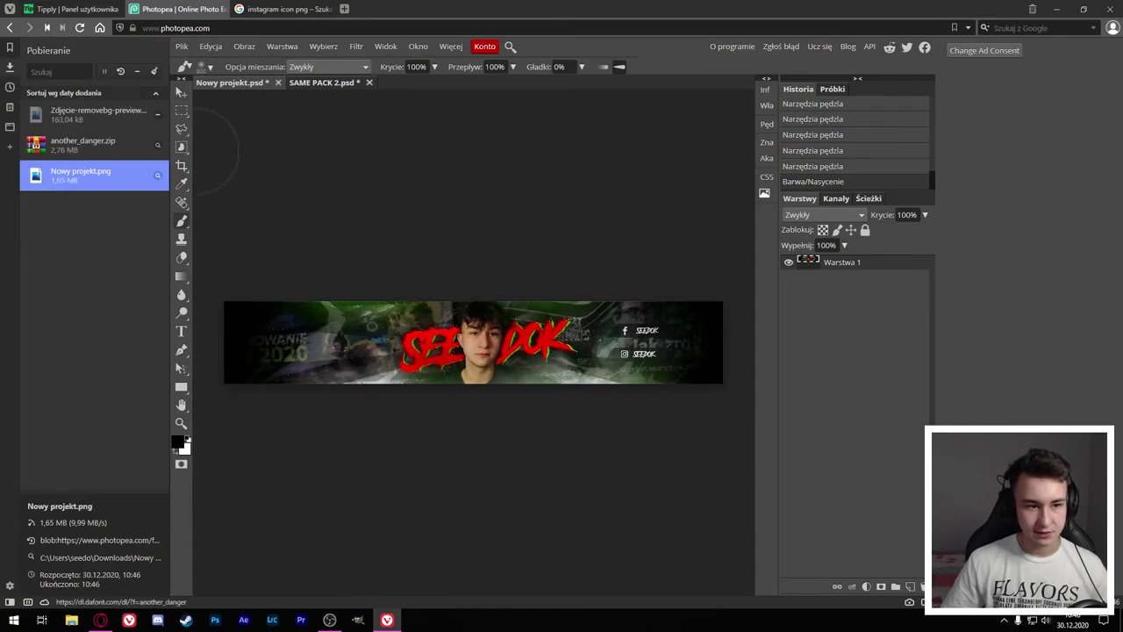
click(1084, 9)
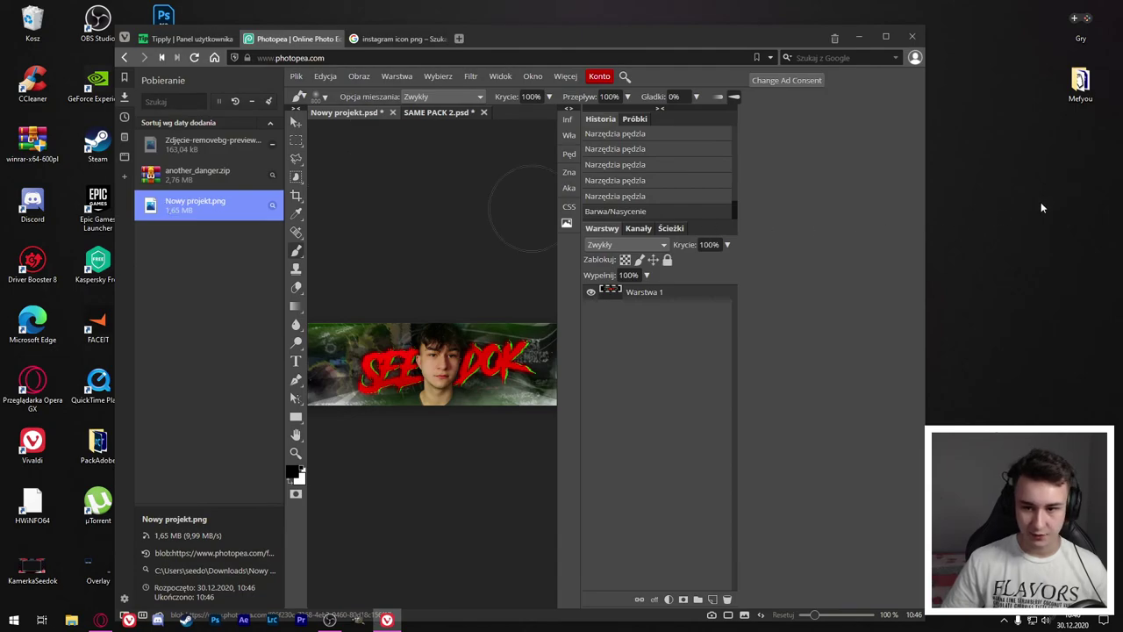
click(273, 206)
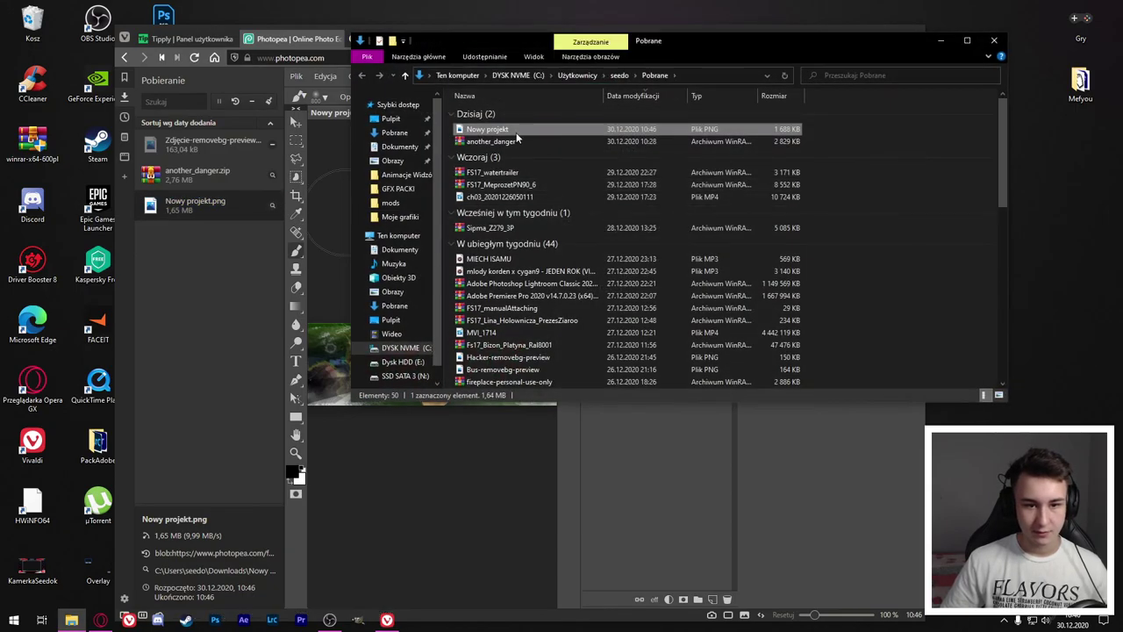
drag(518, 138, 1081, 210)
click(995, 39)
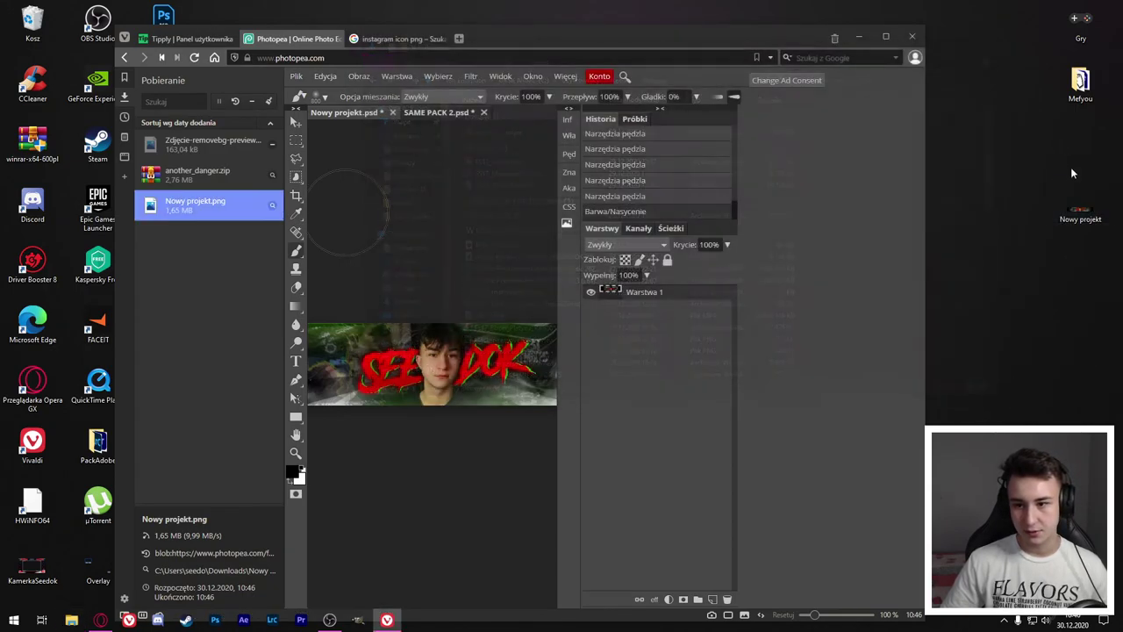
double_click(1084, 215)
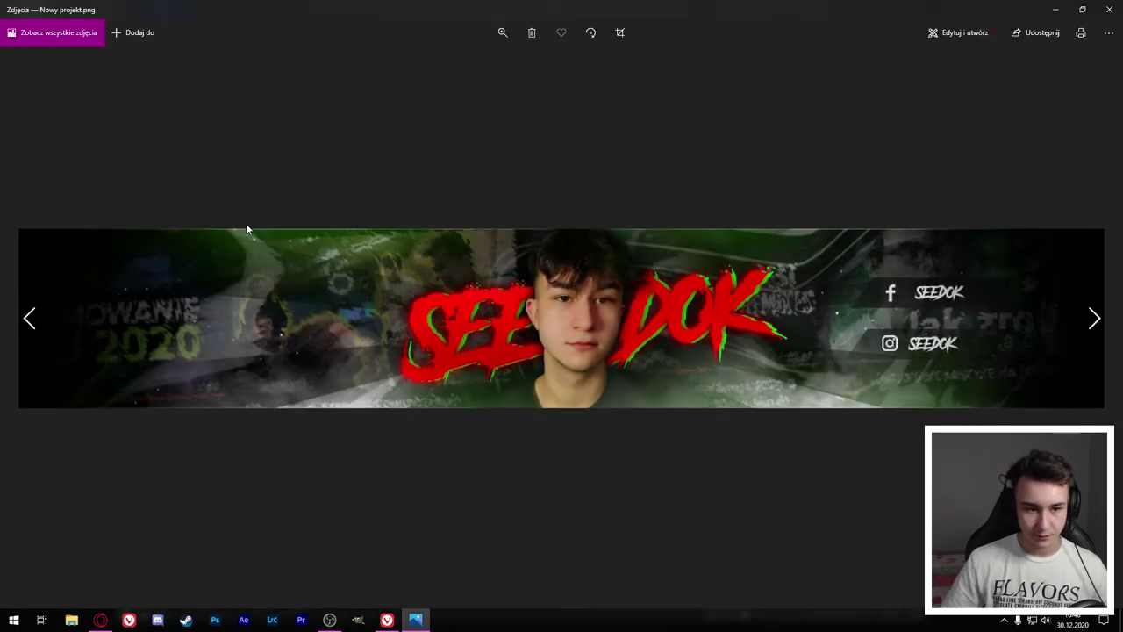
scroll(247, 229, up, 3)
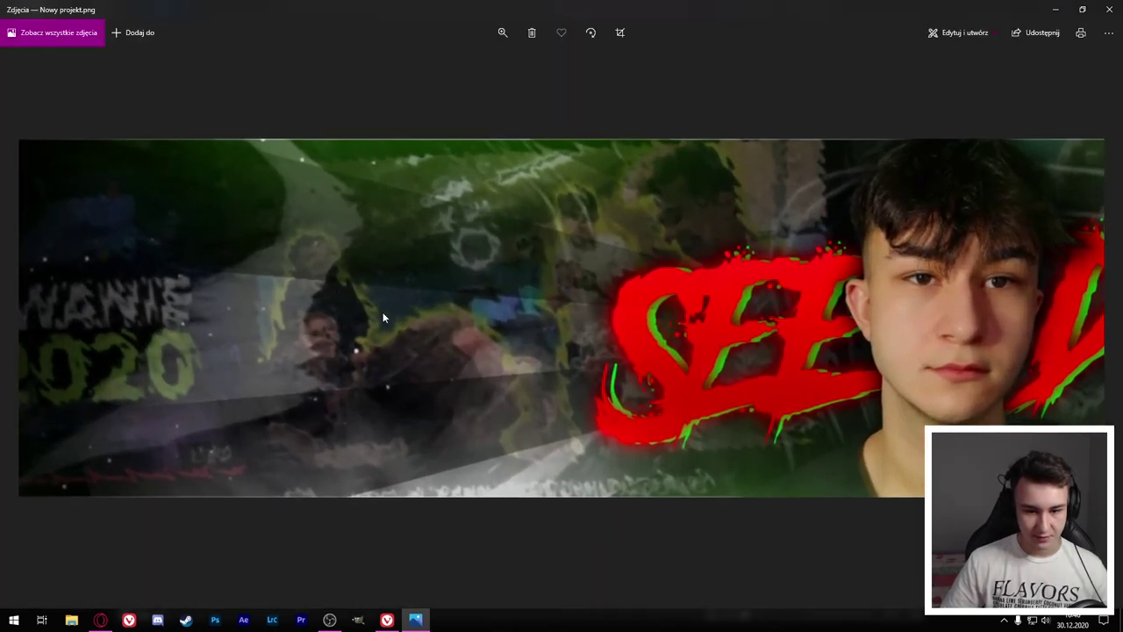
scroll(383, 318, down, 3)
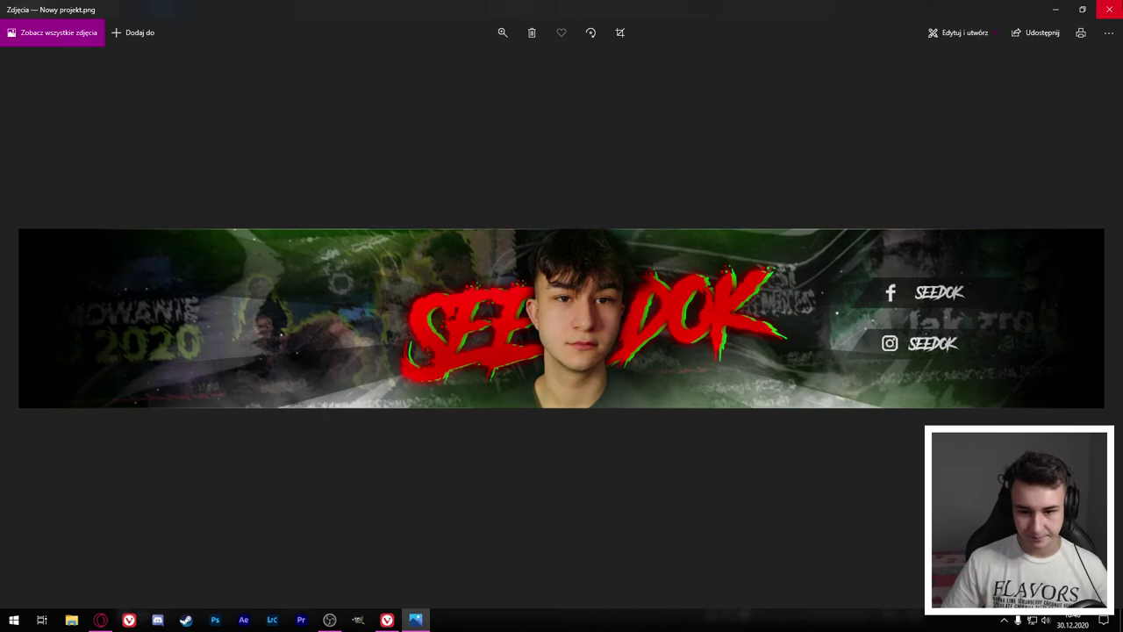
click(1110, 8)
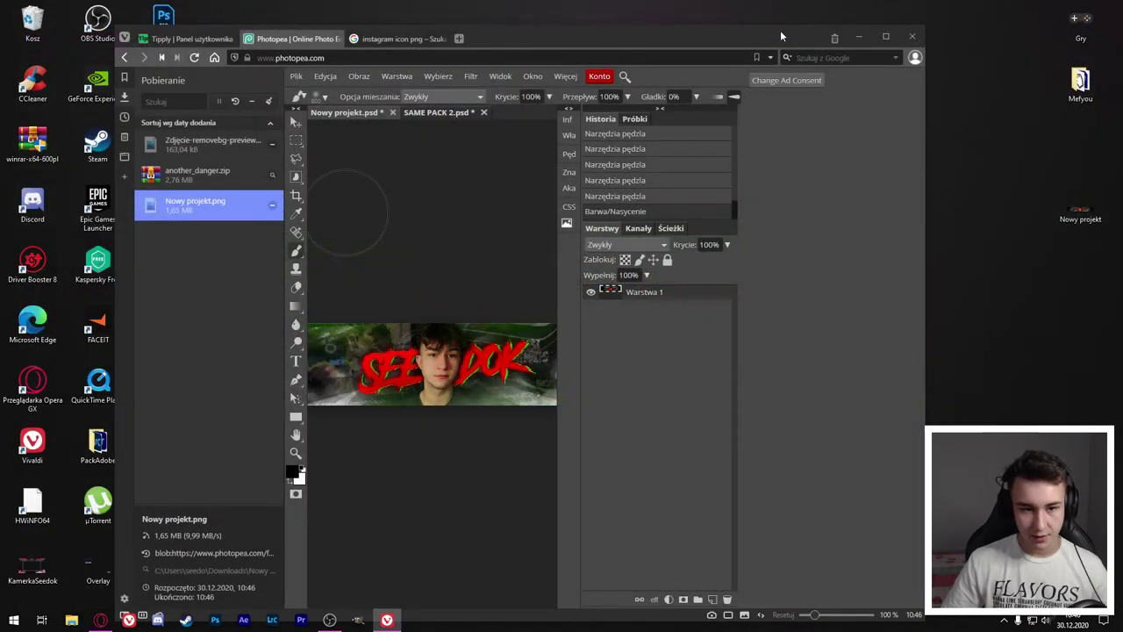
Step: Start a new project with 1440 px height, named BannerYOUTUBE
double_click(886, 35)
click(182, 46)
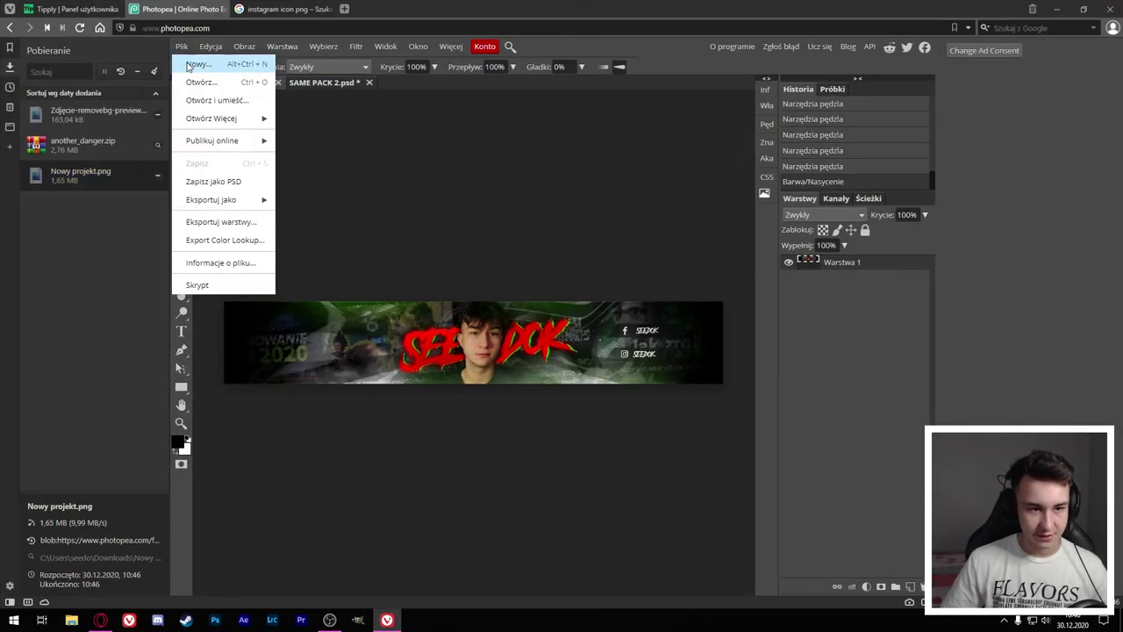
click(195, 64)
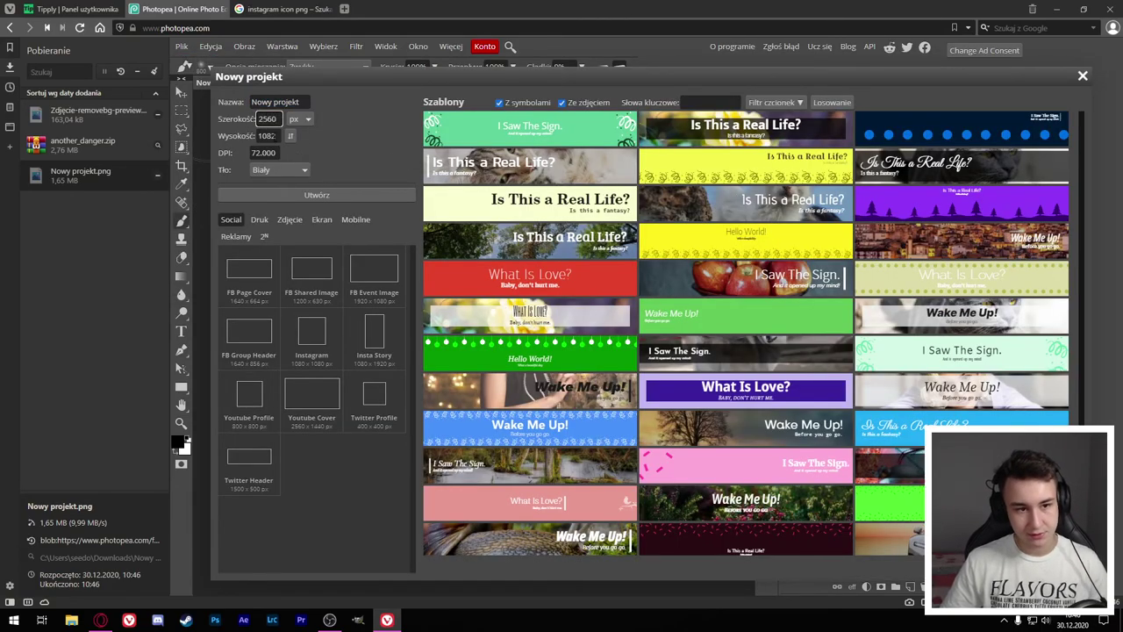
key(Tab)
text(14)
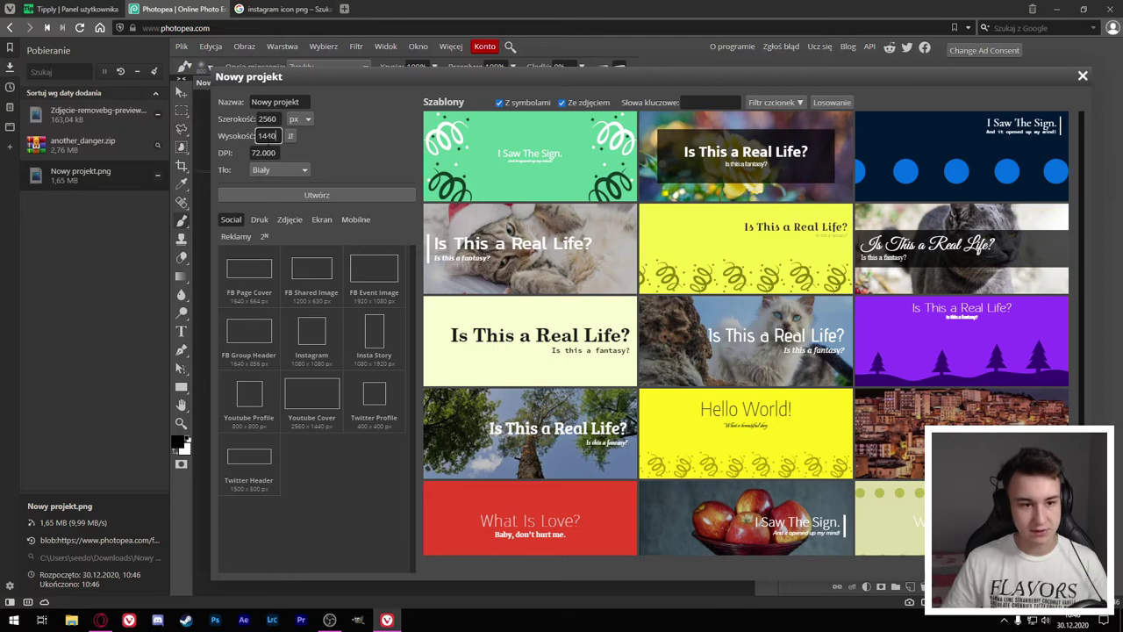
key(Tab)
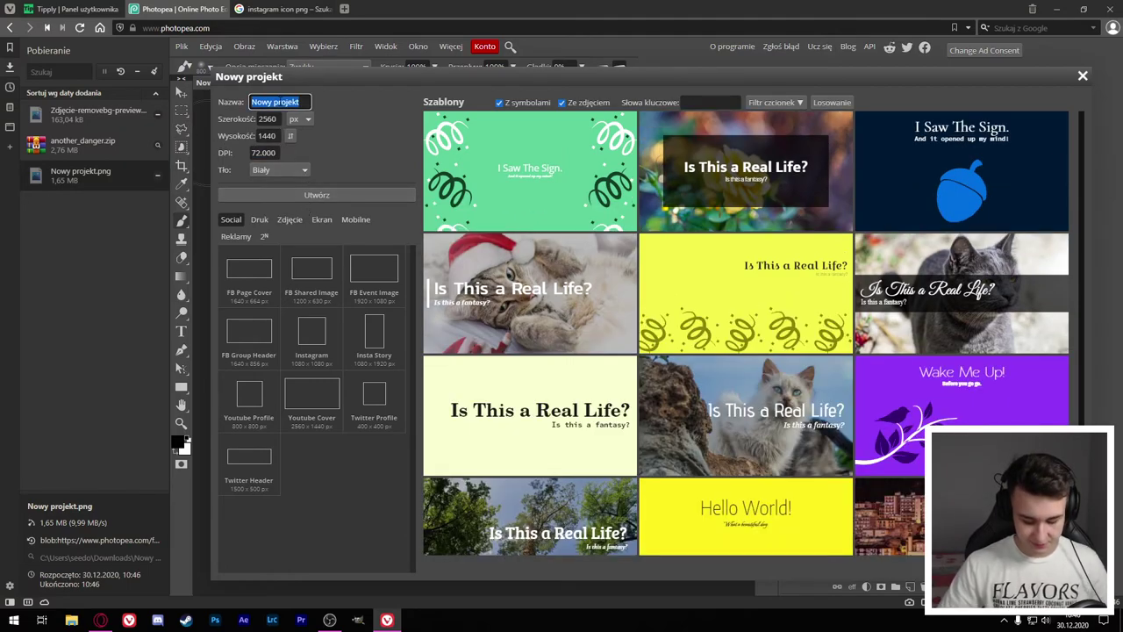
text(BannerYOUTUBE)
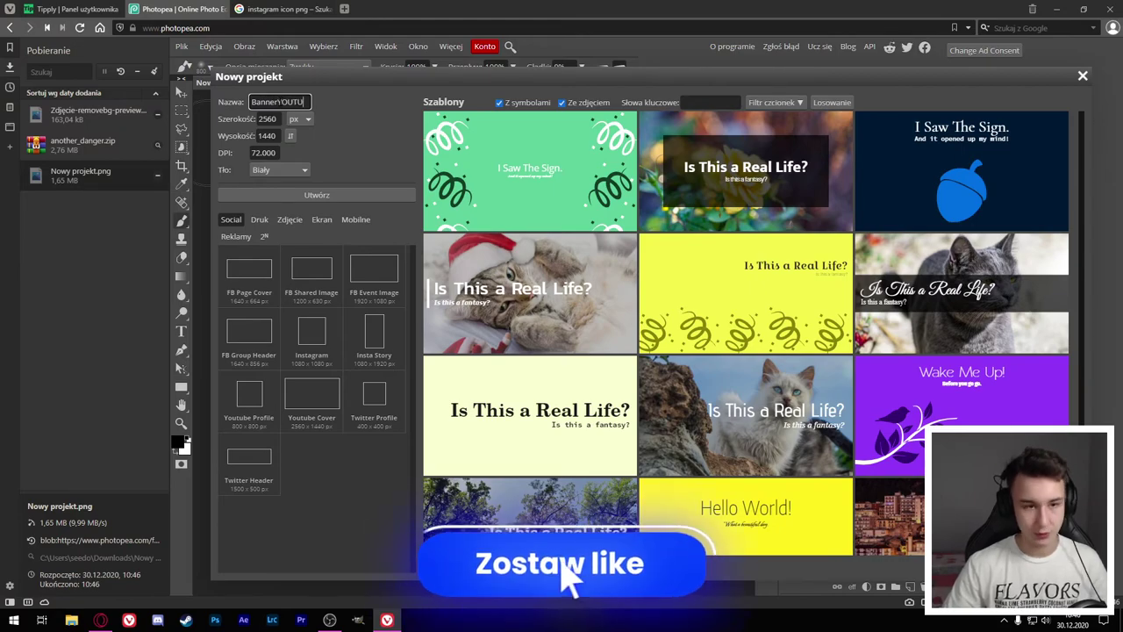
click(323, 198)
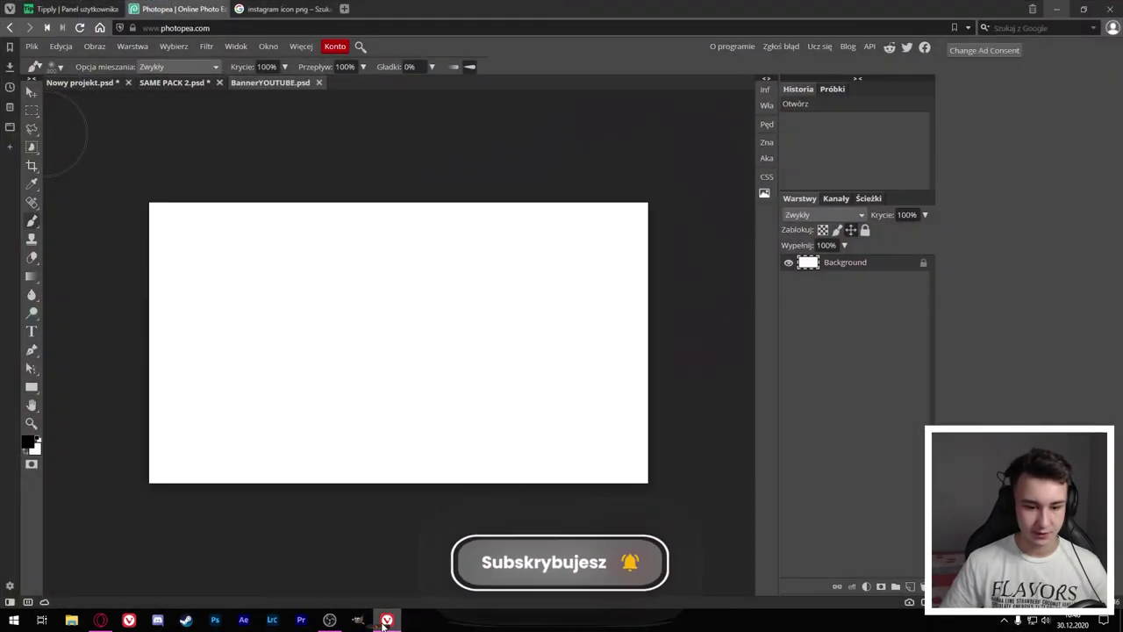
Step: Place the exported SEEDOK banner PNG in the centre of the canvas
drag(325, 621, 278, 296)
drag(282, 255, 282, 346)
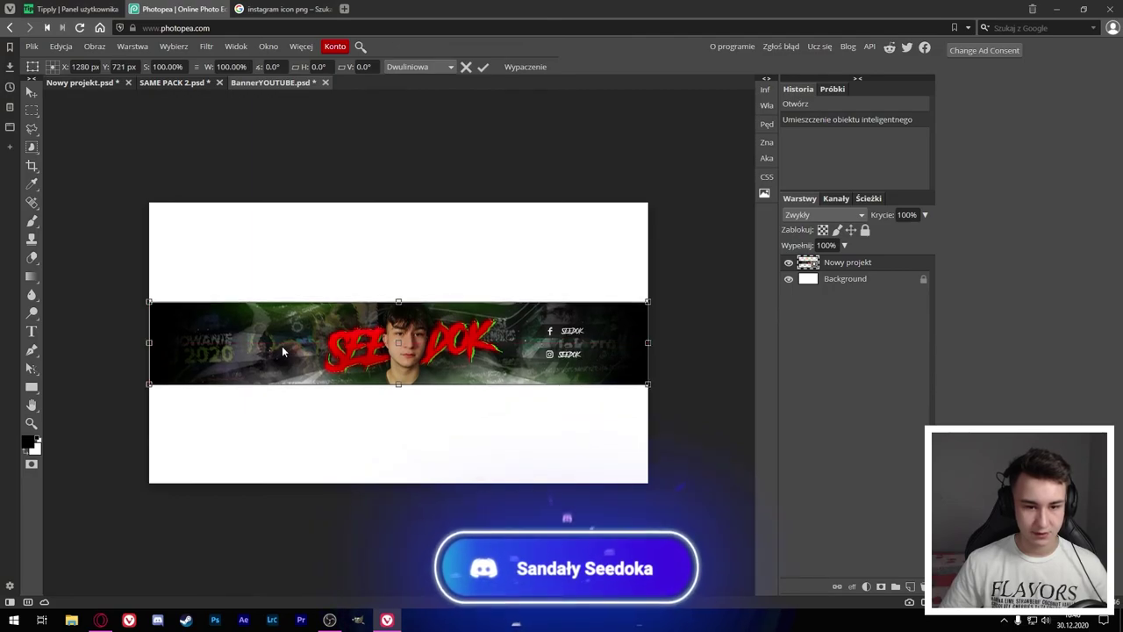
click(483, 67)
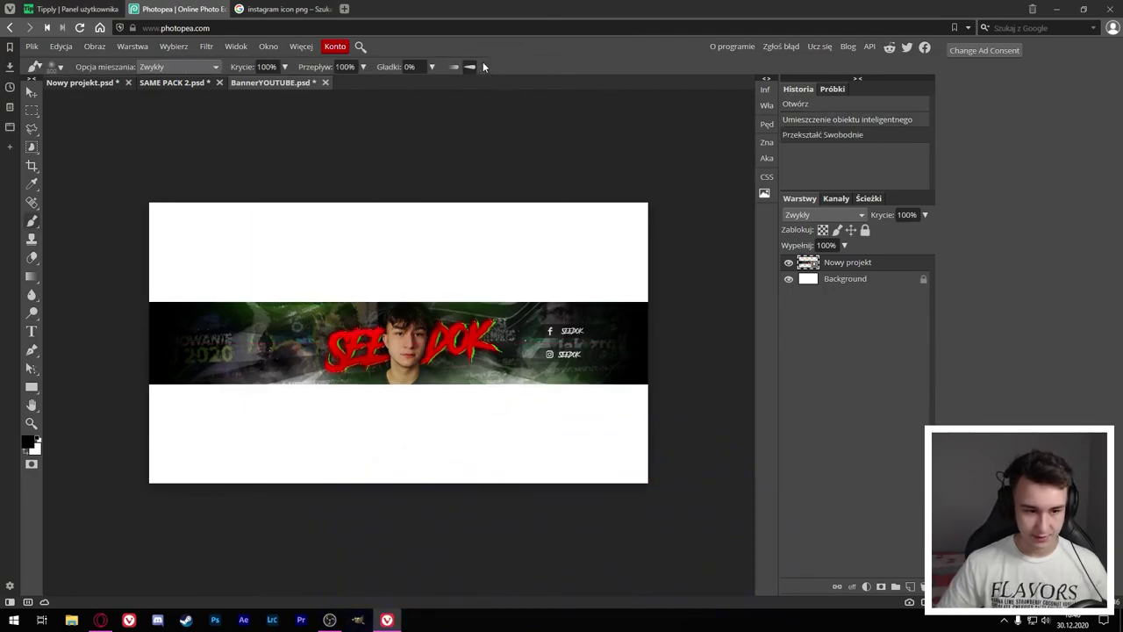
Step: Duplicate the banner layer, test a vertical stretch on it, then undo it
key(ctrl+j)
key(ctrl+t)
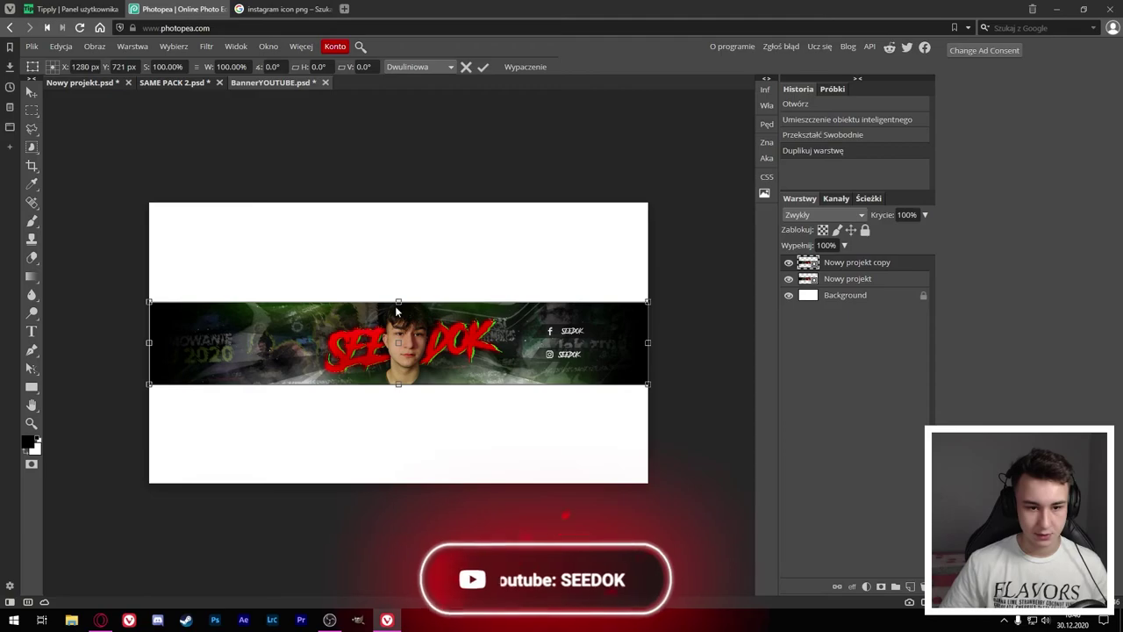
drag(399, 301, 420, 178)
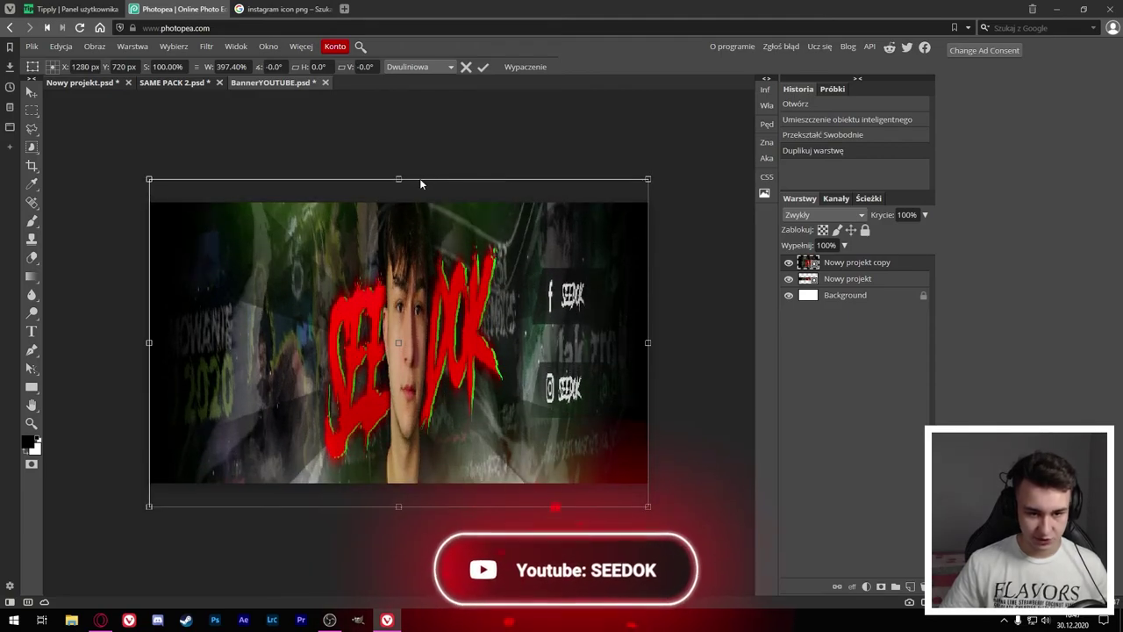
key(Return)
key(b)
key(ctrl+z)
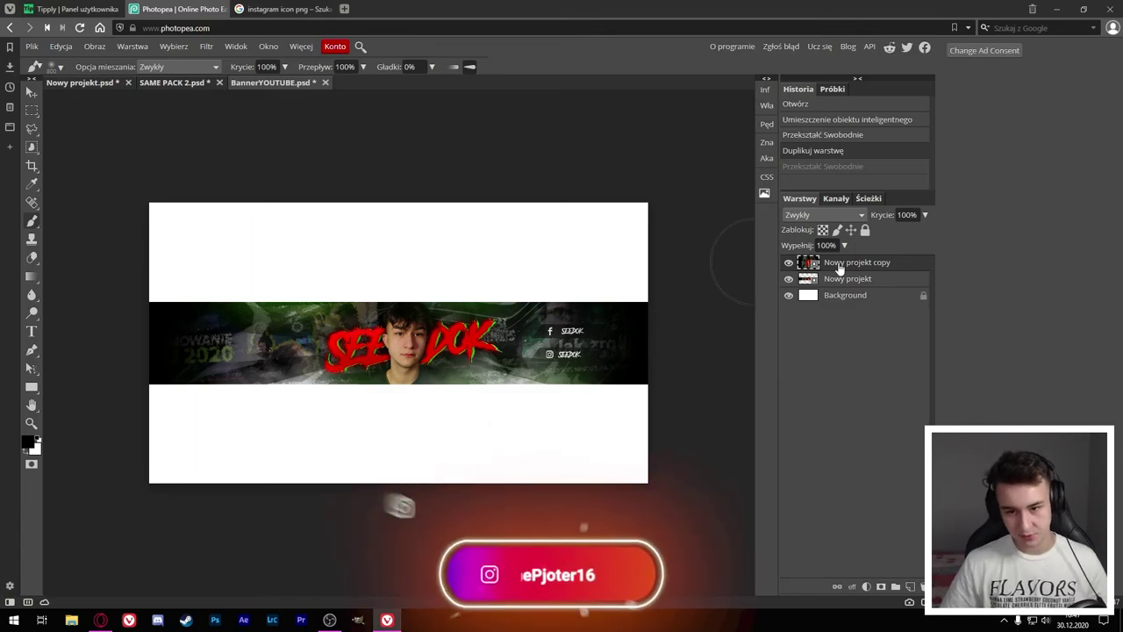
Step: Enlarge the copy to about 410%, tilt it slightly, and place it beneath the original
key(ctrl+t)
drag(647, 301, 997, 146)
drag(1063, 115, 436, 243)
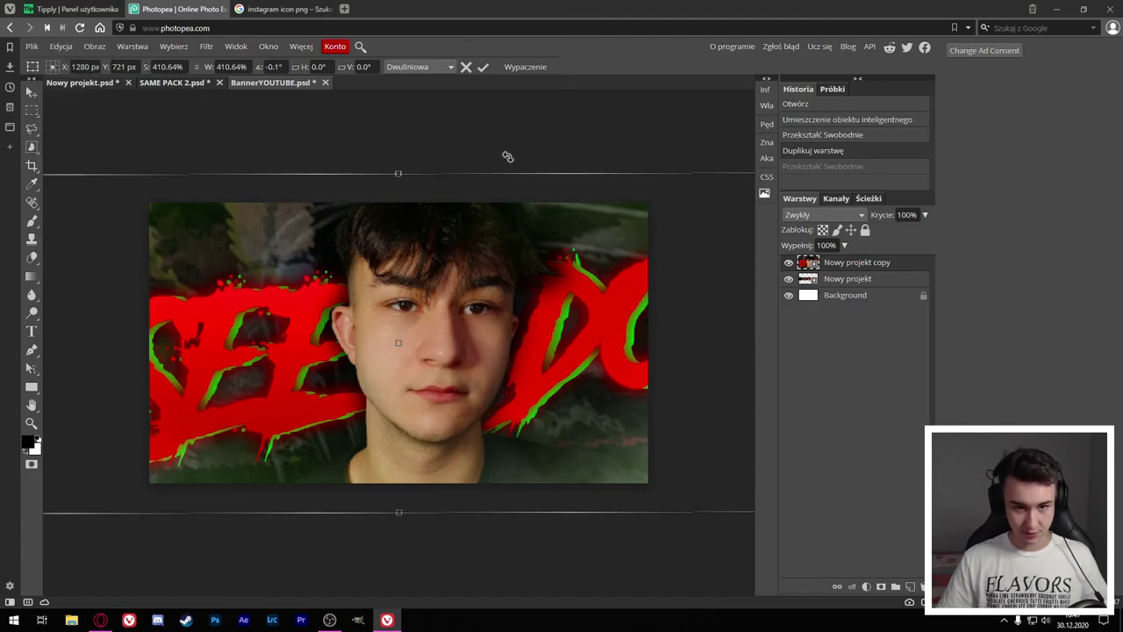
drag(507, 156, 503, 153)
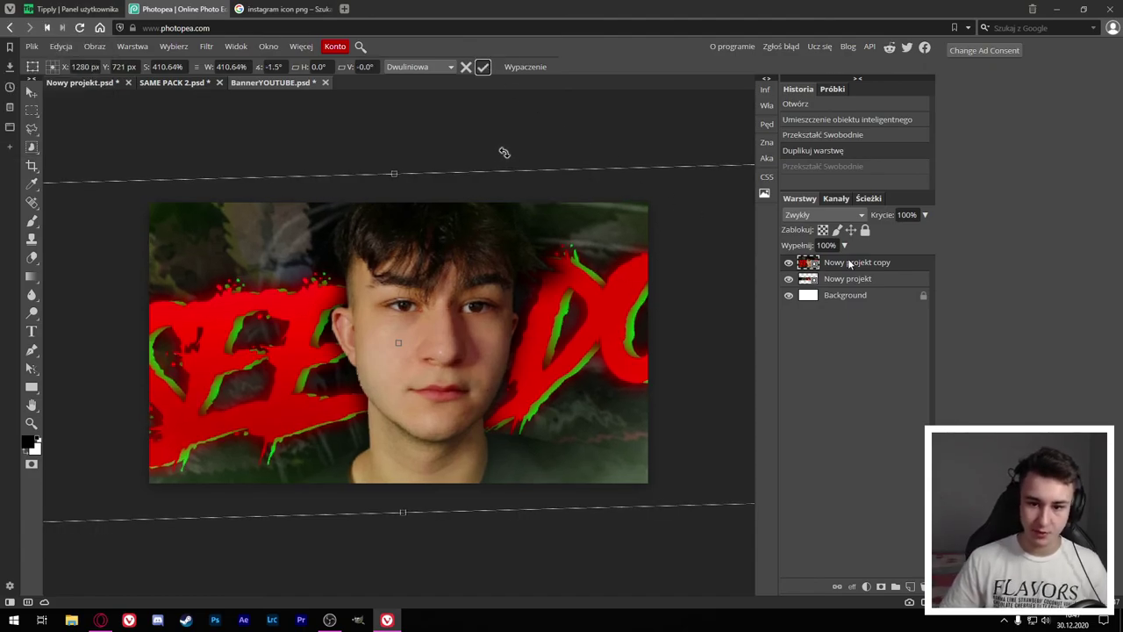
drag(865, 269, 848, 288)
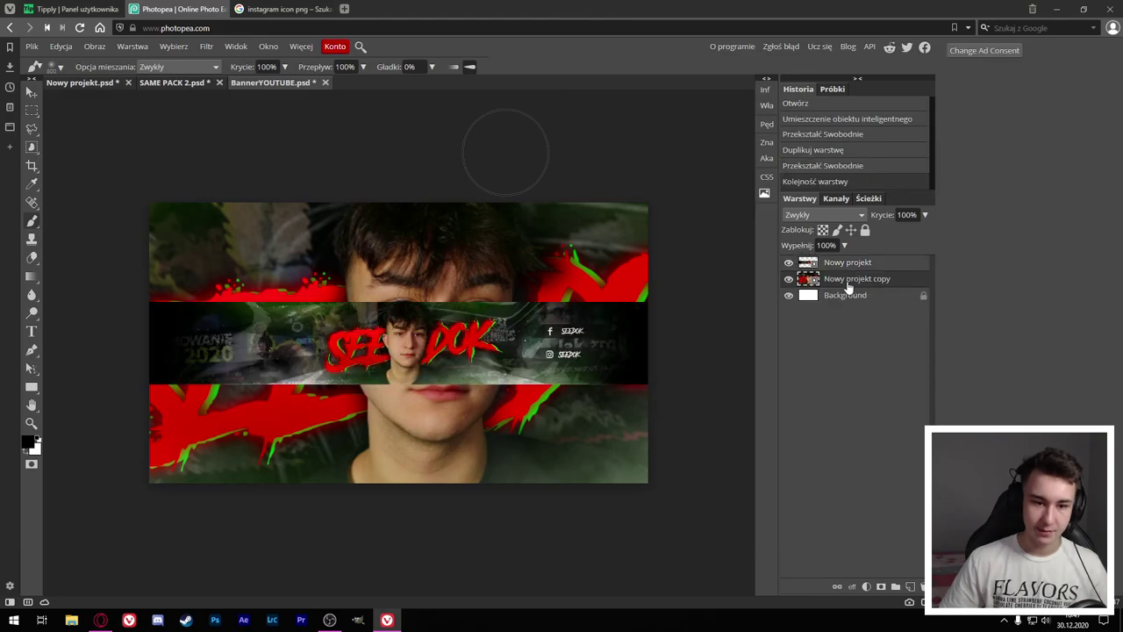
Step: Apply a 6.8 px Gaussian blur to the enlarged background copy
click(206, 46)
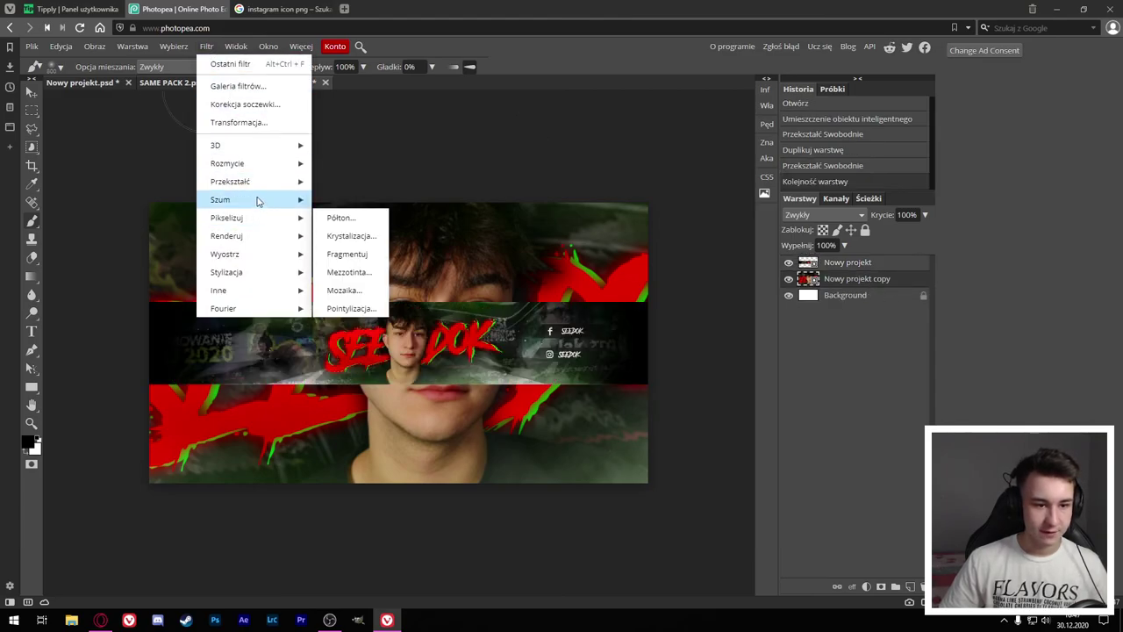
mouse_move(227, 163)
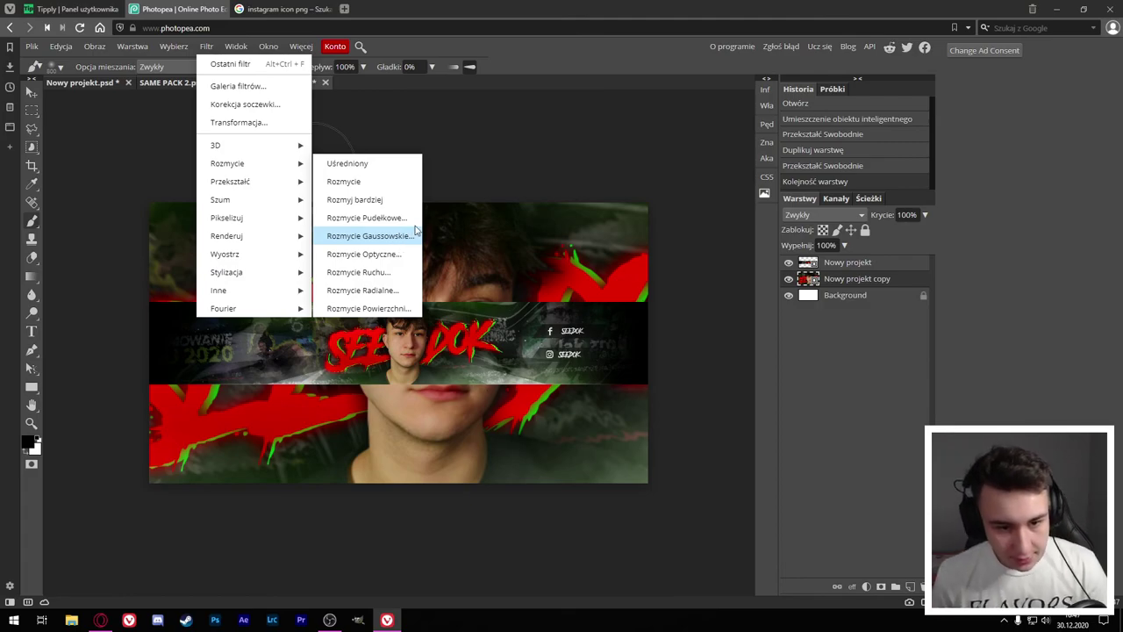
click(414, 235)
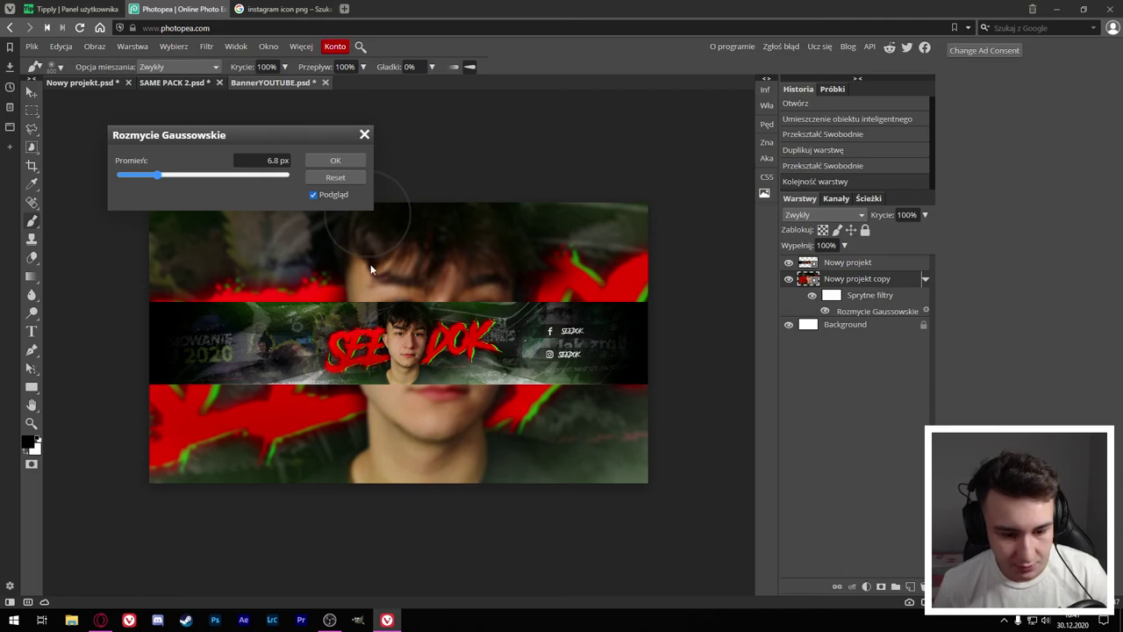
click(336, 162)
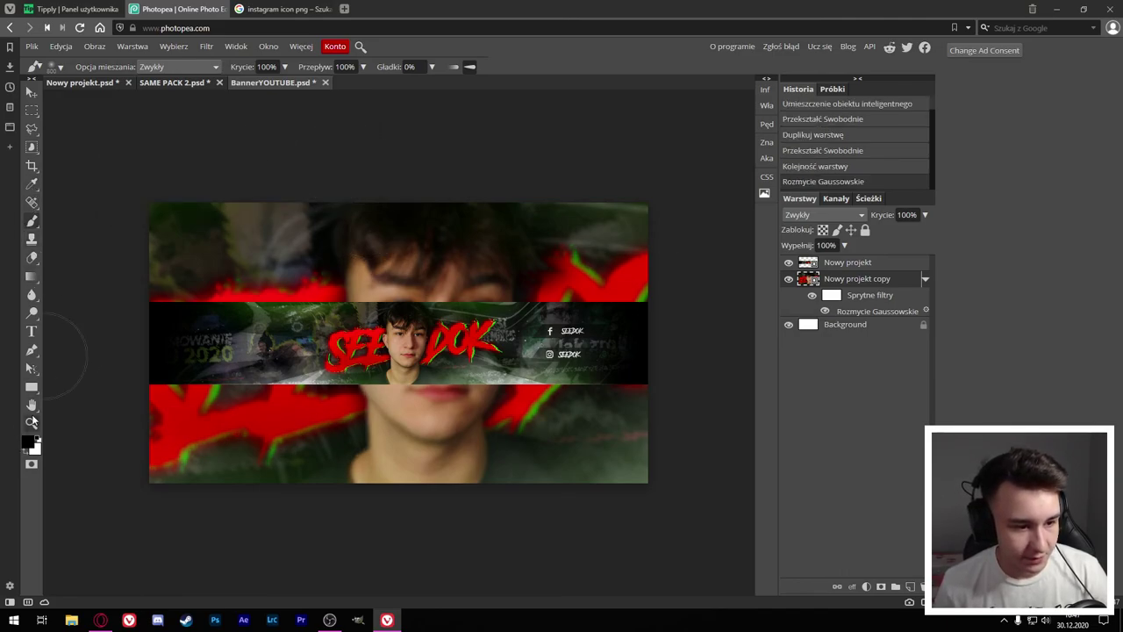
Step: Rasterize the copy and paint black brush strokes above the banner
click(143, 303)
click(489, 116)
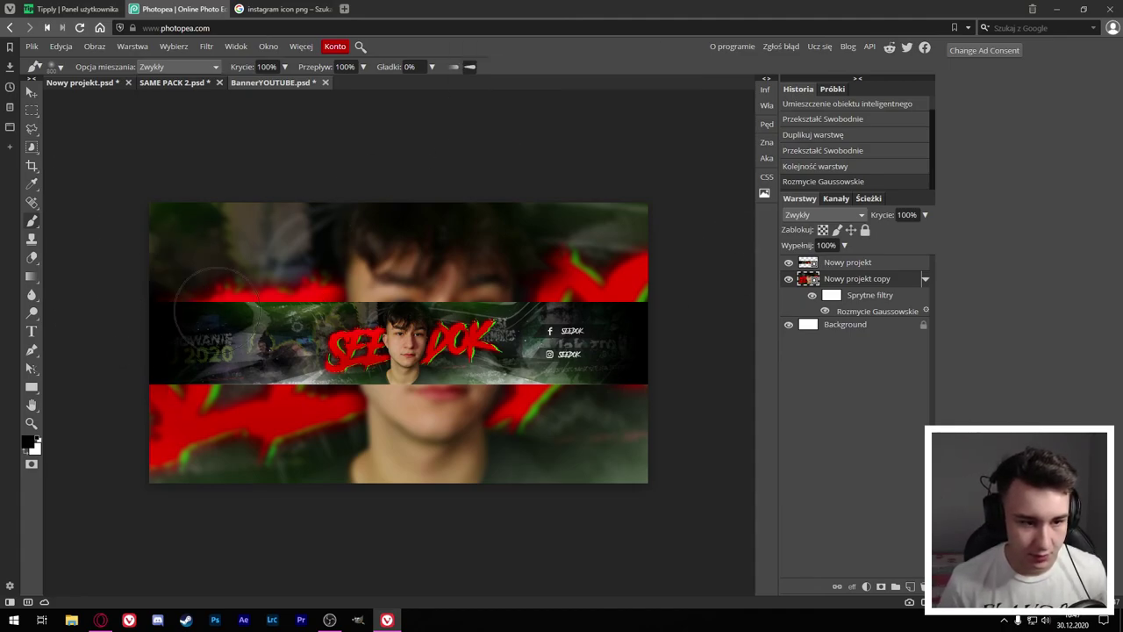
mouse_move(215, 290)
mouse_down()
mouse_move(518, 281)
mouse_move(632, 338)
mouse_up()
Step: Paint more black strokes below the banner and across the background
drag(92, 362, 667, 386)
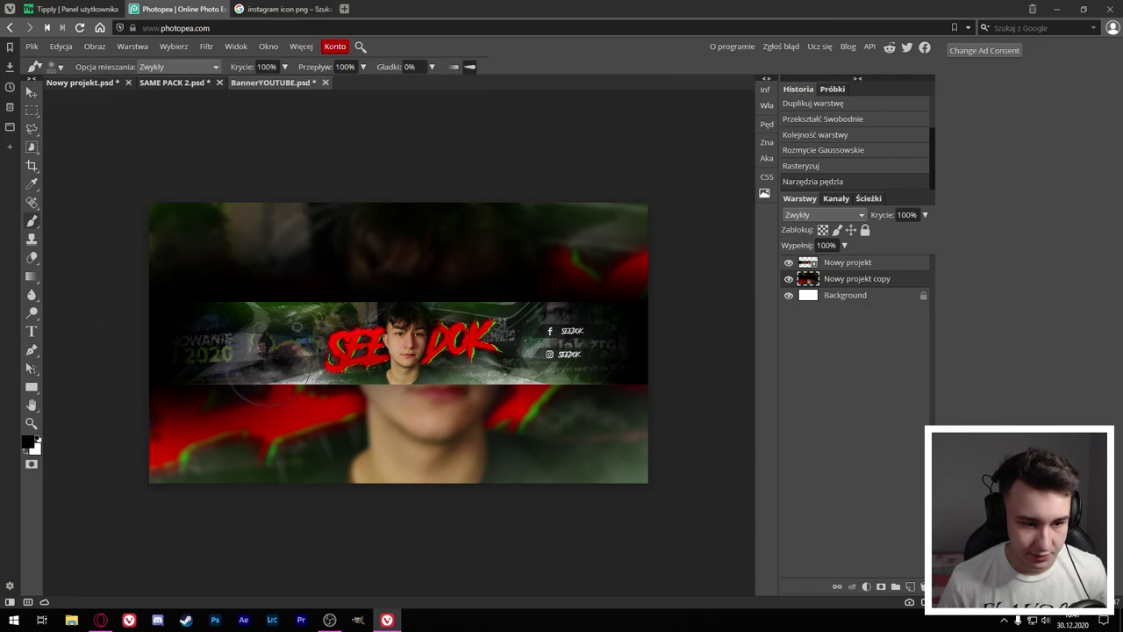
click(9, 9)
mouse_move(36, 94)
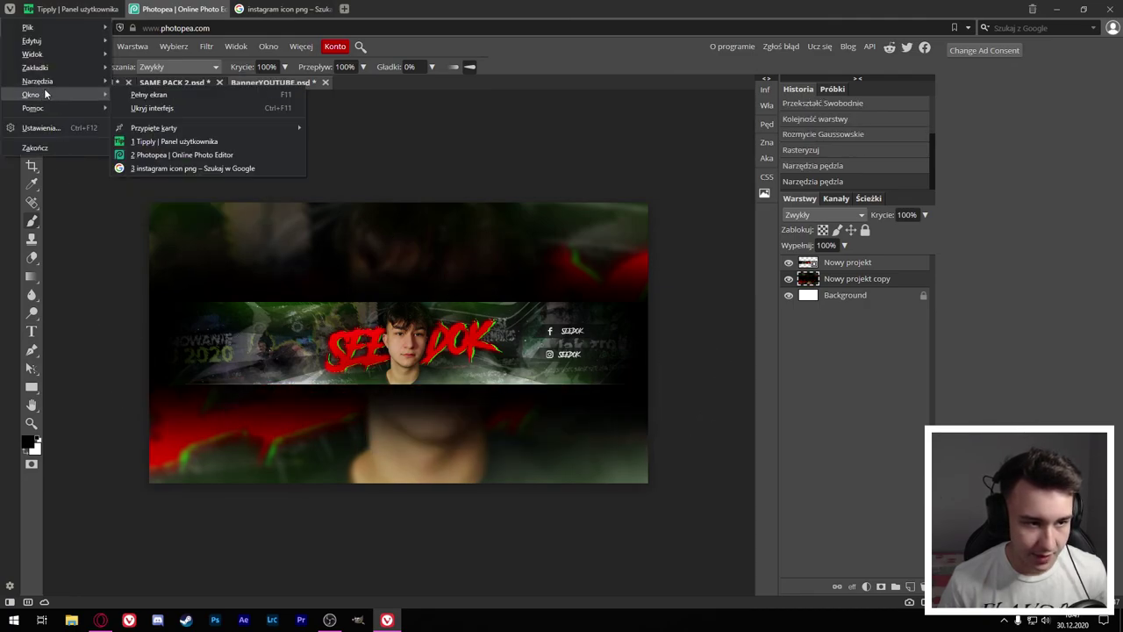
click(511, 161)
Step: Zoom in with Alt+scroll to inspect the banner edges, then zoom back out
scroll(179, 235, up, 5)
key(alt)
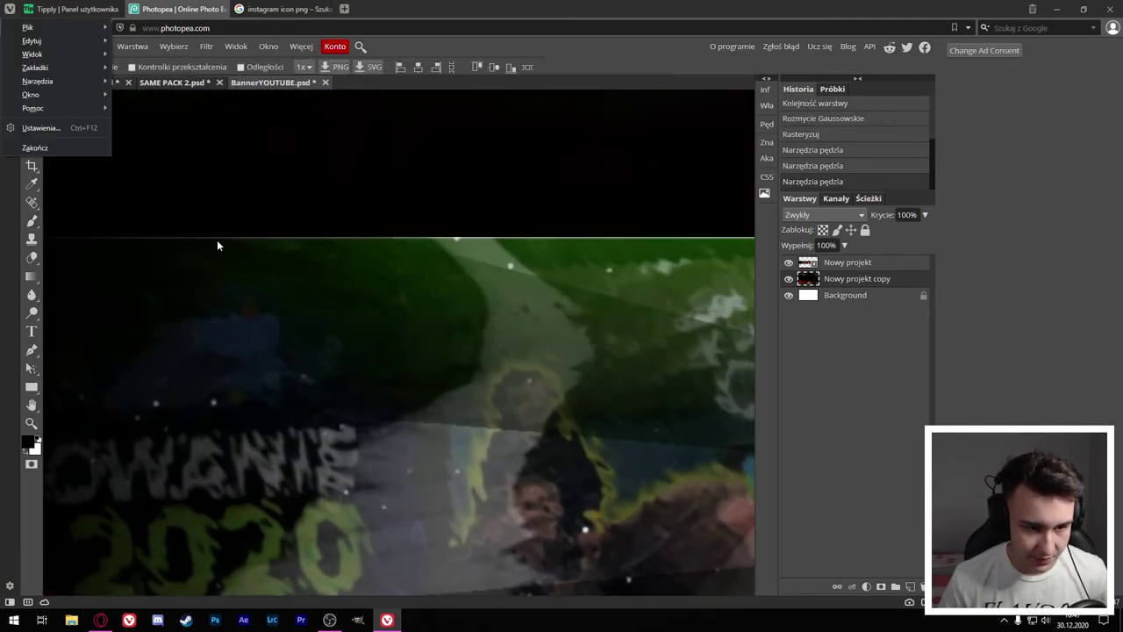
scroll(363, 239, up, 2)
key(alt)
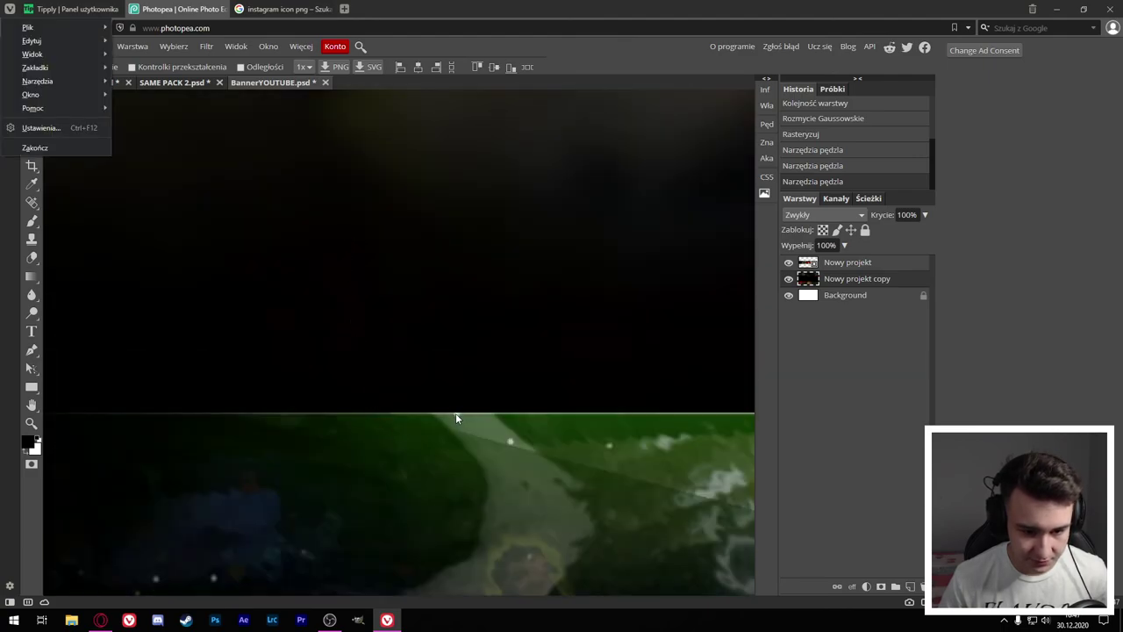
key(alt)
scroll(412, 397, up, 2)
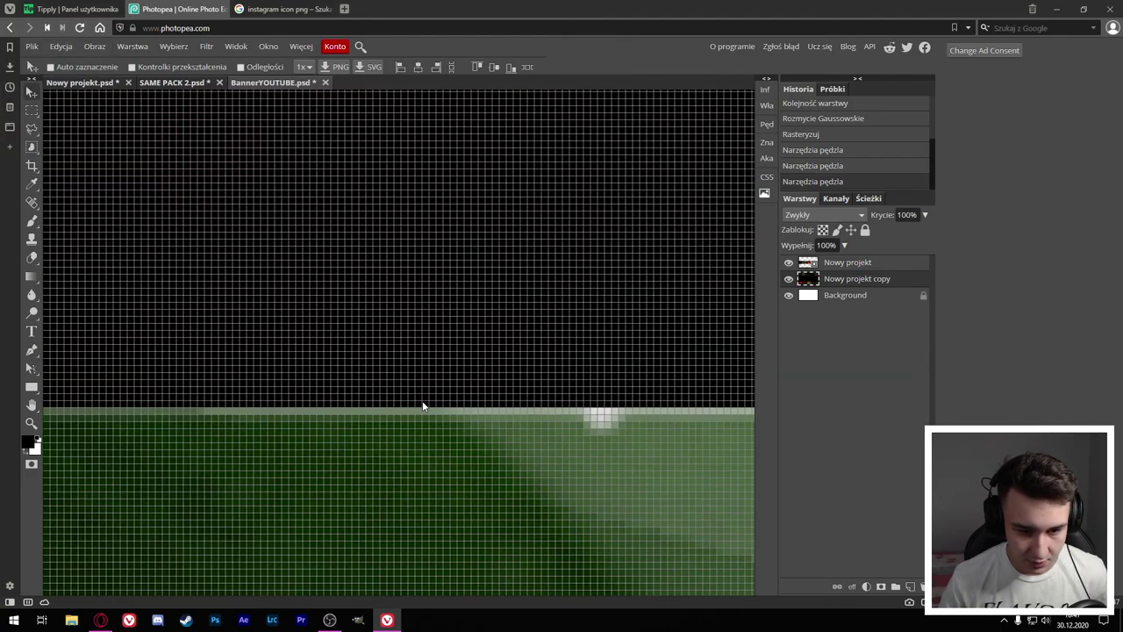
scroll(419, 401, down, 2)
scroll(439, 351, down, 6)
key(alt)
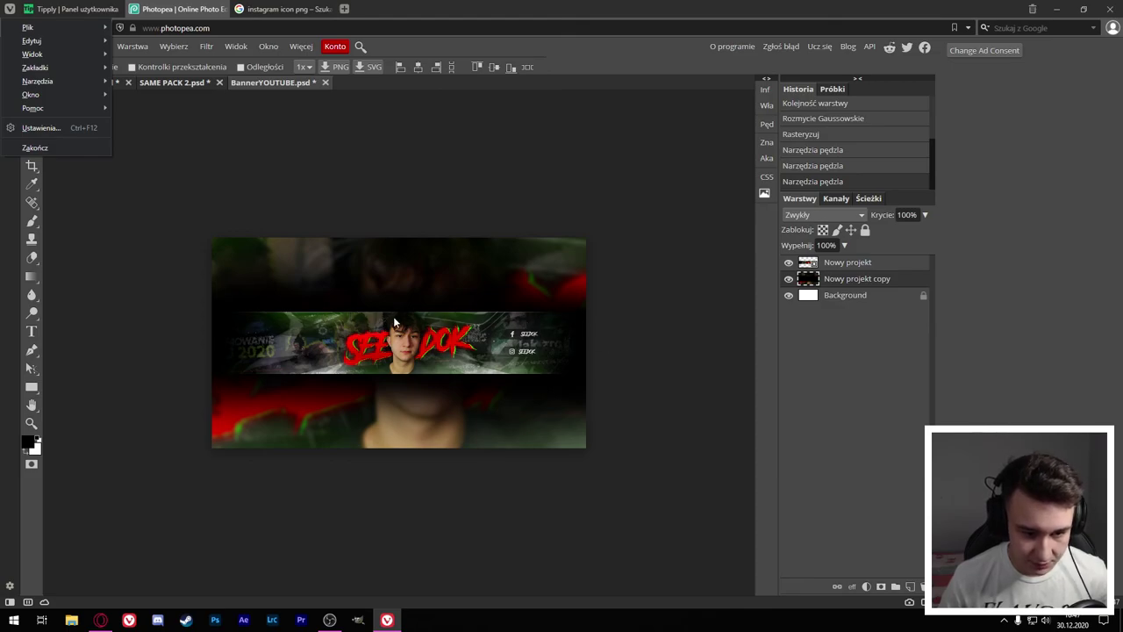
key(alt)
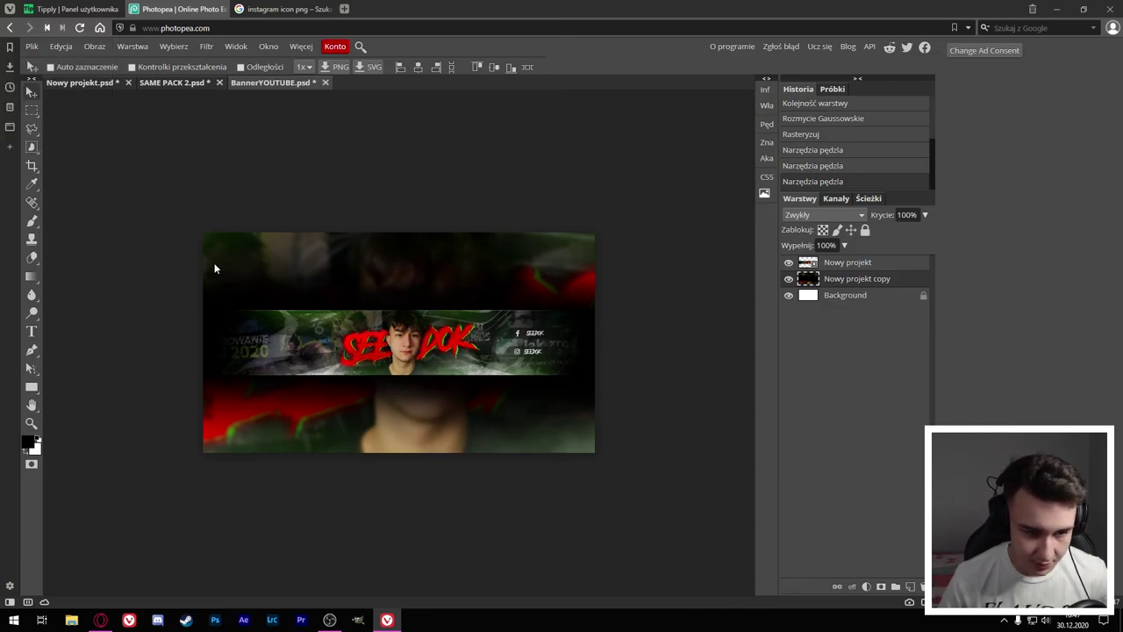
scroll(211, 268, up, 3)
key(alt)
key(alt)
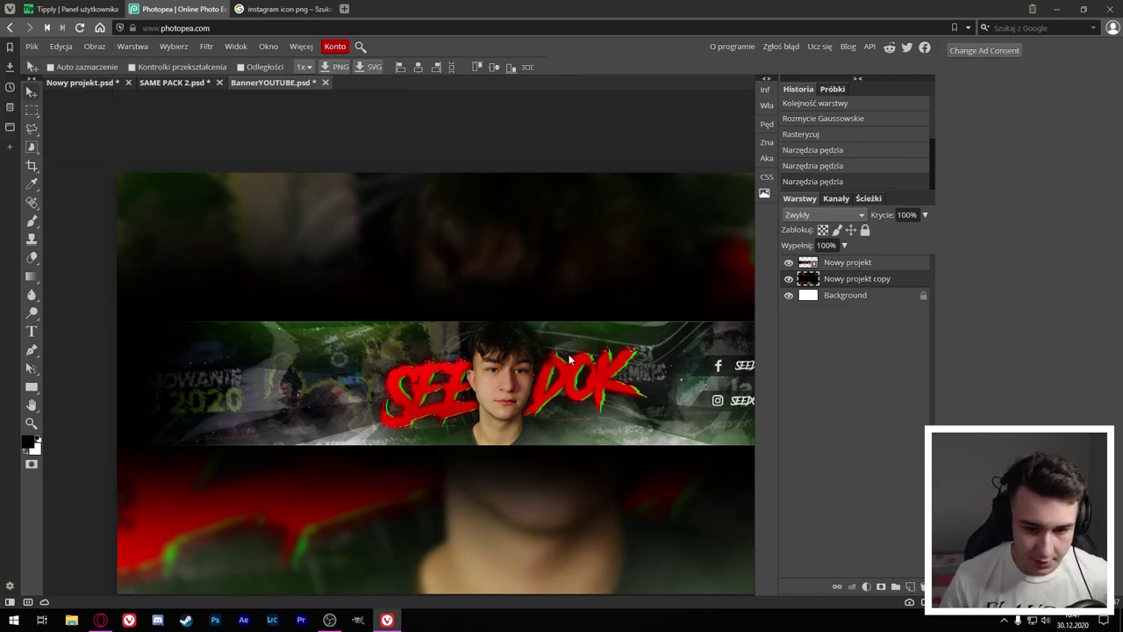
scroll(569, 354, down, 2)
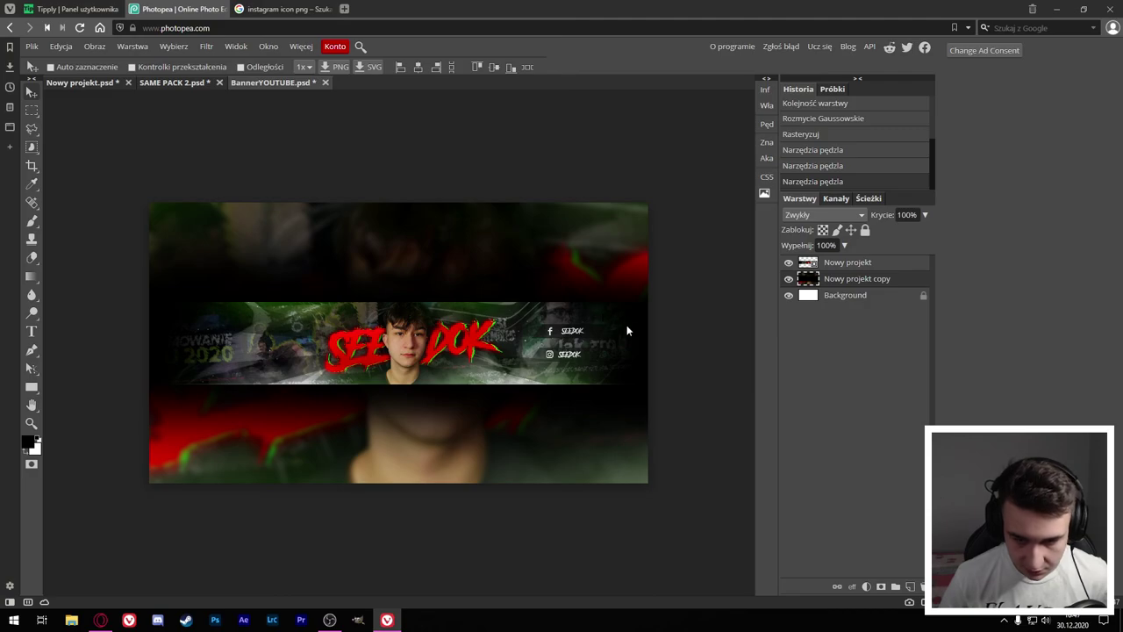